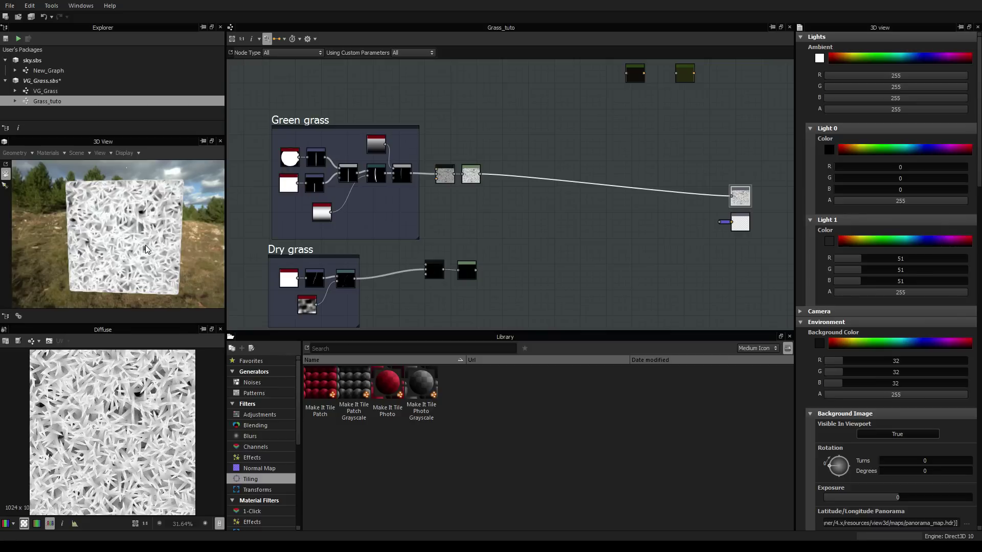
# Open New_Graph and then VG_Grass from the package explorer, and examine the finished grass material in the 3D view
pyautogui.moveTo(146, 249)
pyautogui.mouseDown()
pyautogui.moveTo(167, 261)
pyautogui.moveTo(128, 259)
pyautogui.moveTo(147, 250)
pyautogui.moveTo(136, 244)
pyautogui.moveTo(156, 260)
pyautogui.mouseUp()
pyautogui.scroll(2, 127, 235)
pyautogui.scroll(-2, 128, 235)
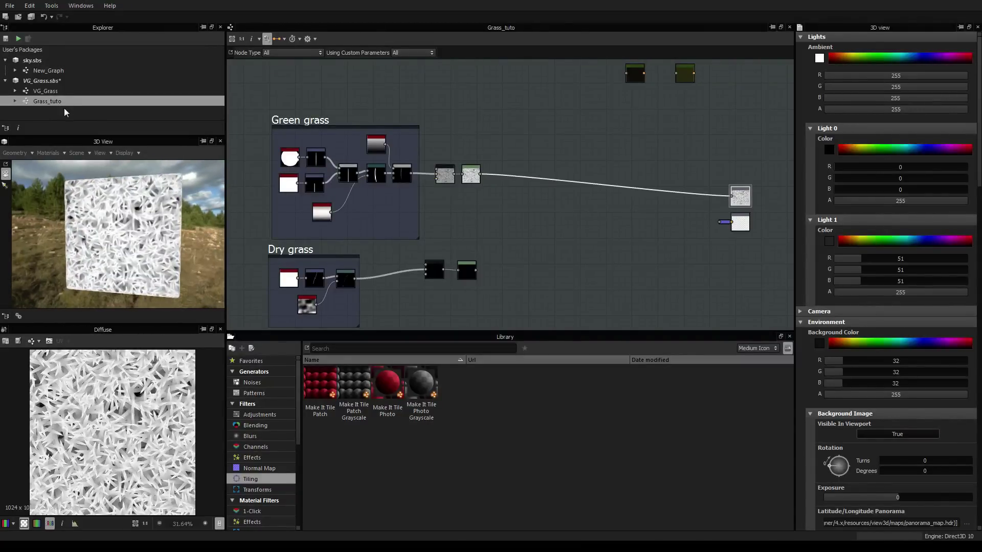
pyautogui.click(56, 72)
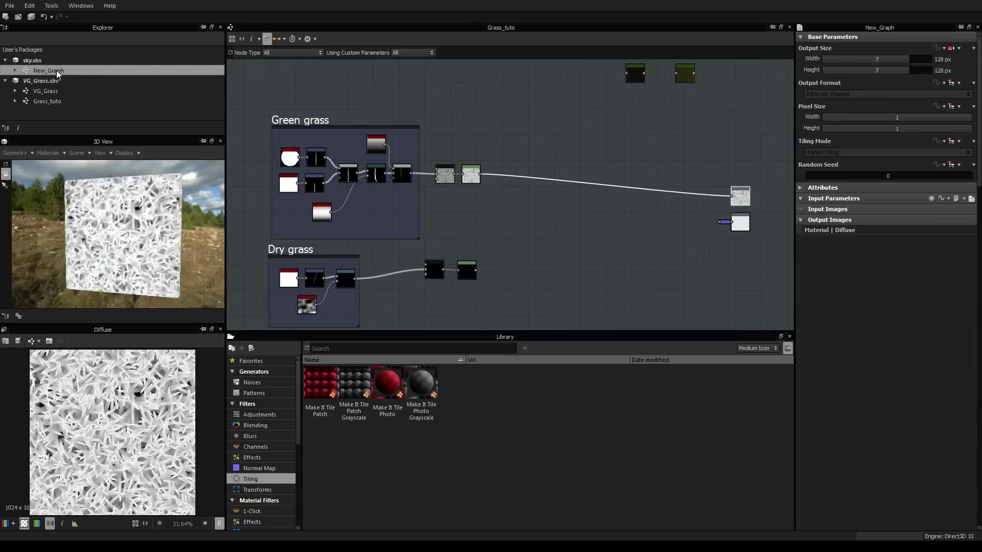
pyautogui.doubleClick(56, 72)
pyautogui.doubleClick(45, 91)
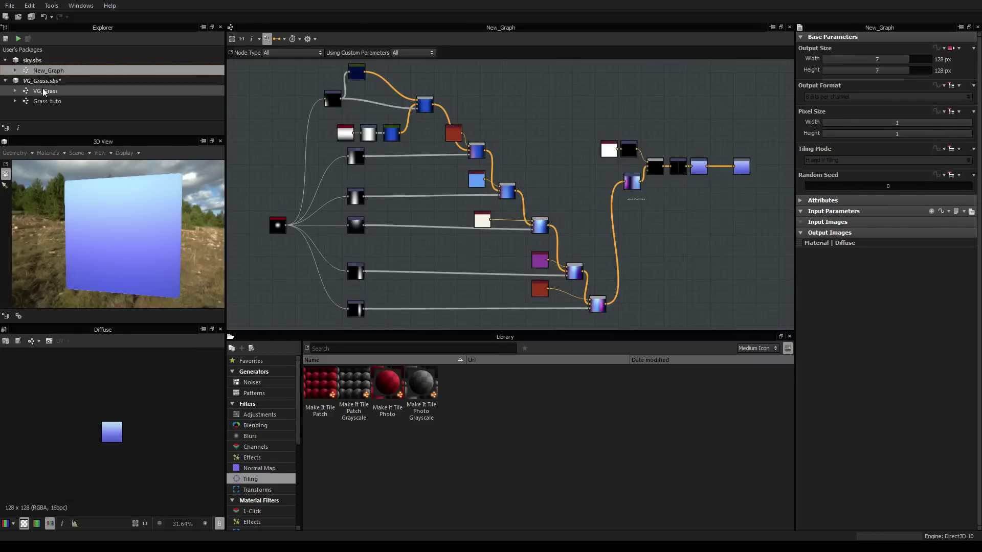
pyautogui.scroll(5, 140, 234)
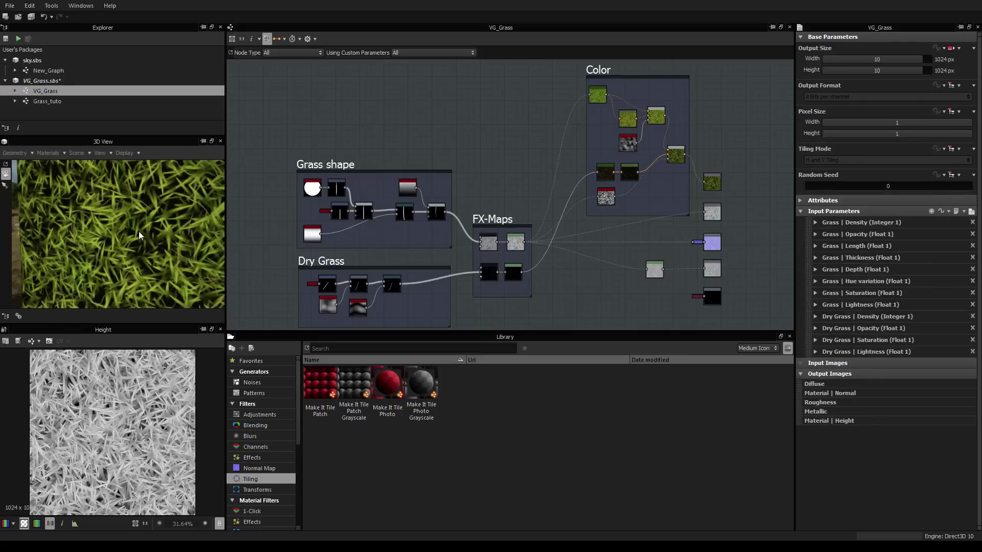
pyautogui.scroll(-1, 140, 235)
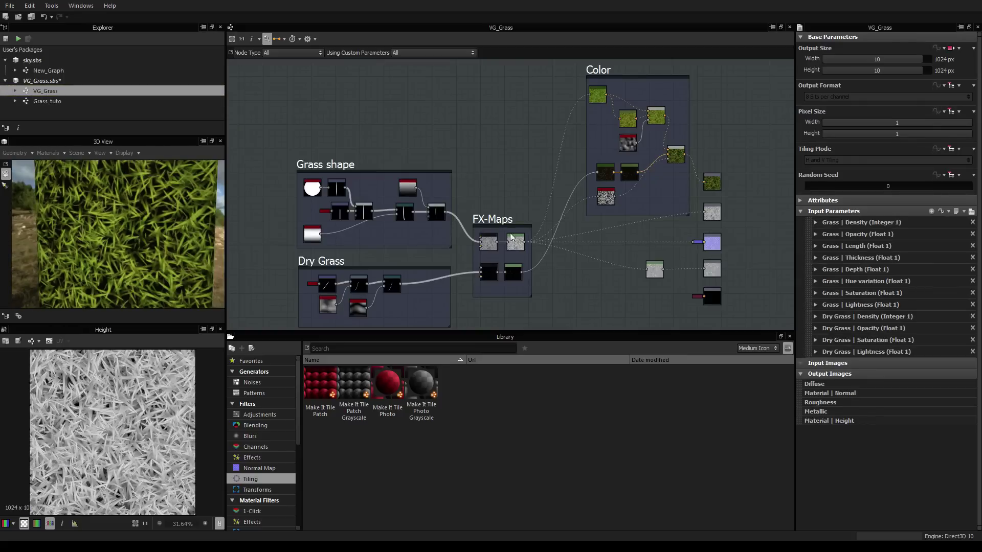
# Preview VG_Grass's input parameters and set the Grass group's Density to 448 and Length to 0.79
pyautogui.click(816, 223)
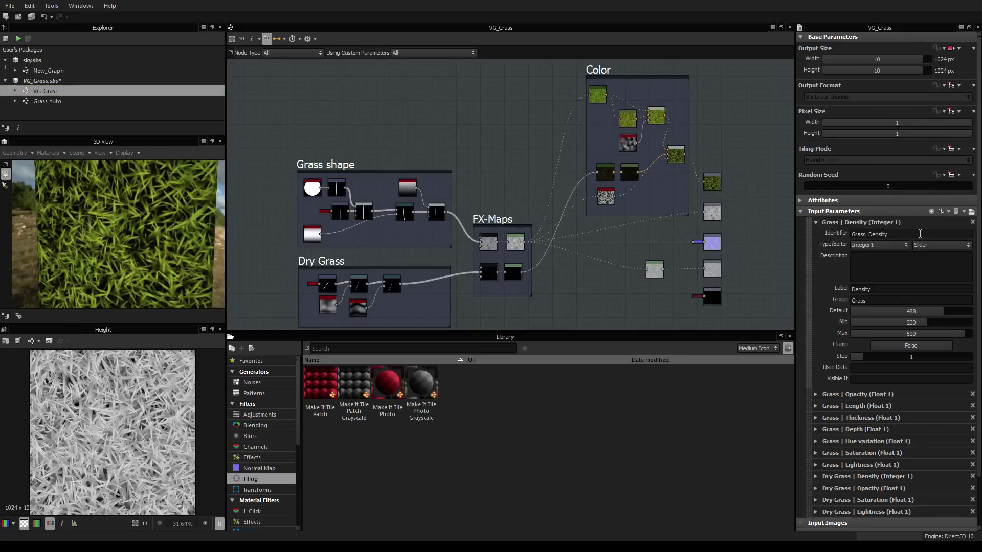
pyautogui.click(971, 212)
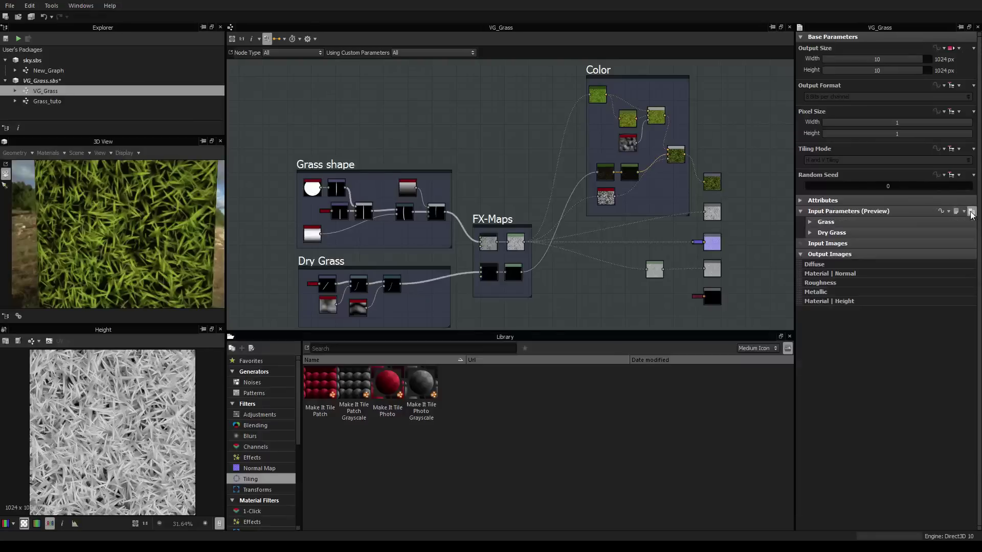
pyautogui.click(811, 223)
pyautogui.moveTo(926, 245)
pyautogui.mouseDown()
pyautogui.moveTo(868, 247)
pyautogui.moveTo(916, 246)
pyautogui.mouseUp()
pyautogui.moveTo(949, 297)
pyautogui.mouseDown()
pyautogui.moveTo(915, 300)
pyautogui.moveTo(942, 300)
pyautogui.mouseUp()
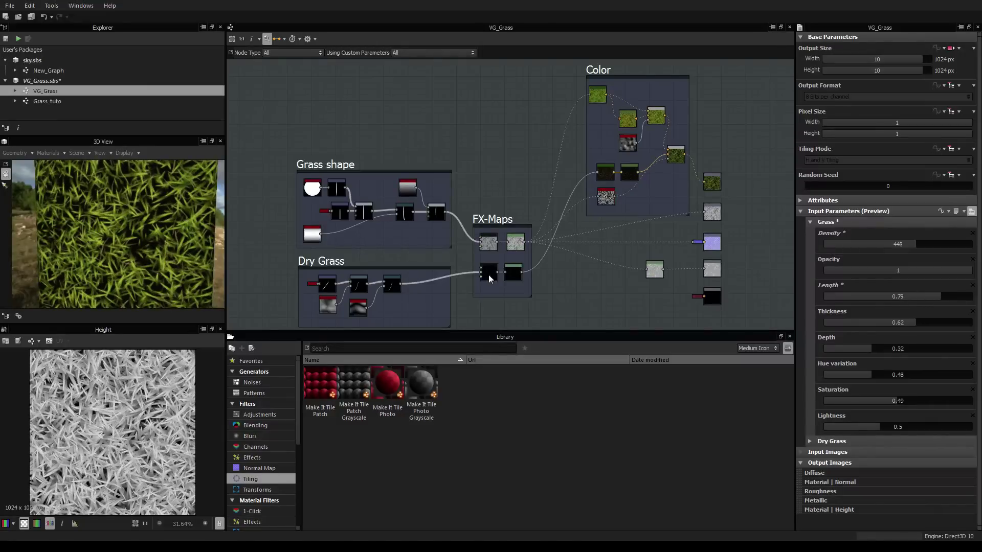
# Open the Grass_tuto graph and show the outputs of the last Green grass Blend node and the Dry grass Warp node
pyautogui.doubleClick(47, 101)
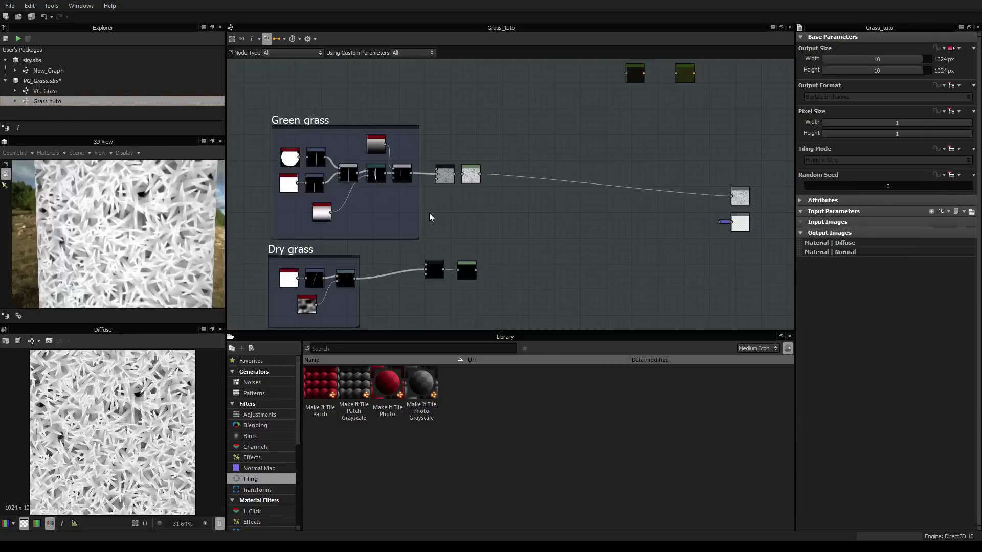
pyautogui.moveTo(394, 199); pyautogui.dragTo(415, 182, button='middle')
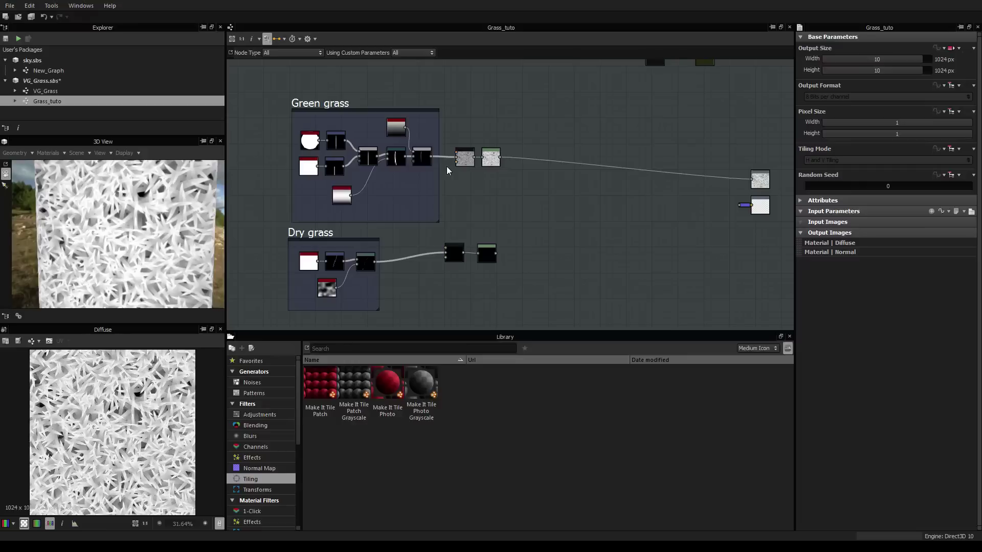
pyautogui.doubleClick(424, 158)
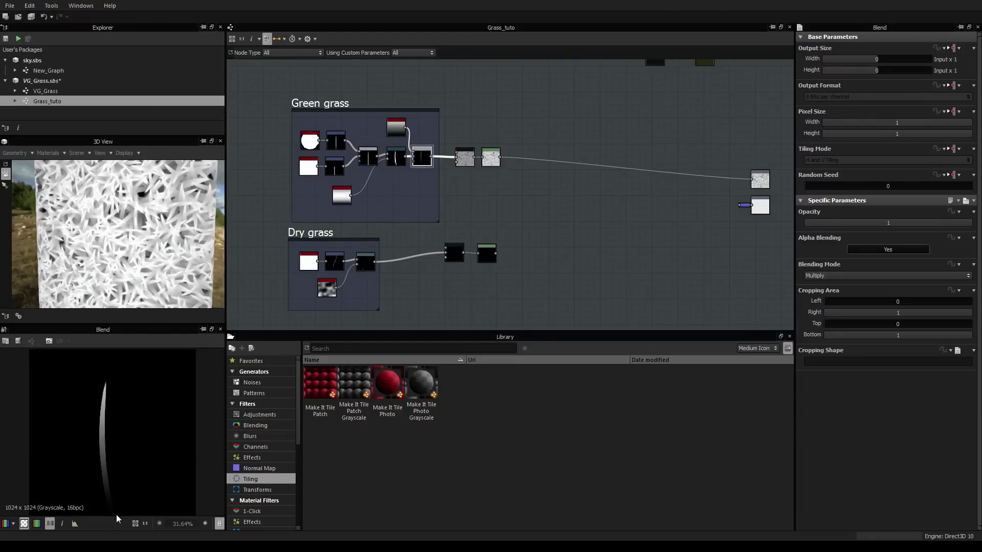
pyautogui.doubleClick(366, 262)
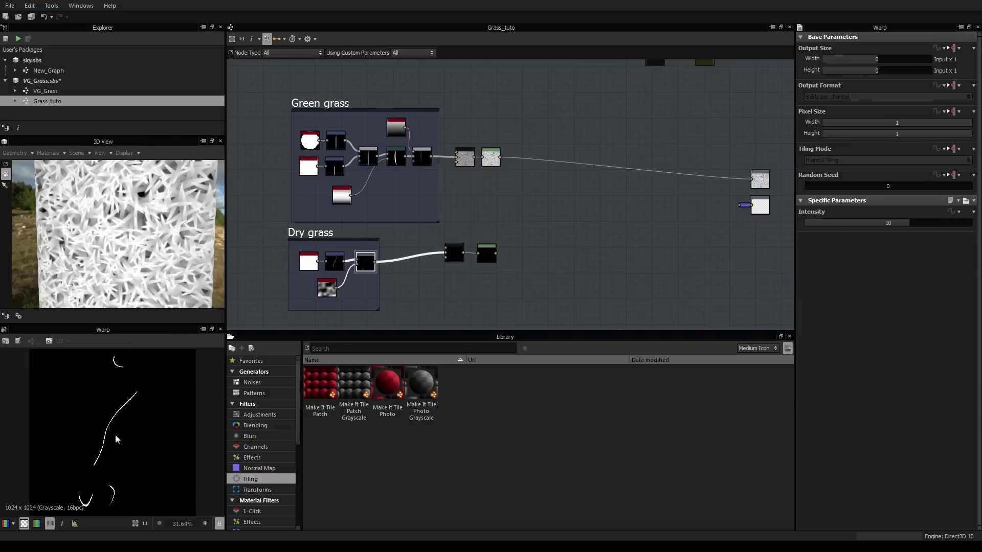
# Inspect the FX-Map node fed by the Green grass frame and show its output in the 2D view
pyautogui.moveTo(544, 200); pyautogui.dragTo(462, 217, button='middle')
pyautogui.scroll(10, 462, 218)
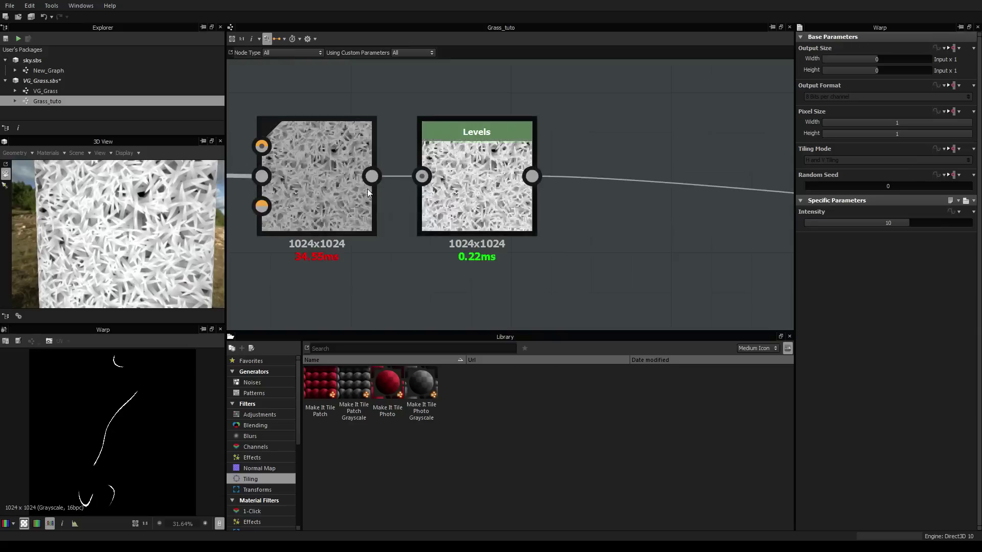
pyautogui.click(310, 181)
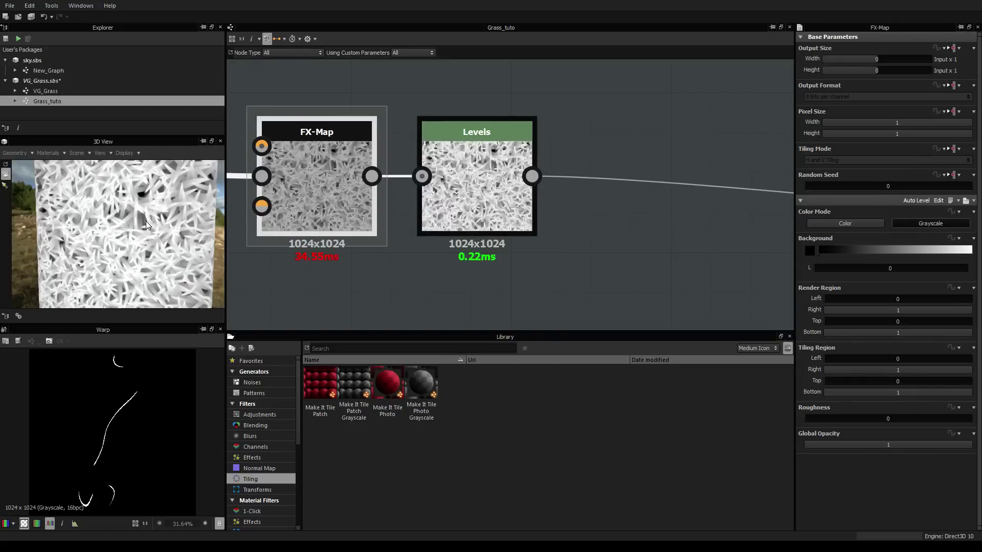
pyautogui.moveTo(521, 252); pyautogui.dragTo(543, 200, button='middle')
pyautogui.scroll(-7, 560, 213)
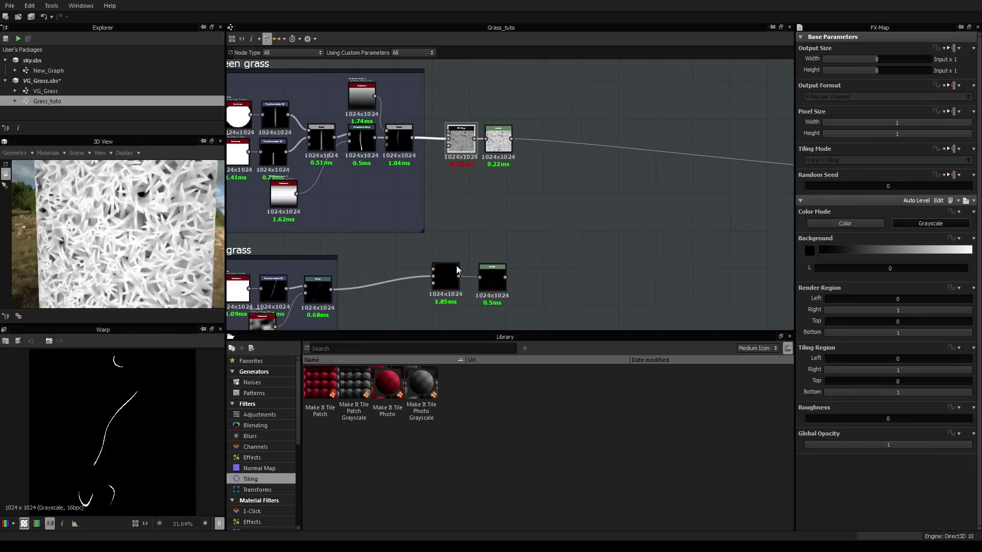
pyautogui.doubleClick(465, 142)
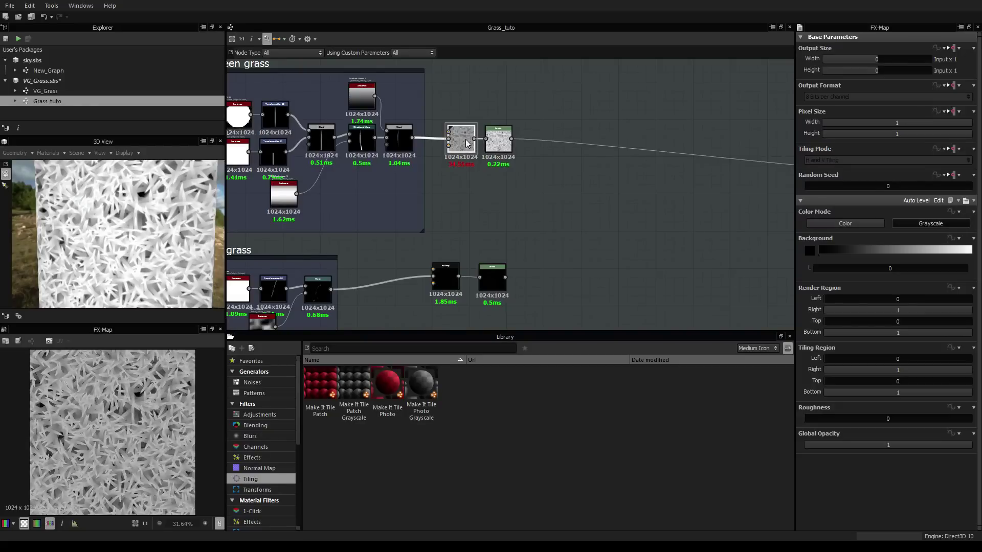
# Open the green grass FX-Map for editing and open the Color / Luminosity function of its Quadrant node
pyautogui.rightClick(461, 141)
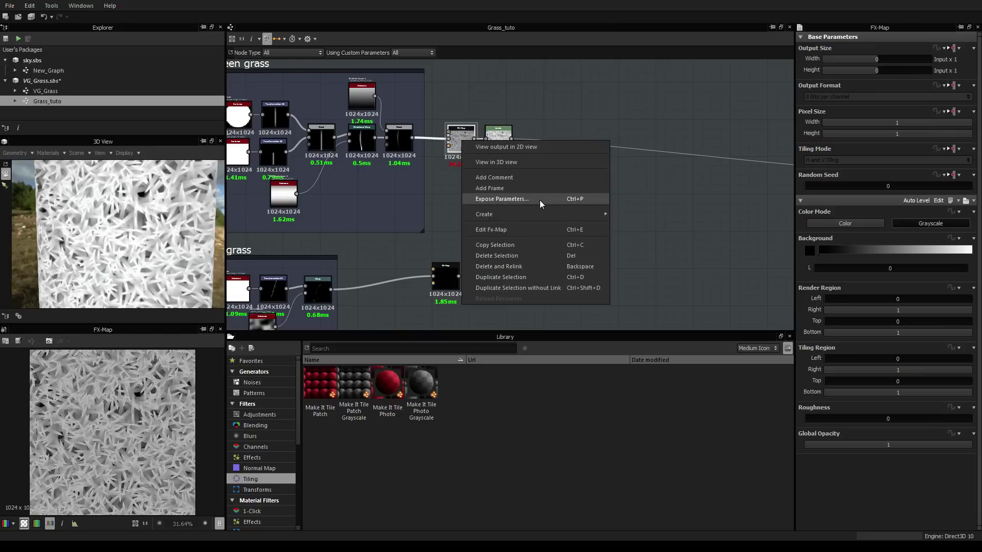
pyautogui.click(536, 230)
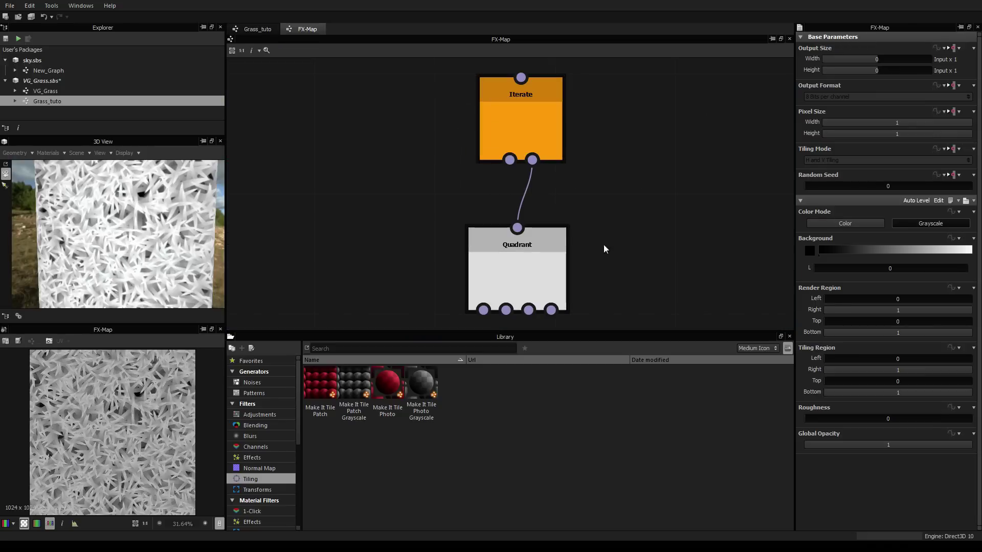
pyautogui.click(515, 278)
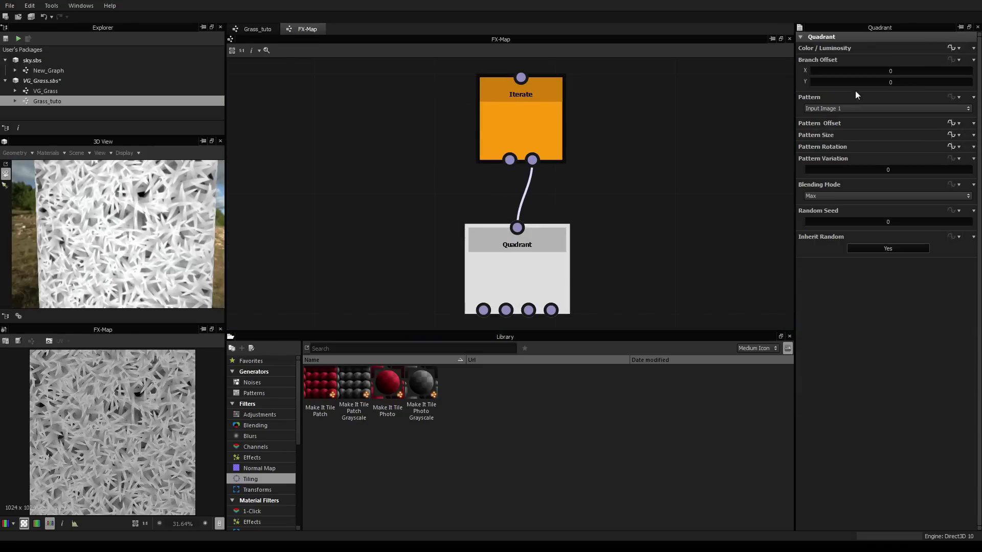
pyautogui.click(950, 47)
# Examine the nodes in the offset and Luminosity frames of the Color / Luminosity function
pyautogui.moveTo(570, 262); pyautogui.dragTo(608, 223, button='middle')
pyautogui.scroll(4, 504, 259)
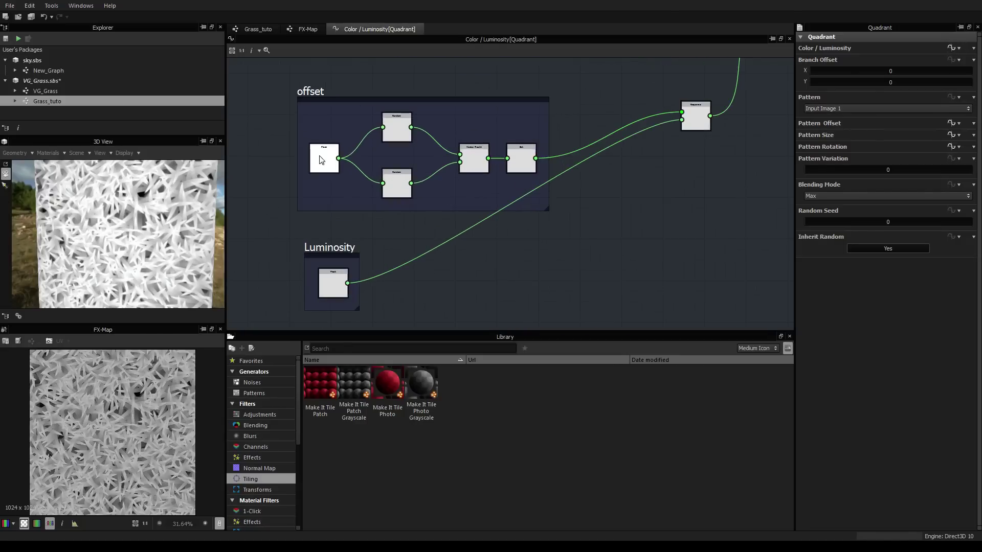
pyautogui.moveTo(345, 221); pyautogui.dragTo(415, 234, button='middle')
pyautogui.scroll(3, 415, 234)
pyautogui.scroll(-3, 415, 234)
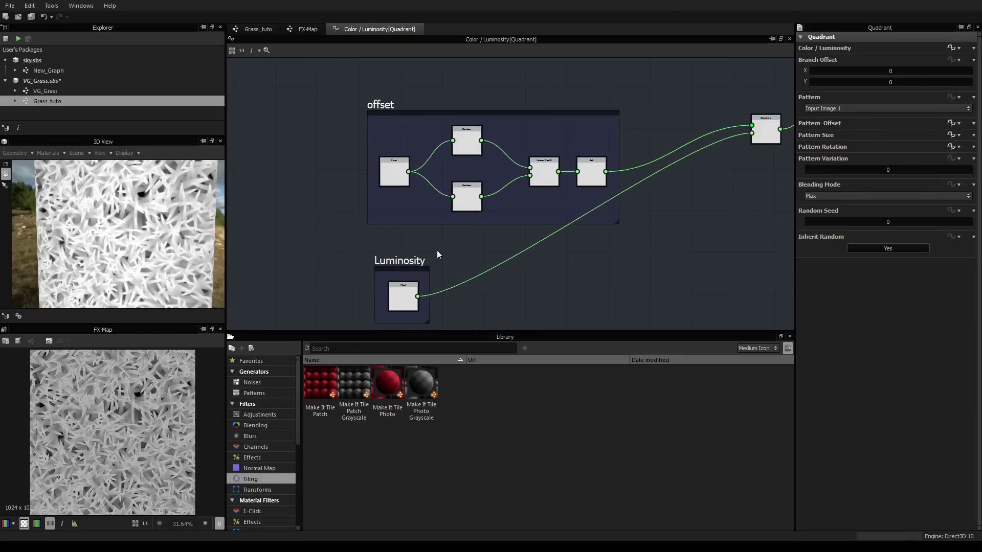
pyautogui.scroll(3, 475, 295)
pyautogui.moveTo(450, 283); pyautogui.dragTo(491, 212, button='middle')
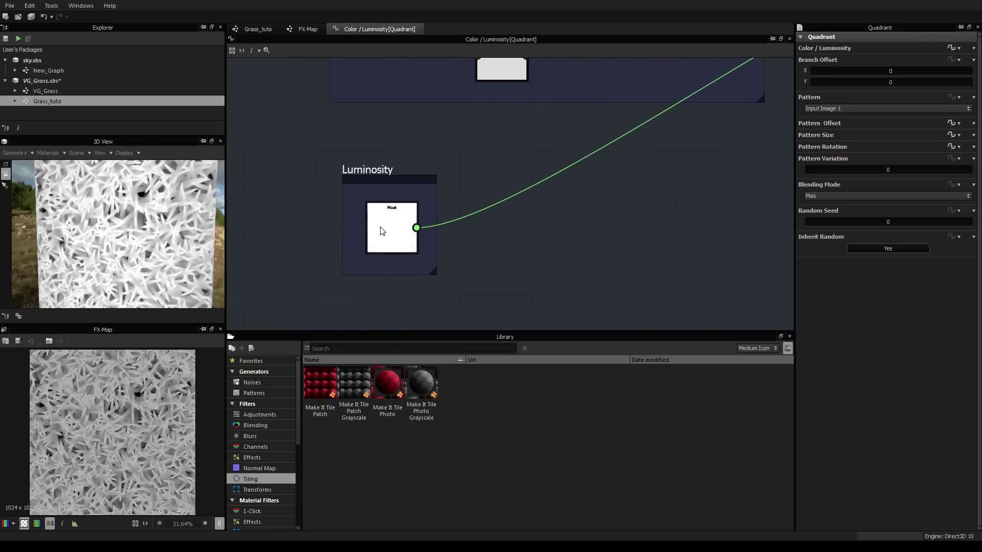
pyautogui.scroll(4, 382, 228)
pyautogui.scroll(2, 404, 208)
pyautogui.scroll(-3, 404, 207)
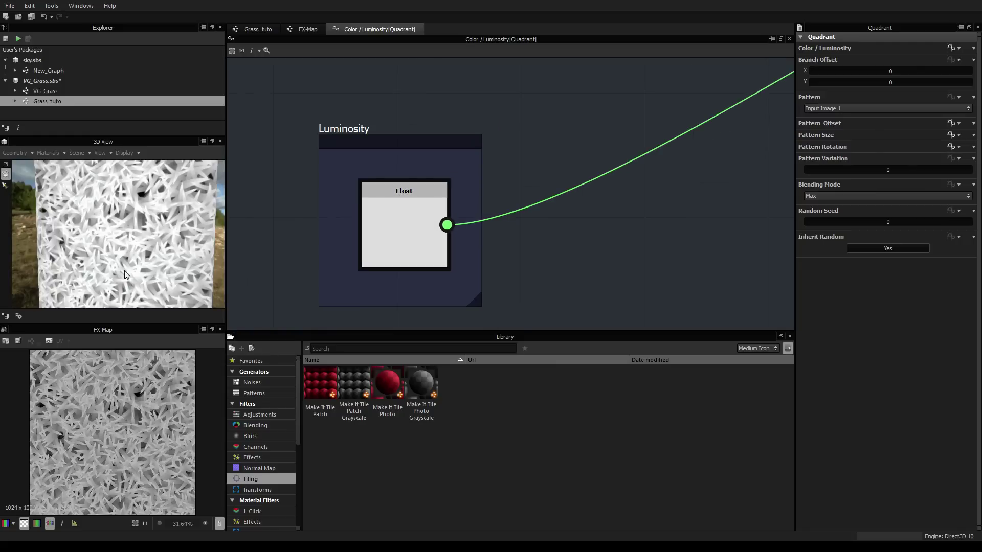
pyautogui.scroll(-4, 614, 225)
pyautogui.moveTo(555, 221); pyautogui.dragTo(574, 212, button='middle')
pyautogui.scroll(5, 367, 221)
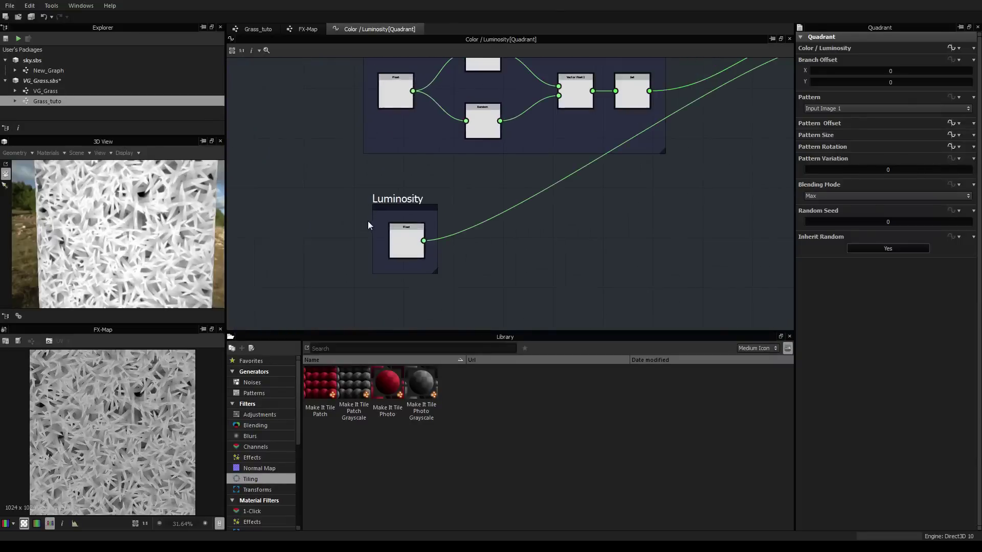
# Insert a Random node between the Luminosity frame's Float node and its outgoing connection
pyautogui.click(422, 233)
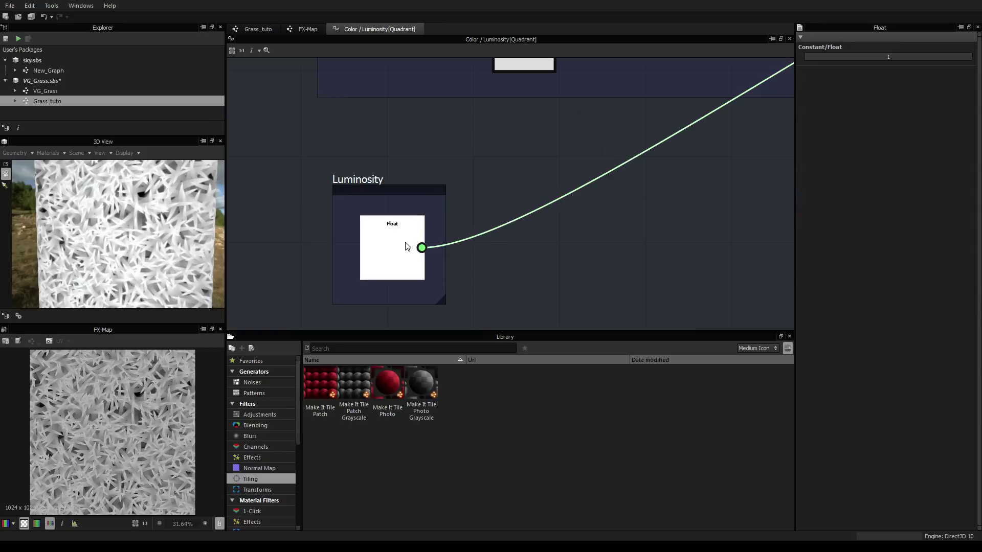
pyautogui.moveTo(529, 239); pyautogui.dragTo(522, 224, button='middle')
pyautogui.scroll(-2, 522, 223)
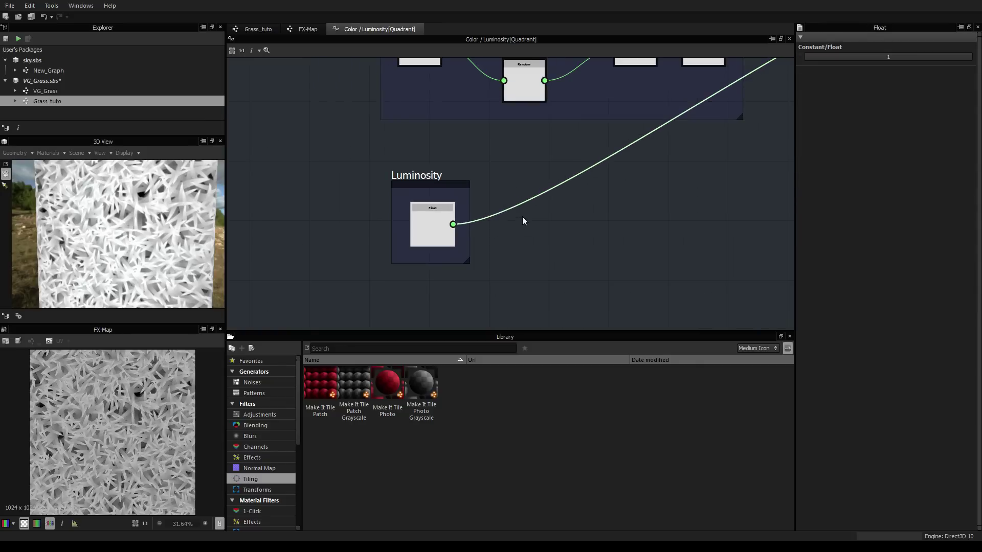
pyautogui.moveTo(597, 232); pyautogui.dragTo(462, 201, button='middle')
pyautogui.click(453, 203)
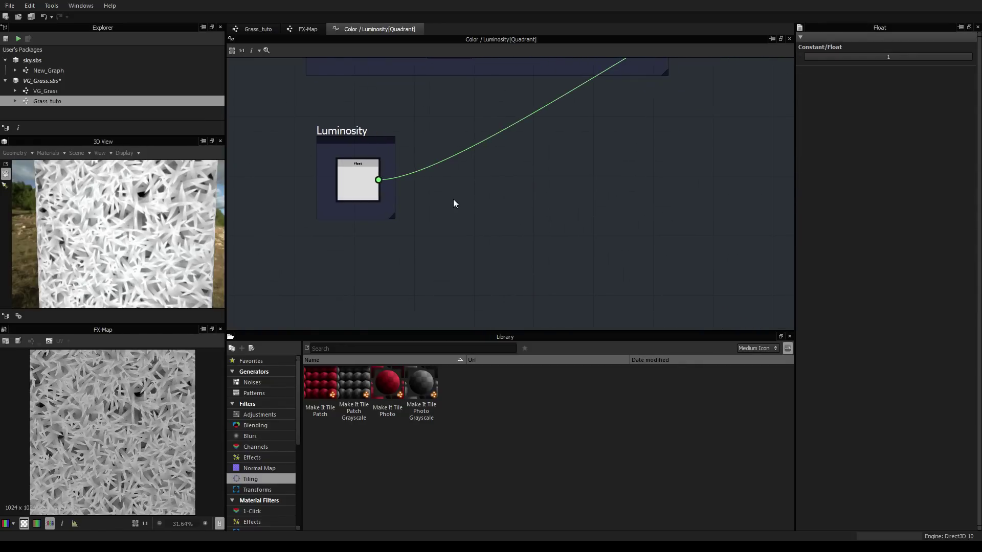
pyautogui.click(358, 181)
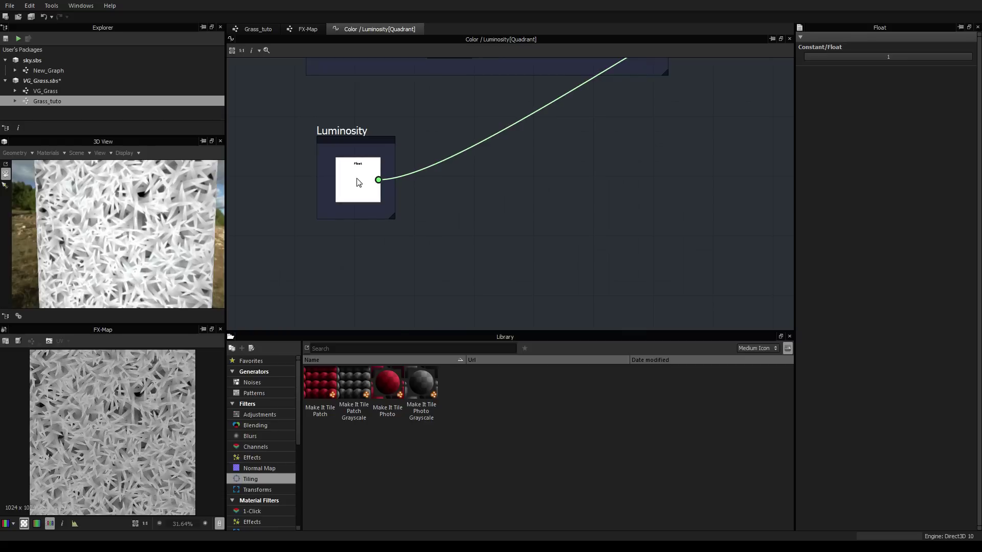
pyautogui.scroll(4, 358, 182)
pyautogui.scroll(-4, 406, 183)
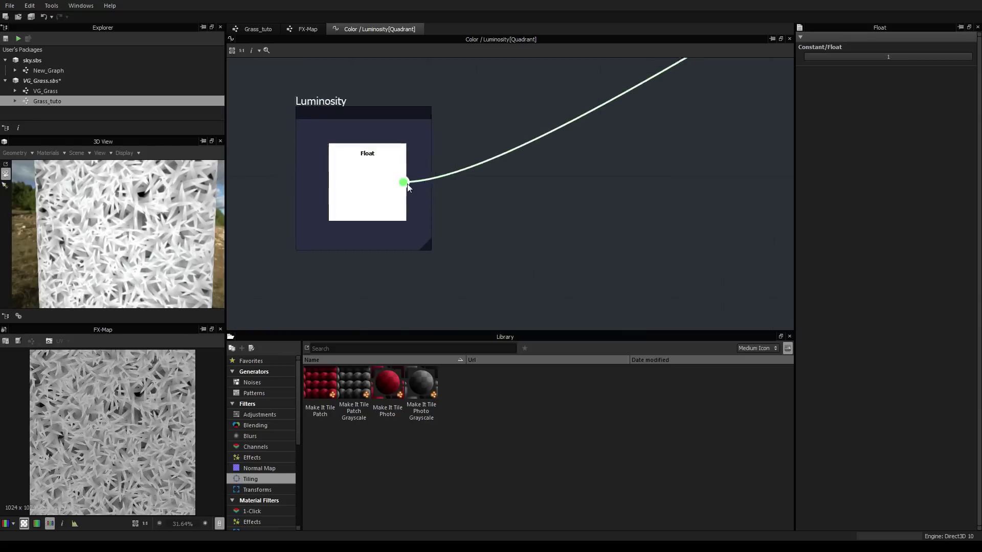
pyautogui.rightClick(455, 192)
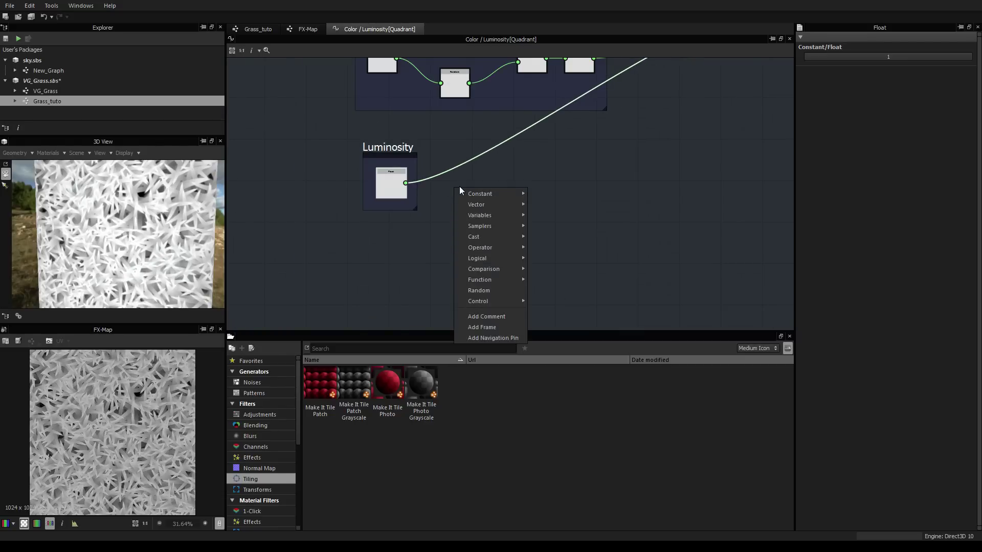
pyautogui.click(483, 291)
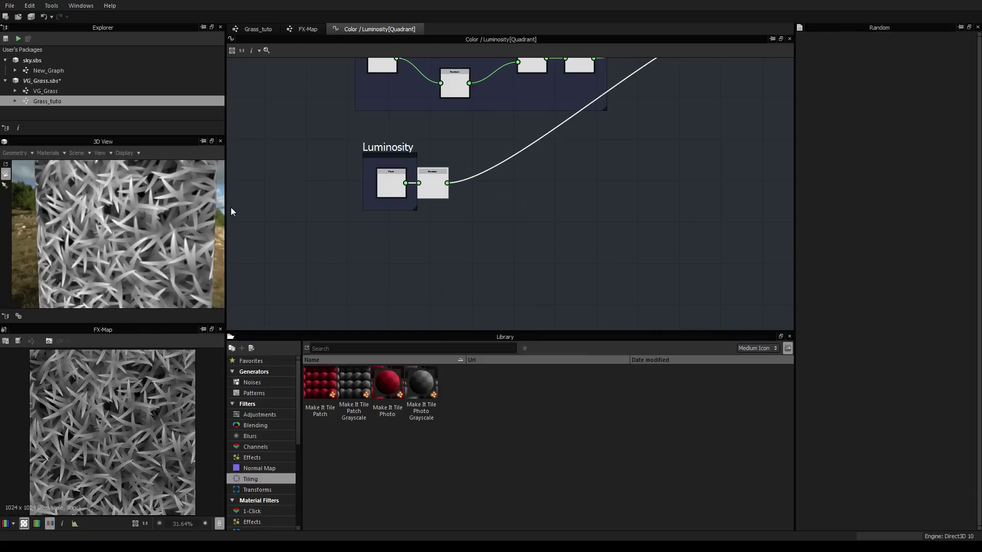
# Examine the brightness variation of the grass blades in the 3D view from several distances and angles
pyautogui.moveTo(135, 216); pyautogui.dragTo(136, 225, button='middle')
pyautogui.scroll(-5, 136, 225)
pyautogui.scroll(2, 136, 225)
pyautogui.moveTo(156, 243)
pyautogui.mouseDown()
pyautogui.moveTo(134, 223)
pyautogui.moveTo(161, 246)
pyautogui.mouseUp()
pyautogui.scroll(5, 161, 246)
pyautogui.scroll(-3, 161, 246)
pyautogui.scroll(5, 161, 245)
pyautogui.scroll(-3, 161, 242)
pyautogui.scroll(-1, 159, 236)
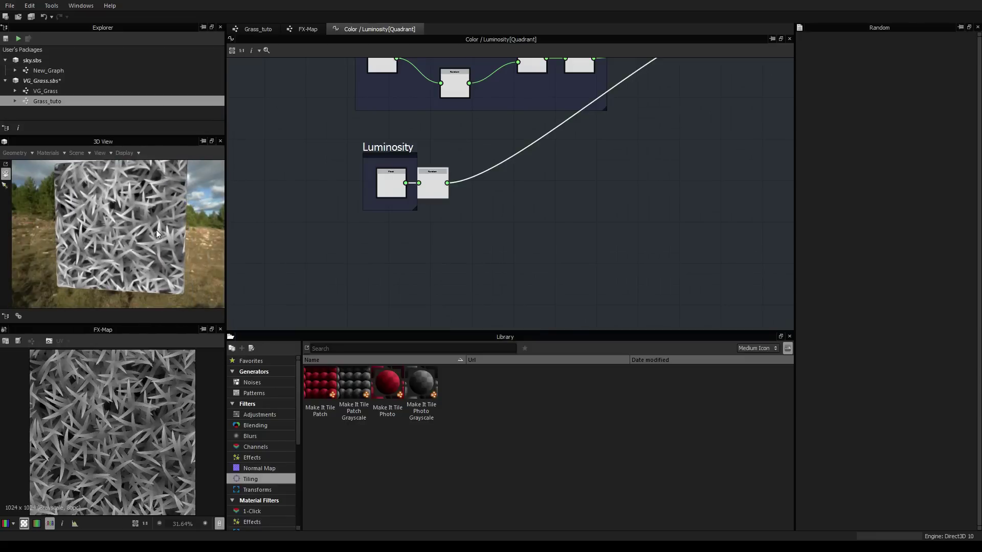
pyautogui.moveTo(186, 231); pyautogui.dragTo(140, 228)
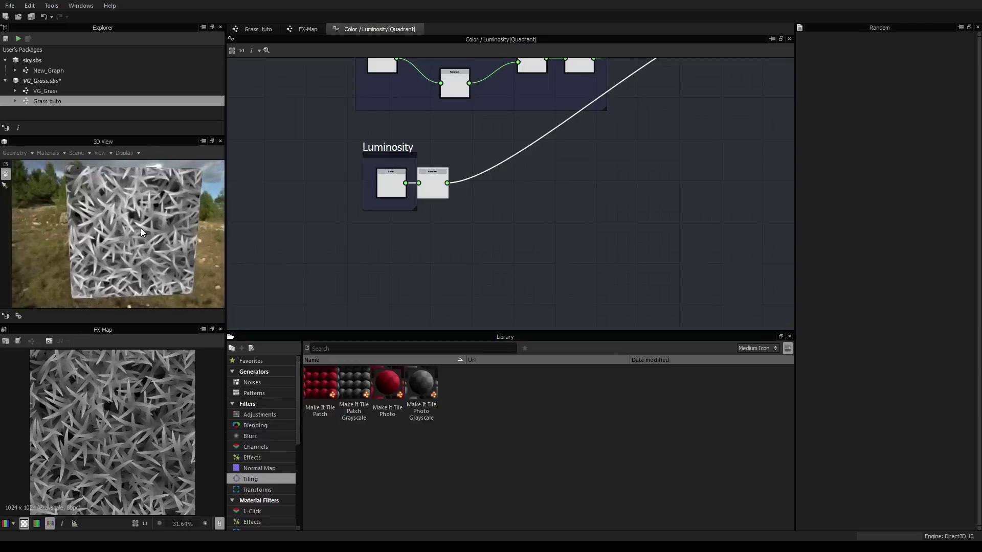
# Space the Random node away from the Float node and enlarge the Luminosity frame to enclose both nodes
pyautogui.click(420, 179)
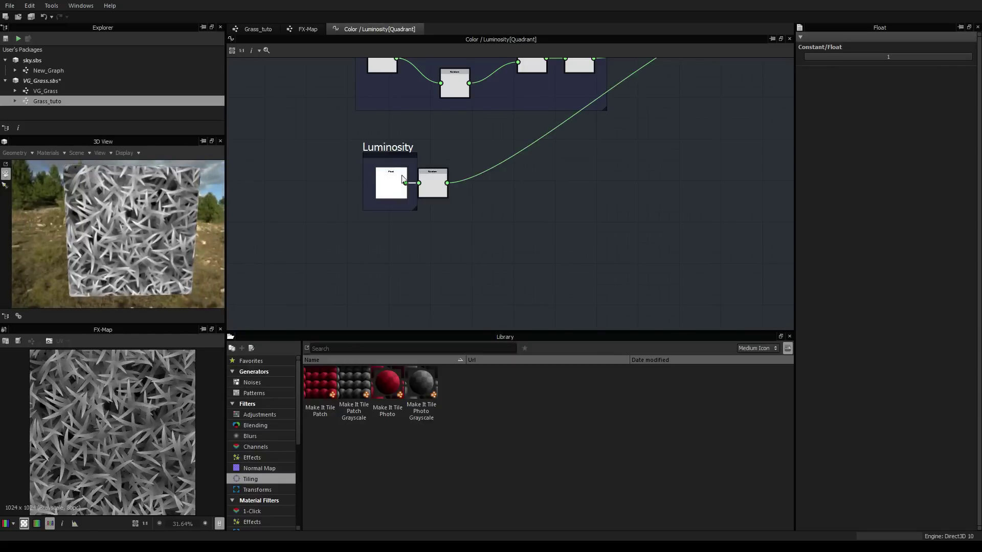
pyautogui.moveTo(429, 183); pyautogui.dragTo(494, 212)
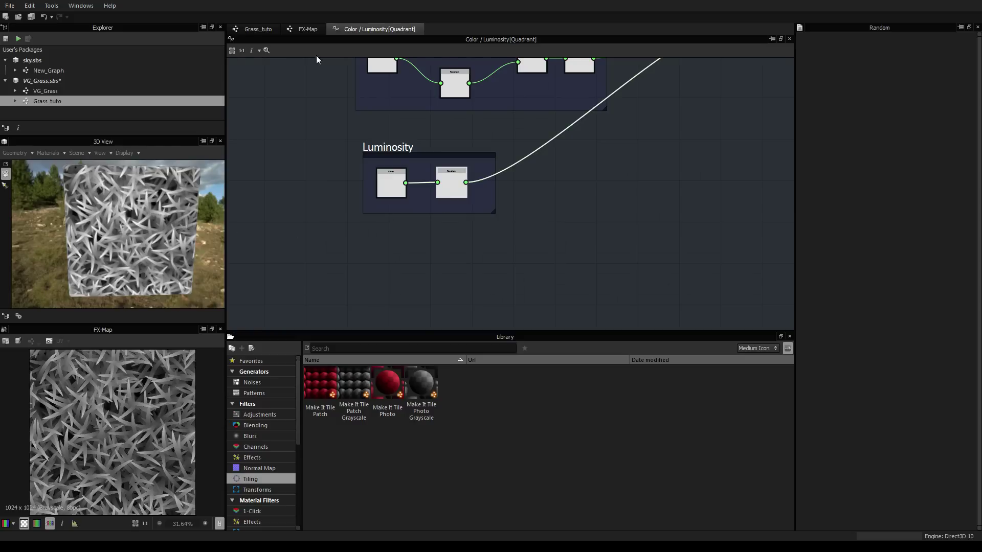
# Return to the Grass_tuto graph and compare the outputs of the green grass FX-Map and its Levels node
pyautogui.click(272, 29)
pyautogui.scroll(3, 508, 195)
pyautogui.moveTo(583, 164); pyautogui.dragTo(484, 168, button='middle')
pyautogui.scroll(4, 371, 189)
pyautogui.scroll(2, 371, 192)
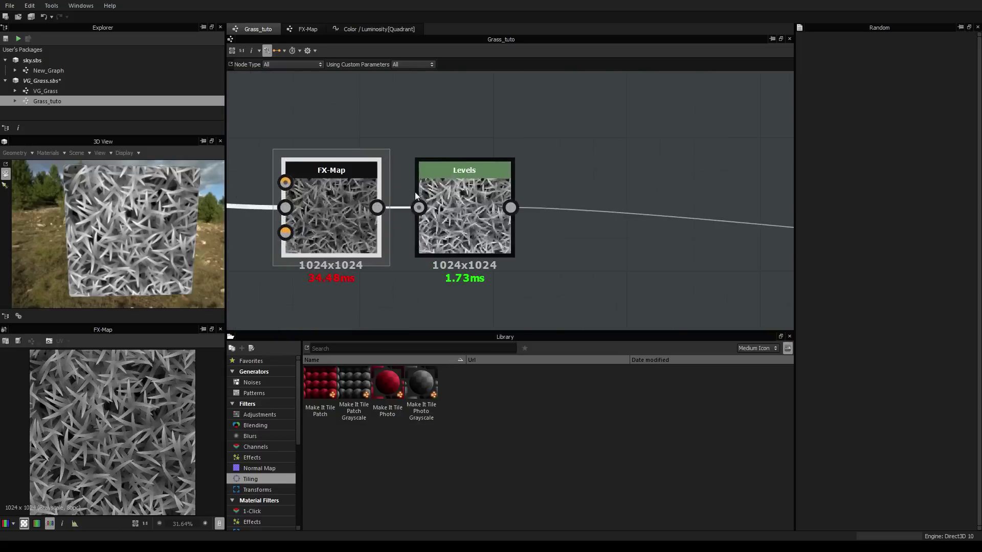
pyautogui.click(322, 200)
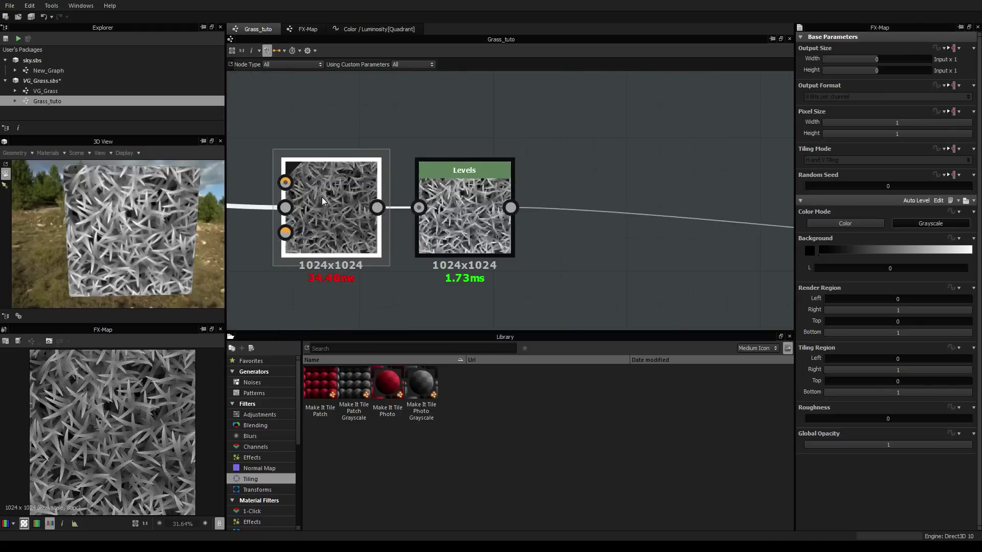
pyautogui.click(483, 206)
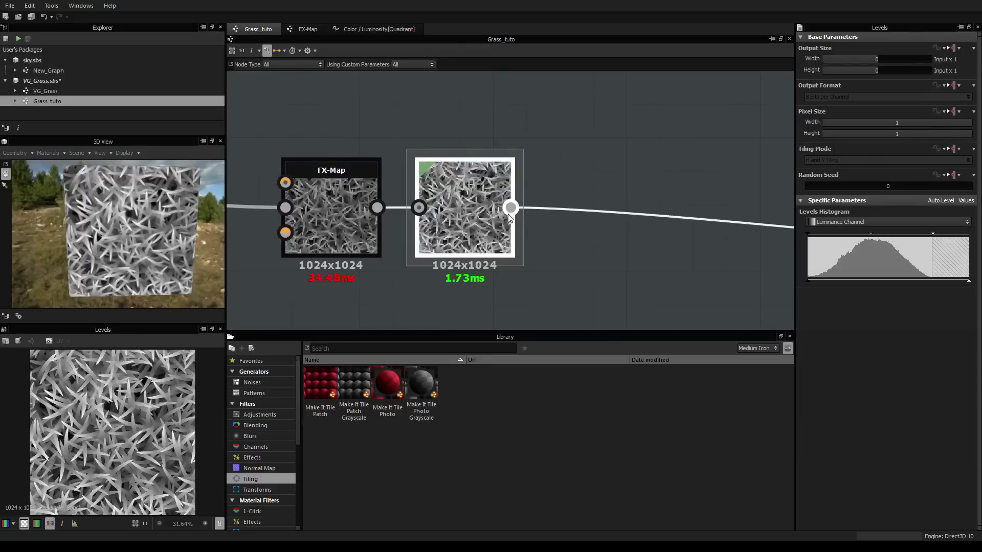
pyautogui.click(308, 206)
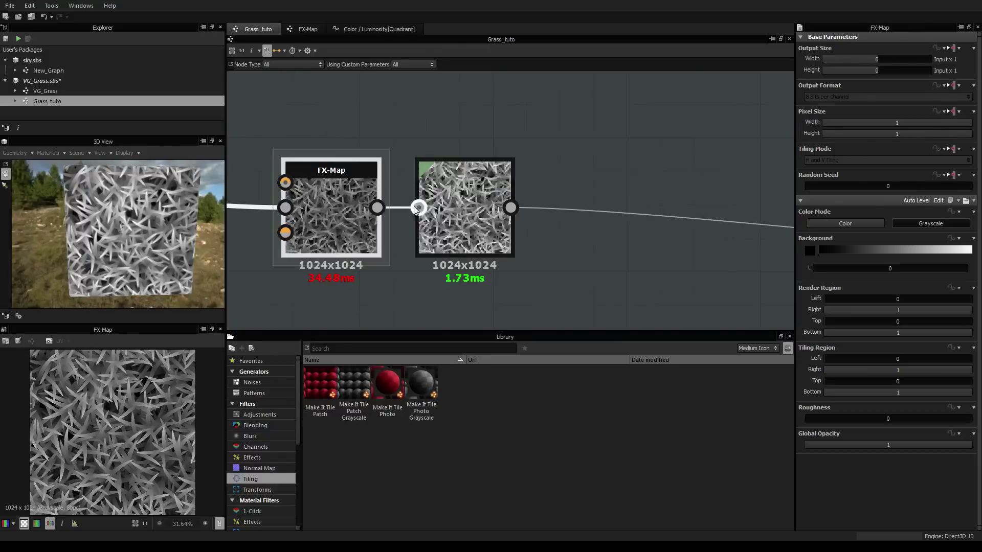
pyautogui.click(477, 205)
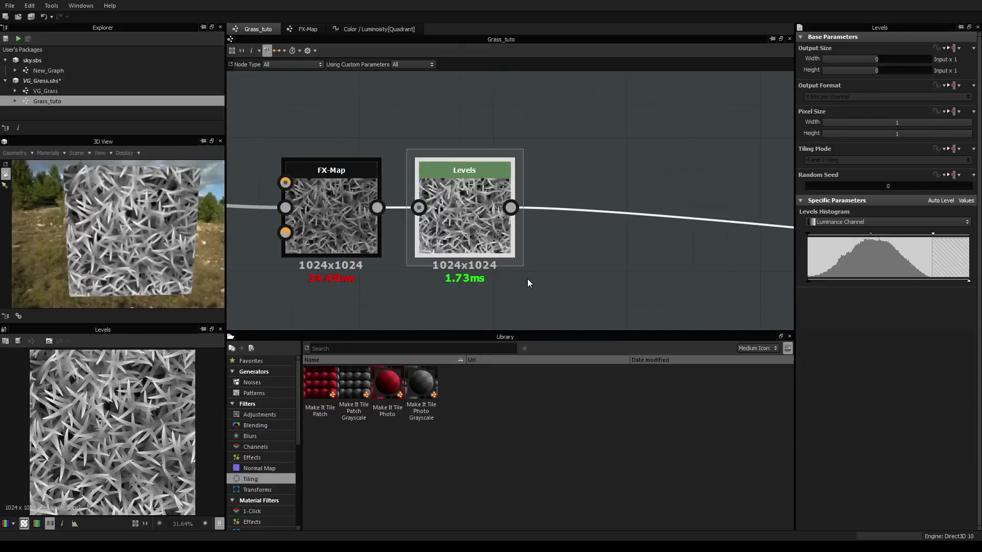
# Examine the outputs of the second FX-Map and its Levels node, located below the green grass branch
pyautogui.moveTo(527, 278); pyautogui.dragTo(505, 204, button='middle')
pyautogui.scroll(-2, 505, 205)
pyautogui.scroll(1, 532, 282)
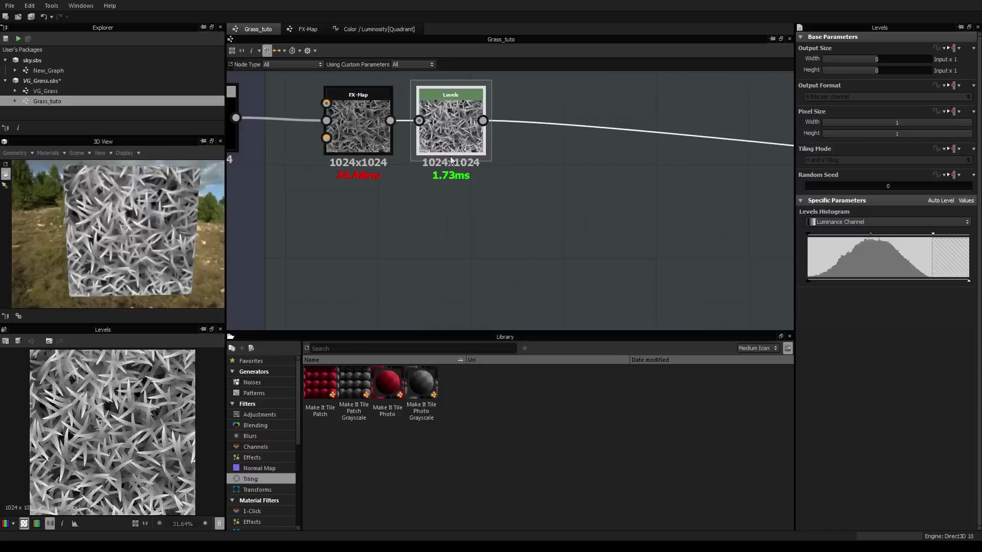
pyautogui.moveTo(434, 299); pyautogui.dragTo(474, 147, button='middle')
pyautogui.scroll(-2, 472, 178)
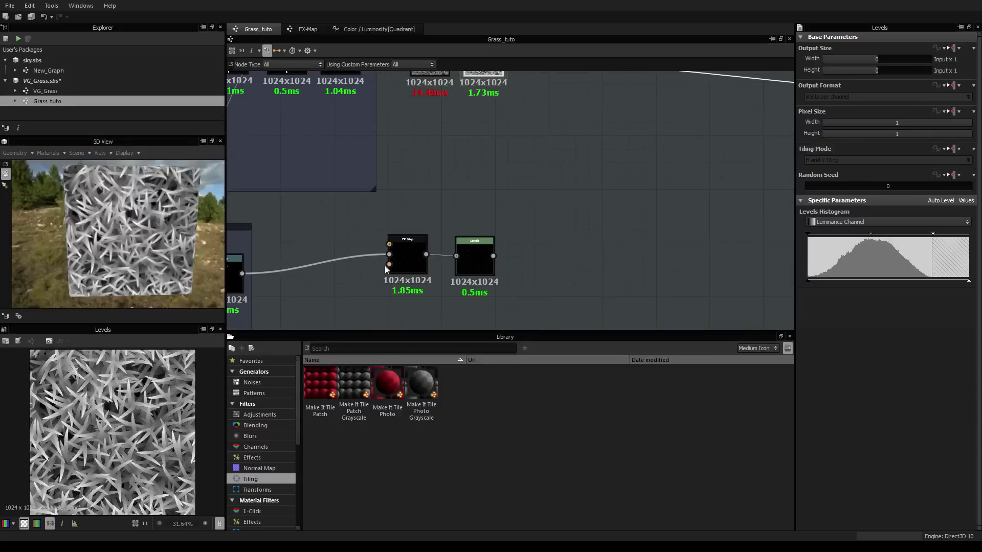
pyautogui.scroll(4, 413, 264)
pyautogui.scroll(-2, 414, 264)
pyautogui.moveTo(408, 240); pyautogui.dragTo(423, 232, button='middle')
pyautogui.click(422, 232)
pyautogui.moveTo(267, 268); pyautogui.dragTo(375, 207, button='middle')
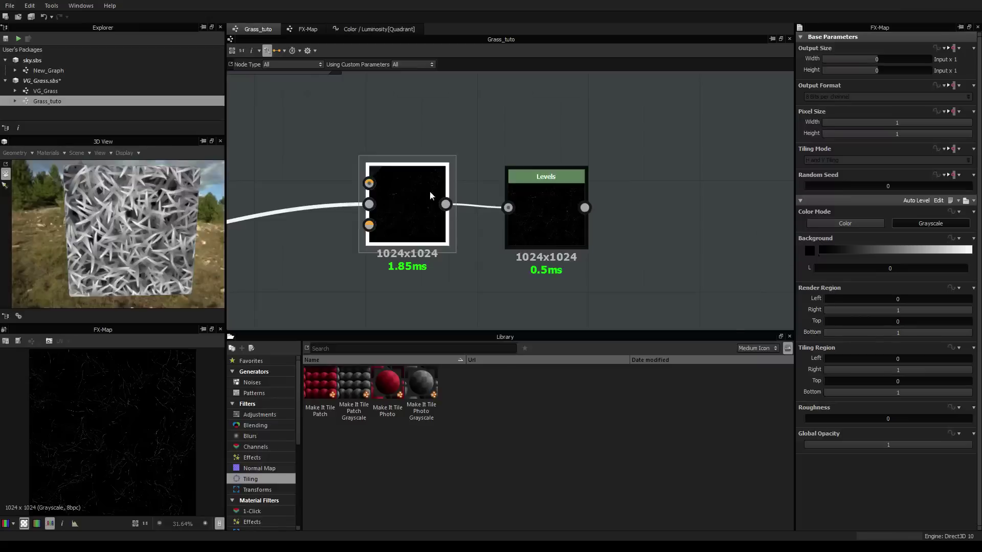
pyautogui.scroll(1, 404, 149)
pyautogui.moveTo(439, 137); pyautogui.dragTo(472, 271, button='middle')
pyautogui.scroll(-3, 472, 271)
pyautogui.moveTo(484, 113); pyautogui.dragTo(456, 231, button='middle')
pyautogui.moveTo(500, 261); pyautogui.dragTo(439, 127, button='middle')
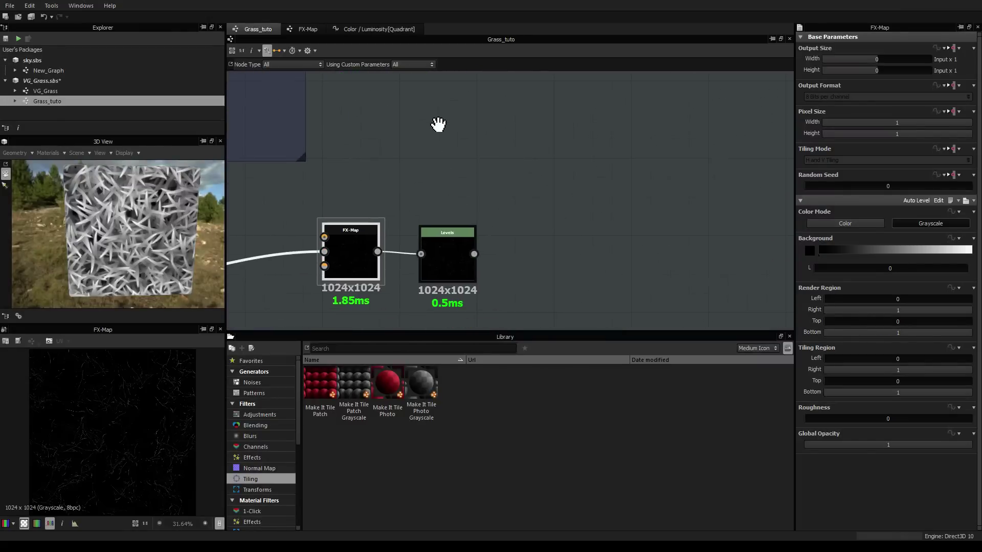
pyautogui.scroll(2, 505, 188)
pyautogui.scroll(1, 505, 189)
pyautogui.scroll(-1, 505, 189)
pyautogui.moveTo(508, 238); pyautogui.dragTo(525, 182, button='middle')
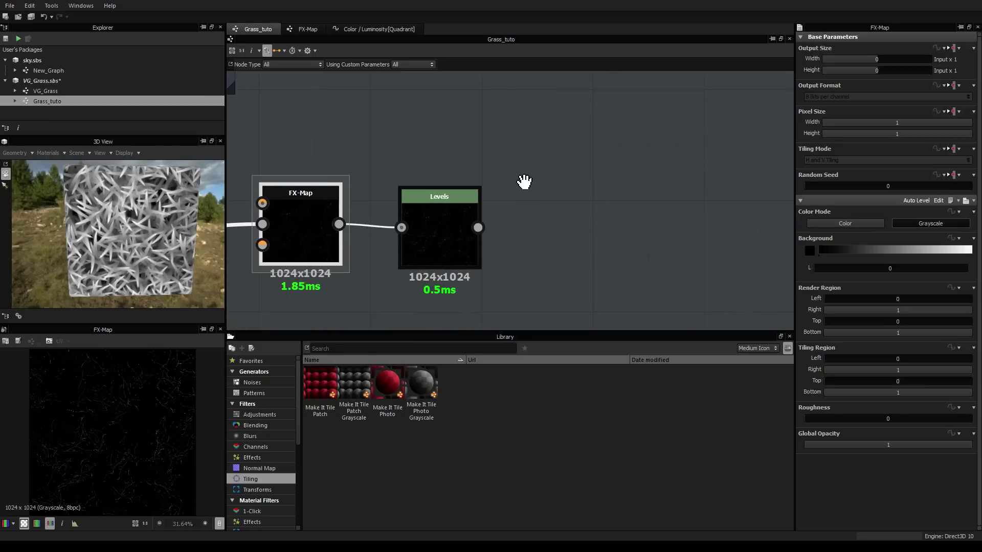
pyautogui.click(435, 226)
pyautogui.moveTo(580, 123); pyautogui.dragTo(550, 169, button='middle')
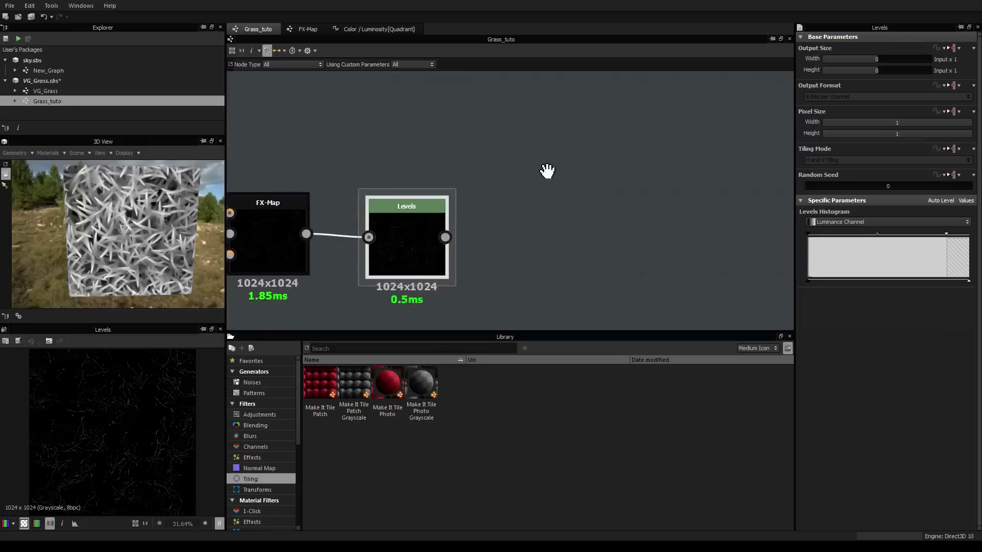
# Move the olive-green Gradient map node closer to the green grass Levels node and show its parameters and preview
pyautogui.scroll(-4, 543, 148)
pyautogui.moveTo(619, 95); pyautogui.dragTo(514, 218, button='middle')
pyautogui.scroll(-1, 514, 217)
pyautogui.scroll(-3, 519, 203)
pyautogui.scroll(-2, 532, 202)
pyautogui.scroll(3, 557, 179)
pyautogui.moveTo(563, 163); pyautogui.dragTo(526, 212, button='middle')
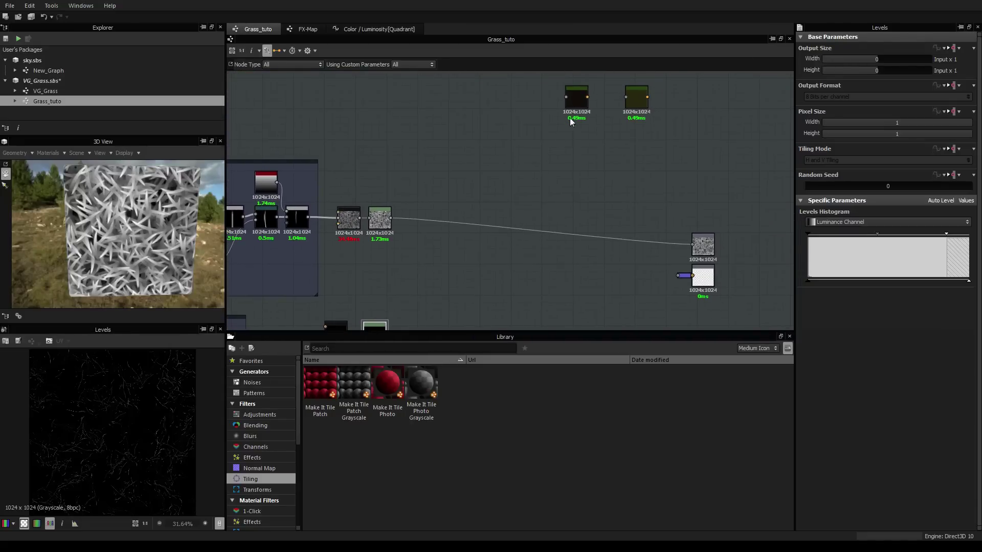
pyautogui.moveTo(633, 99); pyautogui.dragTo(495, 193)
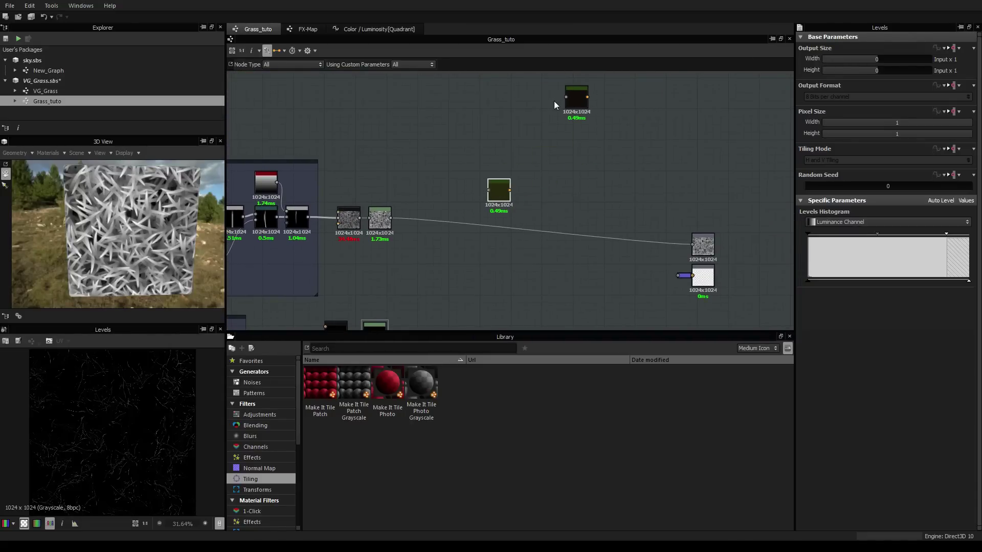
pyautogui.scroll(3, 500, 189)
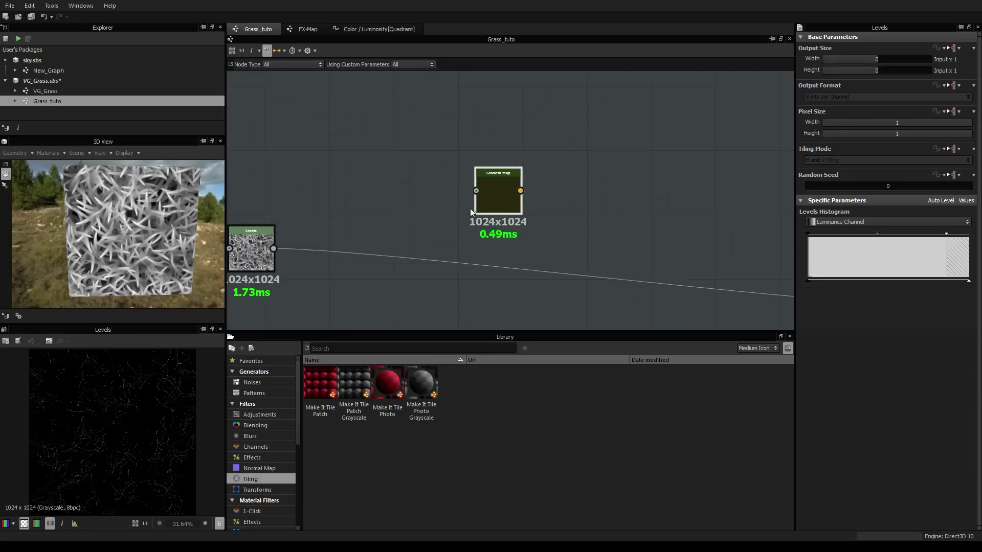
pyautogui.scroll(3, 465, 209)
pyautogui.click(510, 179)
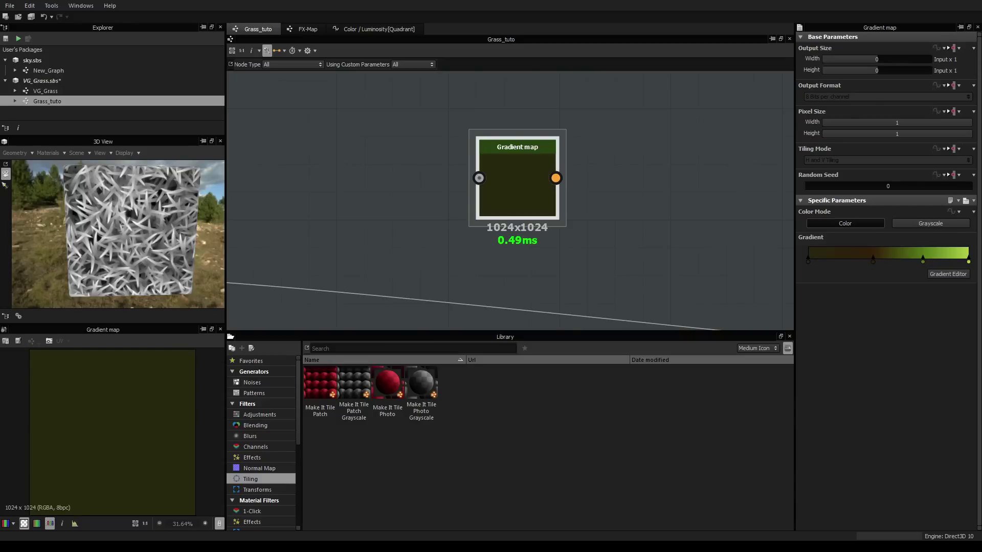
# Compare the Gradient map's colours in the Gradient Editor with the seamless grass reference photo in the browser
pyautogui.moveTo(0, 32); pyautogui.dragTo(634, 46)
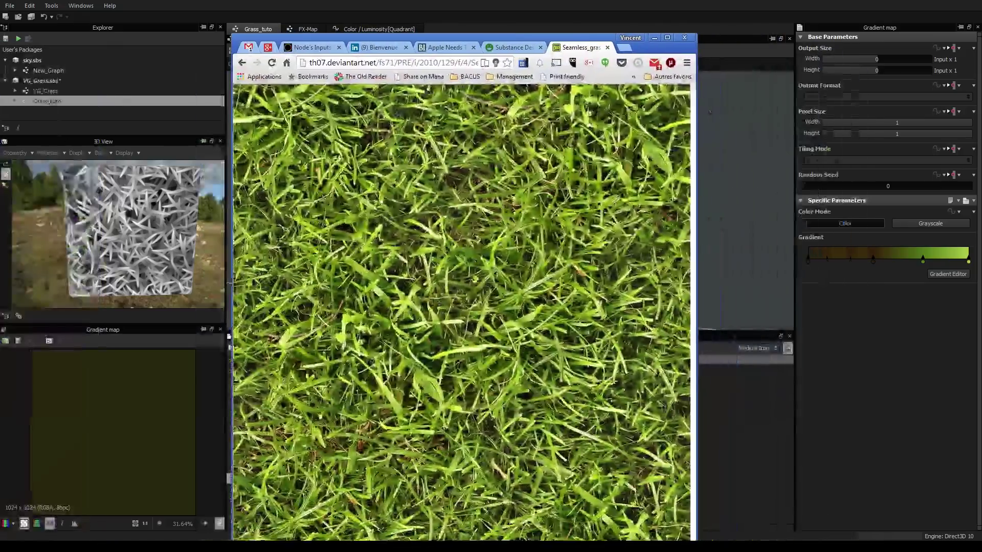
pyautogui.click(654, 38)
pyautogui.click(948, 274)
pyautogui.moveTo(526, 99); pyautogui.dragTo(367, 153)
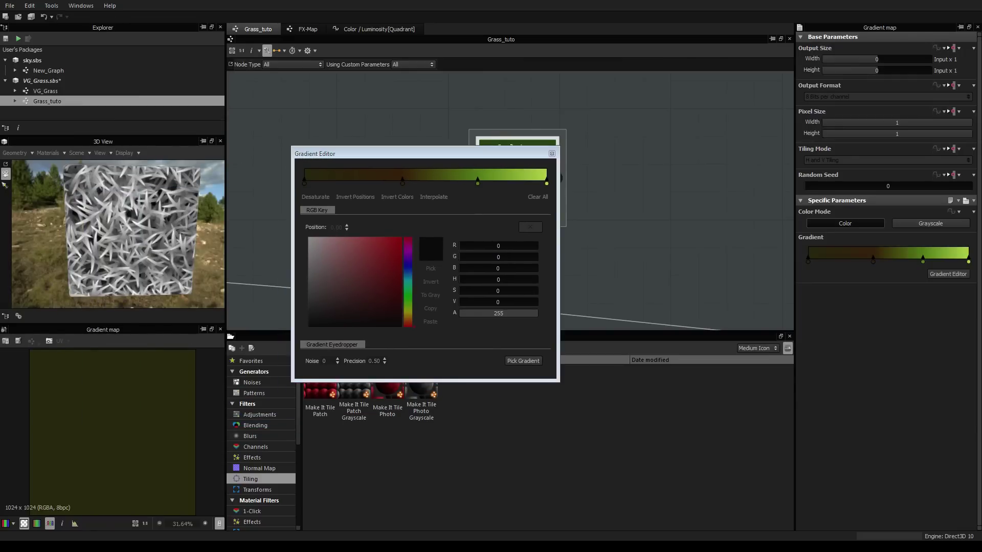
pyautogui.hotkey('alt', 'Tab')
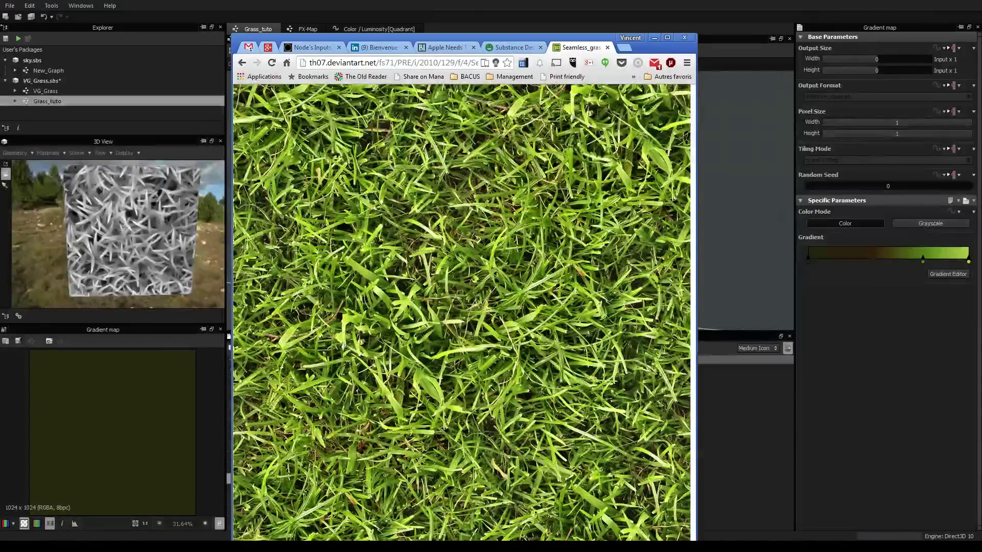
pyautogui.click(808, 263)
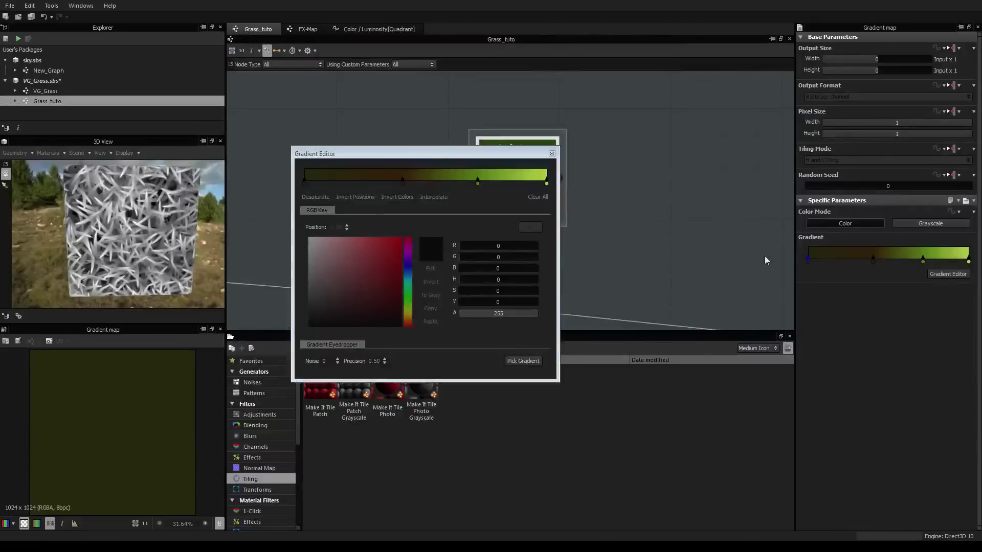
pyautogui.moveTo(363, 156); pyautogui.dragTo(269, 157)
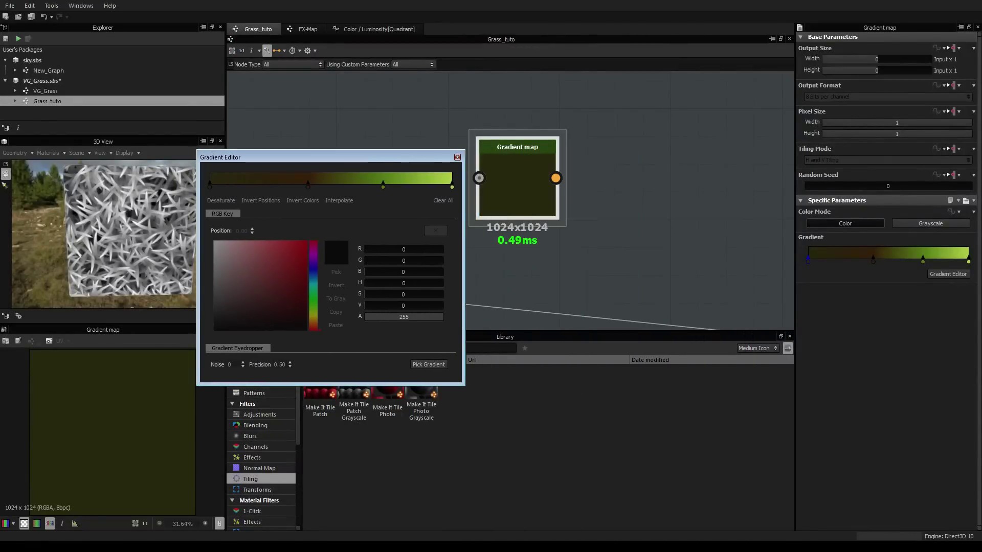
pyautogui.click(458, 157)
# Connect the green grass Levels node to the Gradient map and the Gradient map to the diffuse output
pyautogui.moveTo(373, 242); pyautogui.dragTo(377, 225, button='middle')
pyautogui.scroll(-4, 377, 225)
pyautogui.moveTo(348, 218); pyautogui.dragTo(517, 170)
pyautogui.moveTo(692, 206); pyautogui.dragTo(479, 183, button='middle')
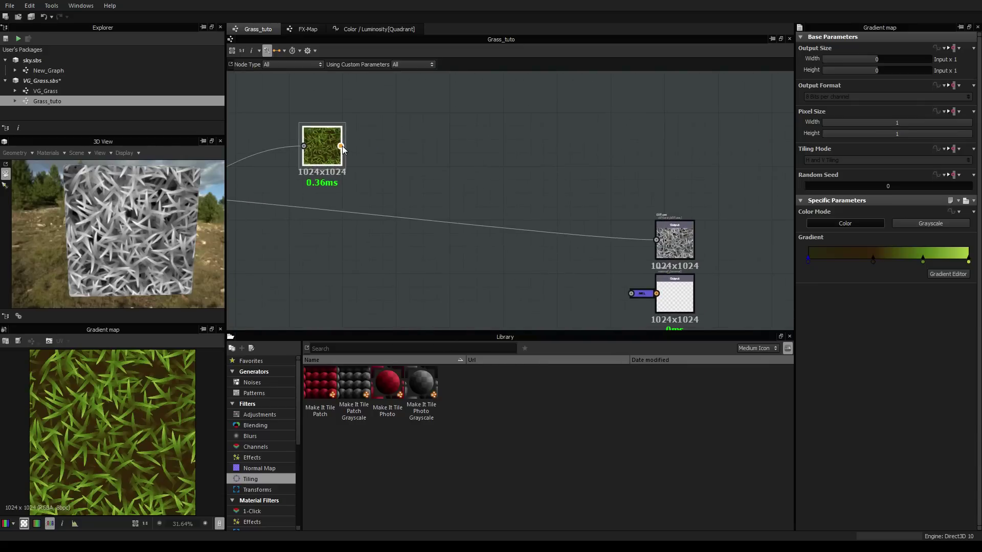
pyautogui.moveTo(657, 239); pyautogui.dragTo(340, 146)
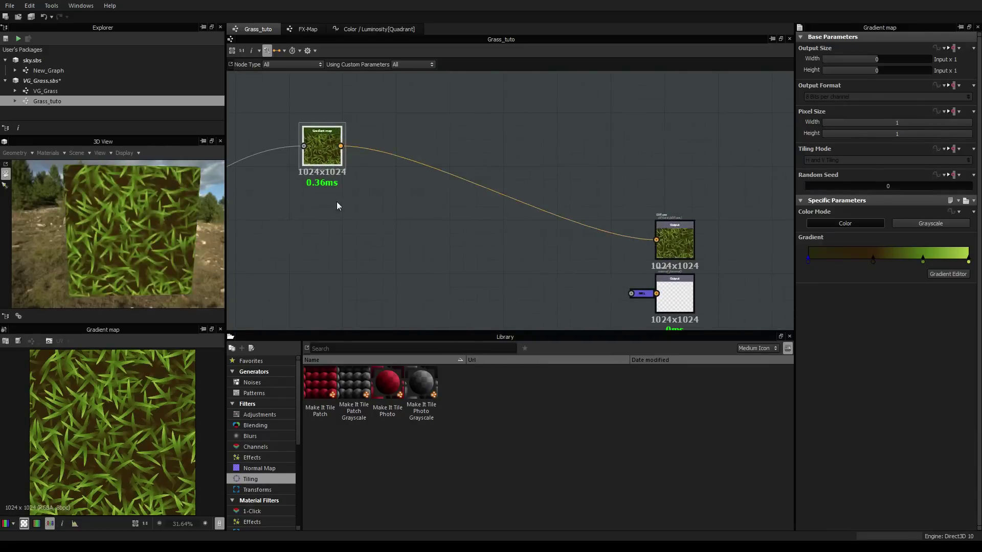
# Move the Levels node of the lower FX-Map up beneath the green grass Levels node
pyautogui.moveTo(337, 190); pyautogui.dragTo(380, 196, button='middle')
pyautogui.moveTo(365, 151); pyautogui.dragTo(416, 179, button='middle')
pyautogui.scroll(2, 453, 194)
pyautogui.scroll(-3, 452, 194)
pyautogui.scroll(3, 469, 211)
pyautogui.scroll(-3, 470, 211)
pyautogui.moveTo(468, 214); pyautogui.dragTo(493, 212, button='middle')
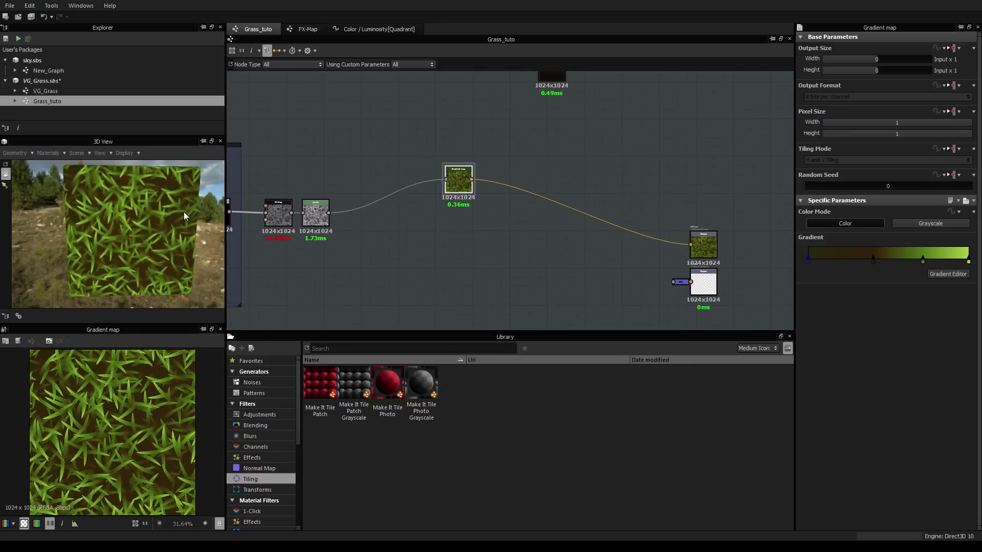
pyautogui.moveTo(376, 280); pyautogui.dragTo(435, 179, button='middle')
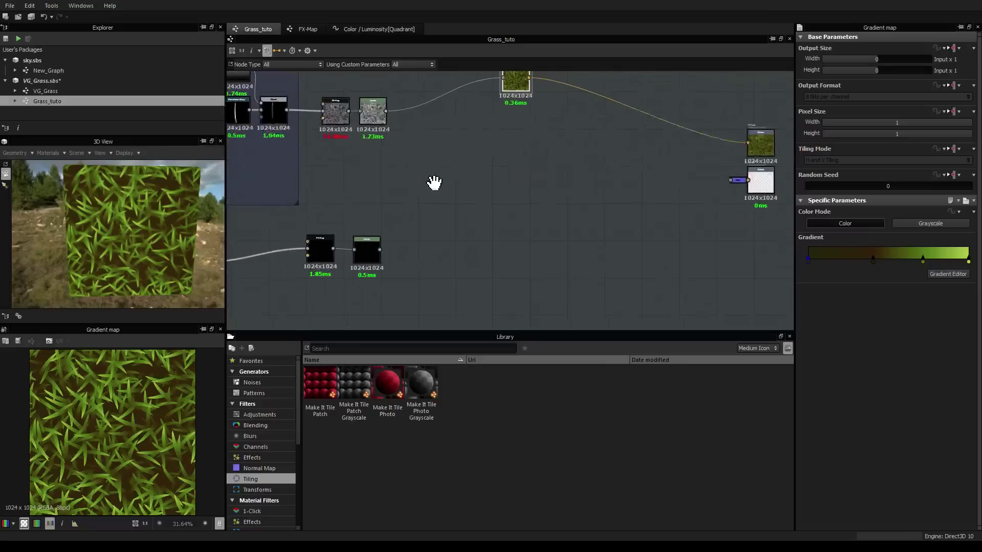
pyautogui.moveTo(410, 237)
pyautogui.mouseDown(button='middle')
pyautogui.moveTo(456, 195)
pyautogui.moveTo(446, 174)
pyautogui.moveTo(419, 215)
pyautogui.moveTo(521, 193)
pyautogui.moveTo(379, 247)
pyautogui.moveTo(422, 225)
pyautogui.mouseUp(button='middle')
pyautogui.scroll(-2, 377, 247)
pyautogui.moveTo(353, 259); pyautogui.dragTo(360, 217)
# Compare the previews and histograms of the green grass Levels node and the Levels node below it
pyautogui.click(355, 162)
pyautogui.doubleClick(356, 164)
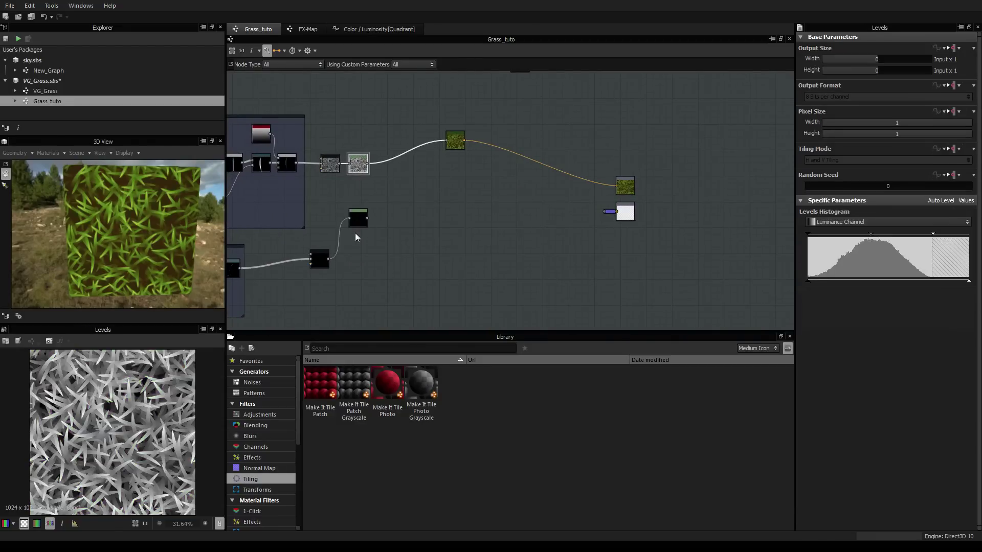
pyautogui.doubleClick(358, 219)
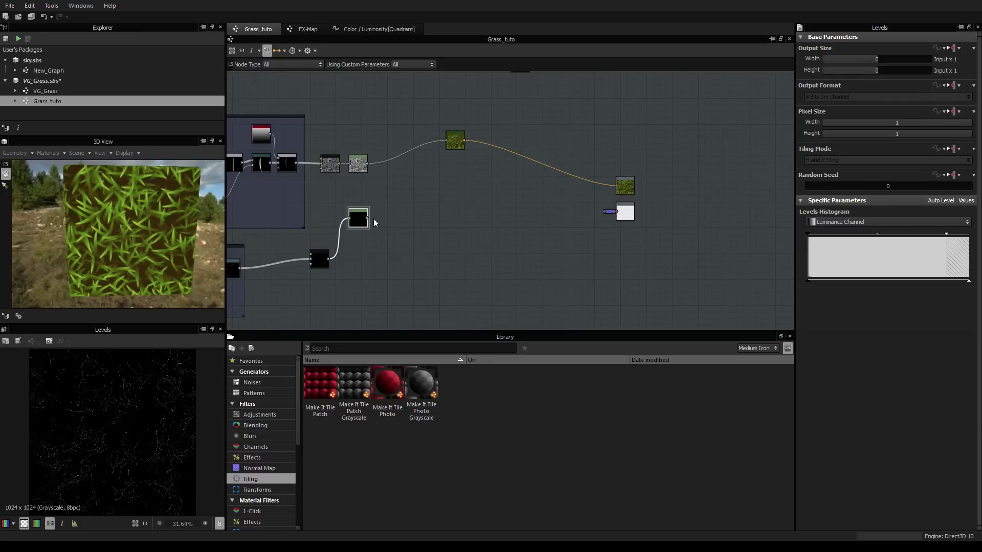
pyautogui.doubleClick(361, 165)
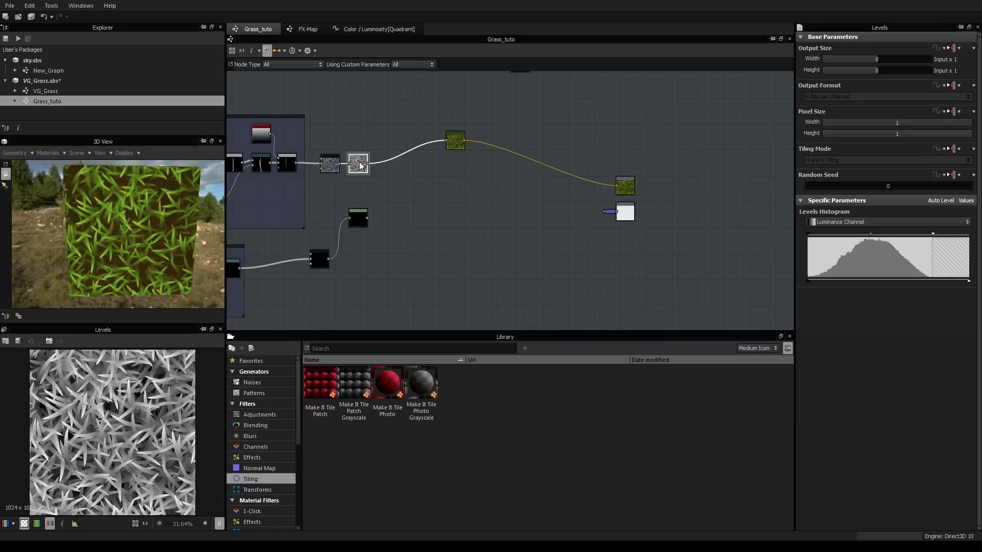
# Search the library for histogram, add a Histogram Scan node, and feed it from the green grass Levels node
pyautogui.rightClick(362, 171)
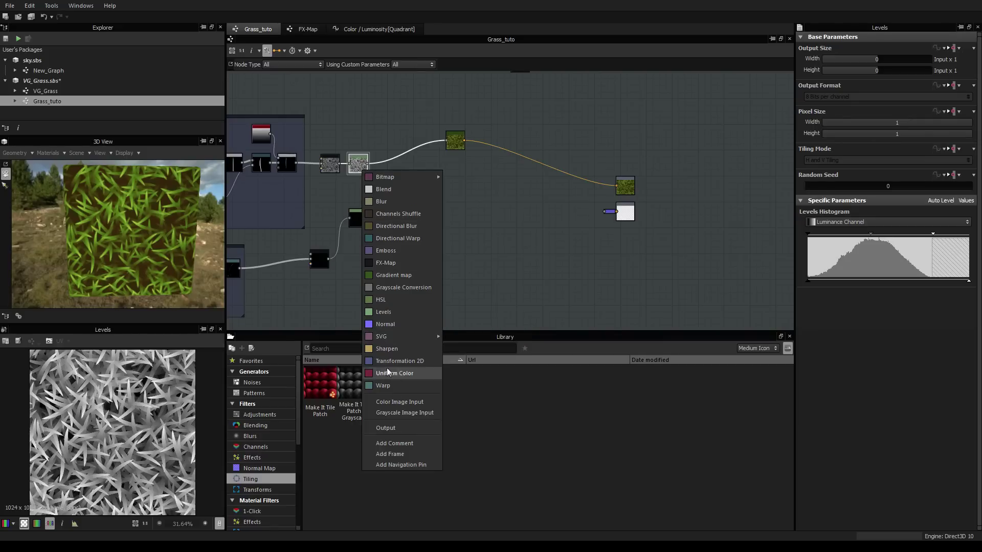
pyautogui.click(350, 348)
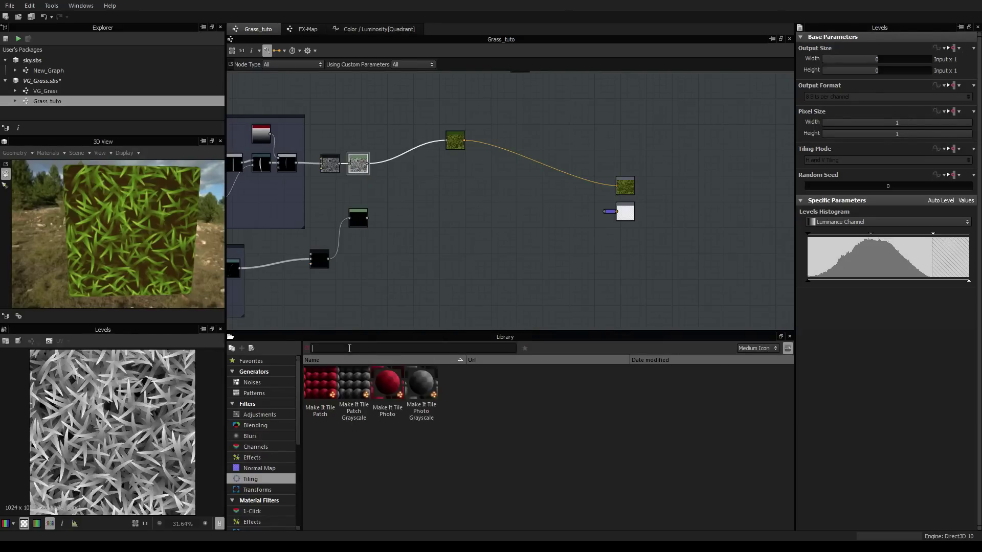
pyautogui.write('histogram')
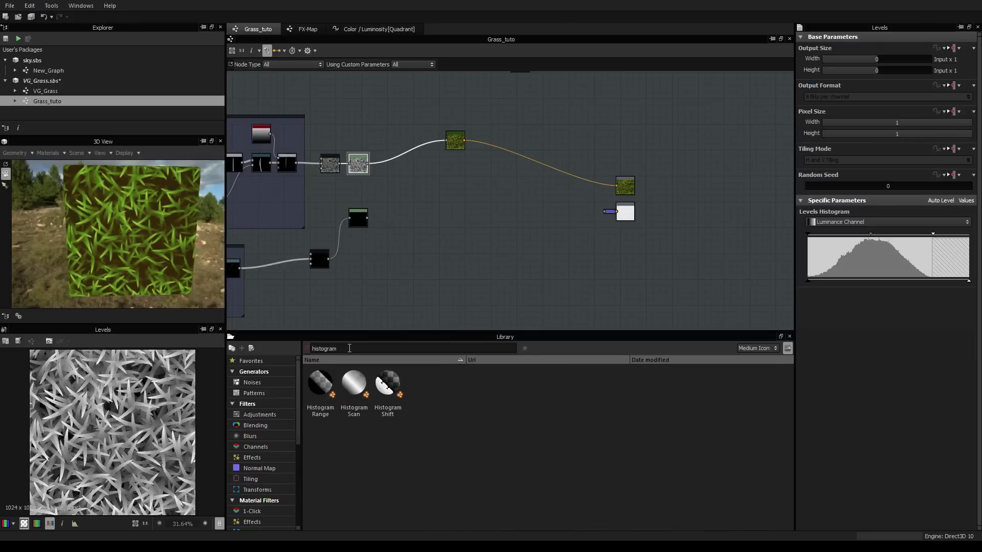
pyautogui.moveTo(354, 382); pyautogui.dragTo(398, 221)
pyautogui.moveTo(408, 224); pyautogui.dragTo(400, 221)
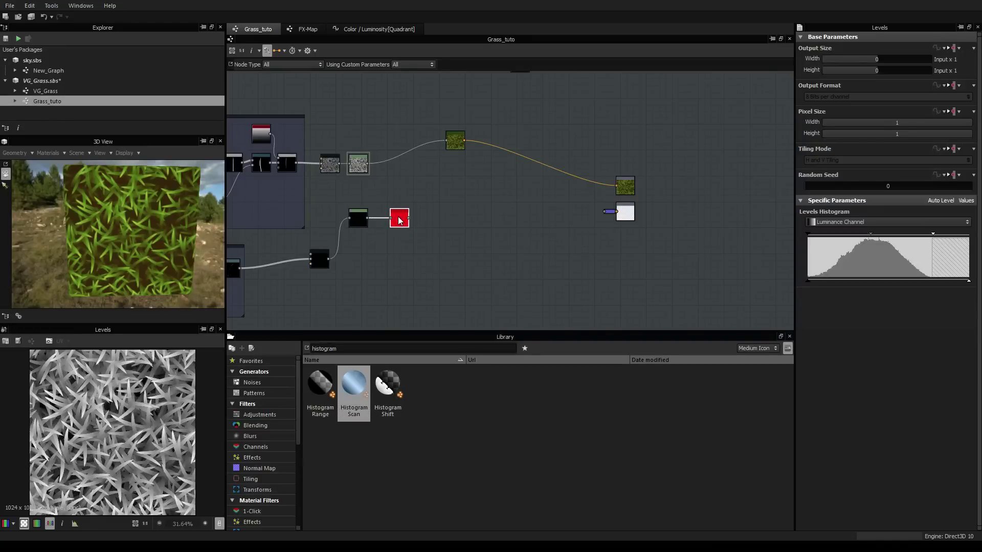
pyautogui.doubleClick(400, 221)
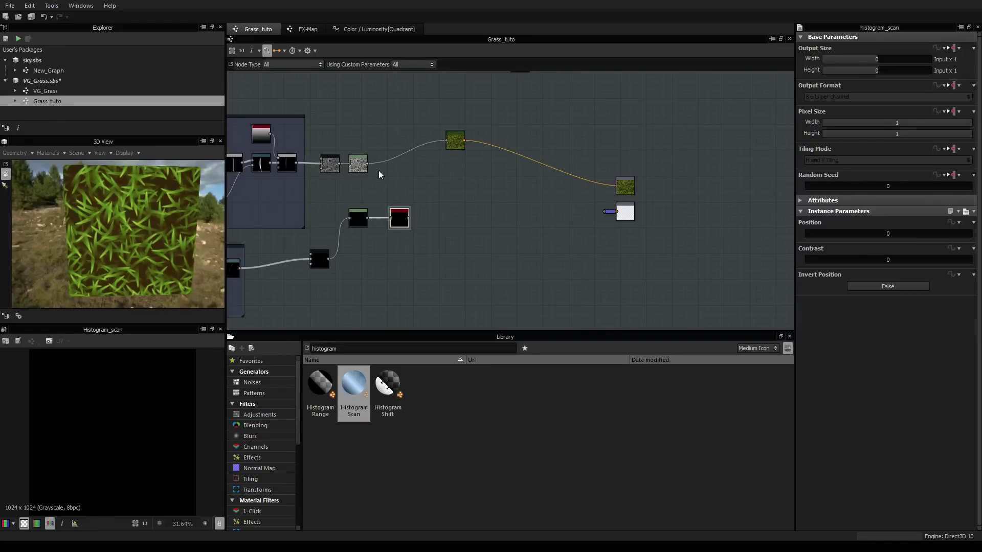
pyautogui.moveTo(386, 210); pyautogui.dragTo(391, 219)
# Set the Histogram Scan's Position to 0.64 and Contrast to 0.32, and space the node away from the lower Levels node
pyautogui.moveTo(811, 234); pyautogui.dragTo(889, 235)
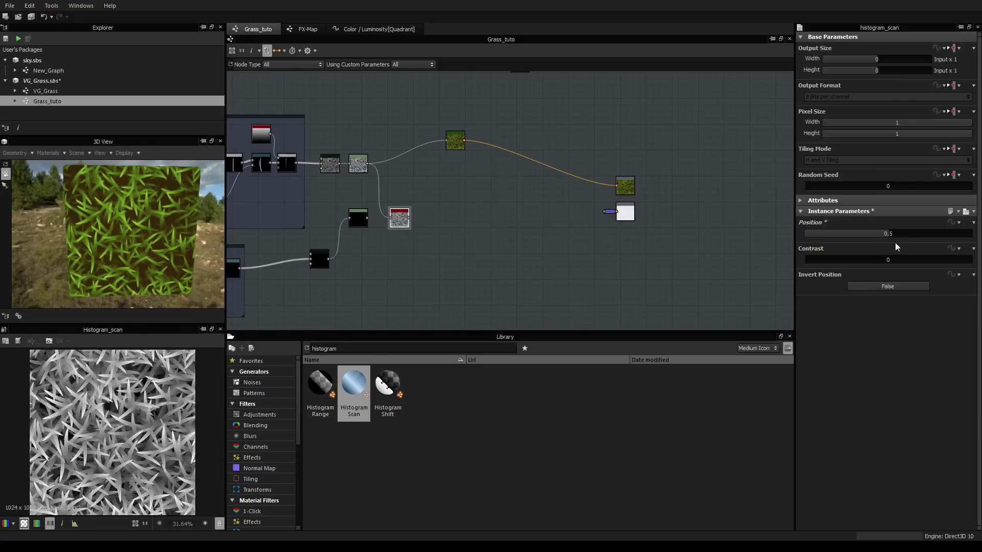
pyautogui.moveTo(889, 233); pyautogui.dragTo(913, 233)
pyautogui.moveTo(819, 259); pyautogui.dragTo(858, 263)
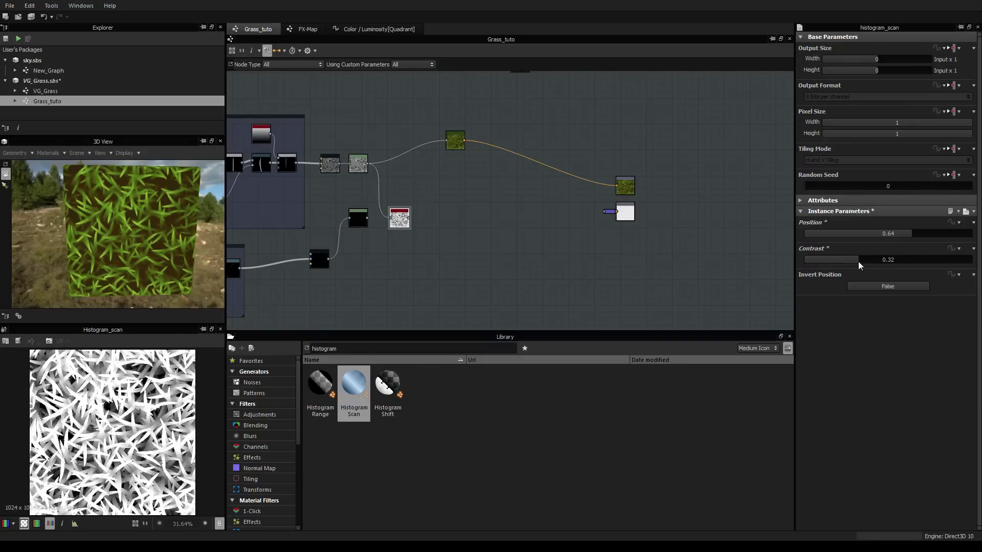
pyautogui.moveTo(395, 214); pyautogui.dragTo(412, 208)
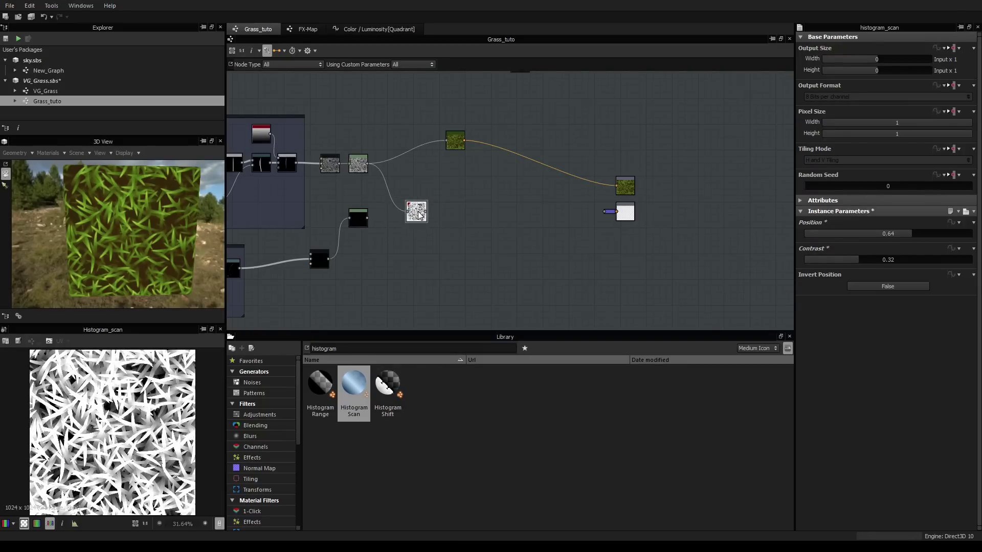
# Set the Histogram Scan's Contrast to 0.41 and move the node farther from the Levels nodes
pyautogui.moveTo(860, 257)
pyautogui.mouseDown()
pyautogui.moveTo(939, 261)
pyautogui.moveTo(874, 265)
pyautogui.mouseUp()
pyautogui.moveTo(487, 226); pyautogui.dragTo(455, 238, button='middle')
pyautogui.scroll(2, 441, 262)
pyautogui.moveTo(408, 225); pyautogui.dragTo(449, 212)
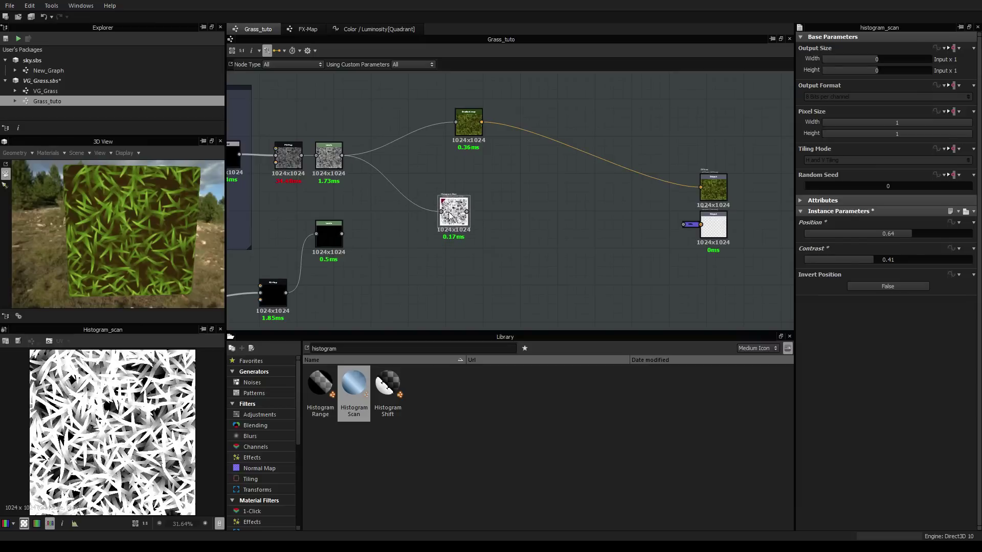
# Add a Blend node fed by the green Gradient map as foreground, the lower Levels as background and the Histogram Scan as opacity mask
pyautogui.rightClick(503, 183)
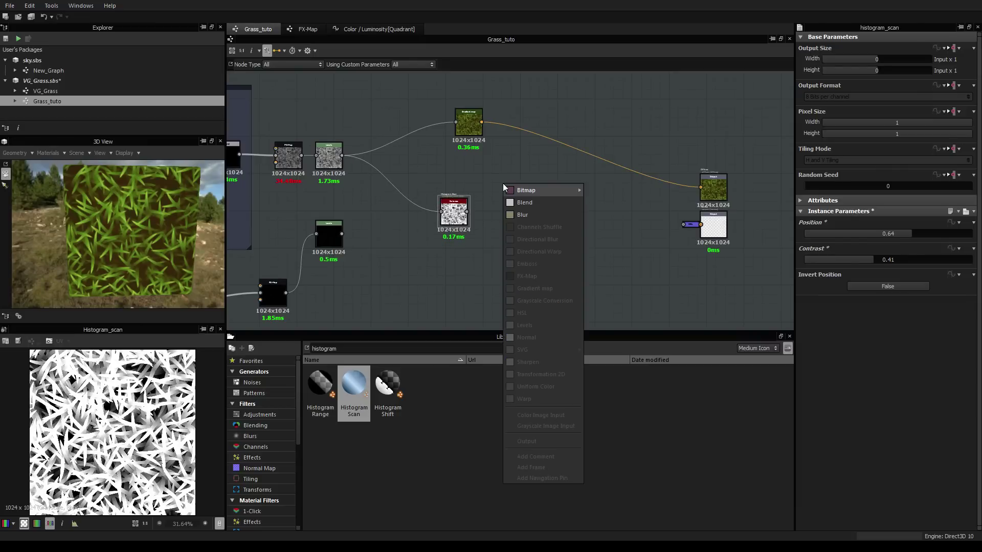
pyautogui.click(531, 203)
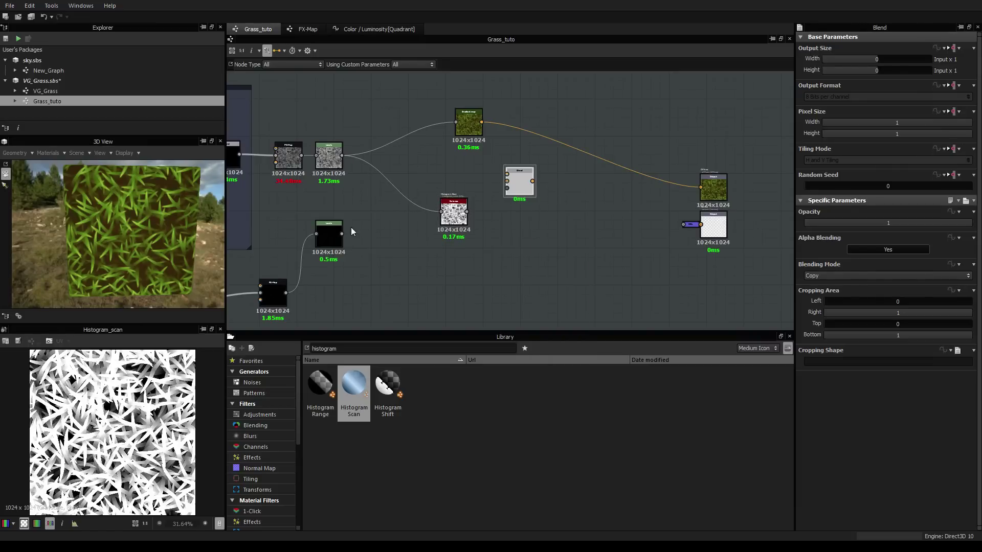
pyautogui.moveTo(341, 234); pyautogui.dragTo(504, 182)
pyautogui.moveTo(504, 173); pyautogui.dragTo(505, 189)
pyautogui.click(332, 231)
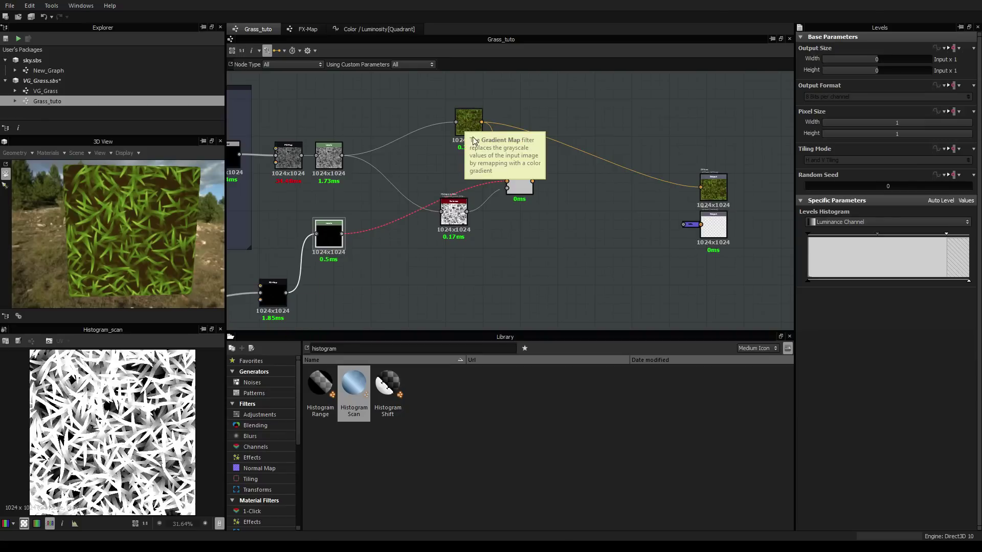
# Add a Gradient map with a dark brown, yellow and orange gradient beside the lower Levels, and consult the grass reference photo in the browser
pyautogui.scroll(-4, 614, 110)
pyautogui.scroll(2, 633, 154)
pyautogui.moveTo(373, 304); pyautogui.dragTo(377, 293)
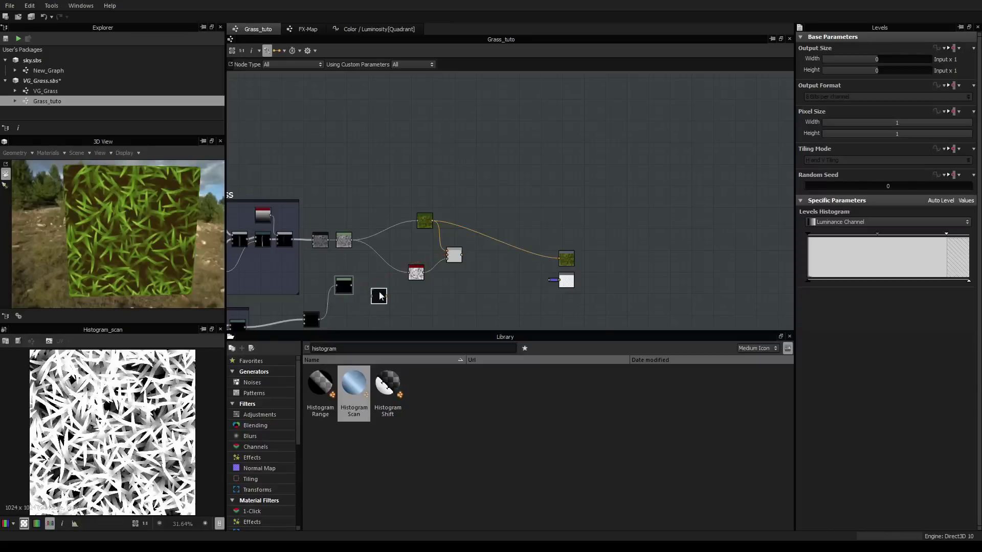
pyautogui.moveTo(429, 304); pyautogui.dragTo(464, 245, button='middle')
pyautogui.click(460, 168)
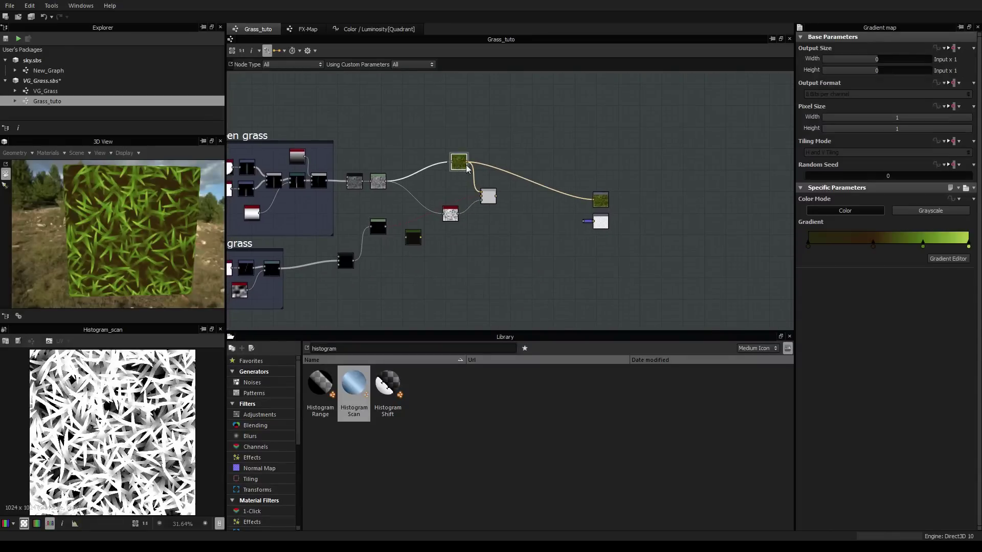
pyautogui.moveTo(509, 210); pyautogui.dragTo(568, 217, button='middle')
pyautogui.scroll(2, 596, 199)
pyautogui.click(472, 228)
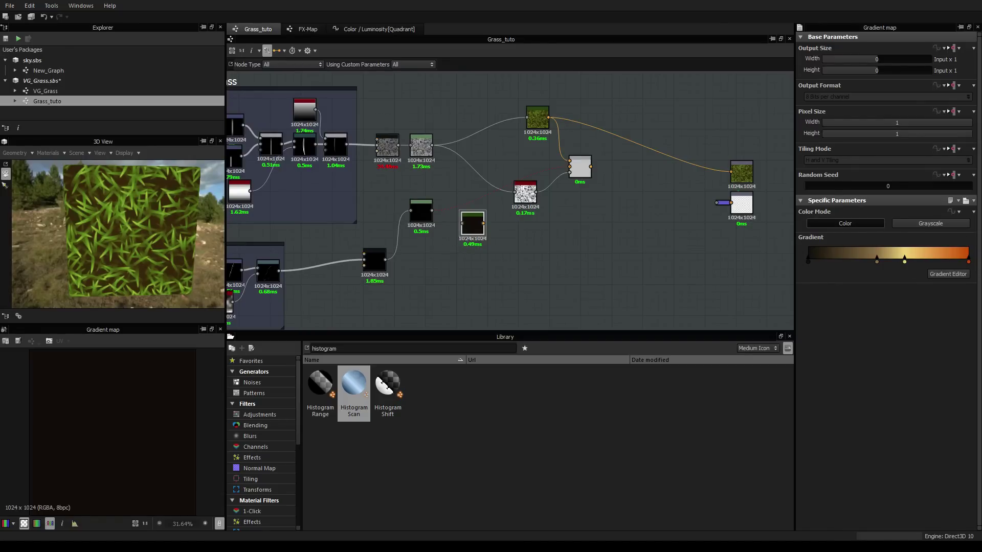
pyautogui.hotkey('alt', 'Tab')
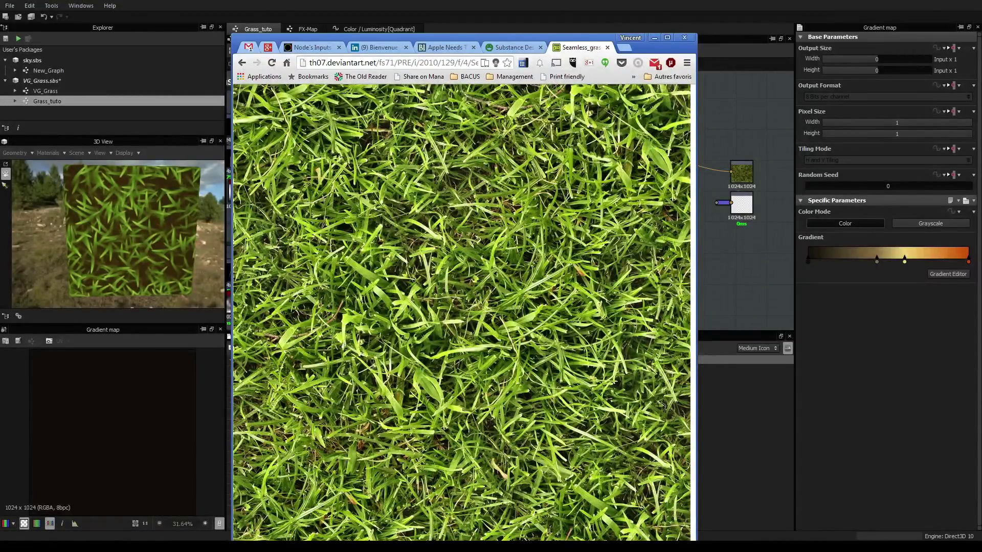
pyautogui.click(654, 38)
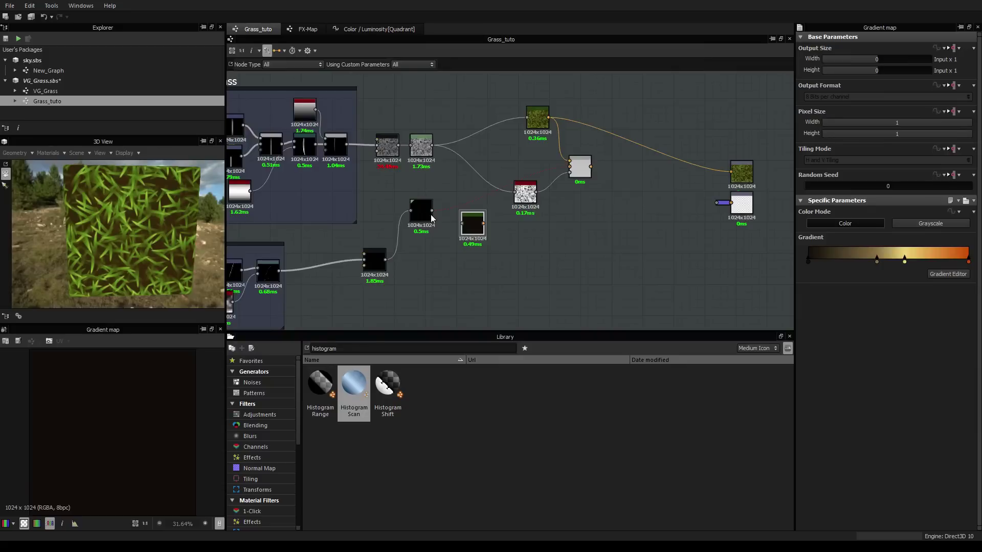
# Feed the lower Levels into the new Gradient map, and replace the Blend's direct Levels link with this Gradient map's output
pyautogui.moveTo(432, 213); pyautogui.dragTo(463, 223)
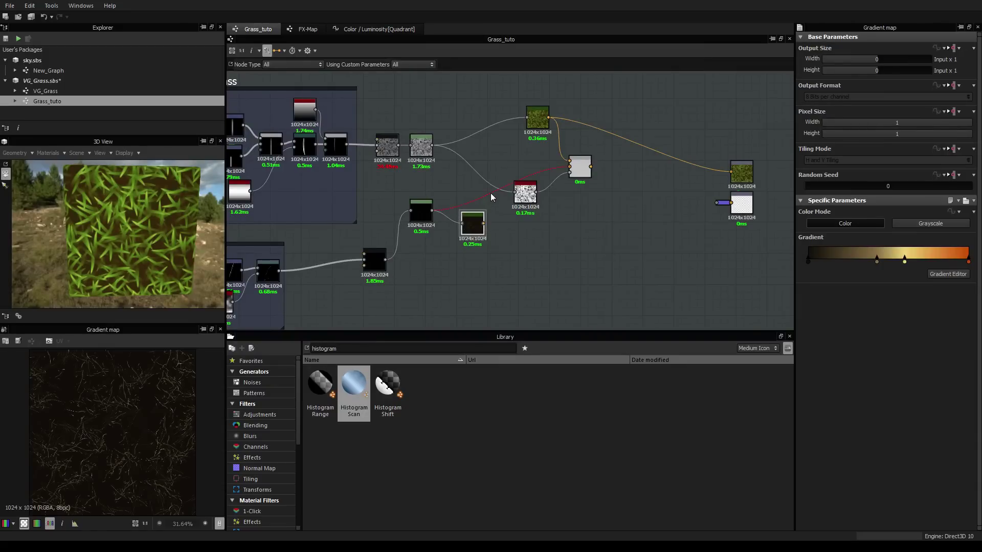
pyautogui.scroll(3, 490, 193)
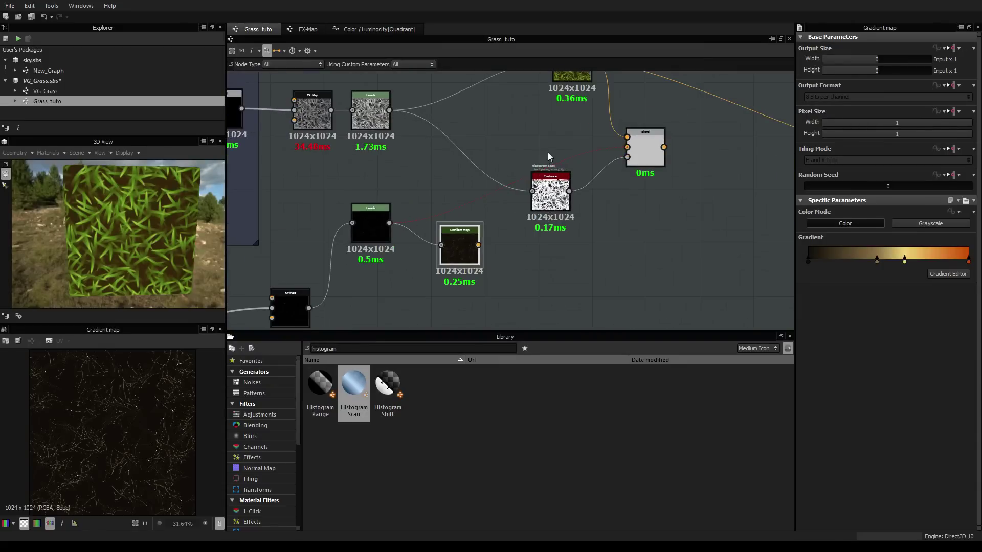
pyautogui.moveTo(619, 150); pyautogui.dragTo(568, 177, button='middle')
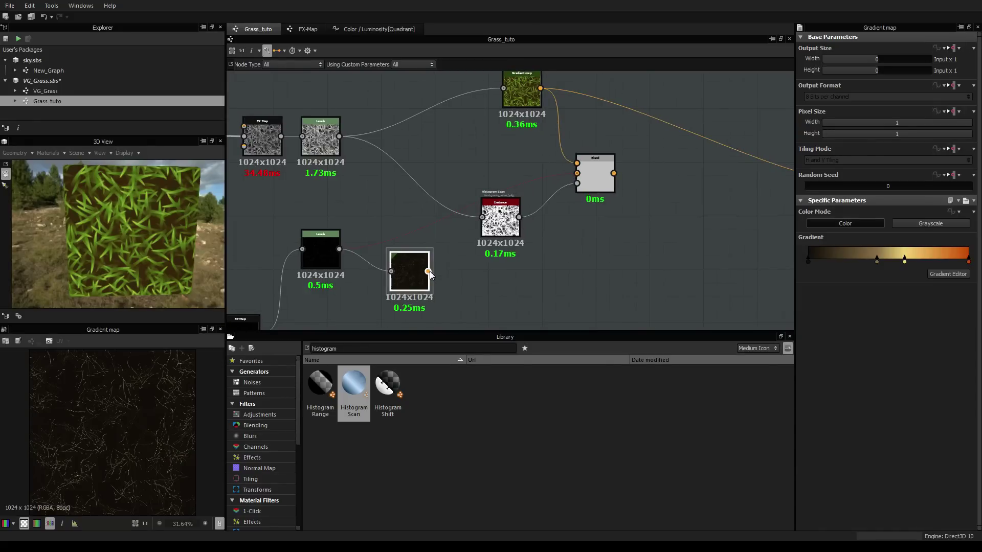
pyautogui.moveTo(430, 271); pyautogui.dragTo(575, 176)
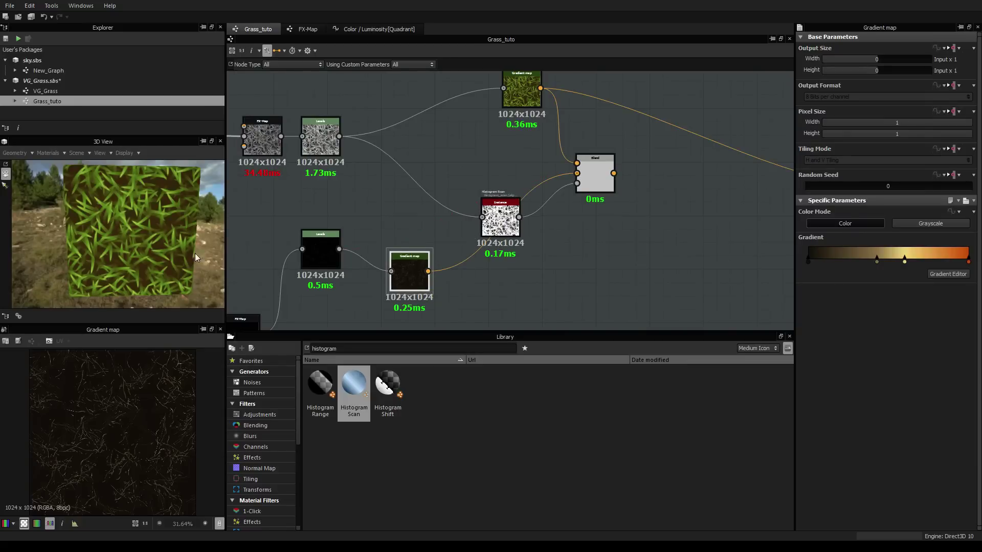
# Preview the Blend node, connect it to the Diffuse output, and inspect the grass on the 3D cube
pyautogui.doubleClick(595, 176)
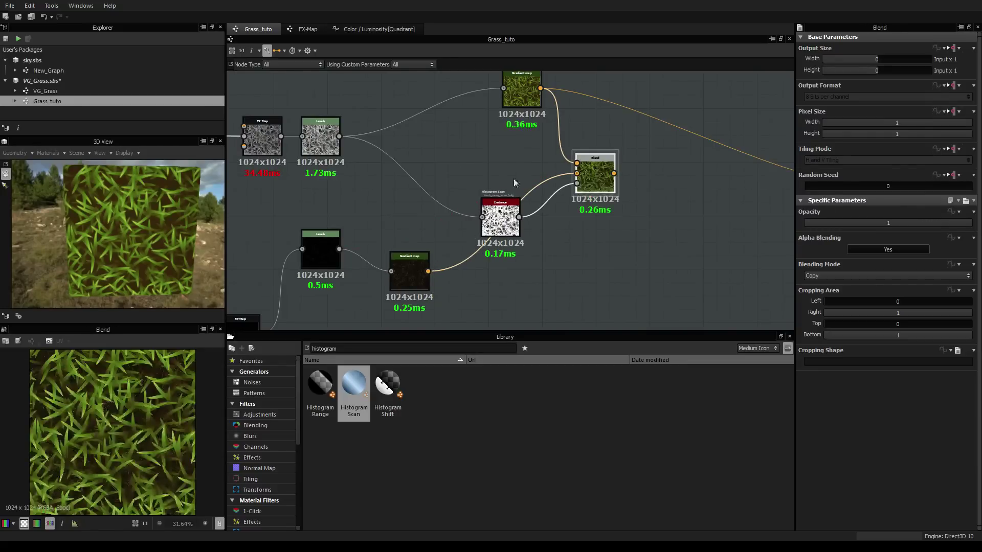
pyautogui.scroll(2, 109, 413)
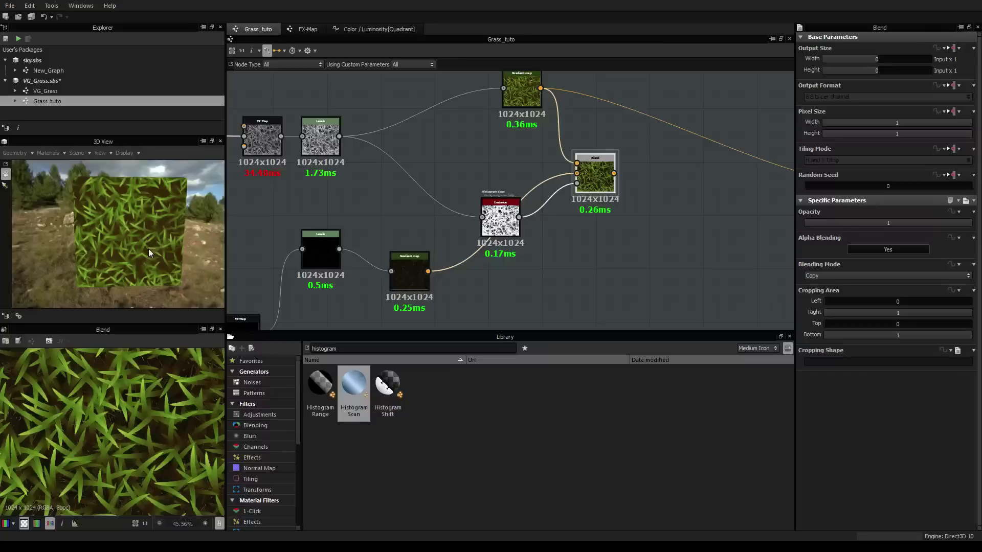
pyautogui.moveTo(665, 215); pyautogui.dragTo(521, 217, button='middle')
pyautogui.moveTo(470, 175); pyautogui.dragTo(712, 185)
pyautogui.scroll(4, 159, 235)
pyautogui.moveTo(159, 235)
pyautogui.mouseDown()
pyautogui.moveTo(159, 262)
pyautogui.moveTo(128, 225)
pyautogui.moveTo(140, 240)
pyautogui.mouseUp()
pyautogui.scroll(-2, 141, 241)
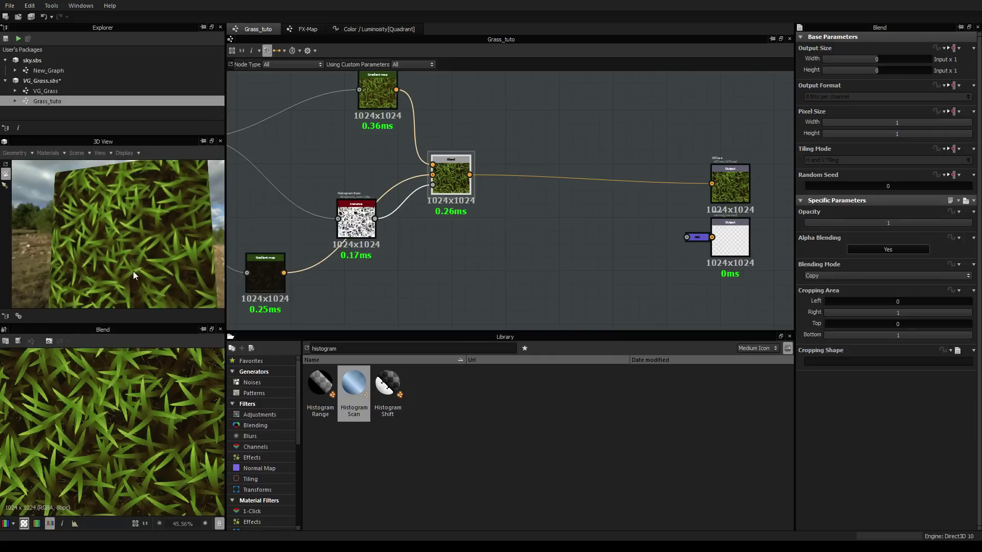
# Shift the lower Gradient map slightly, and open the Color / Luminosity function of the bottom Quadrant in the lower FX-Map
pyautogui.moveTo(263, 276); pyautogui.dragTo(277, 268)
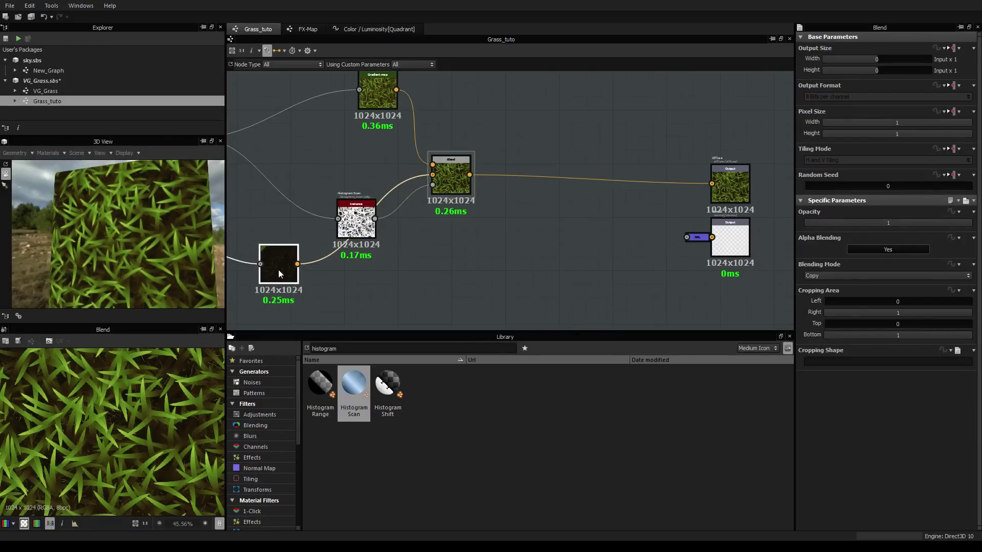
pyautogui.moveTo(286, 270); pyautogui.dragTo(403, 264, button='middle')
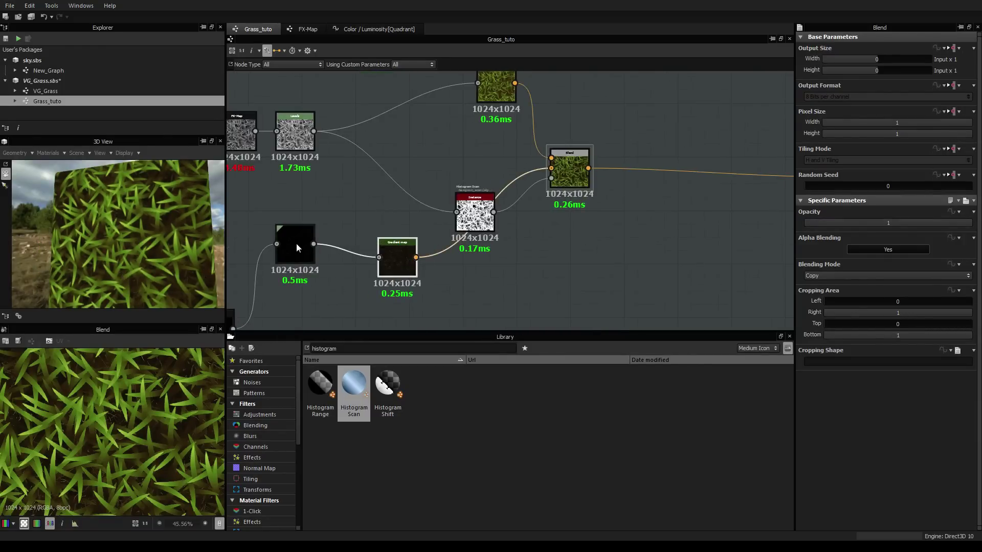
pyautogui.moveTo(326, 262); pyautogui.dragTo(371, 184, button='middle')
pyautogui.click(264, 251)
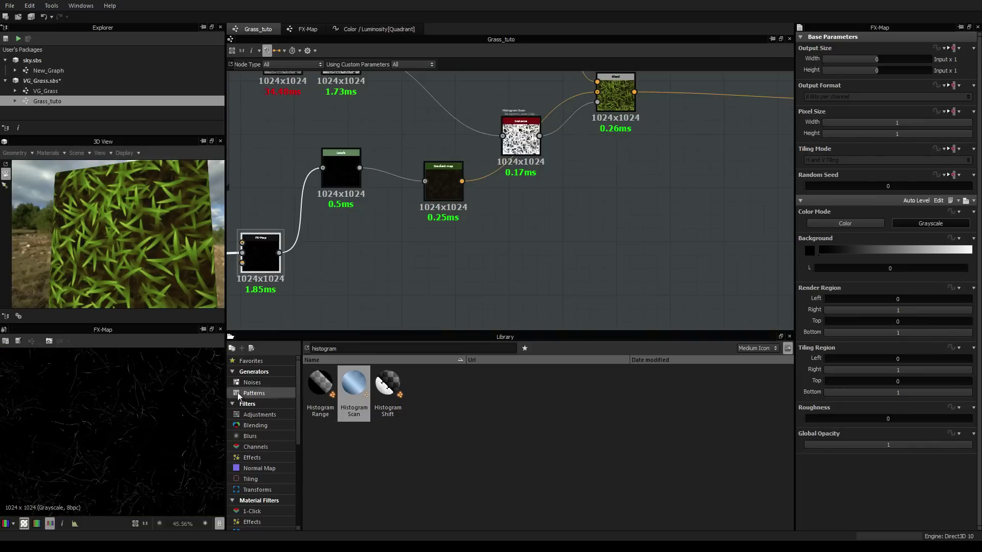
pyautogui.rightClick(266, 259)
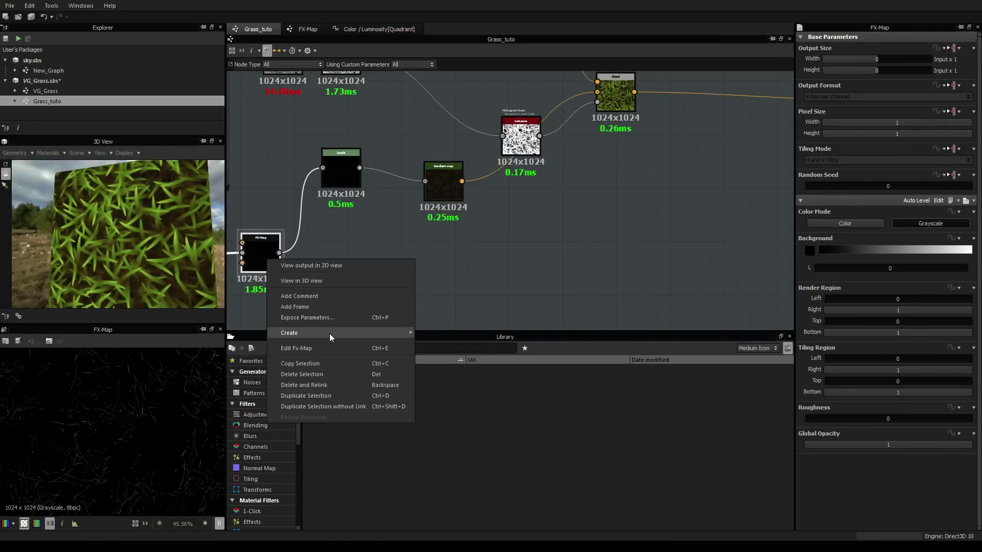
pyautogui.moveTo(329, 335)
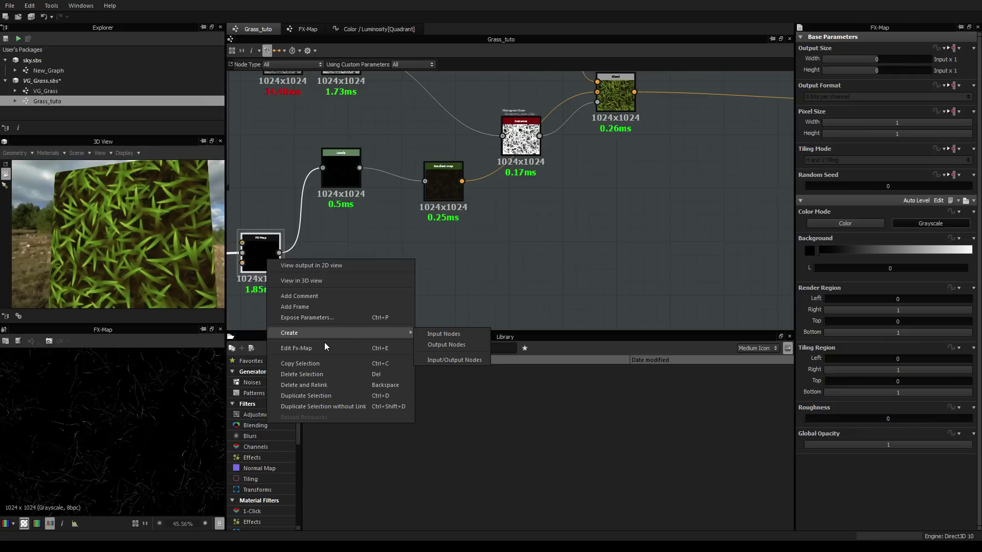
pyautogui.click(324, 347)
pyautogui.click(500, 294)
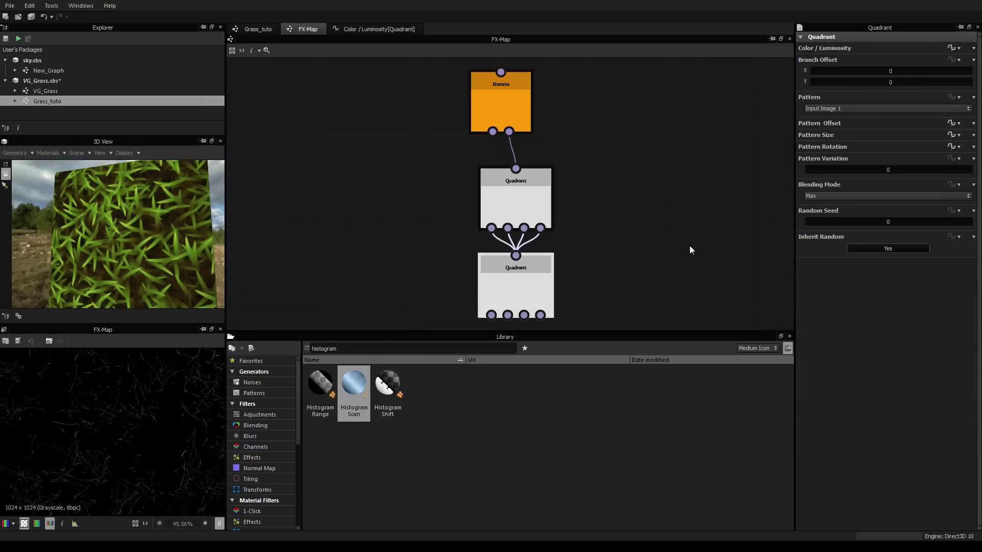
pyautogui.click(950, 47)
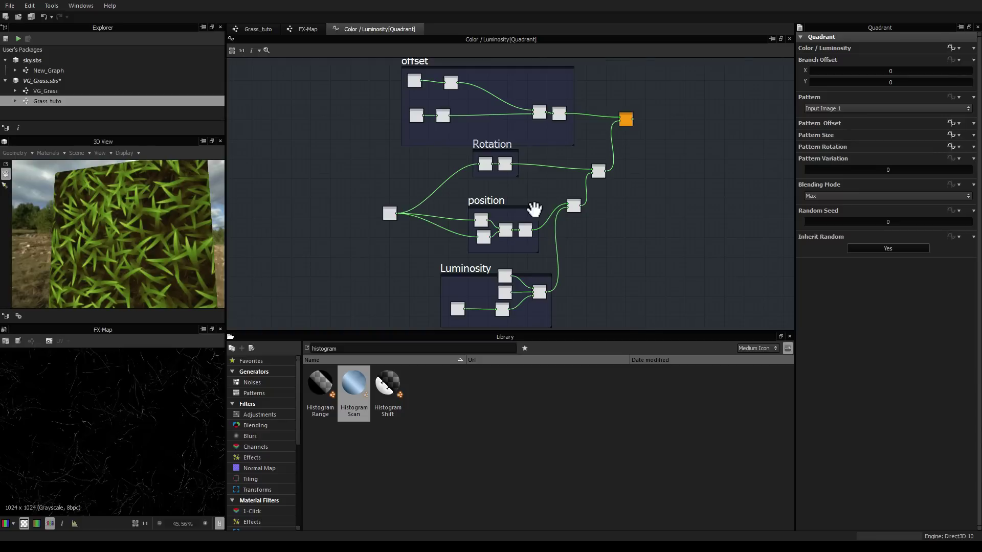
# In the offset frame, set the upper Float constant to 0.64 and the lower Float constant to 0.36
pyautogui.click(415, 80)
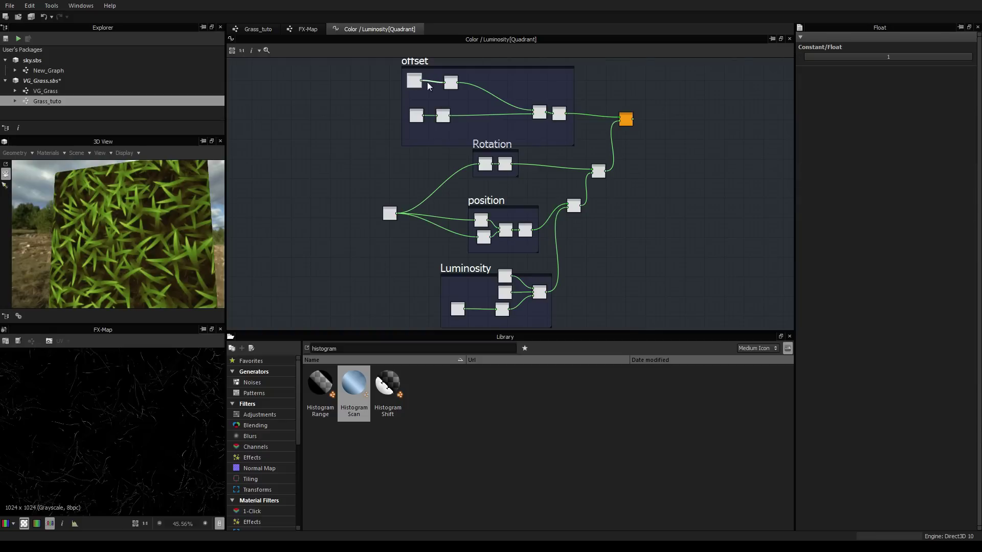
pyautogui.scroll(1, 429, 85)
pyautogui.moveTo(430, 85); pyautogui.dragTo(489, 206, button='middle')
pyautogui.scroll(2, 431, 202)
pyautogui.scroll(-1, 431, 199)
pyautogui.scroll(2, 483, 205)
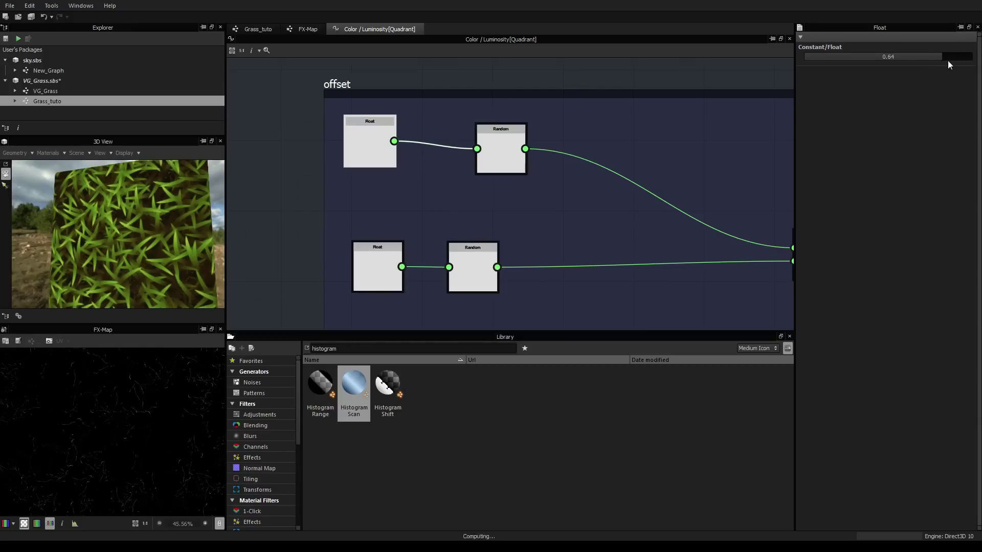
pyautogui.click(377, 269)
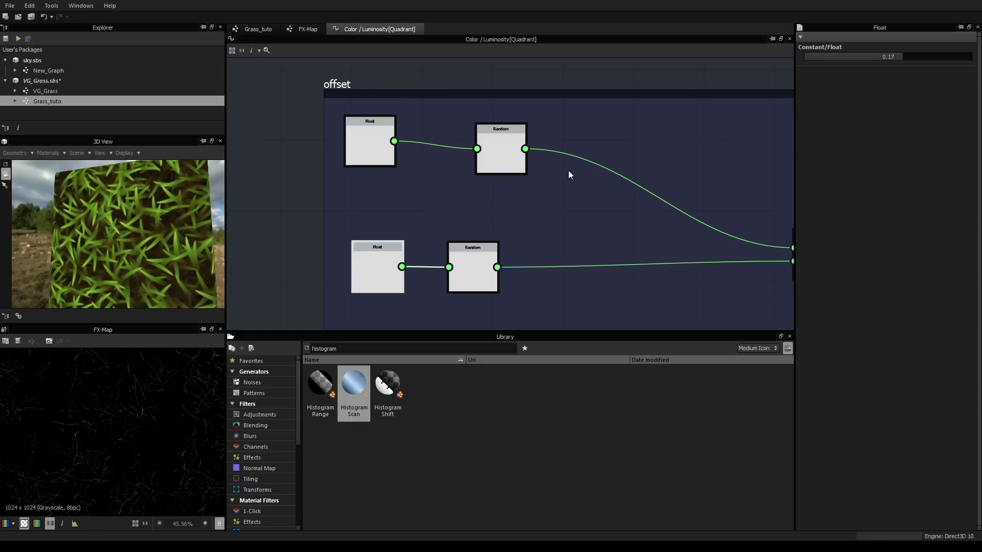
pyautogui.moveTo(900, 54); pyautogui.dragTo(919, 57)
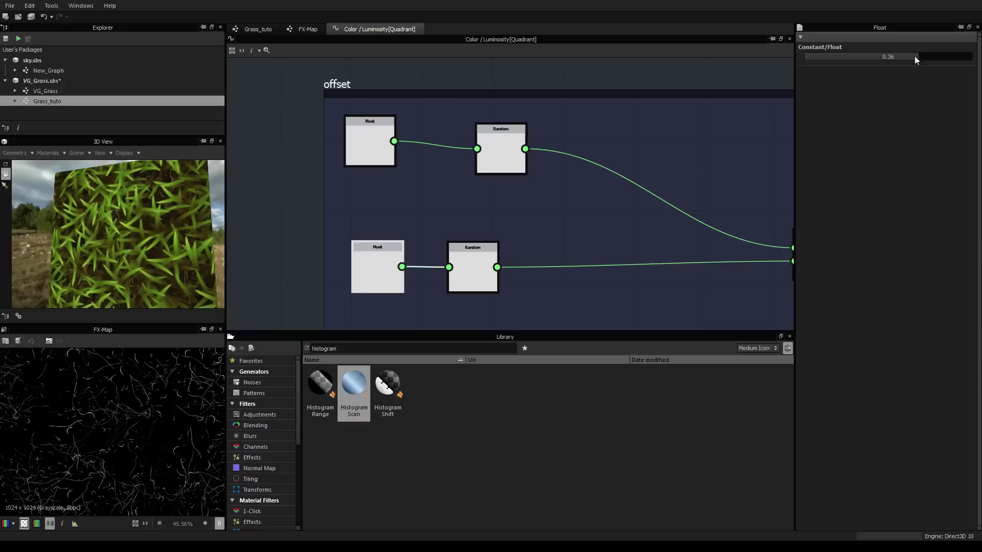
# Check the grass on the 3D cube and look over the offset nodes leading to the function's final node
pyautogui.moveTo(59, 204); pyautogui.dragTo(152, 238)
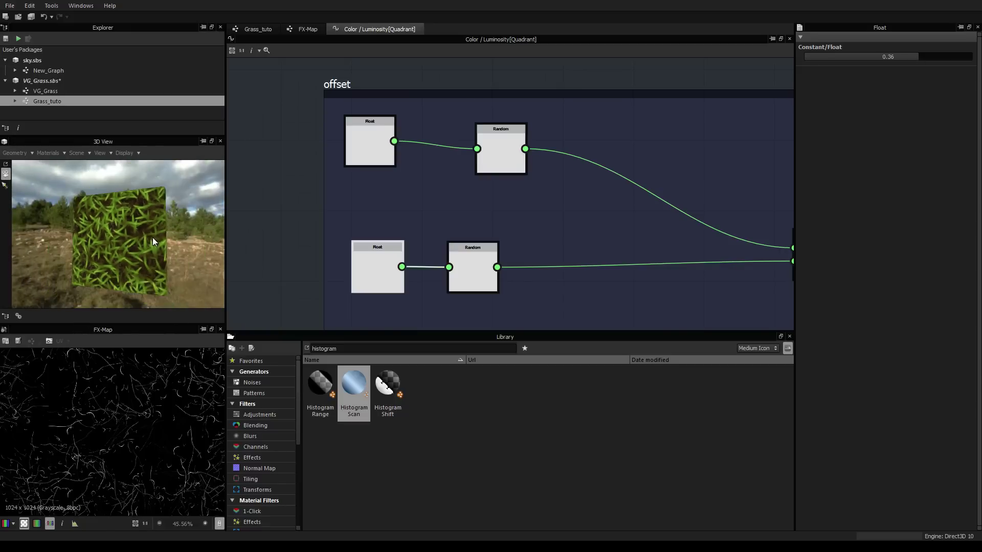
pyautogui.scroll(-2, 152, 238)
pyautogui.scroll(-5, 537, 207)
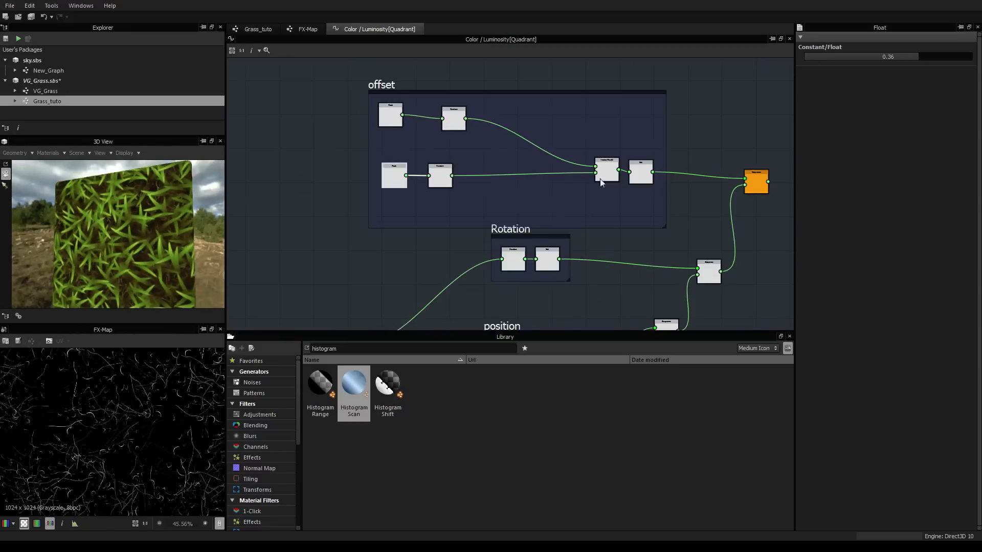
pyautogui.moveTo(691, 200); pyautogui.dragTo(468, 179, button='middle')
pyautogui.scroll(-3, 596, 136)
pyautogui.scroll(7, 602, 167)
pyautogui.scroll(3, 359, 270)
pyautogui.moveTo(412, 171); pyautogui.dragTo(492, 207, button='middle')
pyautogui.scroll(1, 502, 201)
pyautogui.scroll(-4, 499, 199)
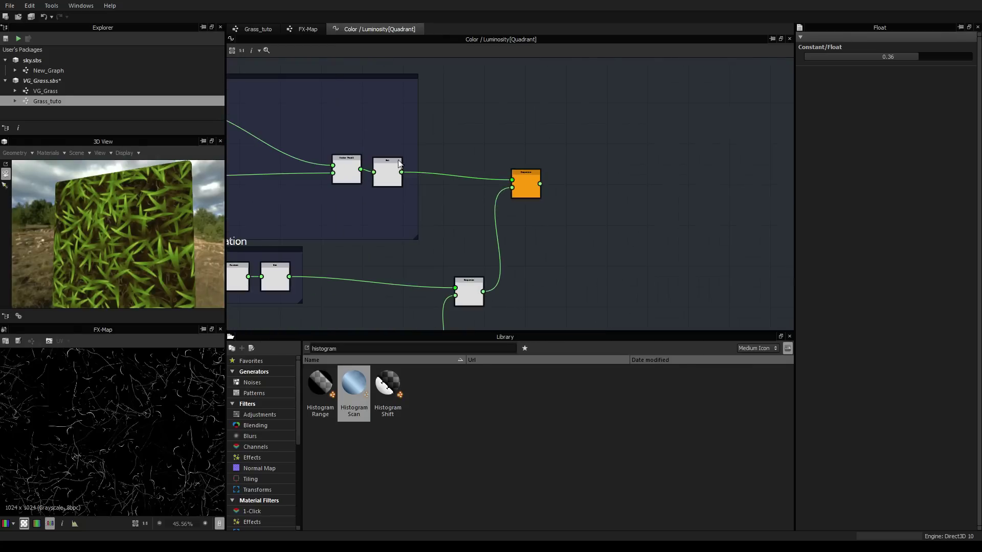
# Return to the Grass_tuto graph, feed the Histogram Scan into the Normal node before the second output, and check the 3D cube
pyautogui.click(263, 29)
pyautogui.scroll(-1, 557, 200)
pyautogui.moveTo(614, 220); pyautogui.dragTo(342, 226, button='middle')
pyautogui.scroll(1, 373, 210)
pyautogui.moveTo(355, 176); pyautogui.dragTo(471, 179, button='middle')
pyautogui.moveTo(355, 147); pyautogui.dragTo(684, 164)
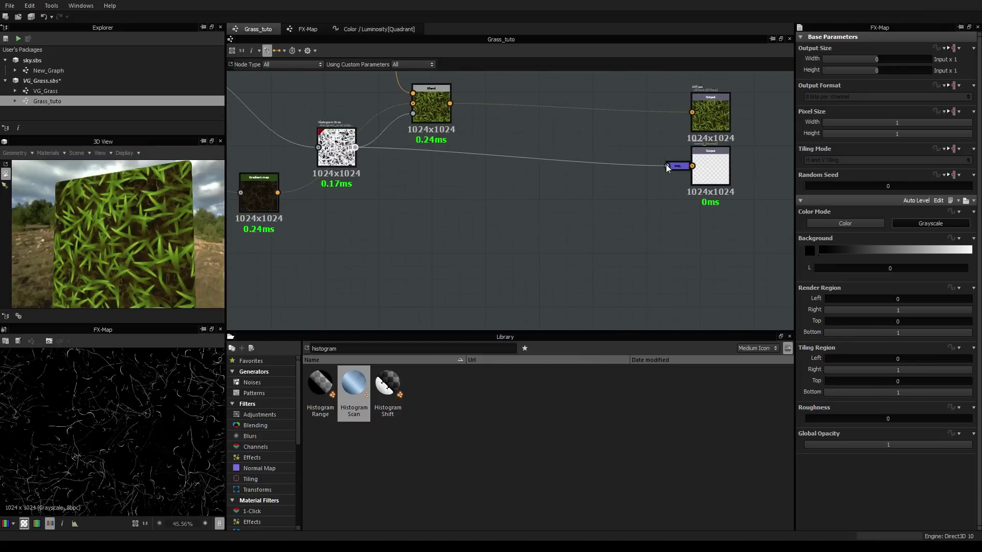
pyautogui.moveTo(176, 211); pyautogui.dragTo(133, 240)
pyautogui.rightClick(494, 226)
pyautogui.click(170, 245)
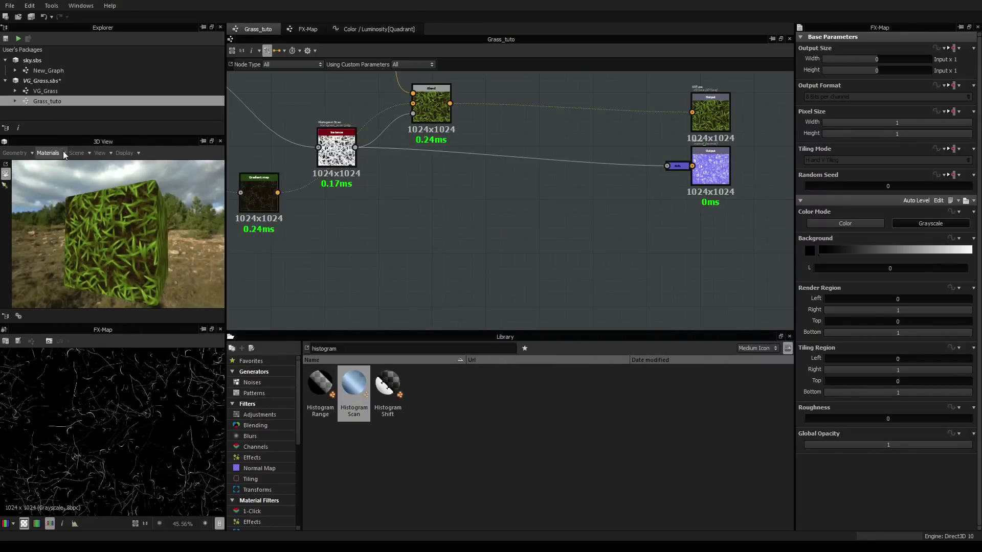
# Switch the 3D view's Default material to the blinn shader and inspect the cube's relief and highlights
pyautogui.click(63, 153)
pyautogui.moveTo(65, 168)
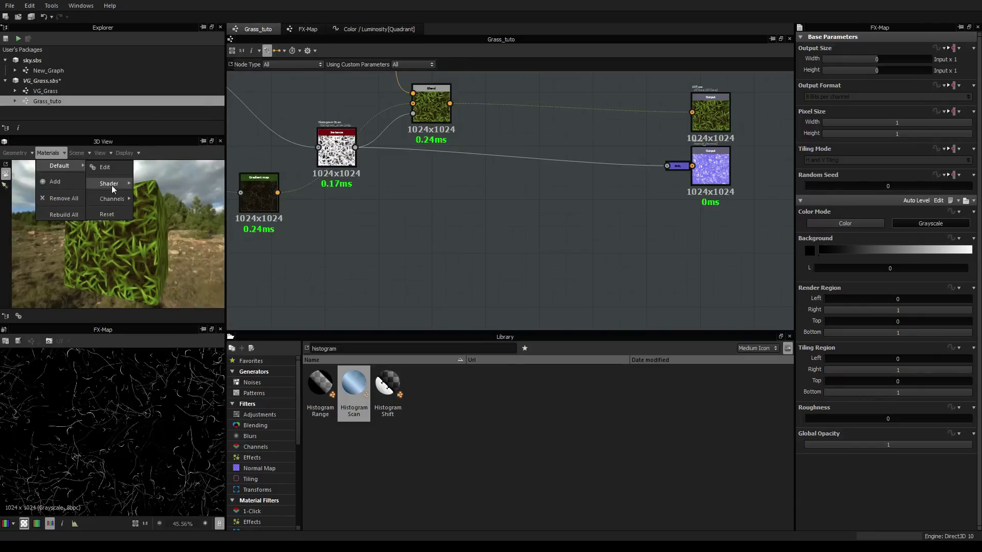
pyautogui.moveTo(111, 185)
pyautogui.click(168, 188)
pyautogui.moveTo(139, 225); pyautogui.dragTo(115, 233)
pyautogui.scroll(3, 122, 229)
pyautogui.scroll(-4, 121, 230)
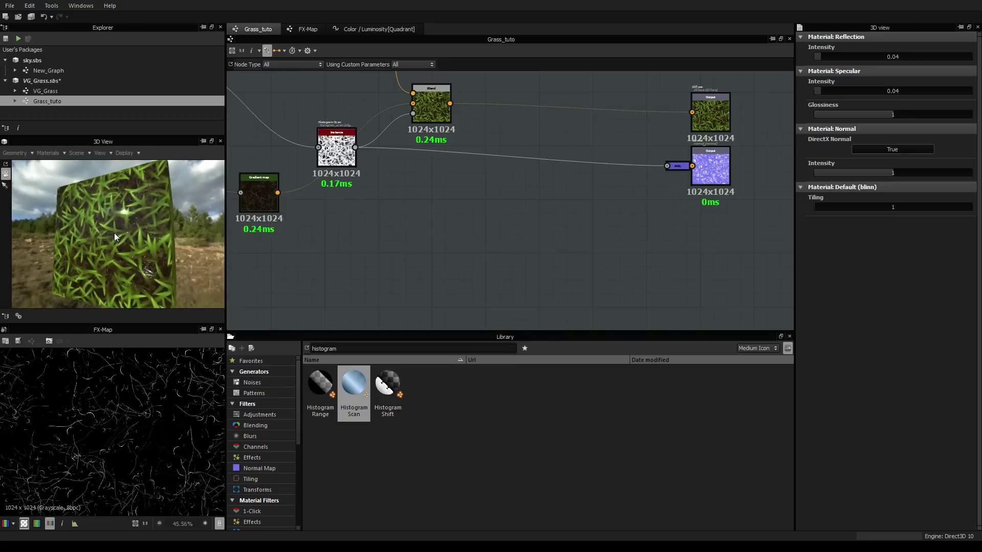
pyautogui.scroll(-1, 126, 227)
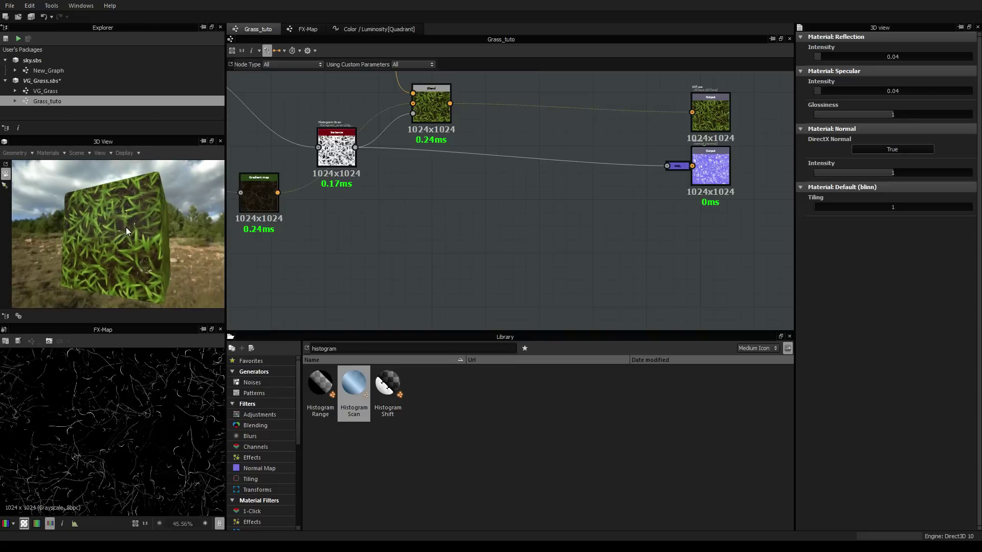
# Set the 3D view material's reflection intensity to 0, specular intensity to 0.03 and glossiness to 0.55
pyautogui.click(64, 152)
pyautogui.moveTo(62, 171)
pyautogui.click(110, 169)
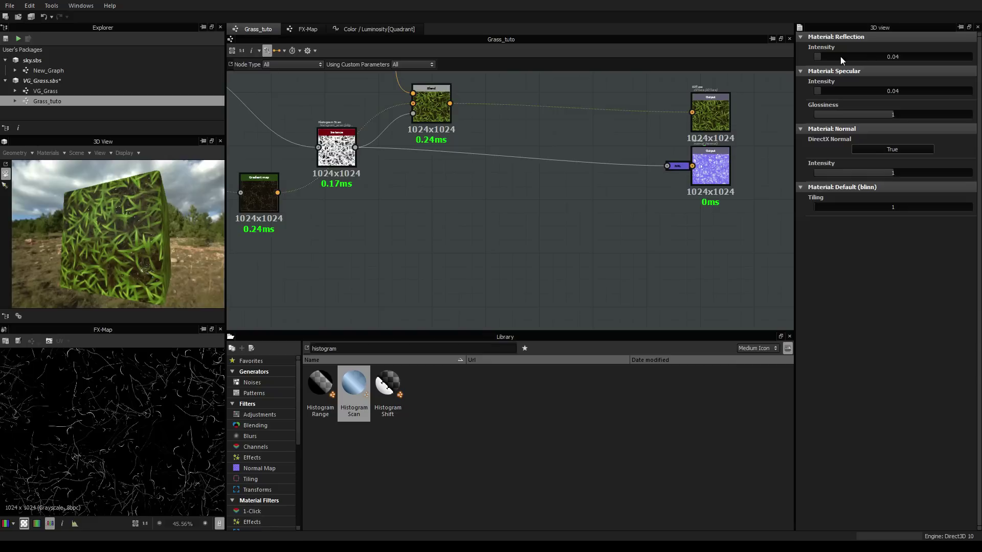
pyautogui.moveTo(818, 57); pyautogui.dragTo(812, 58)
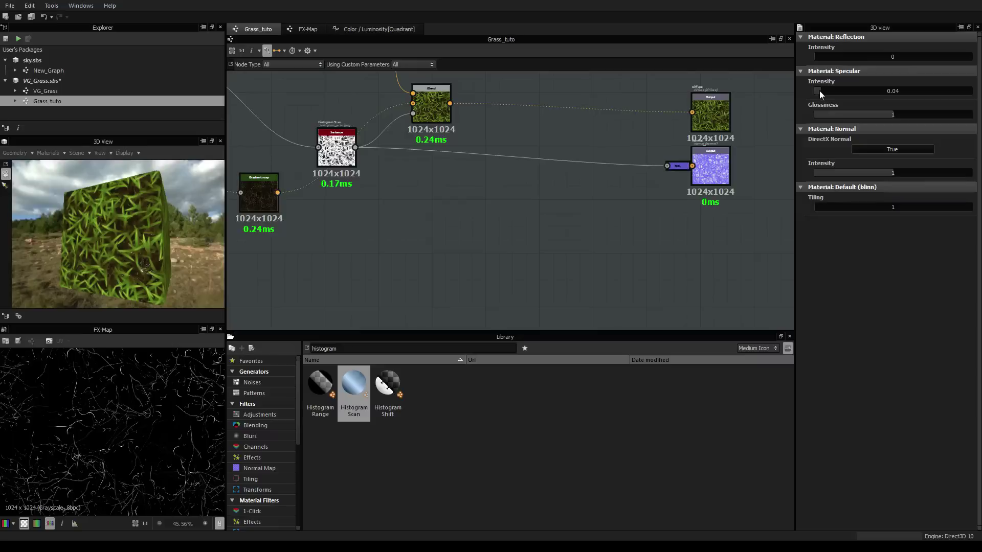
pyautogui.moveTo(889, 113); pyautogui.dragTo(858, 122)
# Examine the grass highlights and relief on the 3D cube from several angles and distances
pyautogui.moveTo(202, 287); pyautogui.dragTo(137, 248)
pyautogui.scroll(5, 139, 244)
pyautogui.scroll(-6, 139, 245)
pyautogui.scroll(5, 139, 244)
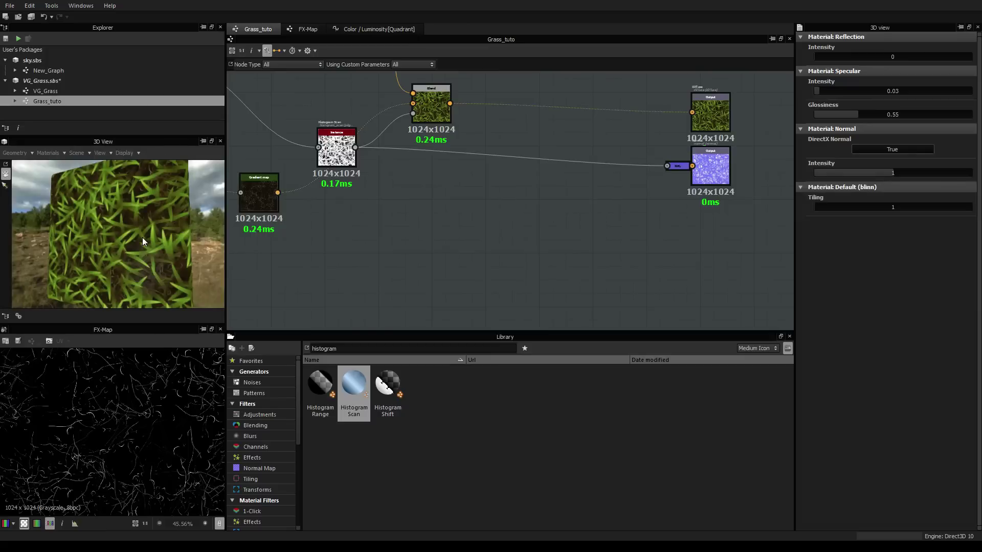
pyautogui.scroll(-3, 142, 237)
pyautogui.moveTo(142, 236); pyautogui.dragTo(196, 223)
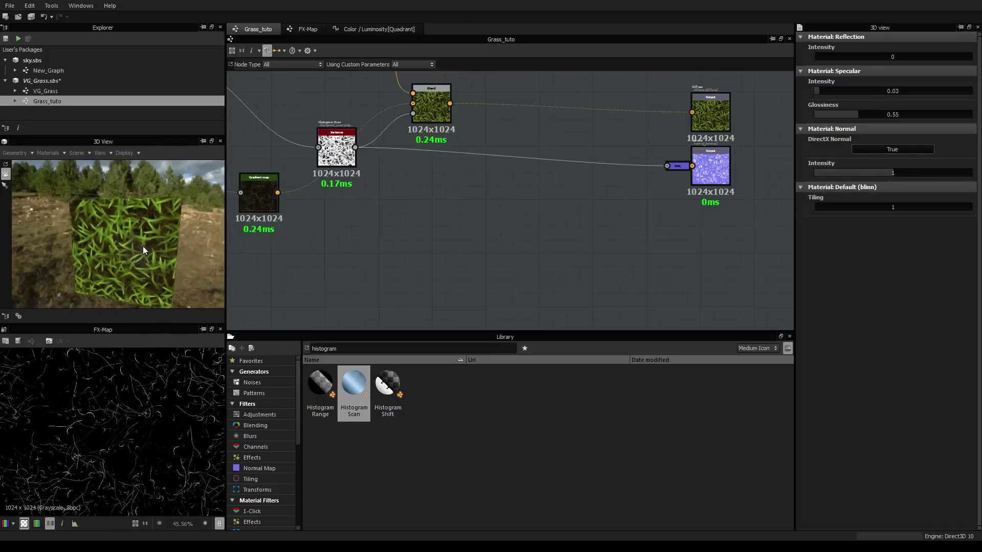
pyautogui.scroll(4, 129, 234)
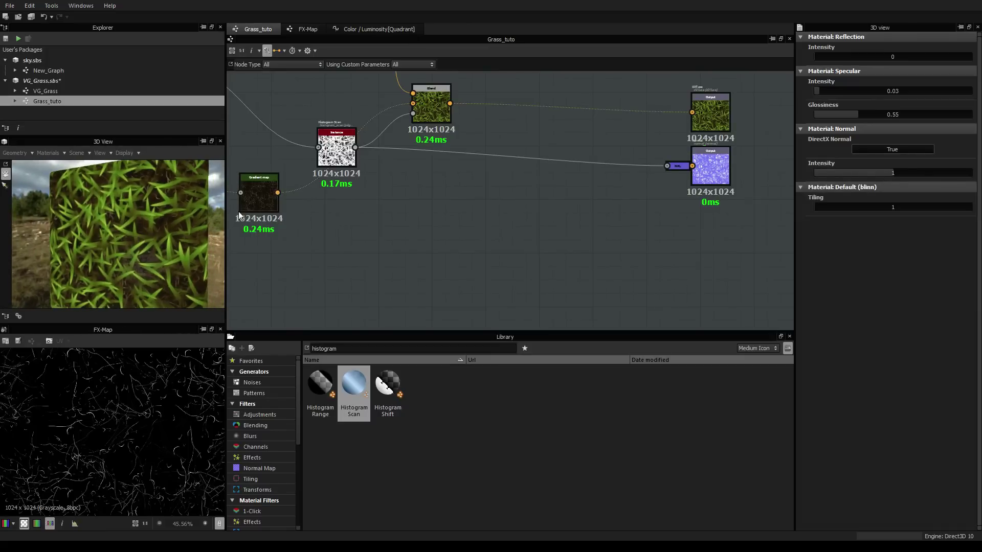
# Move the Blend node and the green grass Gradient map apart to make room for more nodes between them
pyautogui.moveTo(446, 233); pyautogui.dragTo(480, 284, button='middle')
pyautogui.scroll(-2, 481, 281)
pyautogui.moveTo(468, 197); pyautogui.dragTo(482, 185)
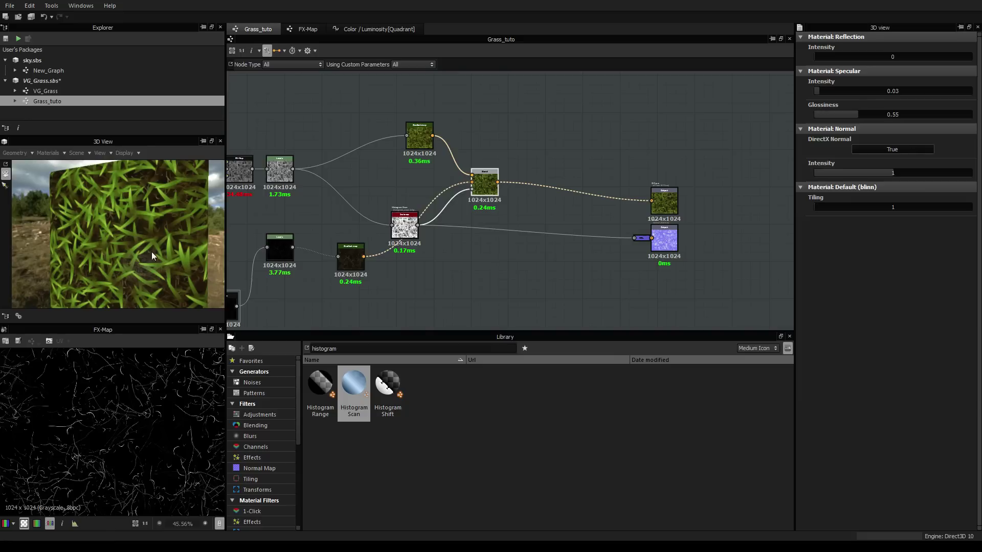
pyautogui.moveTo(484, 178)
pyautogui.mouseDown()
pyautogui.moveTo(505, 187)
pyautogui.moveTo(494, 187)
pyautogui.mouseUp()
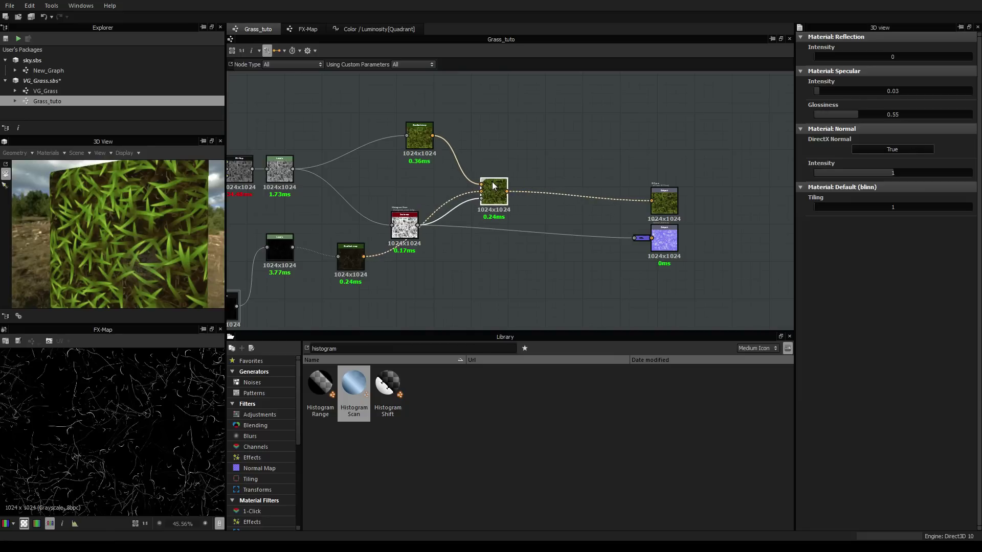
pyautogui.scroll(3, 121, 200)
pyautogui.scroll(-4, 122, 200)
pyautogui.moveTo(422, 134); pyautogui.dragTo(422, 113)
# Add a Perlin Noise 1 node below the green grass Gradient map and fit its preview in the 2D view
pyautogui.doubleClick(347, 349)
pyautogui.write('perlin')
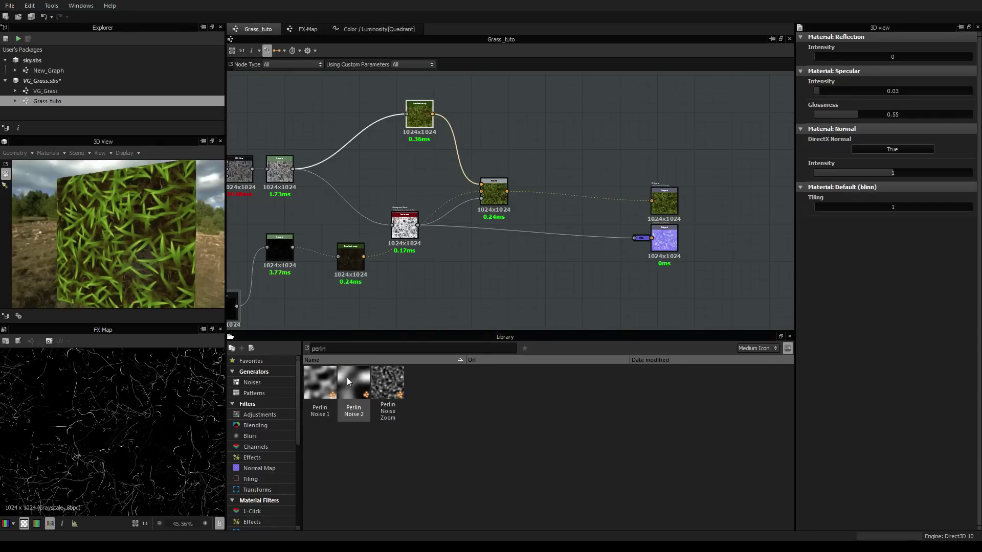
pyautogui.moveTo(327, 384); pyautogui.dragTo(412, 158)
pyautogui.doubleClick(424, 167)
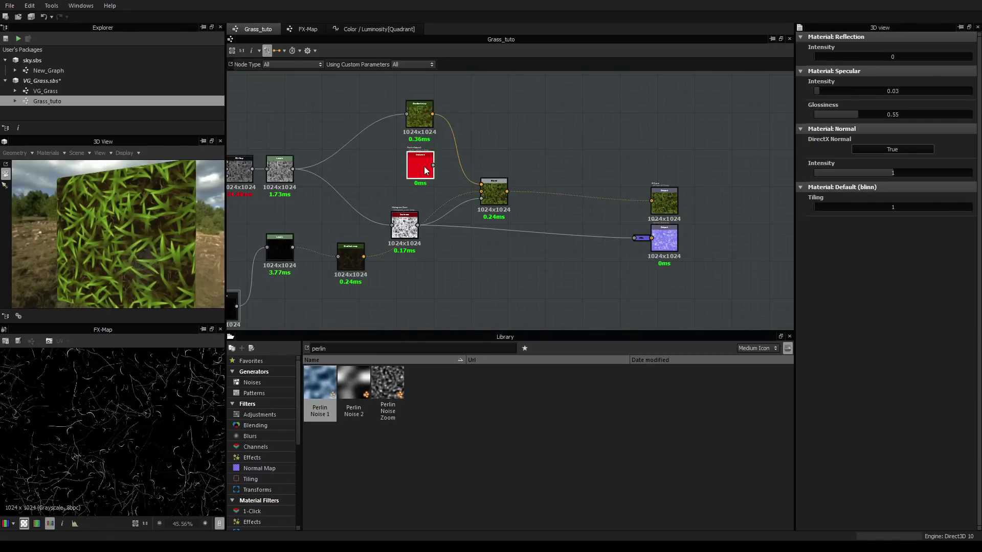
pyautogui.click(135, 523)
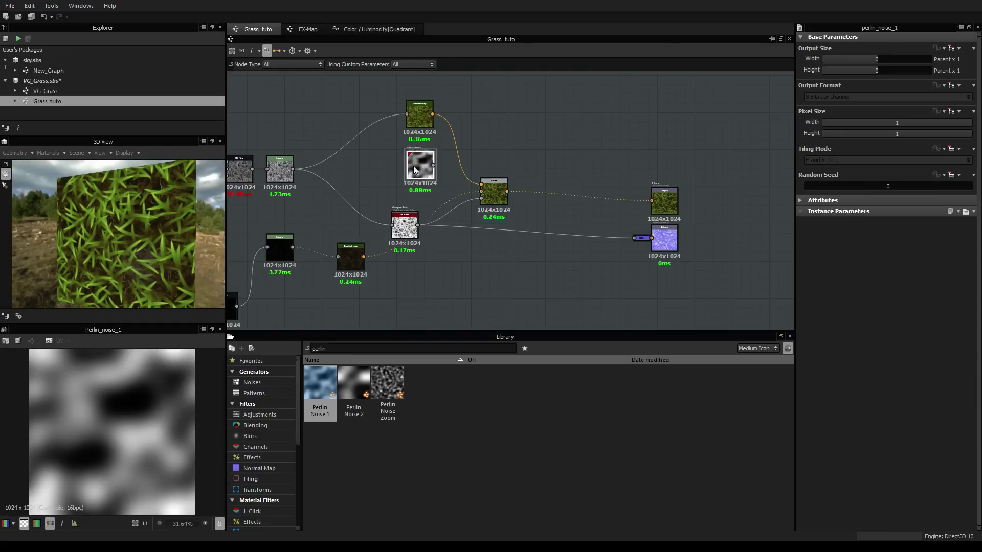
# Insert an HSL node after the green grass Gradient map
pyautogui.scroll(-2, 417, 177)
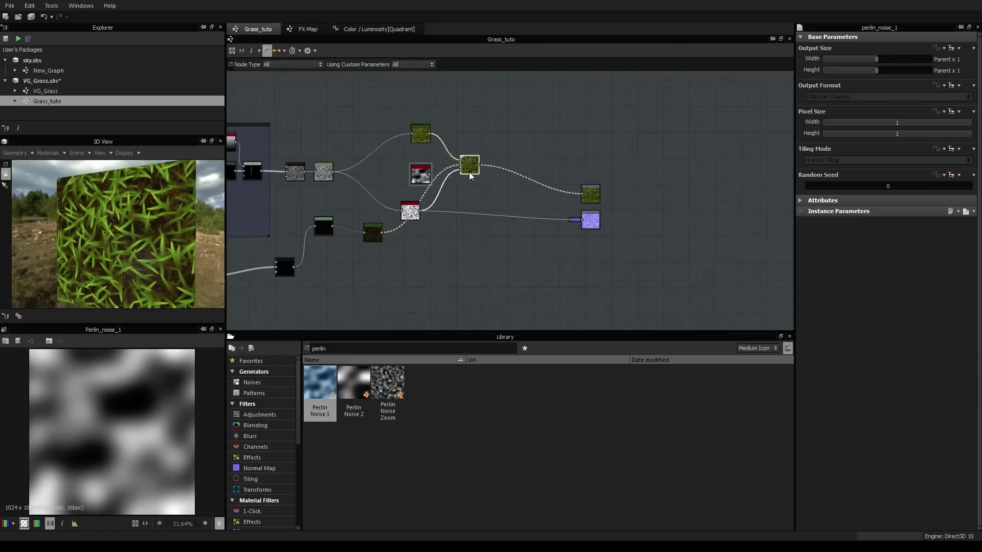
pyautogui.click(426, 137)
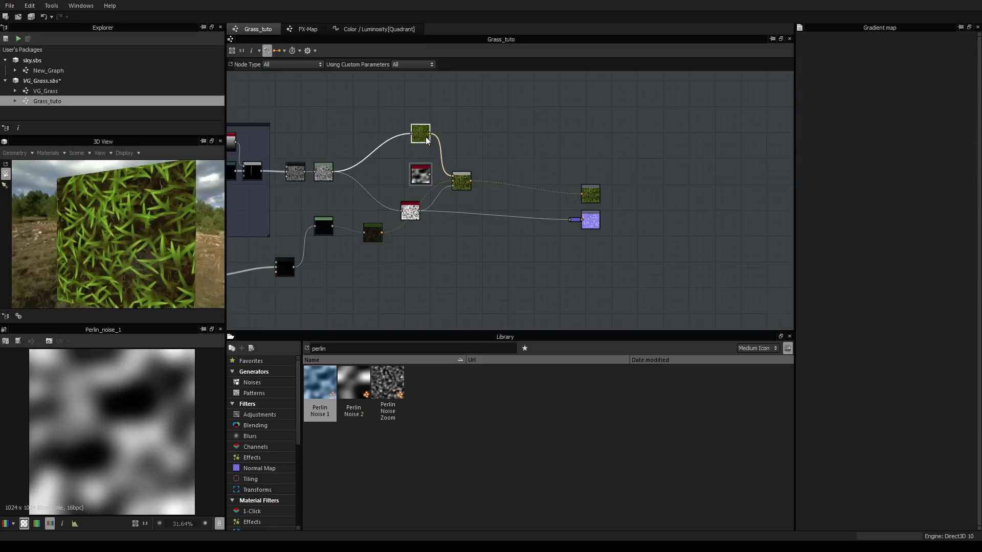
pyautogui.scroll(2, 459, 142)
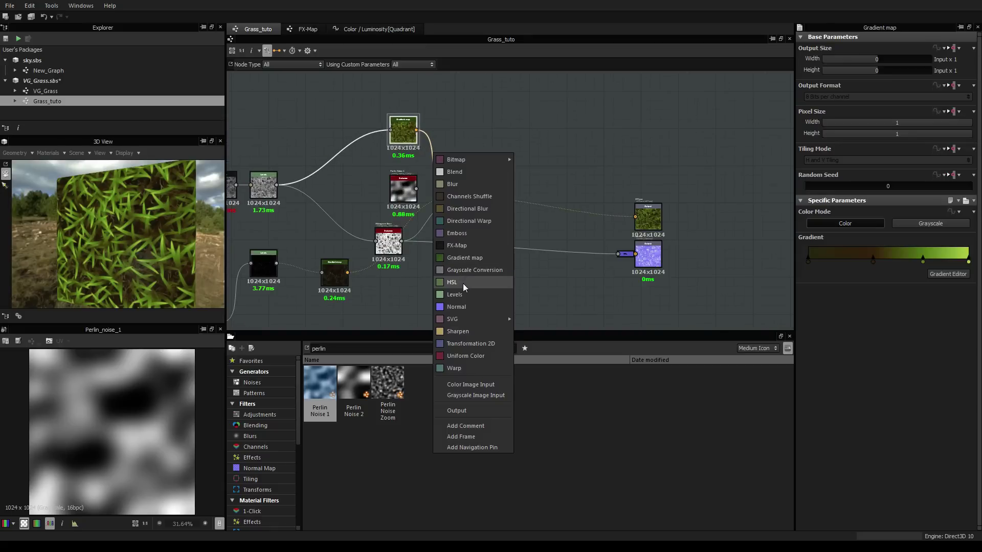
pyautogui.click(462, 283)
# Spread out the nodes around the new HSL node, including the final Blend and outputs, and set its hue to 0.48
pyautogui.moveTo(509, 132); pyautogui.dragTo(497, 90, button='middle')
pyautogui.moveTo(424, 87); pyautogui.dragTo(376, 131)
pyautogui.moveTo(476, 113); pyautogui.dragTo(498, 189, button='middle')
pyautogui.moveTo(472, 226); pyautogui.dragTo(592, 246)
pyautogui.moveTo(450, 195); pyautogui.dragTo(440, 204)
pyautogui.moveTo(415, 154); pyautogui.dragTo(424, 153)
pyautogui.doubleClick(438, 210)
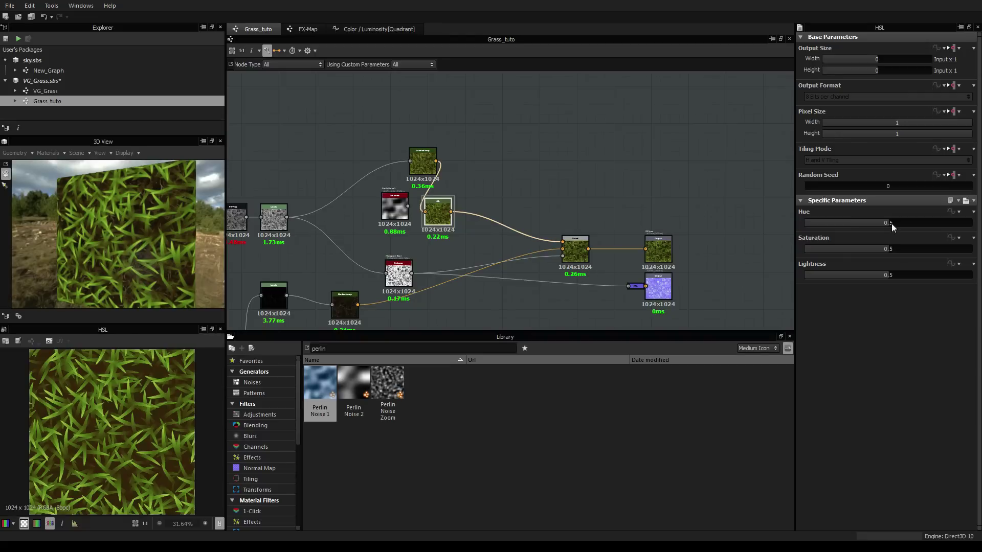
pyautogui.moveTo(888, 223); pyautogui.dragTo(886, 223)
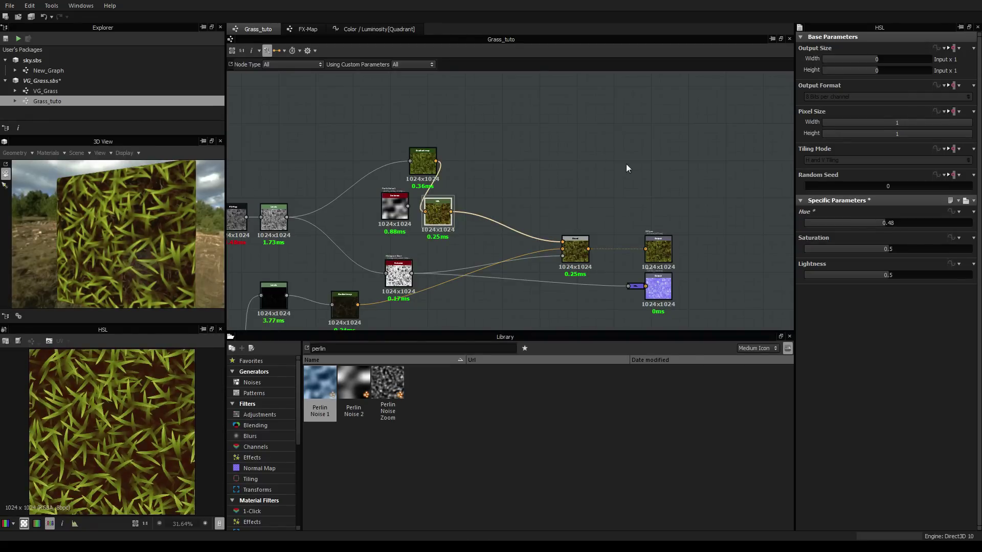
# Add a Blend node mixing the green Gradient map and its HSL variant with the Perlin noise as mask, and feed it into the final Blend
pyautogui.rightClick(514, 158)
pyautogui.click(532, 177)
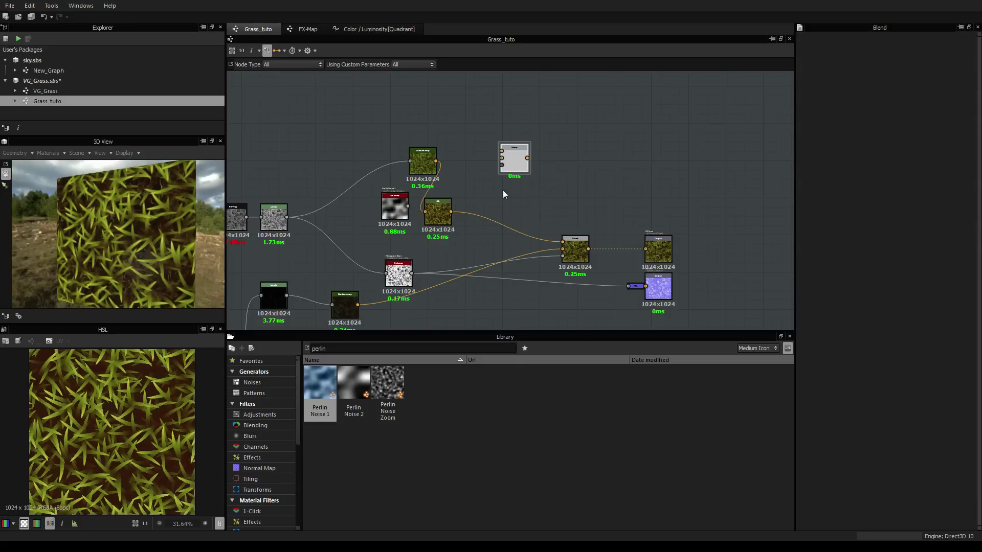
pyautogui.moveTo(501, 159); pyautogui.dragTo(451, 211)
pyautogui.moveTo(435, 162); pyautogui.dragTo(502, 165)
pyautogui.doubleClick(516, 166)
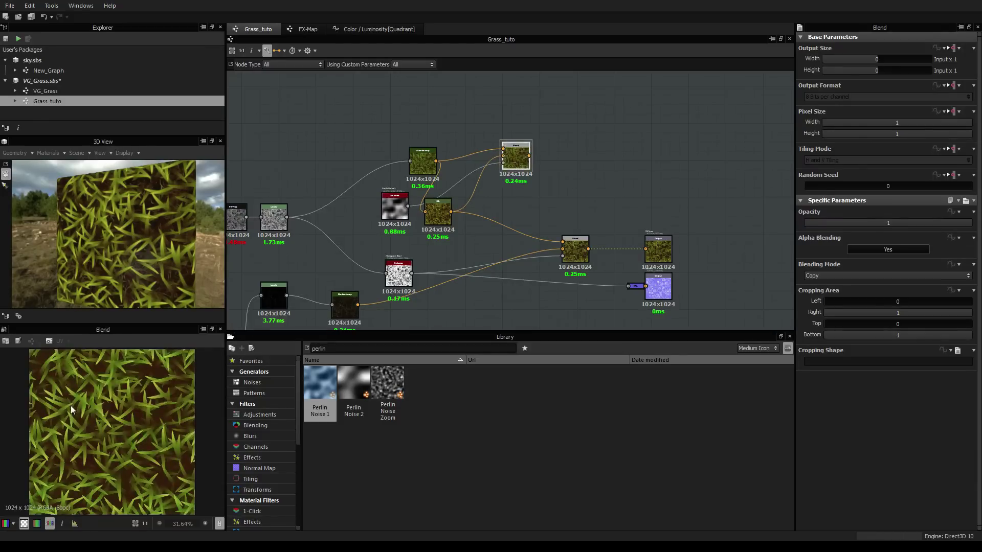
pyautogui.moveTo(530, 156); pyautogui.dragTo(563, 241)
# Rearrange the green Gradient map, HSL and Perlin noise nodes in front of the new Blend node
pyautogui.moveTo(526, 184); pyautogui.dragTo(504, 173, button='middle')
pyautogui.moveTo(401, 150); pyautogui.dragTo(378, 113)
pyautogui.moveTo(422, 205); pyautogui.dragTo(425, 152)
pyautogui.moveTo(370, 196); pyautogui.dragTo(416, 195)
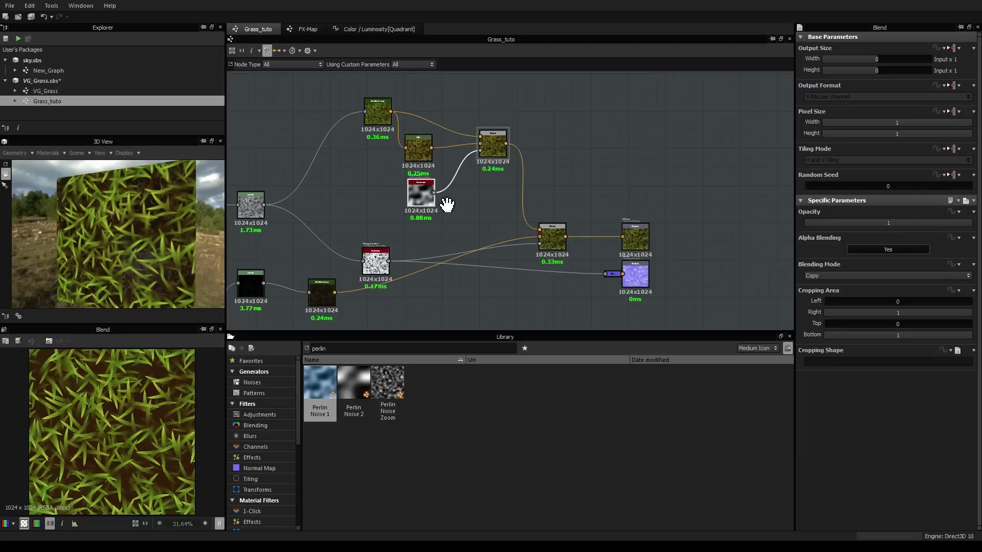
# Move the dry grass Levels and Gradient map nodes beneath the Histogram Scan
pyautogui.scroll(-2, 437, 200)
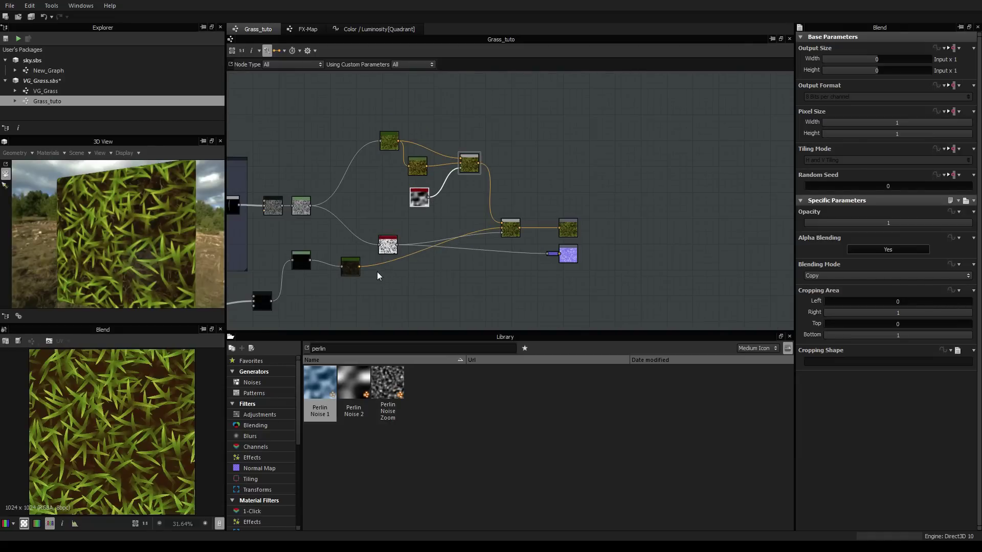
pyautogui.moveTo(352, 271); pyautogui.dragTo(423, 272)
pyautogui.moveTo(301, 259); pyautogui.dragTo(385, 278)
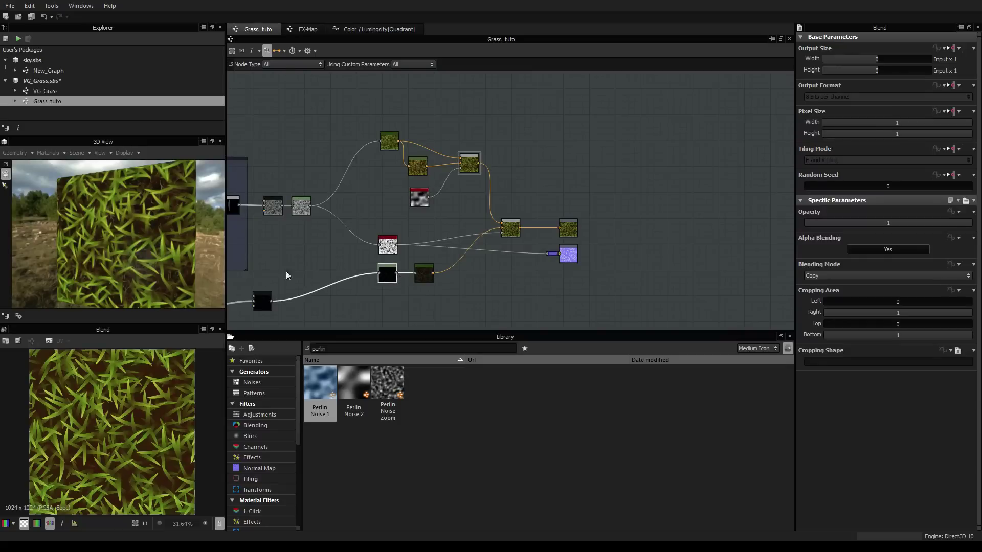
pyautogui.scroll(-1, 380, 178)
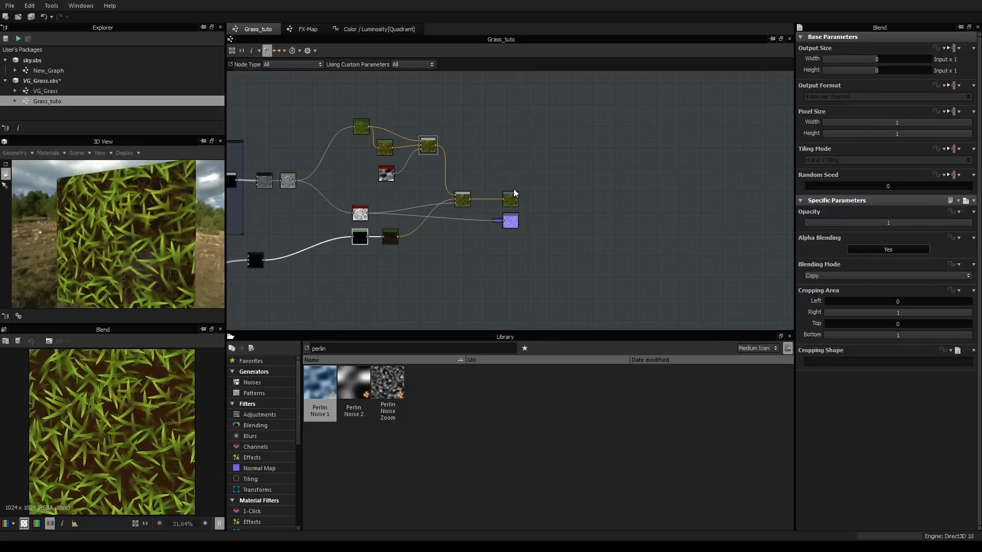
# Lower the Histogram Scan and the normal output, and feed the green grass Levels node into the Normal node
pyautogui.moveTo(360, 214); pyautogui.dragTo(360, 272)
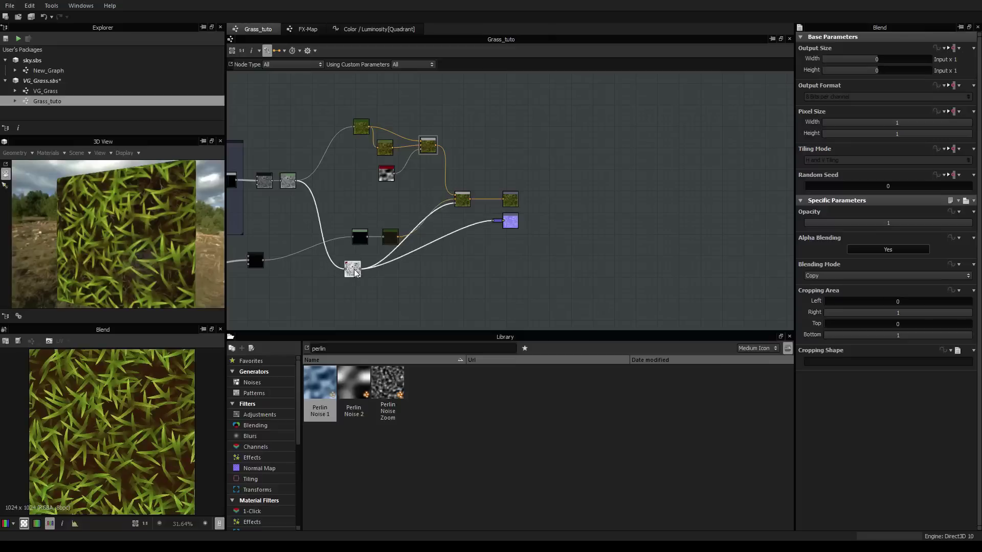
pyautogui.moveTo(511, 222); pyautogui.dragTo(511, 273)
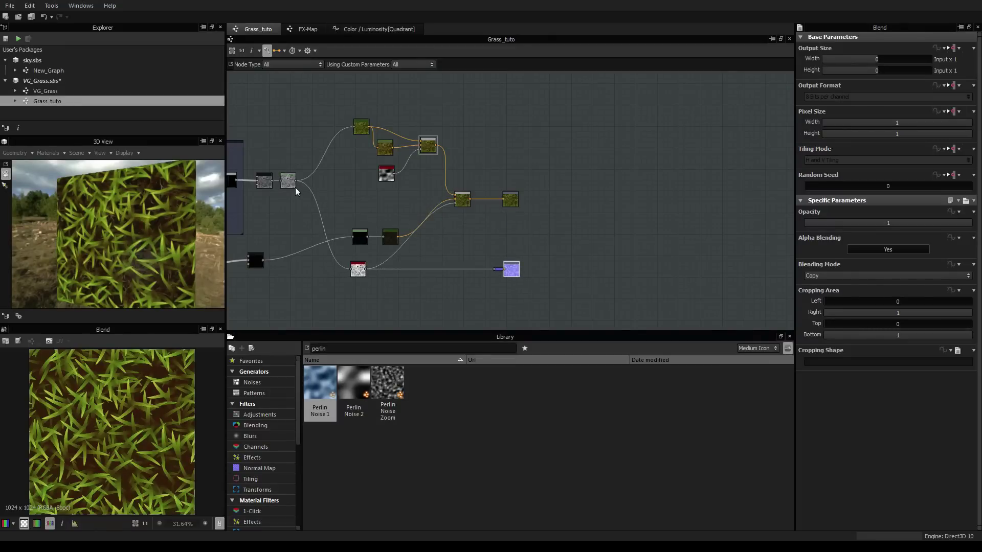
pyautogui.moveTo(295, 180); pyautogui.dragTo(493, 269)
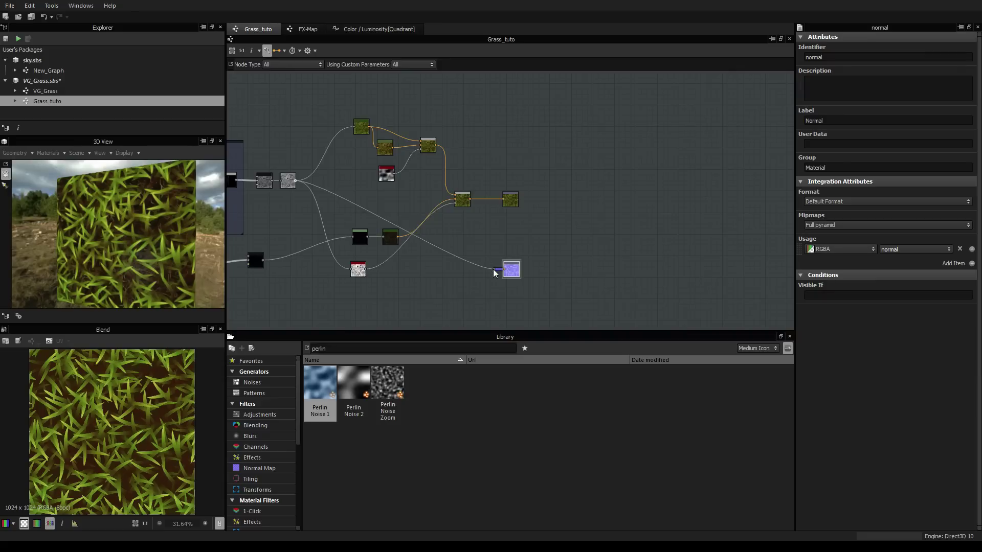
# Move the dry grass Gradient map and Levels nodes up, and insert an HSL node after that Gradient map
pyautogui.scroll(4, 429, 222)
pyautogui.moveTo(369, 243); pyautogui.dragTo(361, 187)
pyautogui.moveTo(309, 237); pyautogui.dragTo(311, 187)
pyautogui.moveTo(382, 150); pyautogui.dragTo(418, 207, button='middle')
pyautogui.click(419, 207)
pyautogui.press('space')
pyautogui.press('h')
# Set the dry grass HSL node's saturation to 0.54 and check the colours on the 3D cube
pyautogui.scroll(4, 441, 206)
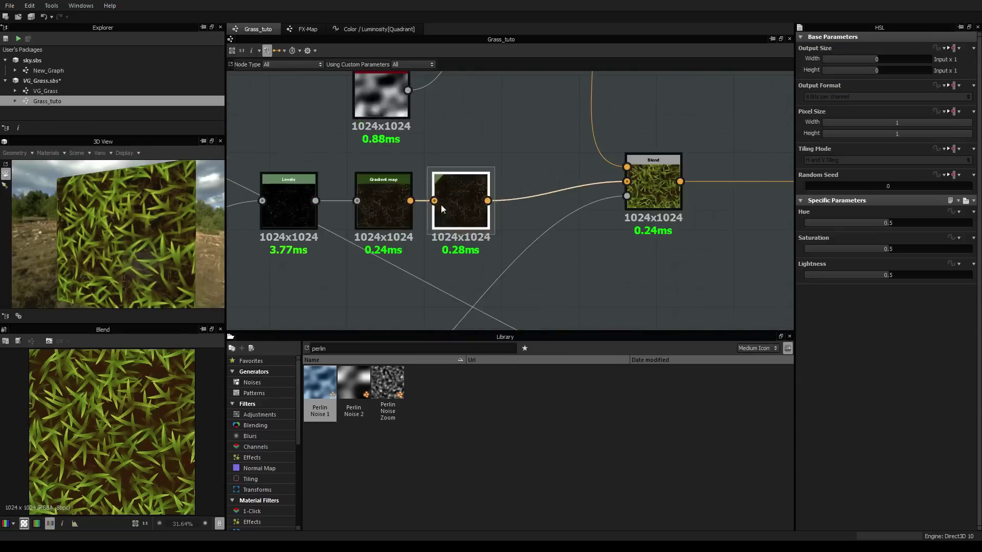
pyautogui.scroll(3, 441, 205)
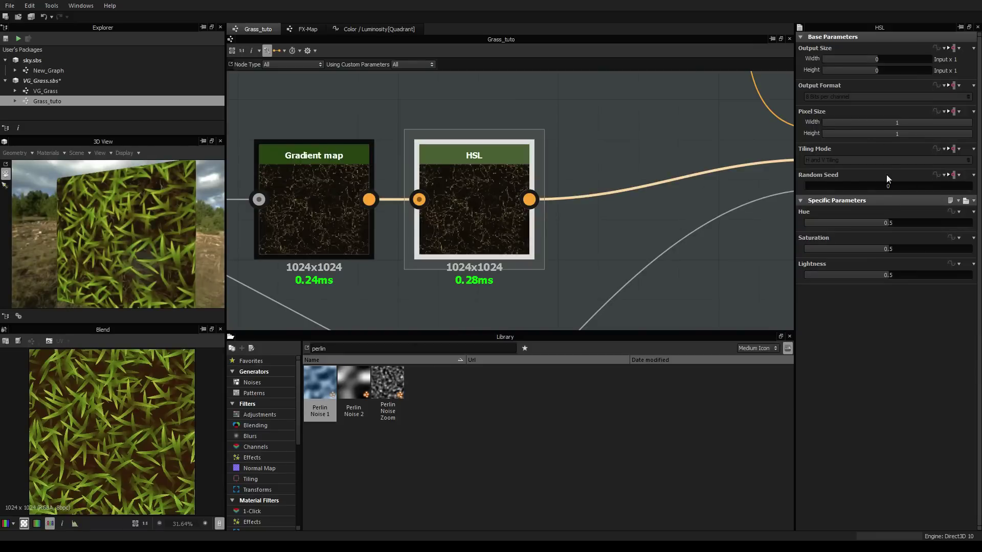
pyautogui.moveTo(887, 223)
pyautogui.mouseDown()
pyautogui.moveTo(873, 225)
pyautogui.moveTo(888, 225)
pyautogui.mouseUp()
pyautogui.moveTo(889, 272)
pyautogui.mouseDown()
pyautogui.moveTo(913, 275)
pyautogui.moveTo(894, 274)
pyautogui.mouseUp()
pyautogui.hotkey('ctrl', 'z')
pyautogui.moveTo(892, 249)
pyautogui.mouseDown()
pyautogui.moveTo(905, 249)
pyautogui.moveTo(894, 250)
pyautogui.mouseUp()
pyautogui.scroll(-2, 568, 213)
pyautogui.scroll(3, 129, 225)
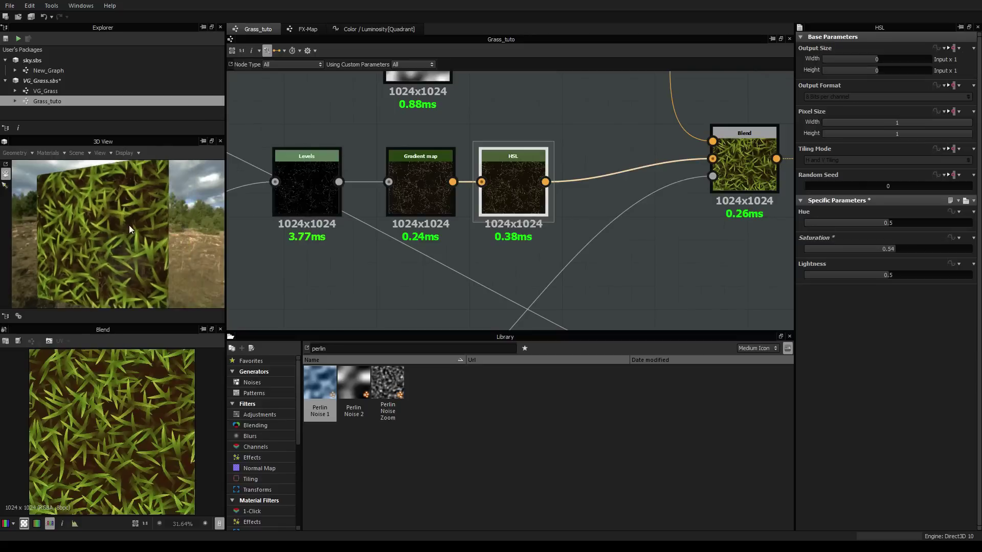
pyautogui.scroll(-3, 122, 226)
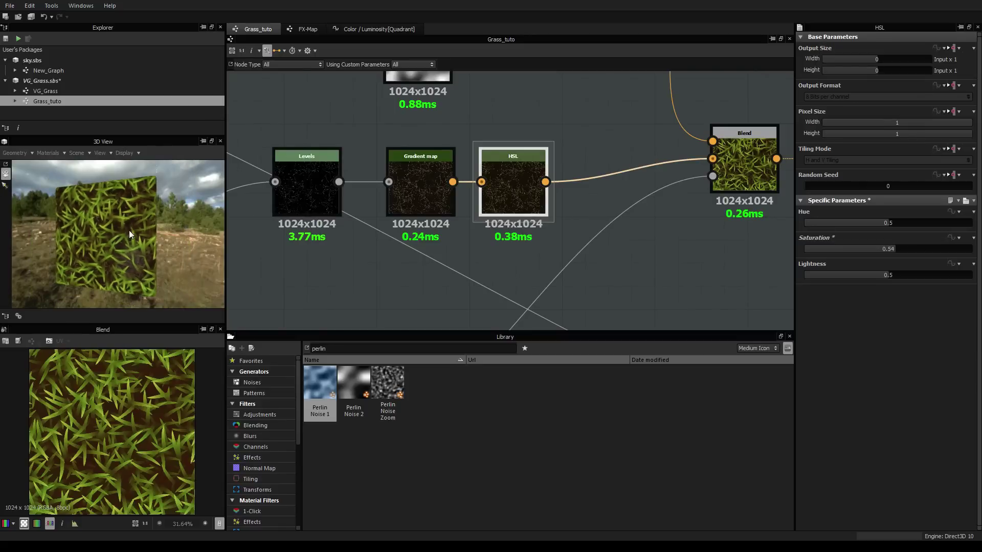
pyautogui.scroll(3, 129, 231)
pyautogui.scroll(-3, 147, 244)
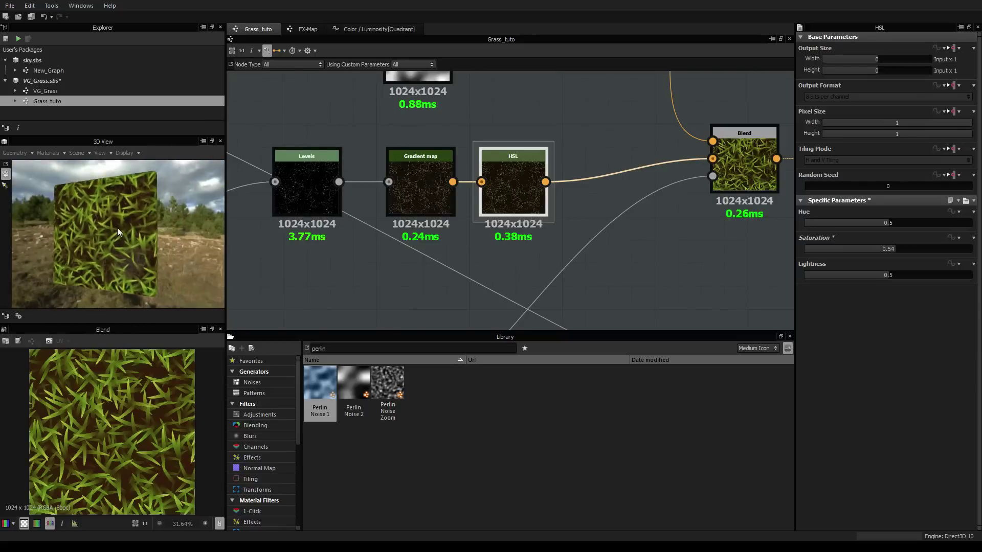
pyautogui.scroll(-2, 608, 252)
# Frame the colouring nodes from the Gradient maps through the final Blend and title the frame Color
pyautogui.scroll(-3, 608, 253)
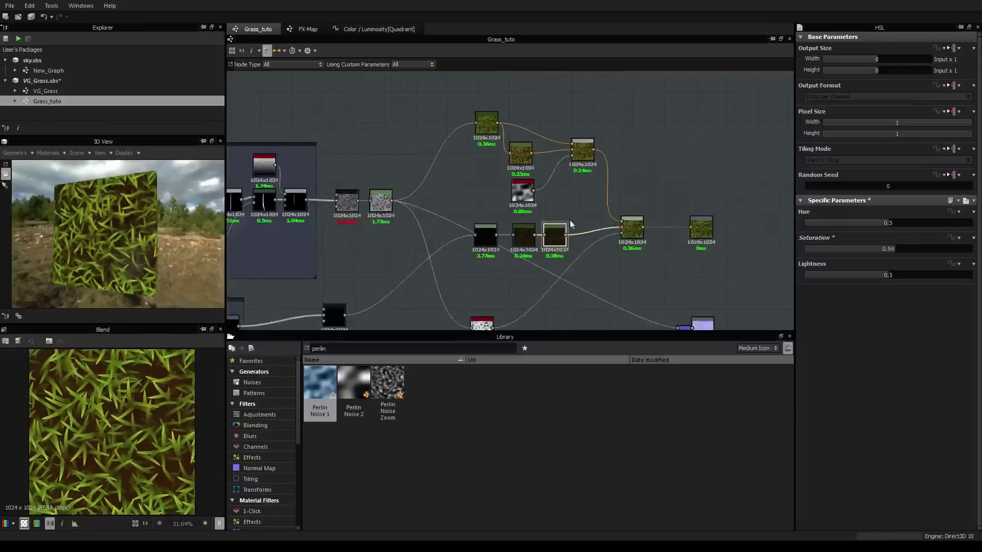
pyautogui.moveTo(450, 93); pyautogui.dragTo(651, 254)
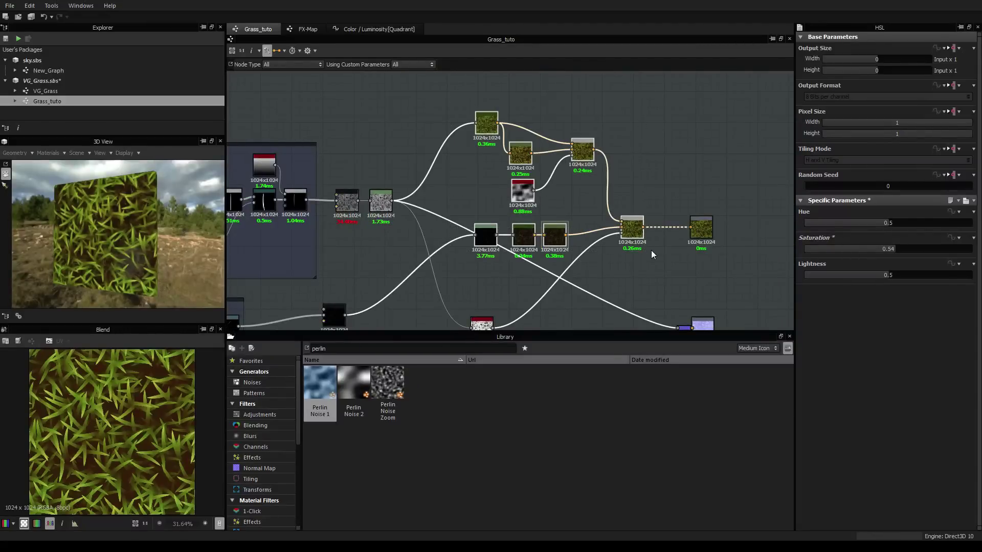
pyautogui.rightClick(652, 250)
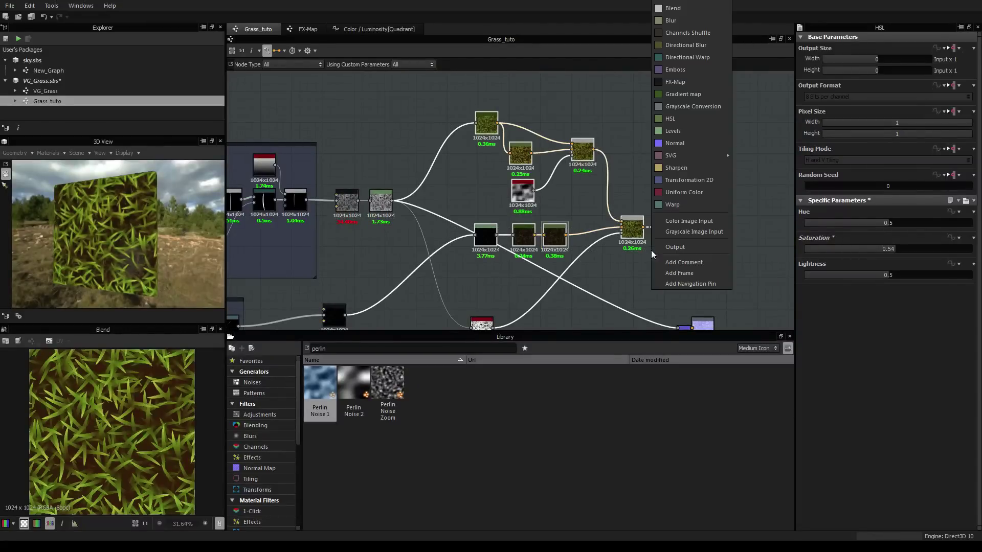
pyautogui.click(677, 273)
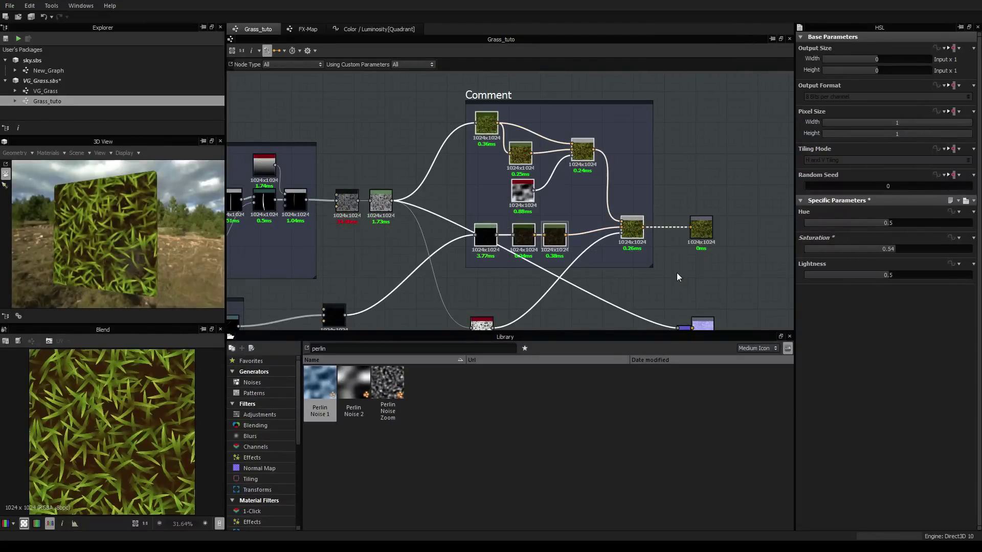
pyautogui.click(499, 94)
pyautogui.doubleClick(847, 80)
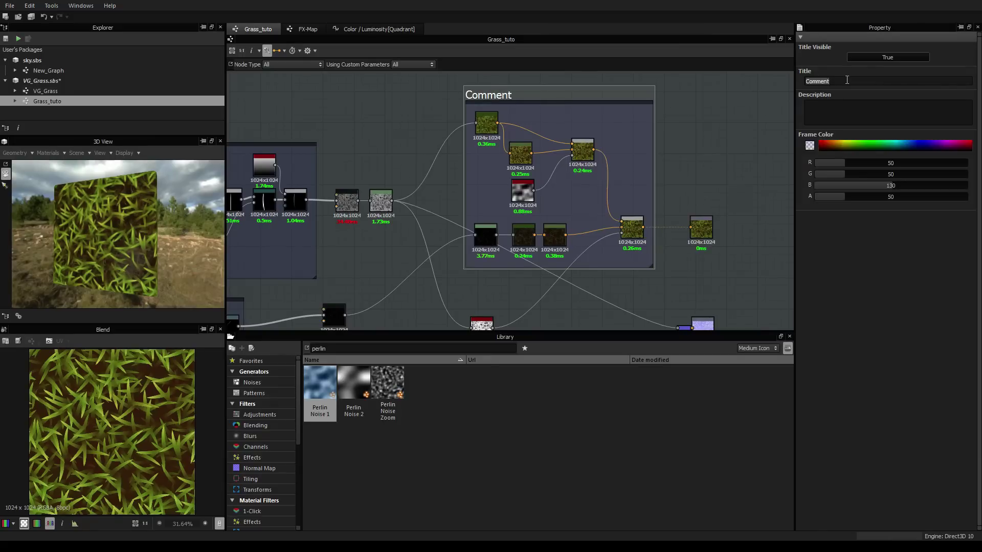
pyautogui.write('Cl')
pyautogui.write('lor')
pyautogui.scroll(-3, 671, 278)
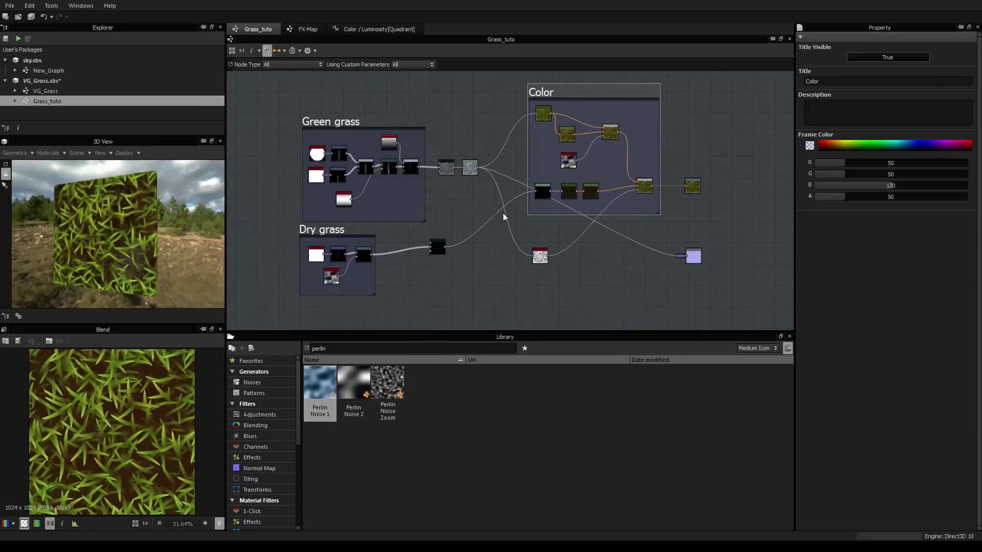
# Move the Normal output up and place two new Output nodes in a column beneath it
pyautogui.moveTo(128, 236); pyautogui.dragTo(85, 229)
pyautogui.scroll(4, 79, 230)
pyautogui.moveTo(79, 230); pyautogui.dragTo(96, 241, button='middle')
pyautogui.moveTo(96, 241); pyautogui.dragTo(129, 242)
pyautogui.scroll(-3, 109, 241)
pyautogui.moveTo(694, 258); pyautogui.dragTo(701, 235)
pyautogui.rightClick(664, 318)
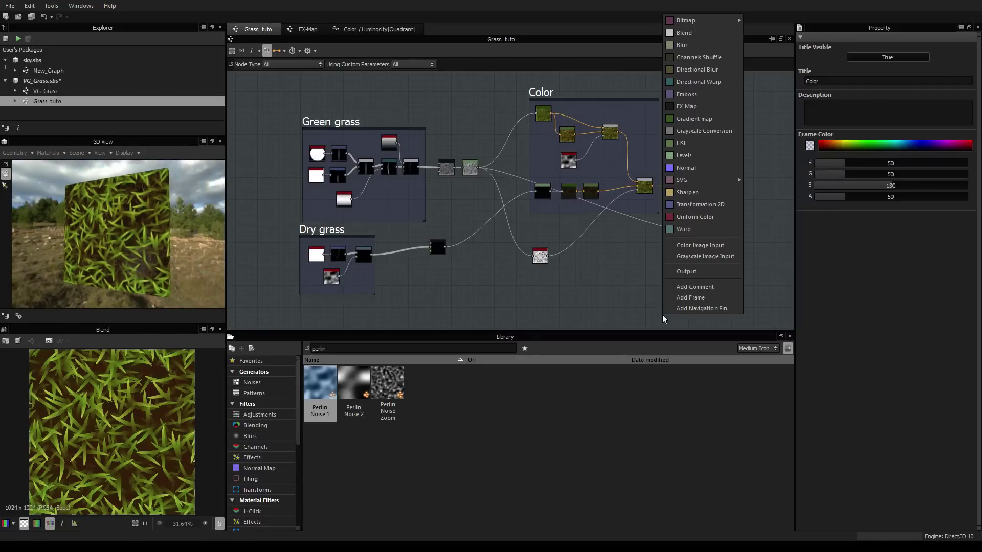
pyautogui.press('o')
pyautogui.press('space')
pyautogui.click(683, 271)
pyautogui.moveTo(659, 312); pyautogui.dragTo(693, 255)
pyautogui.moveTo(662, 315); pyautogui.dragTo(699, 287)
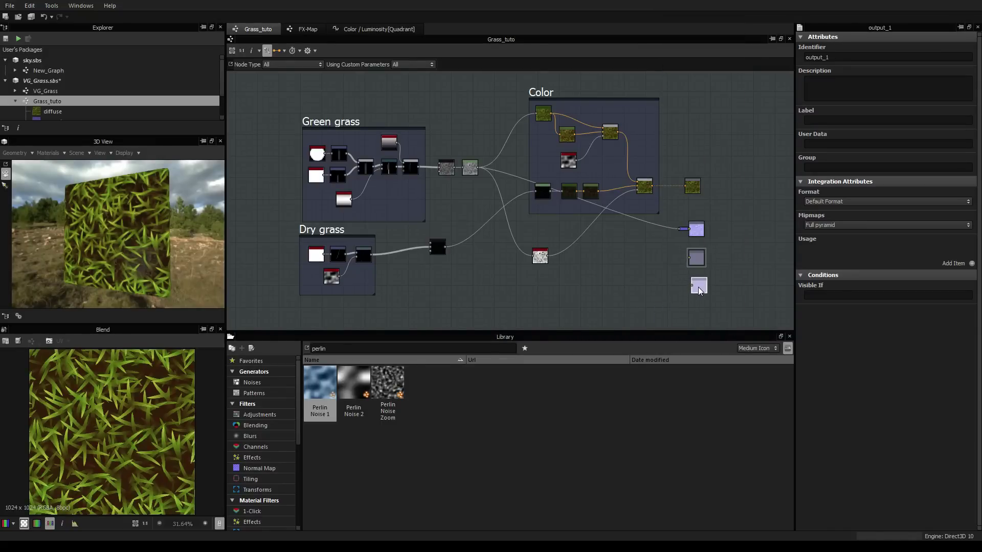
# Give the upper new output the identifier roughness and add a roughness usage to it
pyautogui.click(695, 254)
pyautogui.doubleClick(697, 256)
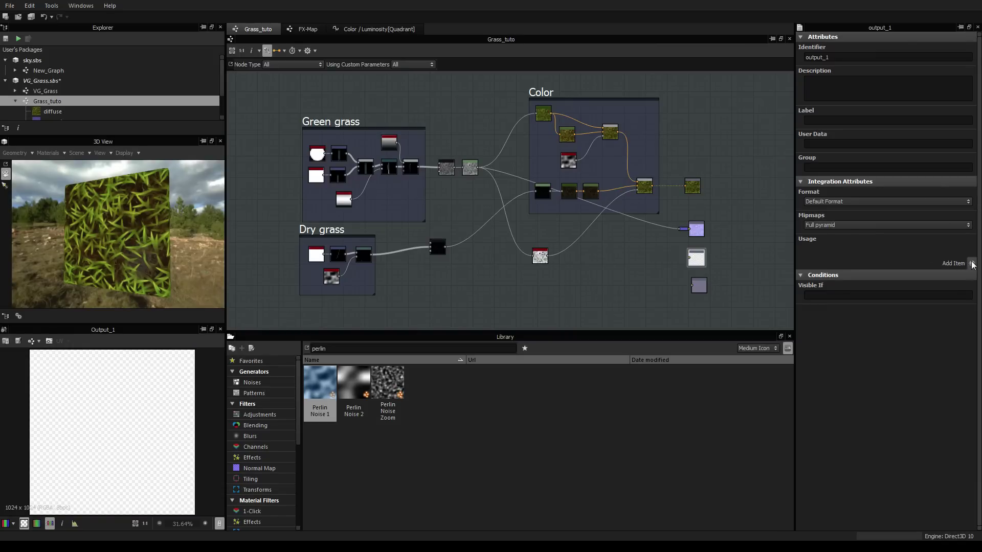
pyautogui.doubleClick(851, 54)
pyautogui.write('roughness')
pyautogui.click(972, 264)
pyautogui.click(948, 249)
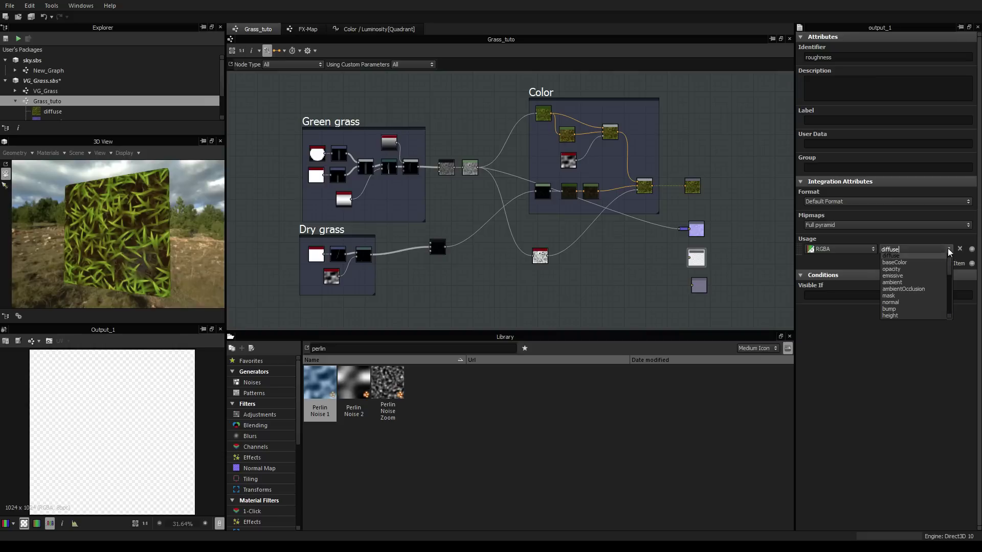
pyautogui.moveTo(950, 268); pyautogui.dragTo(947, 294)
pyautogui.click(928, 265)
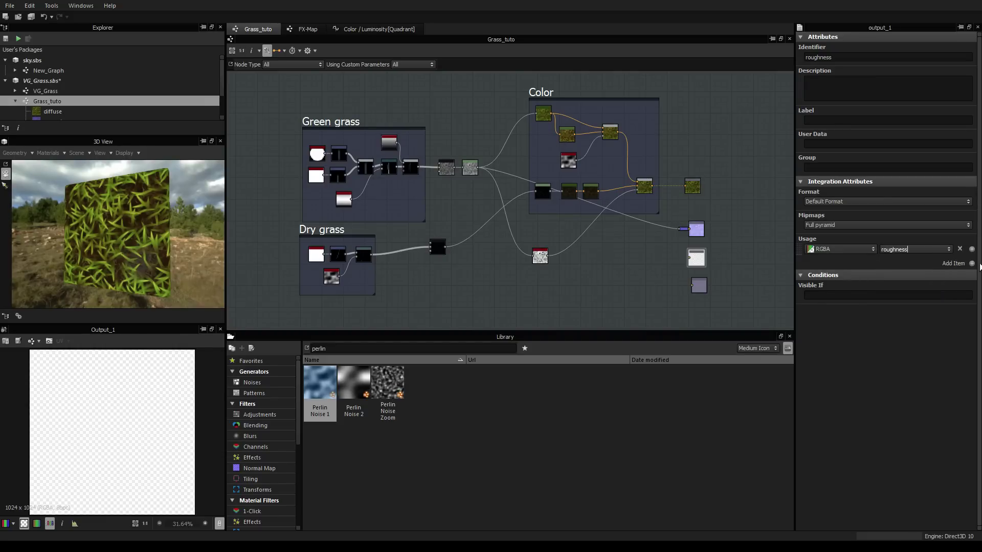
# Give the lowest output the identifier metal, align it under the others and add a metallic usage
pyautogui.click(705, 285)
pyautogui.doubleClick(820, 55)
pyautogui.write('metal')
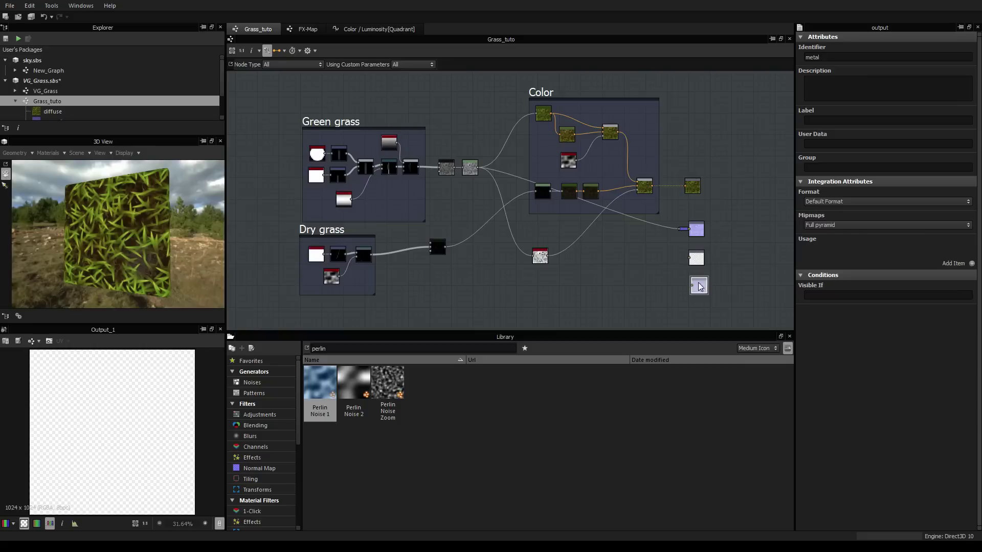
pyautogui.moveTo(701, 287); pyautogui.dragTo(698, 286)
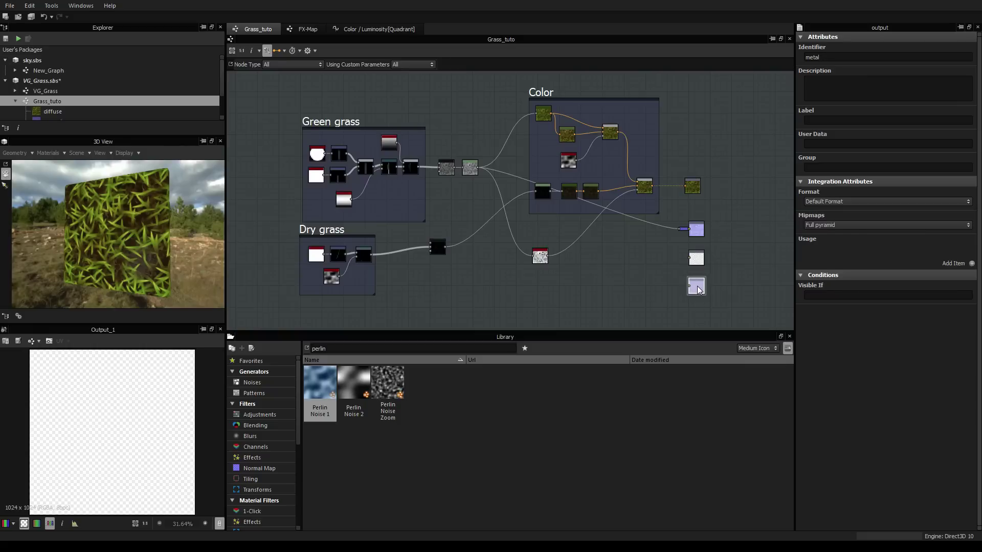
pyautogui.click(972, 264)
pyautogui.click(948, 250)
pyautogui.scroll(-2, 950, 278)
pyautogui.moveTo(950, 278); pyautogui.dragTo(948, 311)
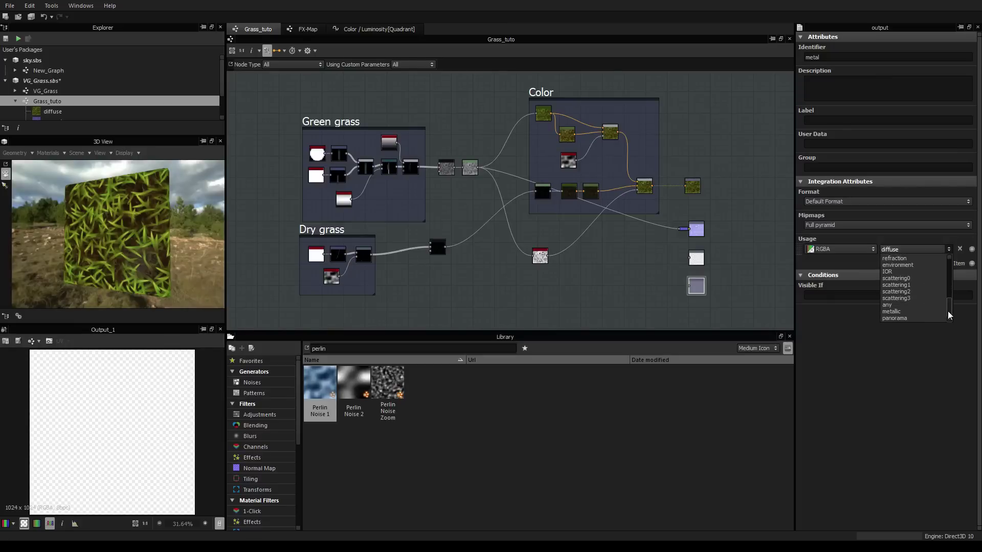
pyautogui.click(916, 312)
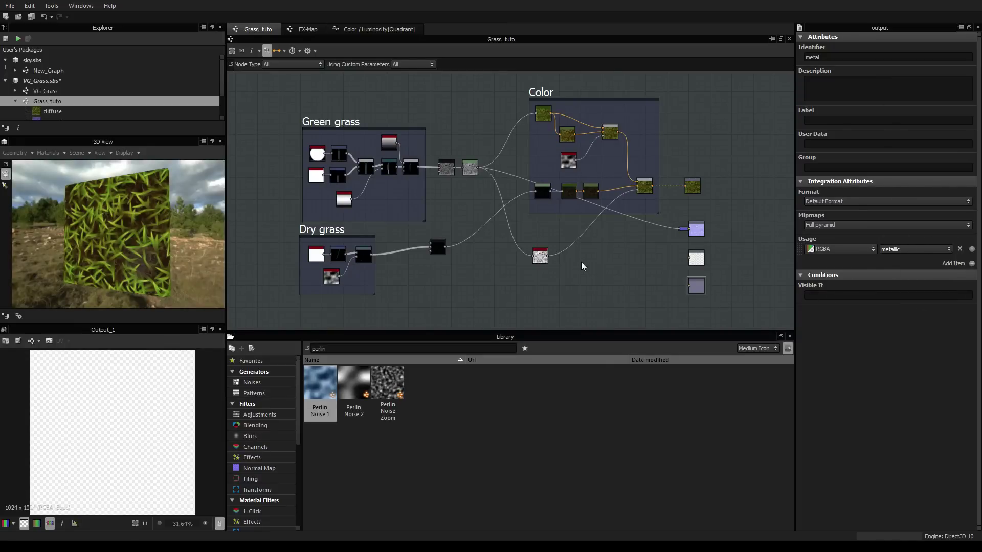
# Add a black Uniform Color node beside the metal output and connect it to that output
pyautogui.click(645, 283)
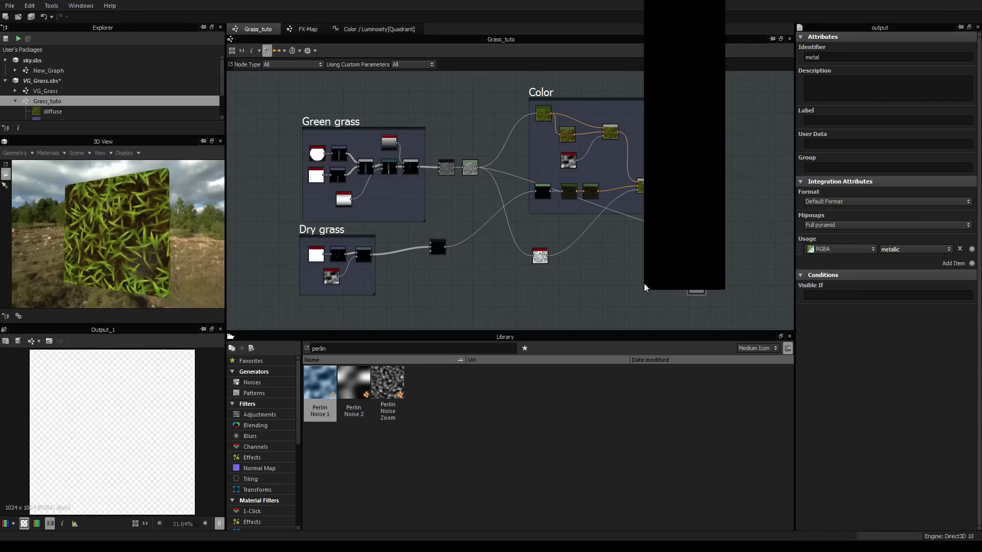
pyautogui.press('space')
pyautogui.click(658, 275)
pyautogui.moveTo(642, 284); pyautogui.dragTo(658, 284)
pyautogui.scroll(3, 660, 285)
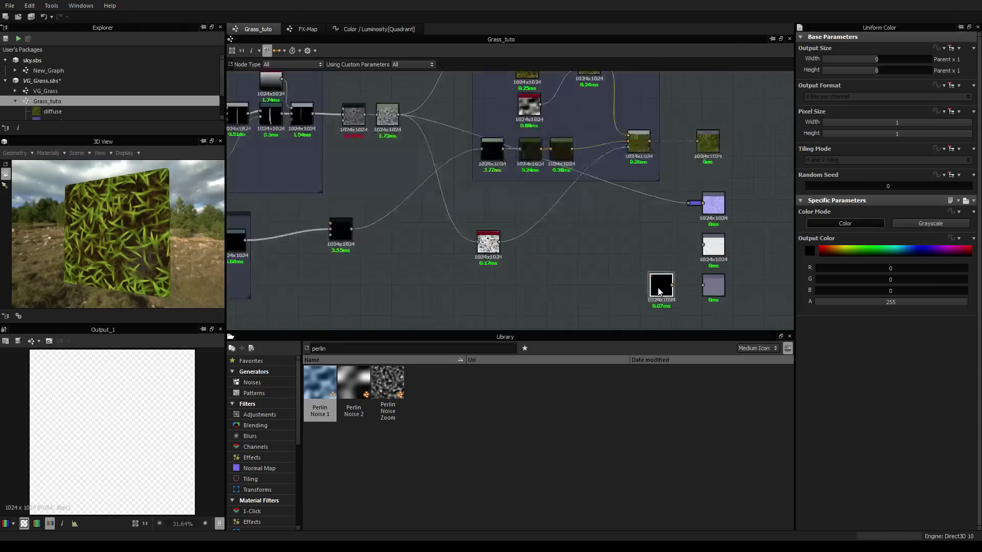
pyautogui.moveTo(666, 288); pyautogui.dragTo(599, 275, button='middle')
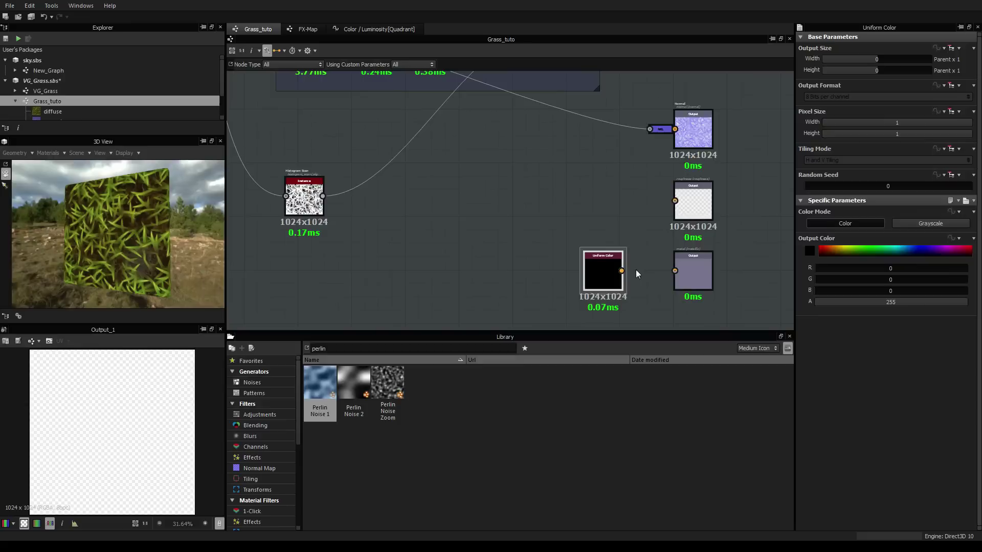
pyautogui.moveTo(622, 271); pyautogui.dragTo(671, 277)
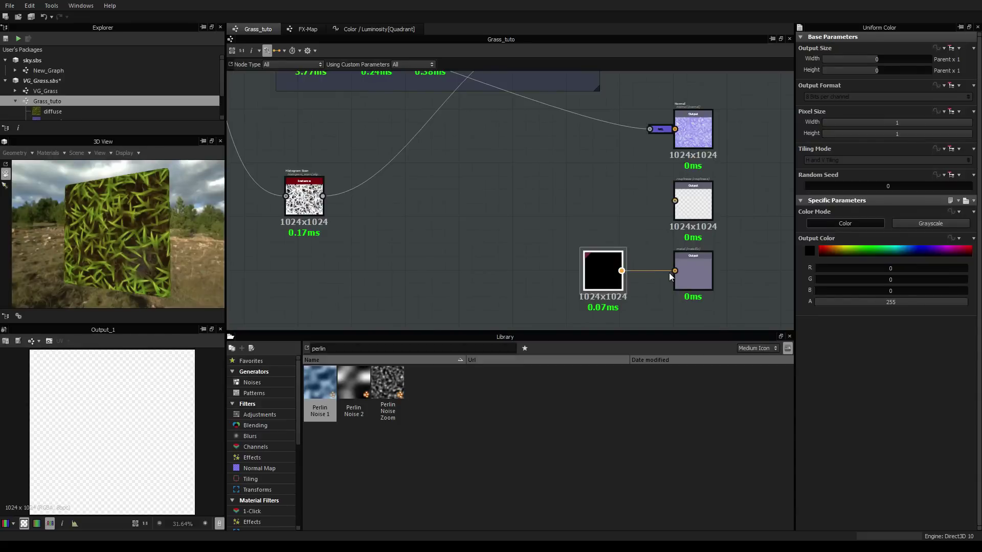
# Add a Levels node near the roughness output and feed it from the green grass Levels node
pyautogui.click(691, 205)
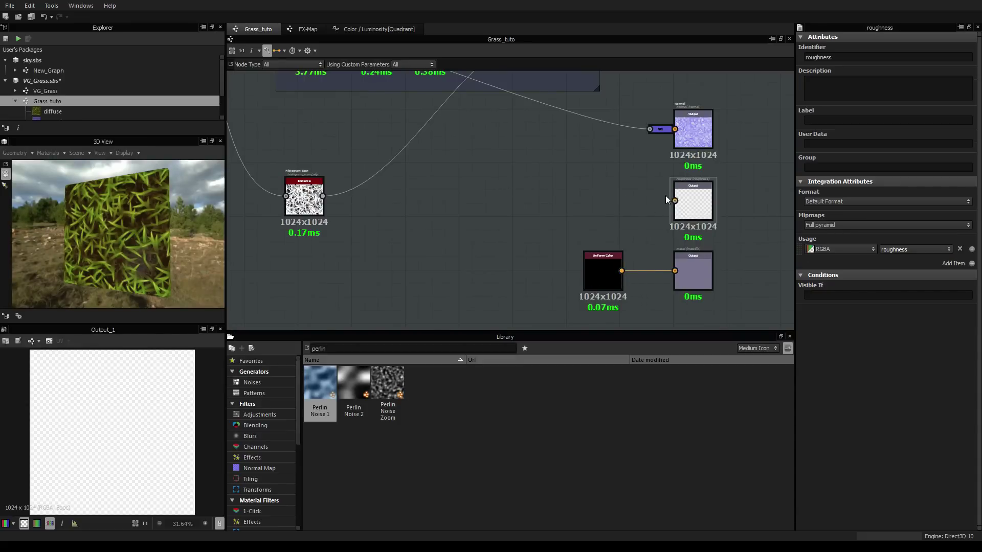
pyautogui.scroll(-3, 552, 205)
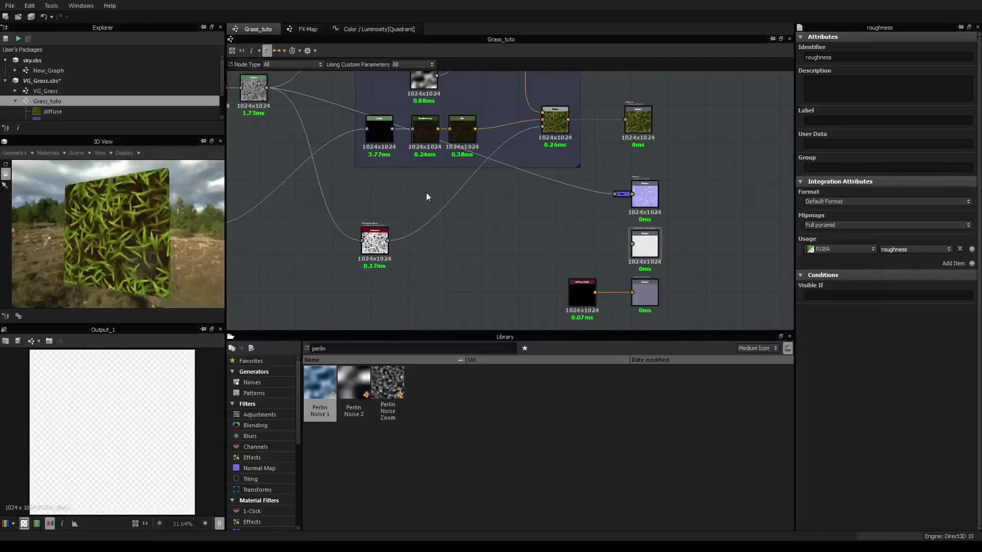
pyautogui.scroll(2, 670, 250)
pyautogui.scroll(-2, 660, 248)
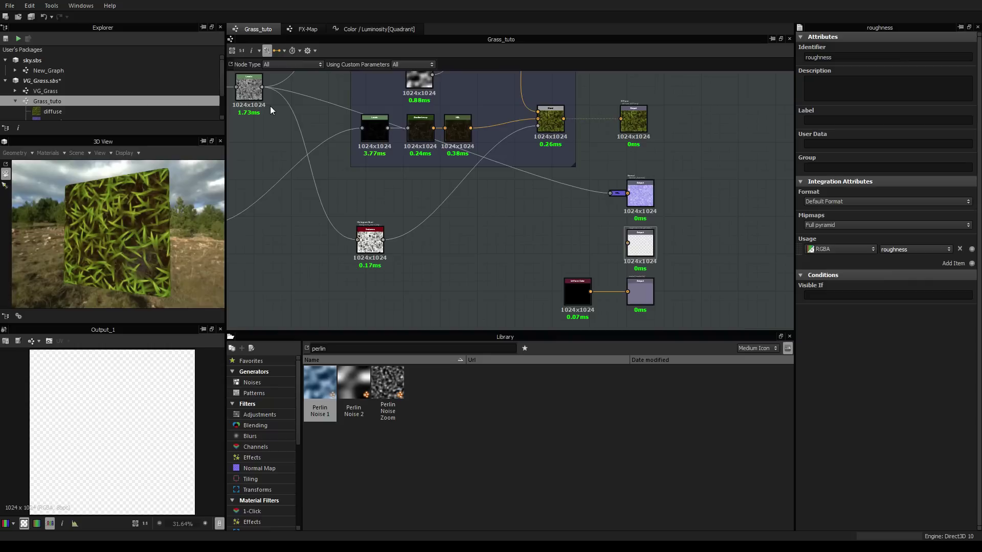
pyautogui.moveTo(449, 239); pyautogui.dragTo(475, 239)
pyautogui.press('space')
pyautogui.press('l')
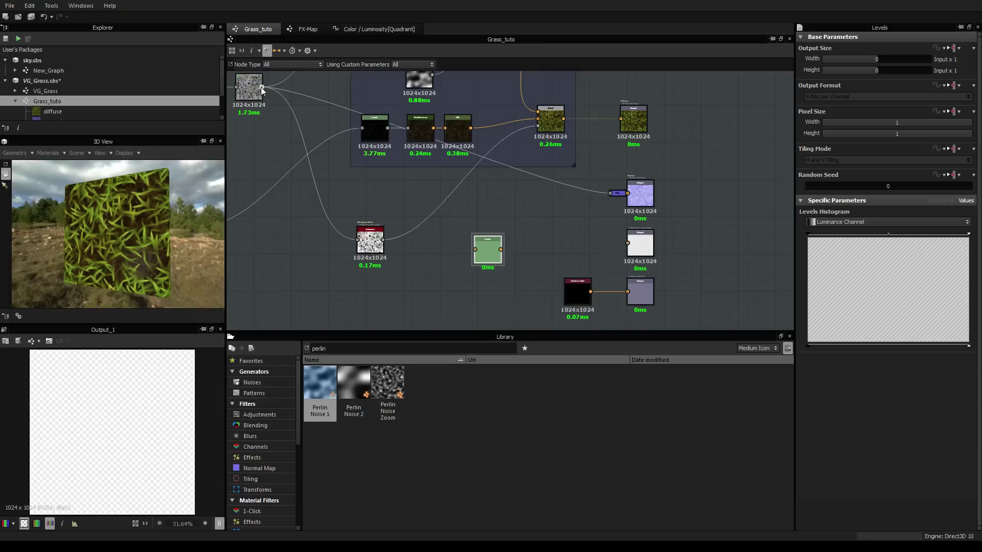
pyautogui.moveTo(468, 250); pyautogui.dragTo(475, 250)
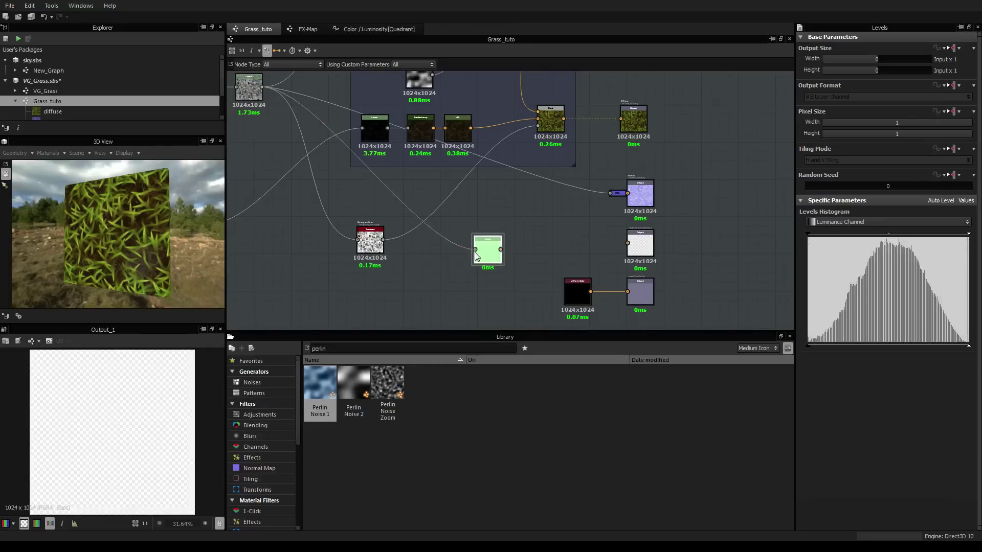
# Connect the new Levels node to the roughness output and raise its output black level to about the middle
pyautogui.scroll(3, 477, 252)
pyautogui.doubleClick(499, 250)
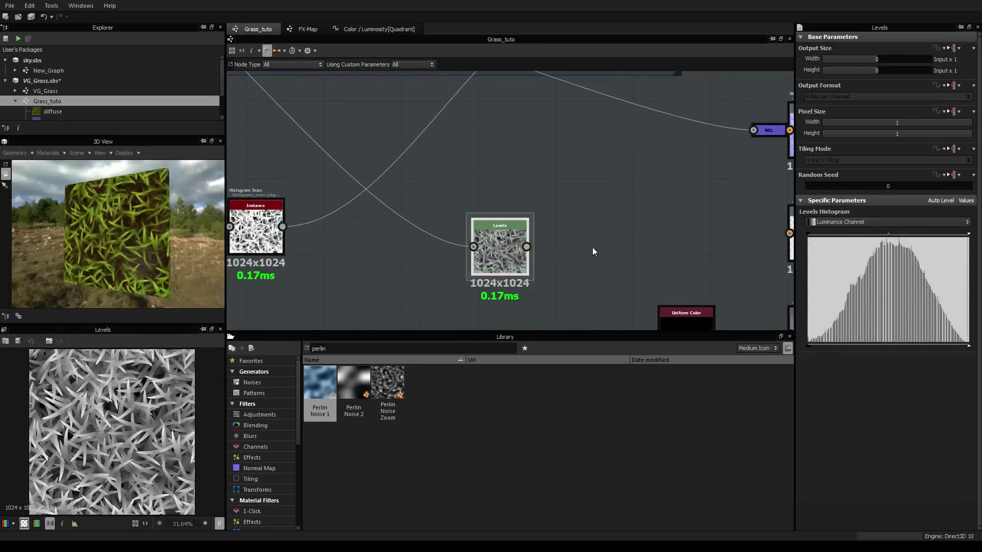
pyautogui.moveTo(543, 243); pyautogui.dragTo(451, 241, button='middle')
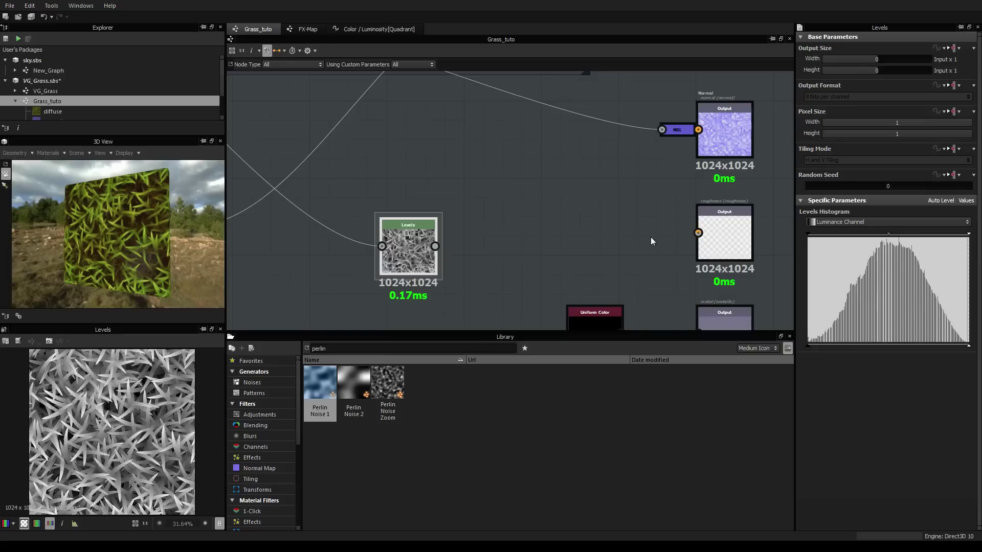
pyautogui.moveTo(435, 246); pyautogui.dragTo(702, 241)
pyautogui.moveTo(809, 345); pyautogui.dragTo(892, 349)
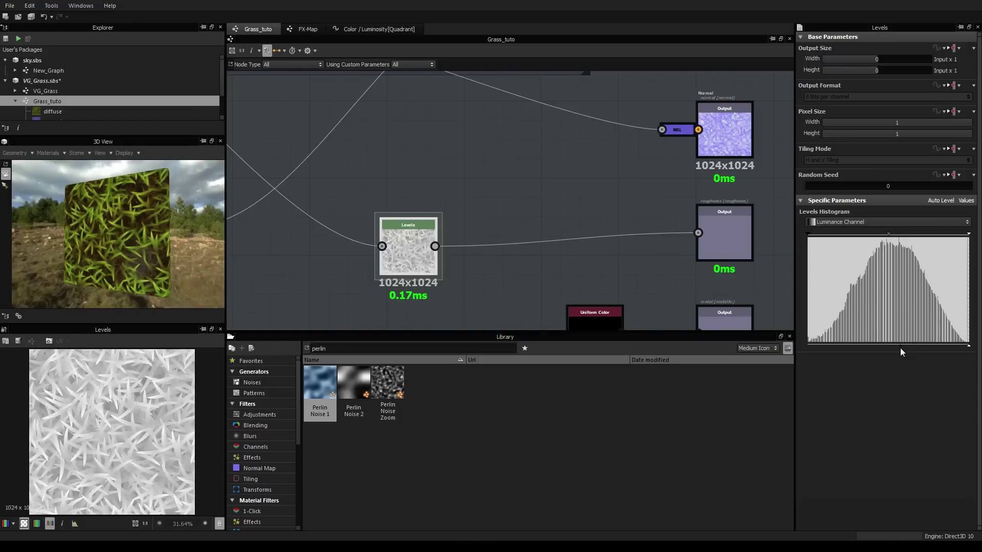
# Show the graph's outputs in the 3D view and switch the default material's shader to physically_based
pyautogui.rightClick(563, 180)
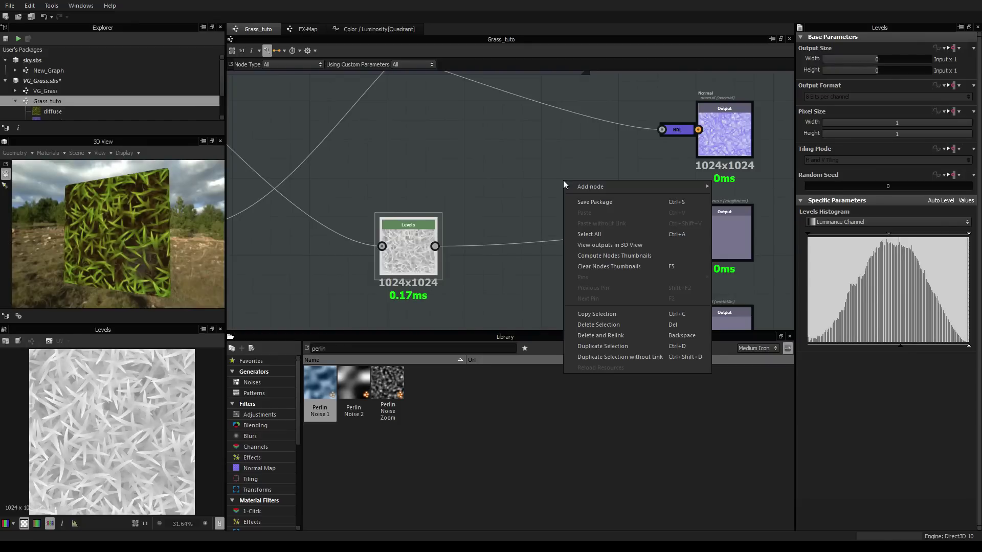
pyautogui.click(520, 166)
pyautogui.scroll(4, 109, 216)
pyautogui.moveTo(111, 216); pyautogui.dragTo(170, 213)
pyautogui.rightClick(645, 203)
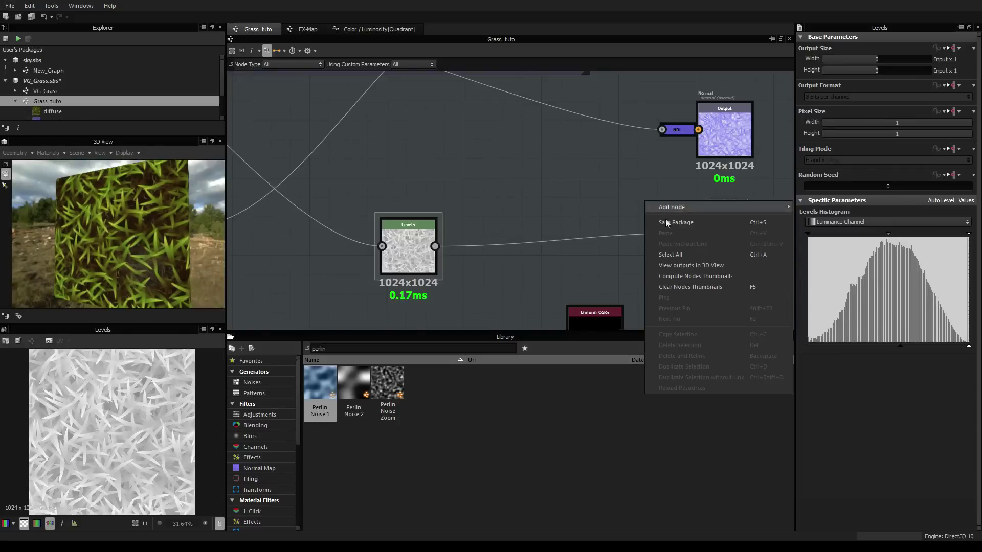
pyautogui.click(692, 268)
pyautogui.click(51, 154)
pyautogui.moveTo(61, 165)
pyautogui.moveTo(106, 183)
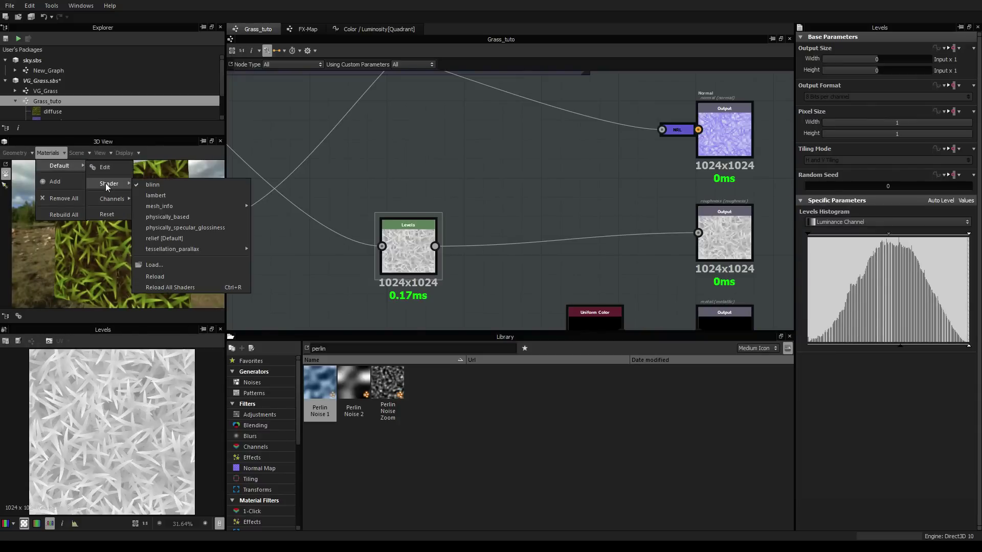
pyautogui.click(161, 214)
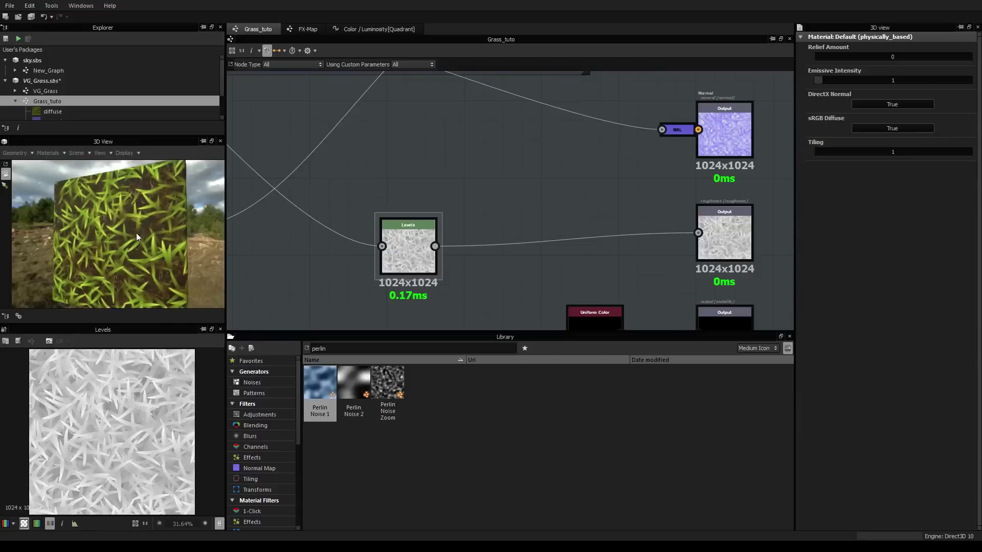
pyautogui.moveTo(136, 232)
pyautogui.mouseDown()
pyautogui.moveTo(115, 218)
pyautogui.moveTo(134, 216)
pyautogui.mouseUp()
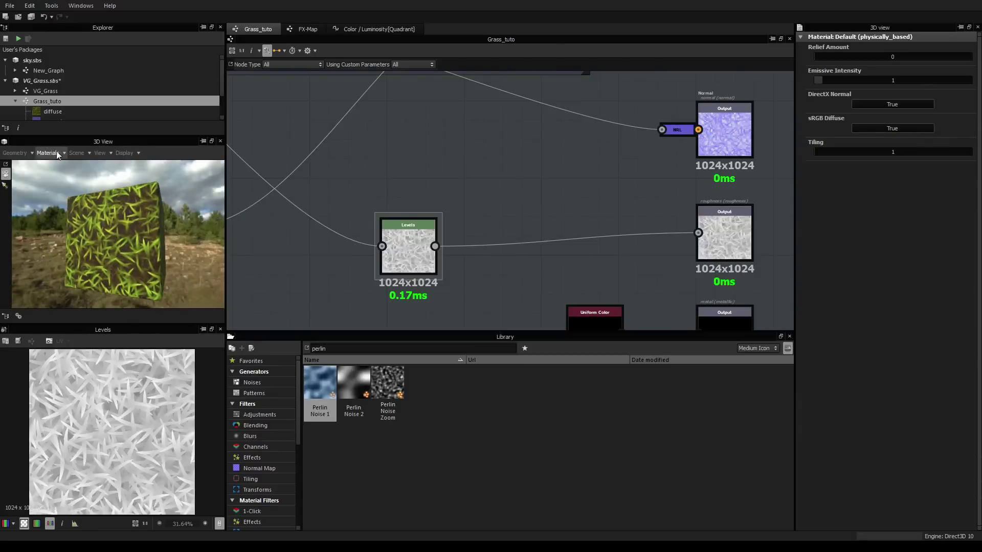
# Set the 3D scene's ambient light to black and Light 0 to a light grey of 207, 207, 207
pyautogui.click(77, 153)
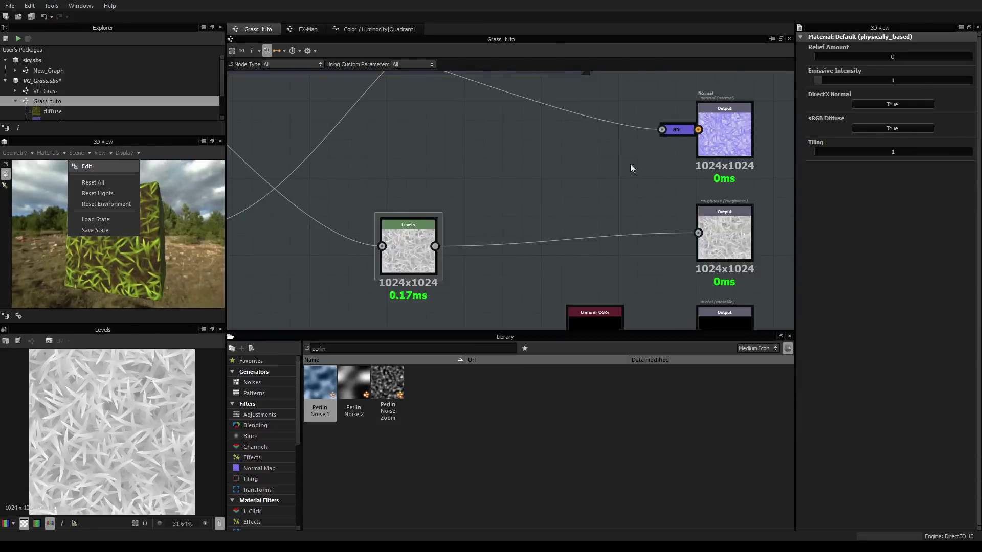
pyautogui.click(116, 168)
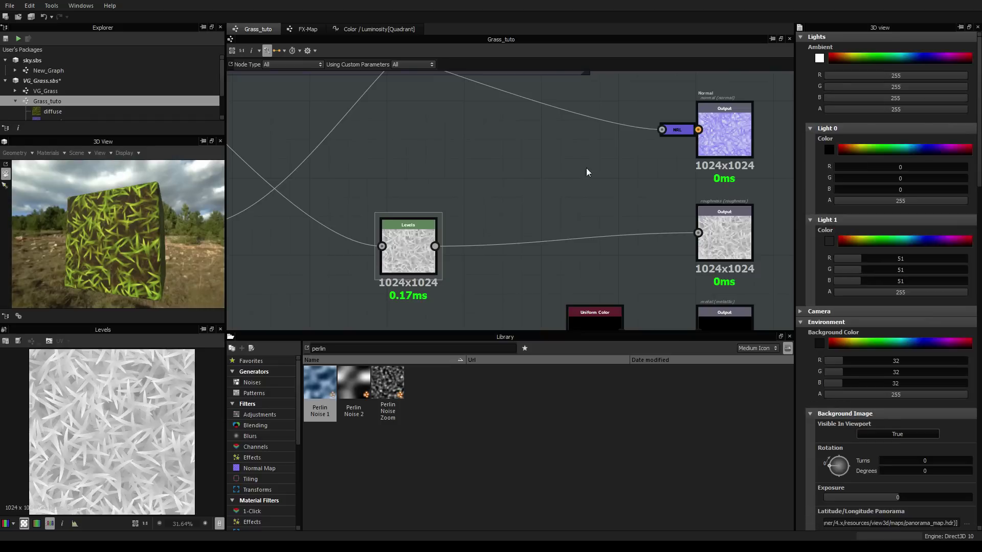
pyautogui.click(820, 58)
pyautogui.moveTo(501, 145); pyautogui.dragTo(479, 180)
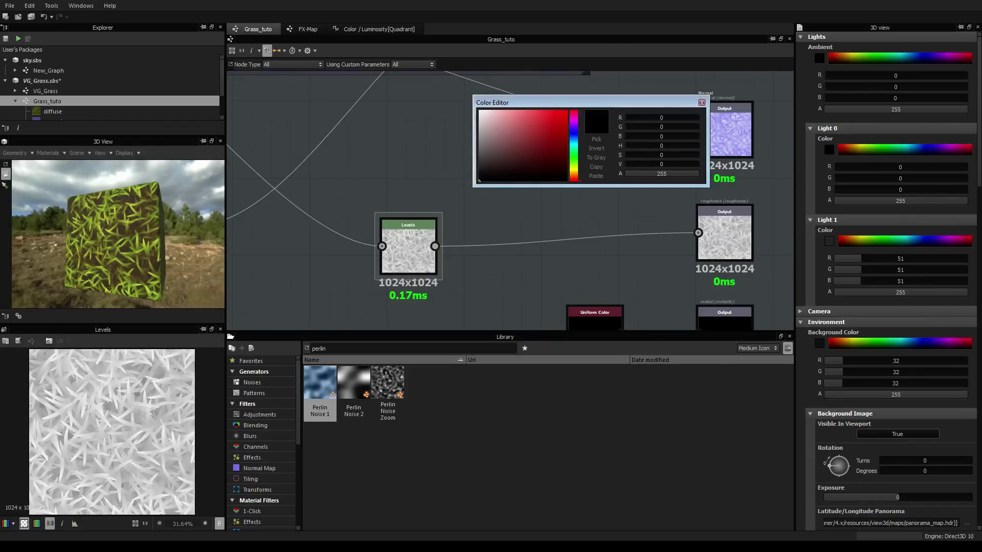
pyautogui.moveTo(148, 264); pyautogui.dragTo(213, 243)
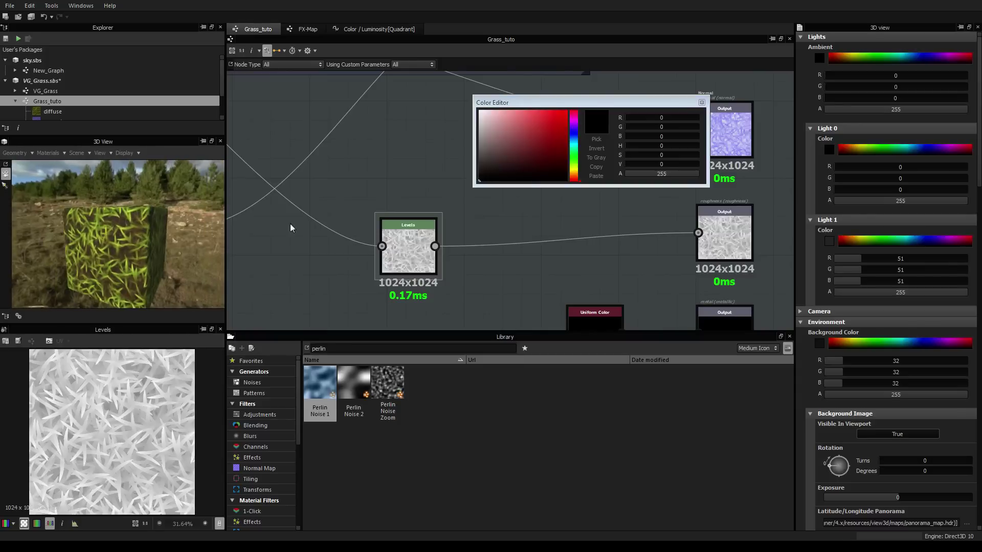
pyautogui.click(827, 149)
pyautogui.moveTo(481, 140); pyautogui.dragTo(480, 123)
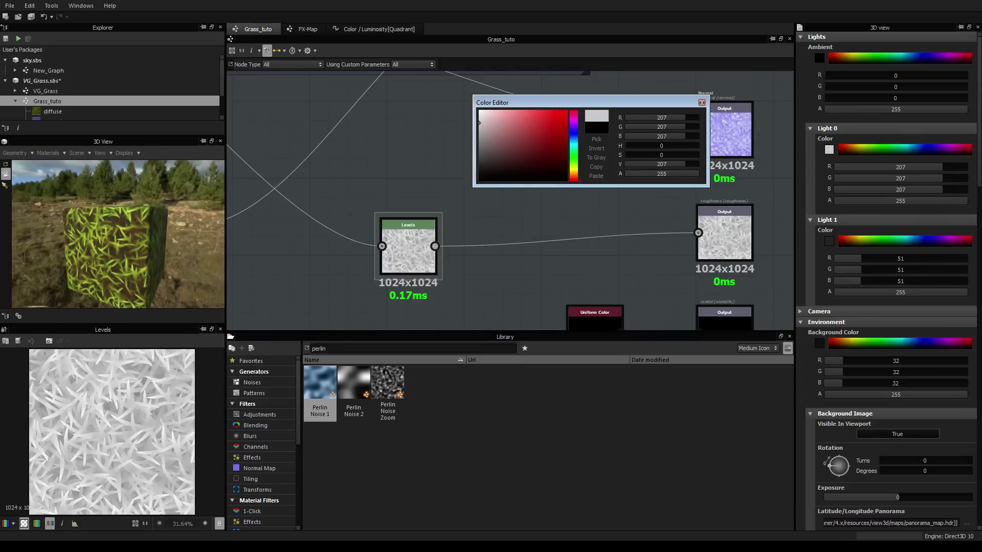
# Apply the bonifacio aragon stairs environment map from the library to the 3D view's scene
pyautogui.scroll(-3, 479, 123)
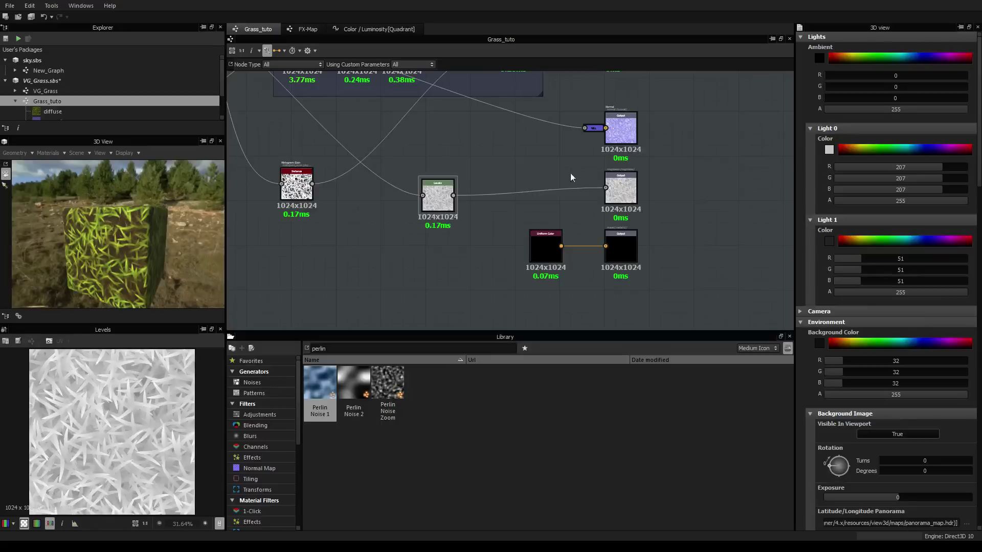
pyautogui.moveTo(567, 166); pyautogui.dragTo(572, 250, button='middle')
pyautogui.scroll(-1, 563, 244)
pyautogui.moveTo(416, 207); pyautogui.dragTo(530, 194, button='middle')
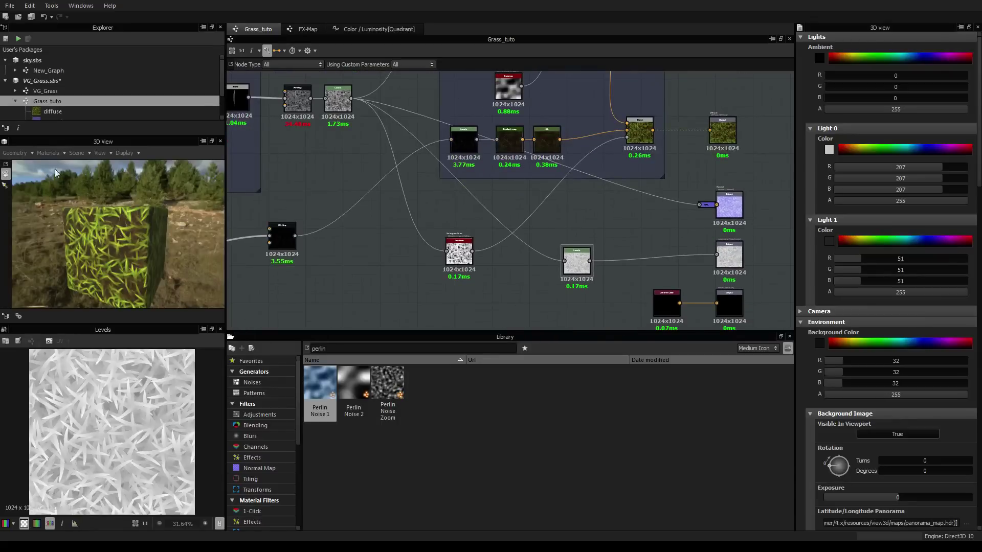
pyautogui.scroll(-5, 278, 449)
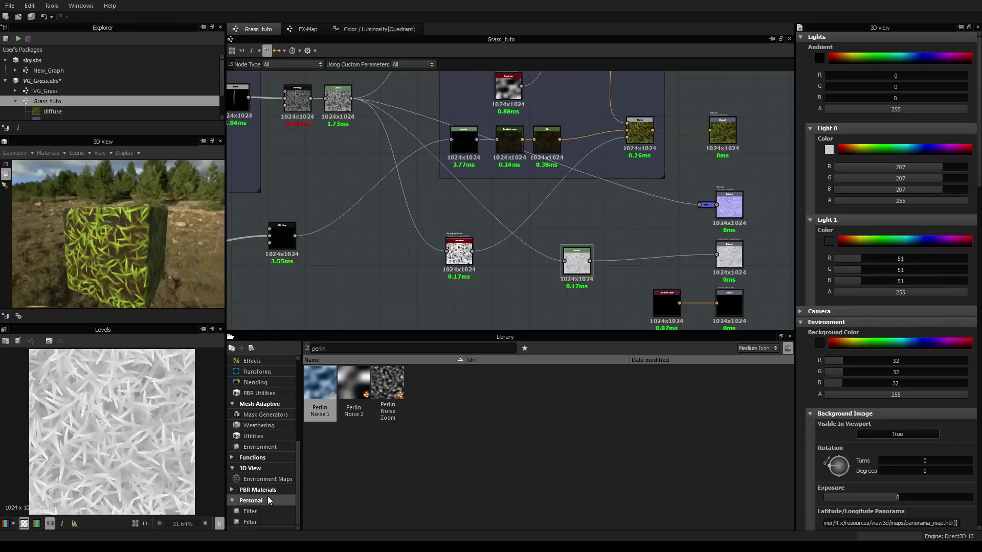
pyautogui.click(271, 480)
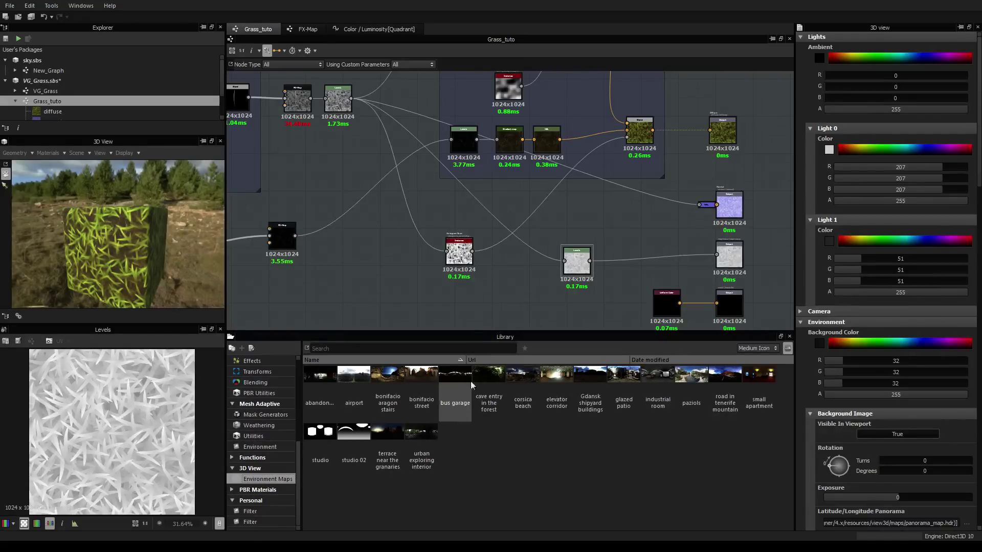
pyautogui.click(387, 376)
pyautogui.moveTo(387, 376); pyautogui.dragTo(121, 236)
pyautogui.scroll(4, 111, 217)
# Set the Histogram Scan node feeding the colour blend mask to position 0.47 and contrast 0.63
pyautogui.moveTo(501, 143); pyautogui.dragTo(457, 128, button='middle')
pyautogui.scroll(-1, 449, 152)
pyautogui.scroll(1, 444, 194)
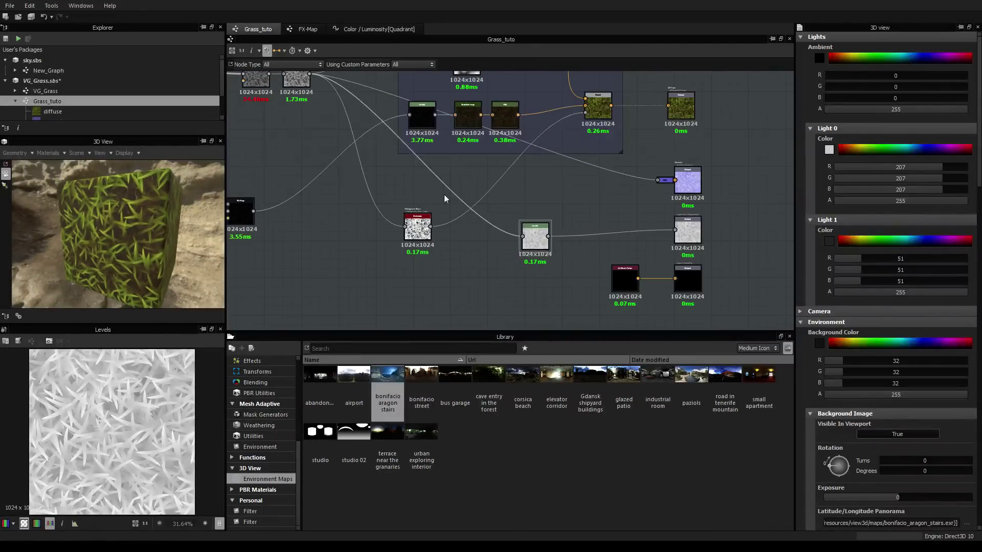
pyautogui.click(418, 232)
pyautogui.moveTo(912, 232); pyautogui.dragTo(910, 264)
pyautogui.moveTo(139, 220)
pyautogui.mouseDown()
pyautogui.moveTo(84, 279)
pyautogui.moveTo(145, 186)
pyautogui.moveTo(161, 183)
pyautogui.moveTo(138, 208)
pyautogui.mouseUp()
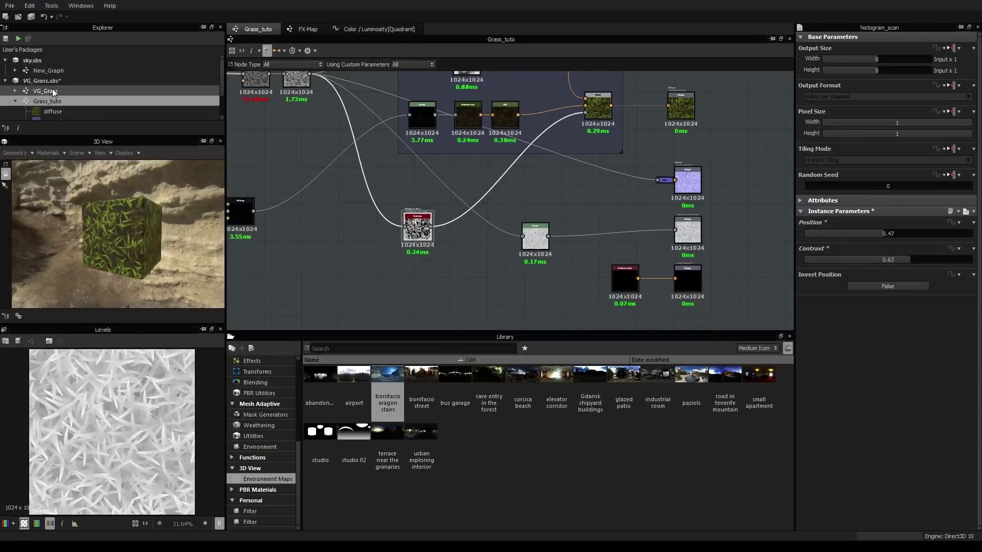
# Compare the reference VG_Grass graph with the current work and return to the whole Grass_tuto graph
pyautogui.moveTo(141, 214); pyautogui.dragTo(134, 234)
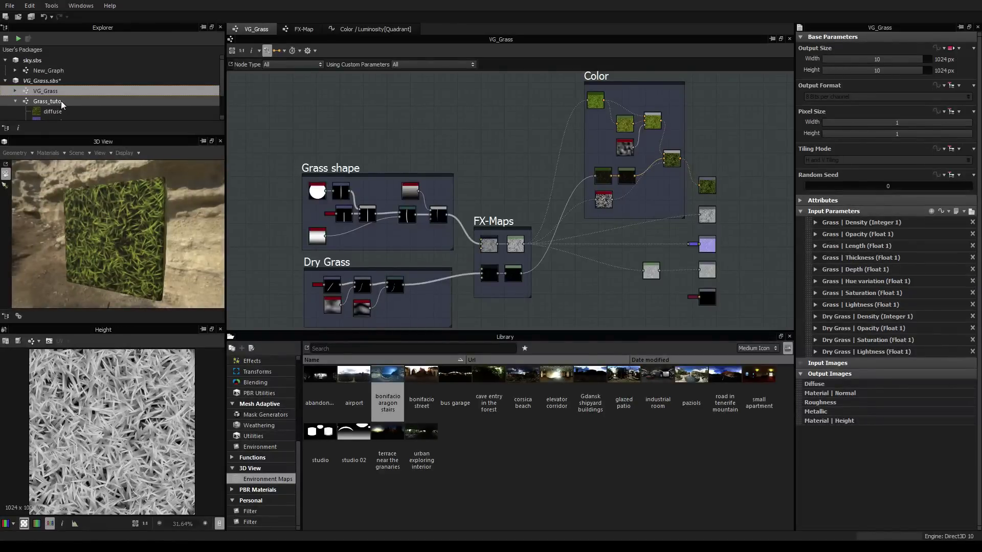
pyautogui.doubleClick(60, 100)
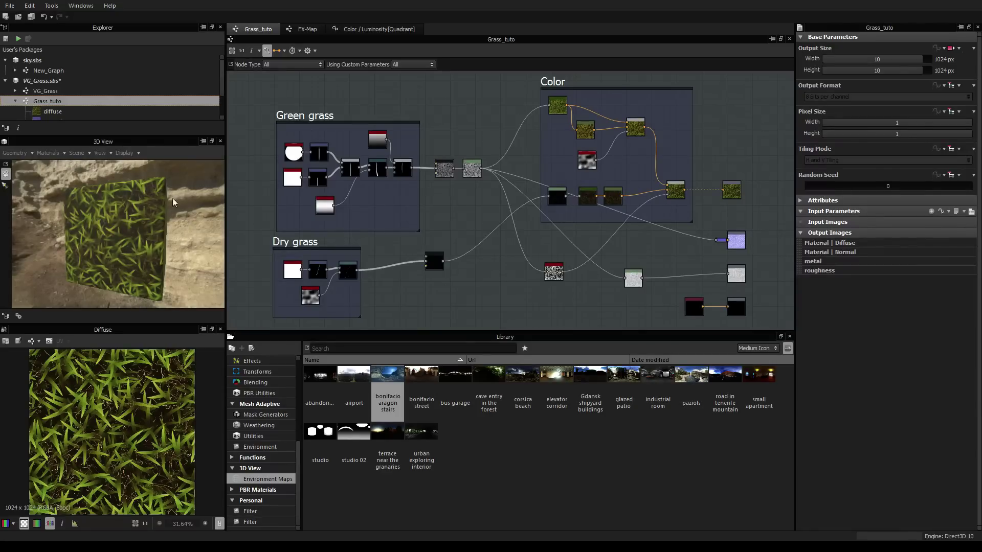
pyautogui.moveTo(597, 186); pyautogui.dragTo(596, 186, button='middle')
pyautogui.press('f')
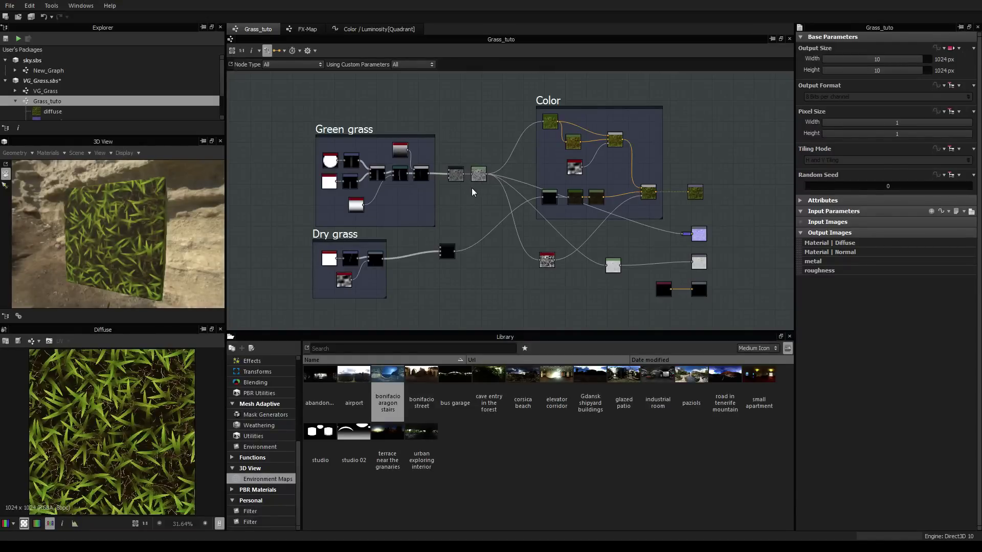
# Preview the final Blend node of the Green grass frame in the 2D view
pyautogui.scroll(8, 462, 180)
pyautogui.scroll(-3, 456, 176)
pyautogui.scroll(-4, 453, 174)
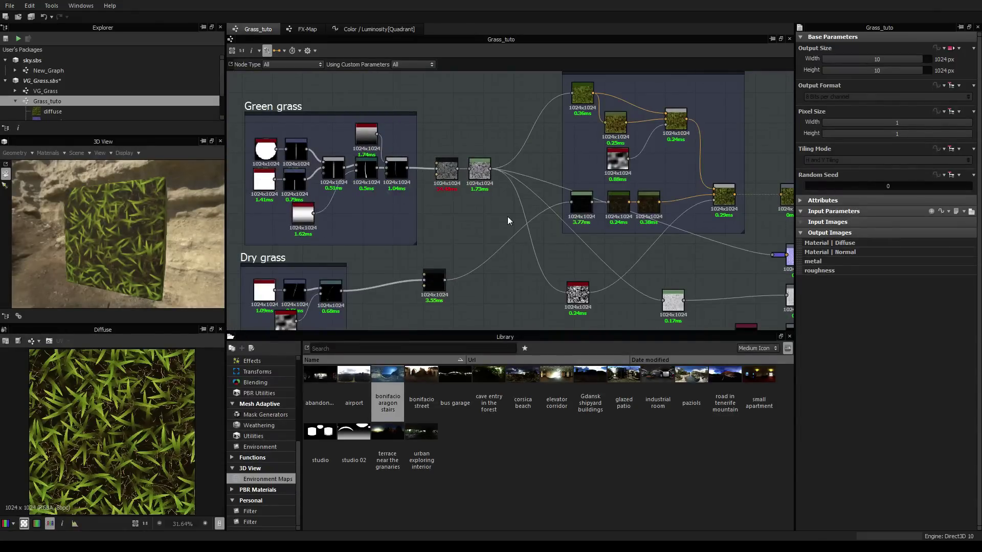
pyautogui.moveTo(508, 221)
pyautogui.mouseDown(button='middle')
pyautogui.moveTo(487, 213)
pyautogui.moveTo(499, 217)
pyautogui.mouseUp(button='middle')
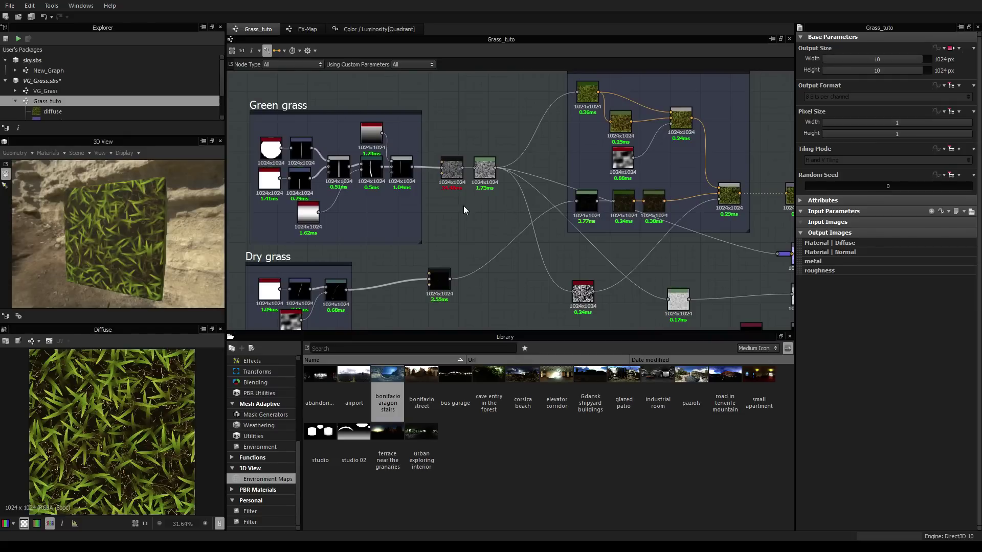
pyautogui.scroll(2, 459, 211)
pyautogui.doubleClick(377, 149)
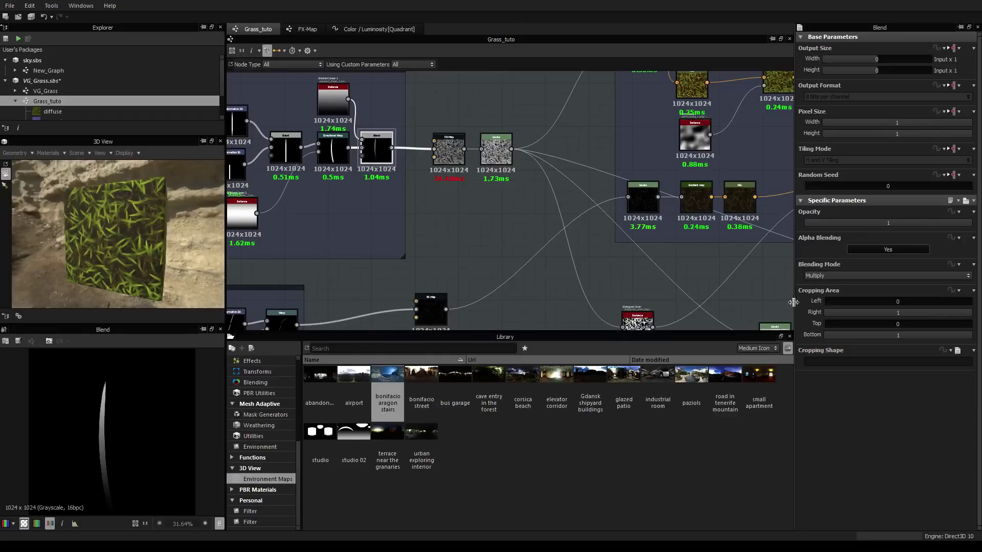
# Try an intensity of 50 on the green grass Directional Warp, check the grass in 3D, and settle on 32.1
pyautogui.moveTo(323, 160); pyautogui.dragTo(379, 162, button='middle')
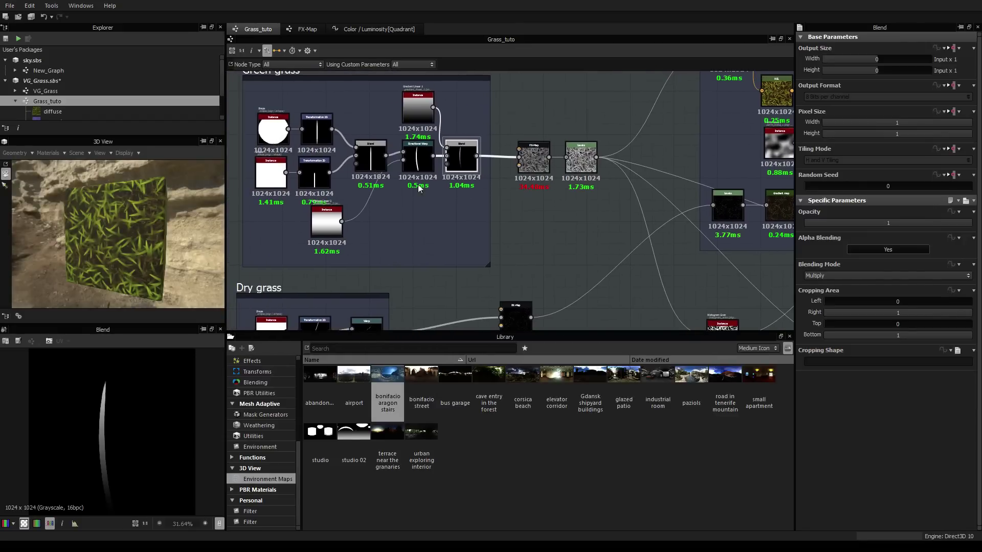
pyautogui.scroll(-2, 448, 194)
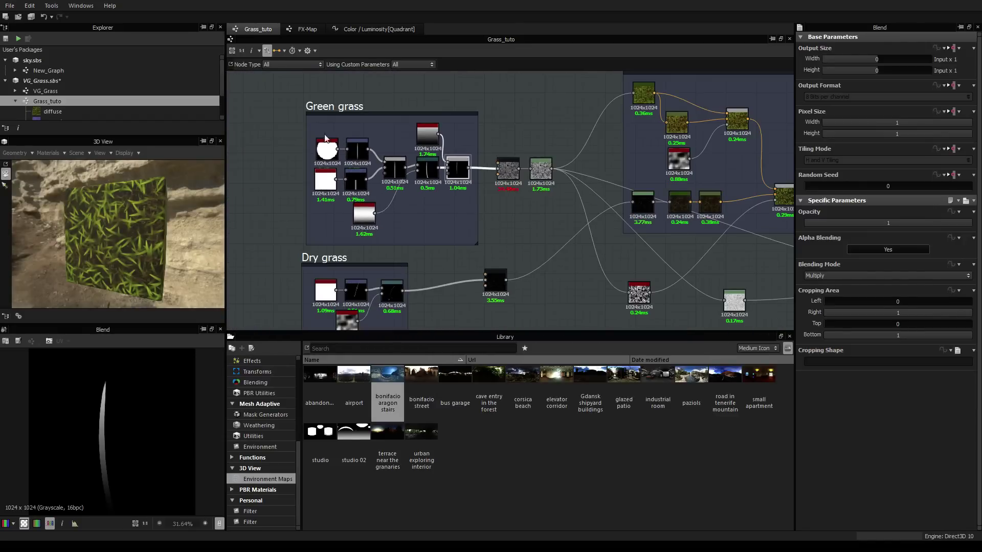
pyautogui.scroll(5, 308, 159)
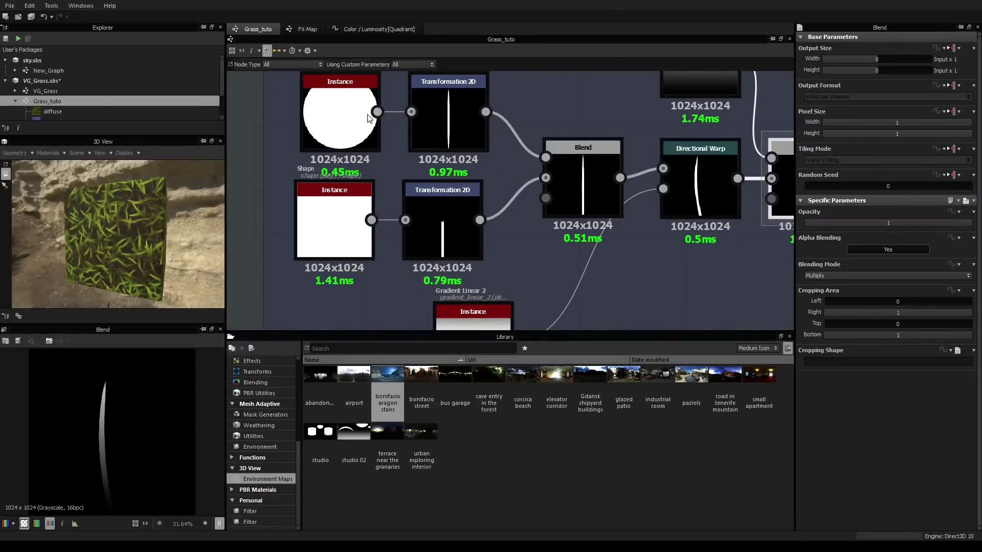
pyautogui.moveTo(524, 198); pyautogui.dragTo(331, 219, button='middle')
pyautogui.scroll(4, 334, 217)
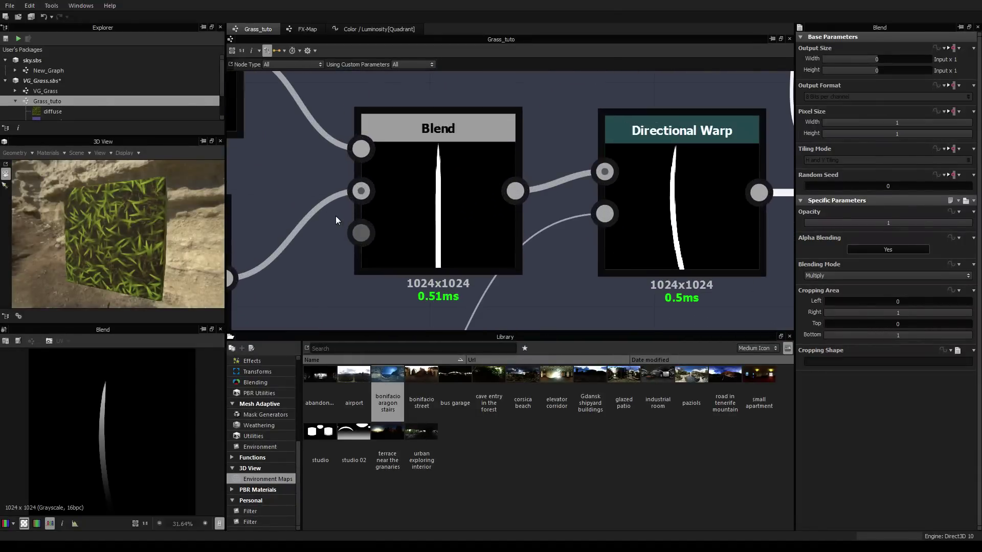
pyautogui.moveTo(659, 220); pyautogui.dragTo(449, 199, button='middle')
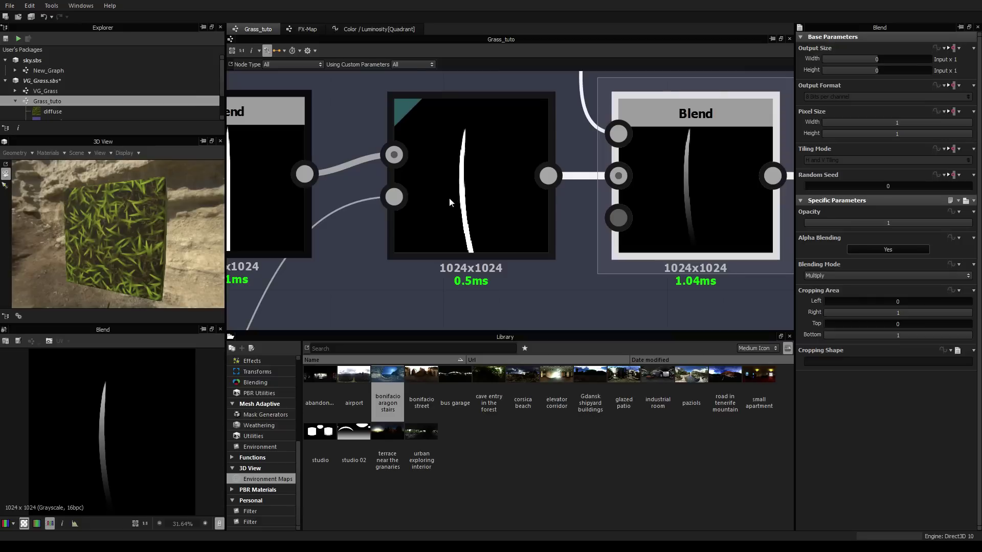
pyautogui.click(495, 186)
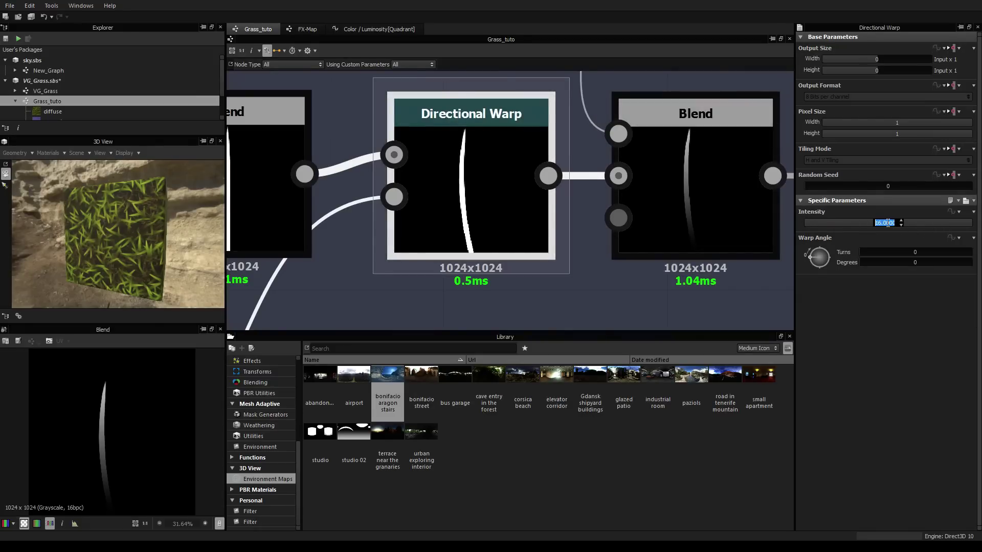
pyautogui.write('50')
pyautogui.press('Return')
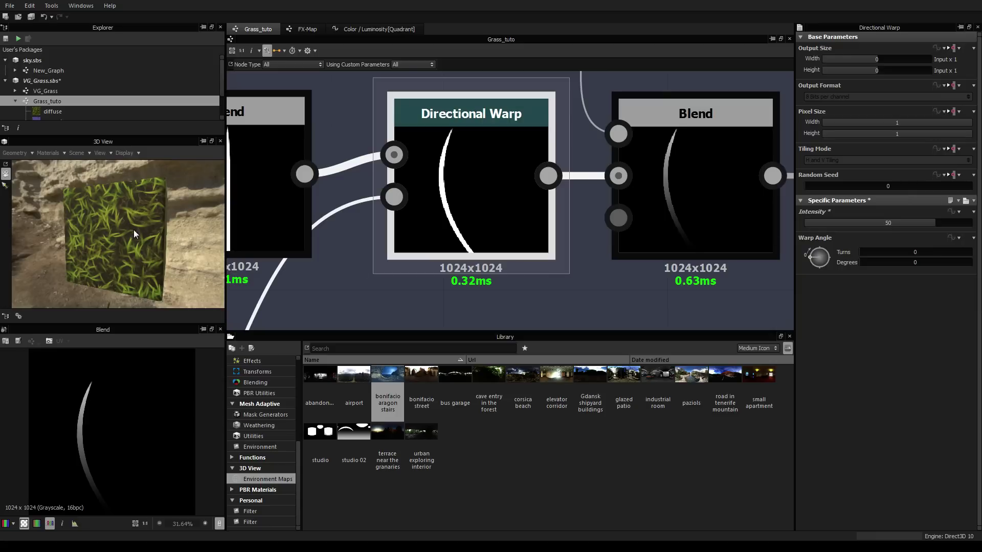
pyautogui.scroll(5, 144, 229)
pyautogui.scroll(-1, 144, 229)
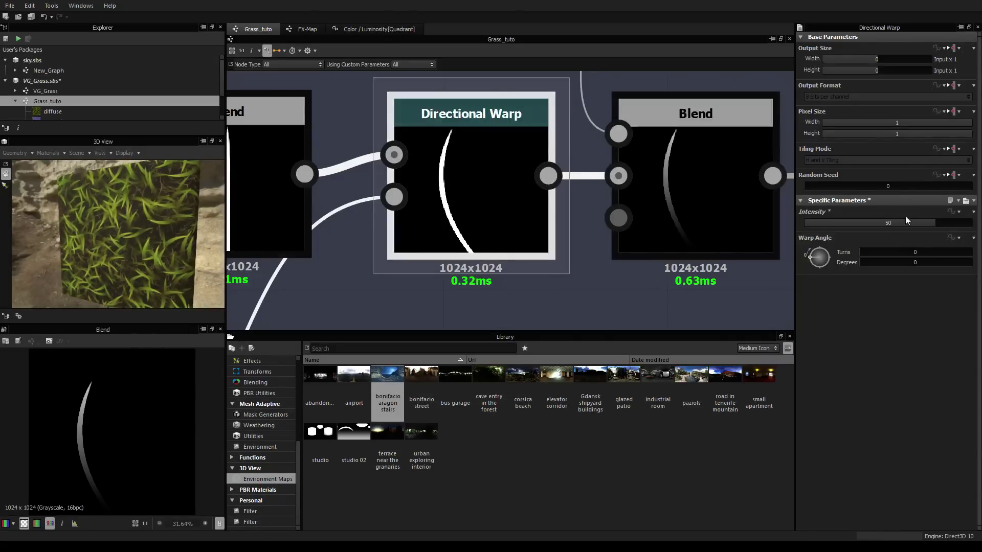
pyautogui.moveTo(932, 223); pyautogui.dragTo(889, 233)
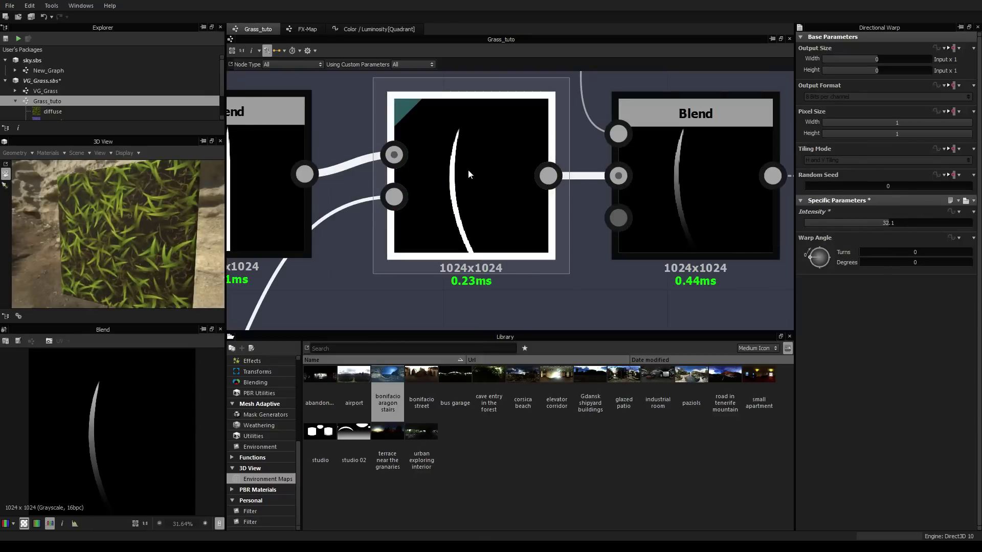
# Expose the Directional Warp's Intensity as a graph input with the identifier prefix Curviness_
pyautogui.rightClick(468, 170)
pyautogui.click(495, 228)
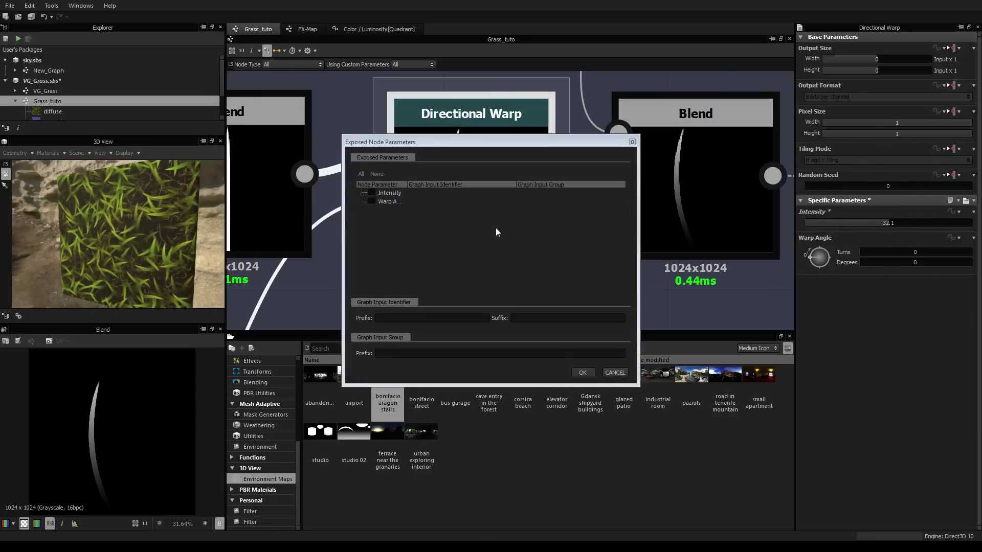
pyautogui.click(372, 193)
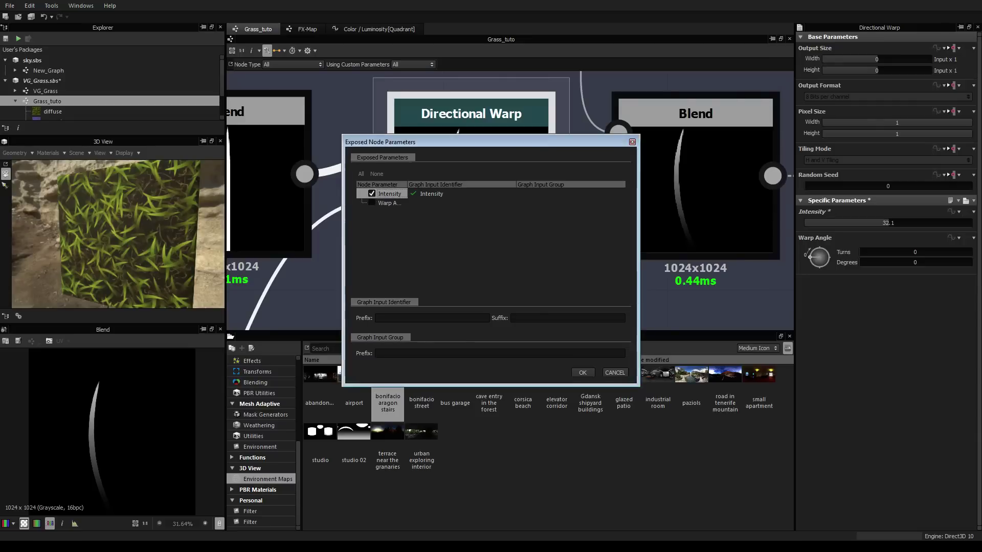
pyautogui.click(378, 318)
pyautogui.write('Curviness')
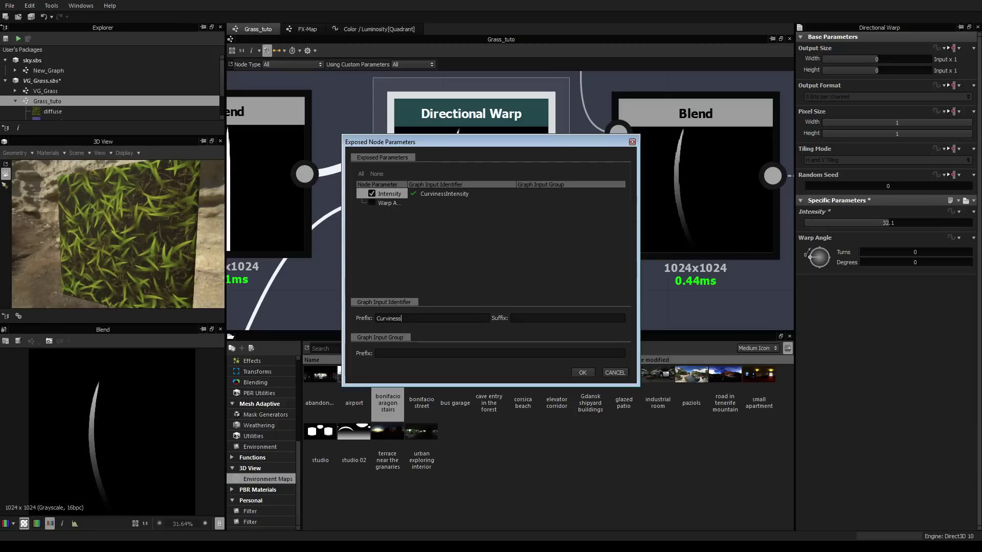
pyautogui.write('_')
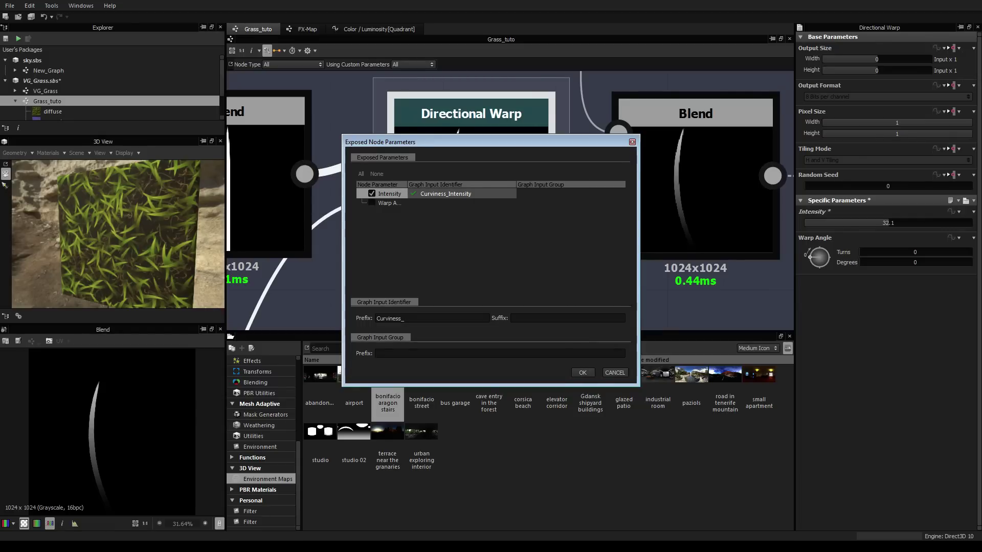
pyautogui.click(582, 373)
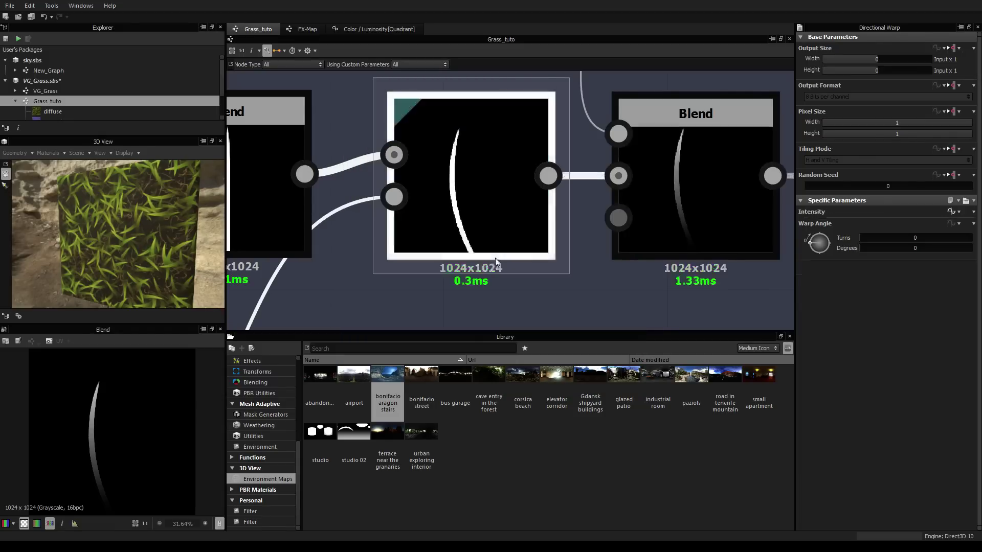
# Open the green grass FX-Map for editing and inspect its Quadrant node's parameters
pyautogui.moveTo(651, 219); pyautogui.dragTo(421, 195, button='middle')
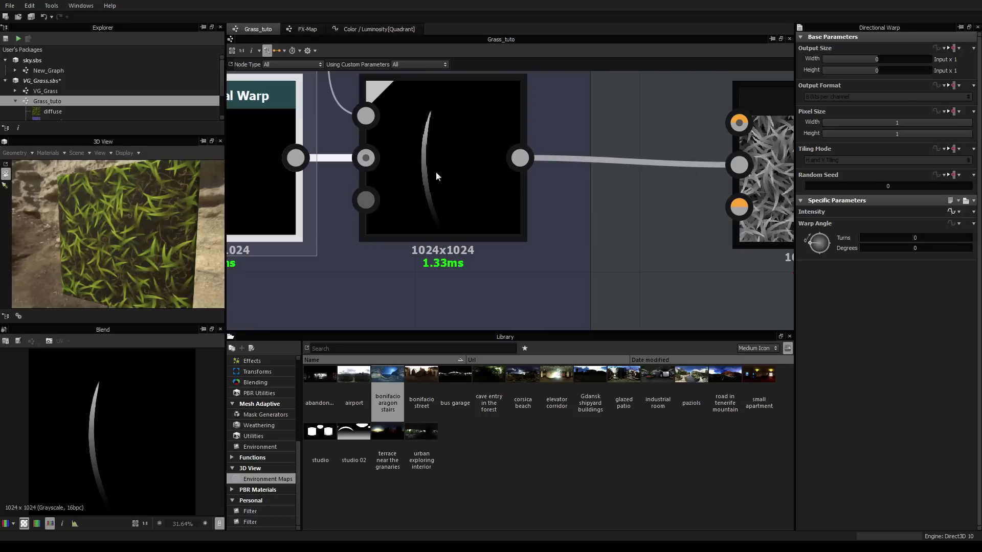
pyautogui.click(450, 166)
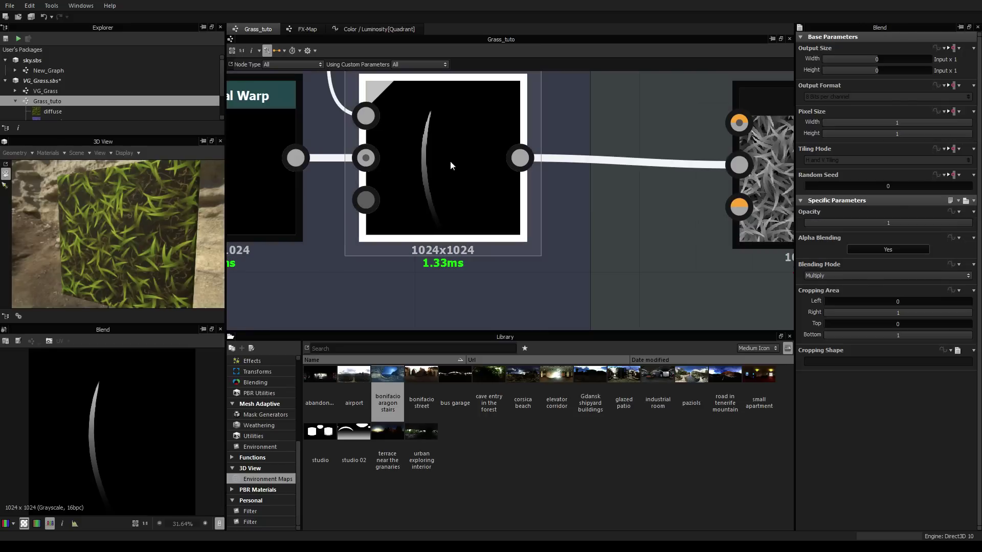
pyautogui.scroll(-3, 471, 153)
pyautogui.scroll(-3, 449, 124)
pyautogui.scroll(4, 419, 139)
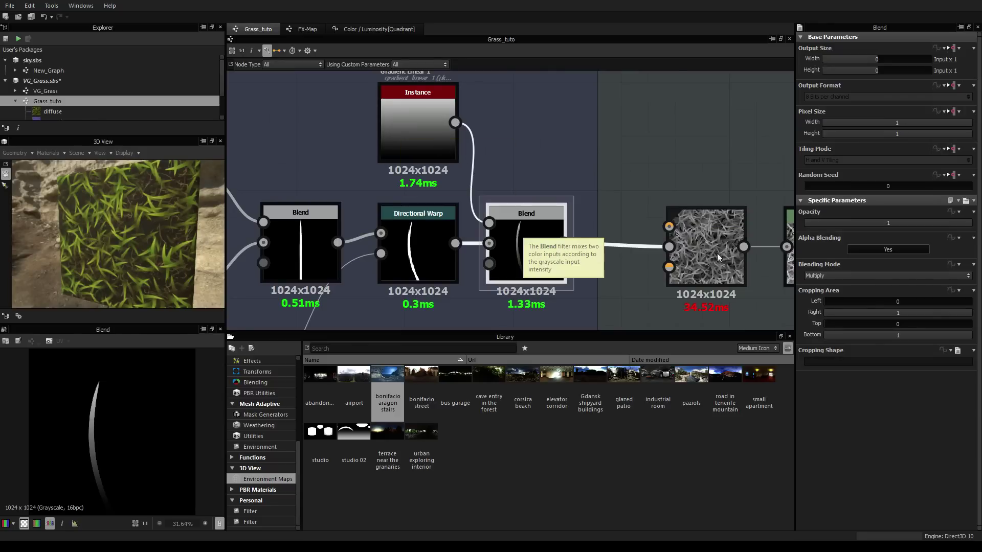
pyautogui.moveTo(716, 218); pyautogui.dragTo(459, 172, button='middle')
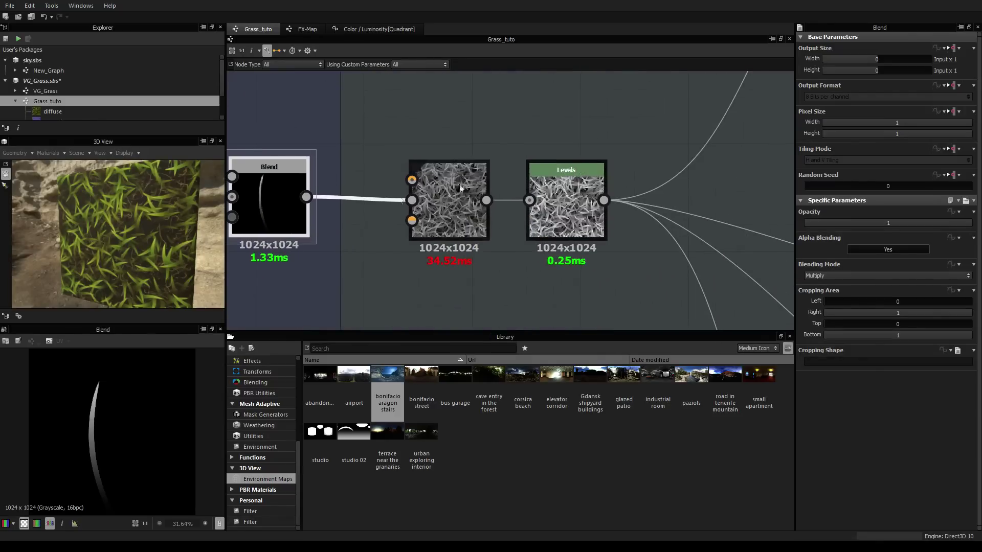
pyautogui.scroll(3, 520, 256)
pyautogui.scroll(1, 542, 256)
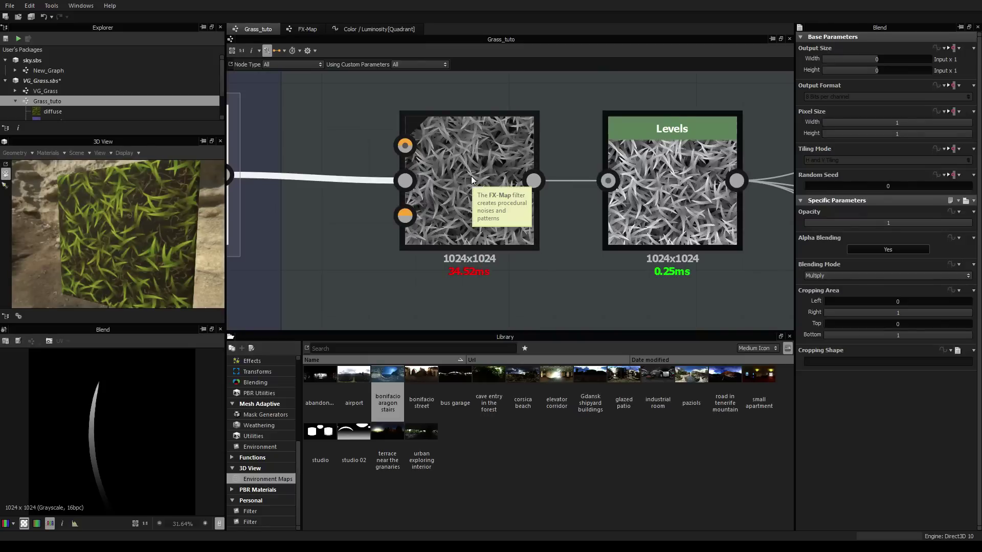
pyautogui.click(470, 175)
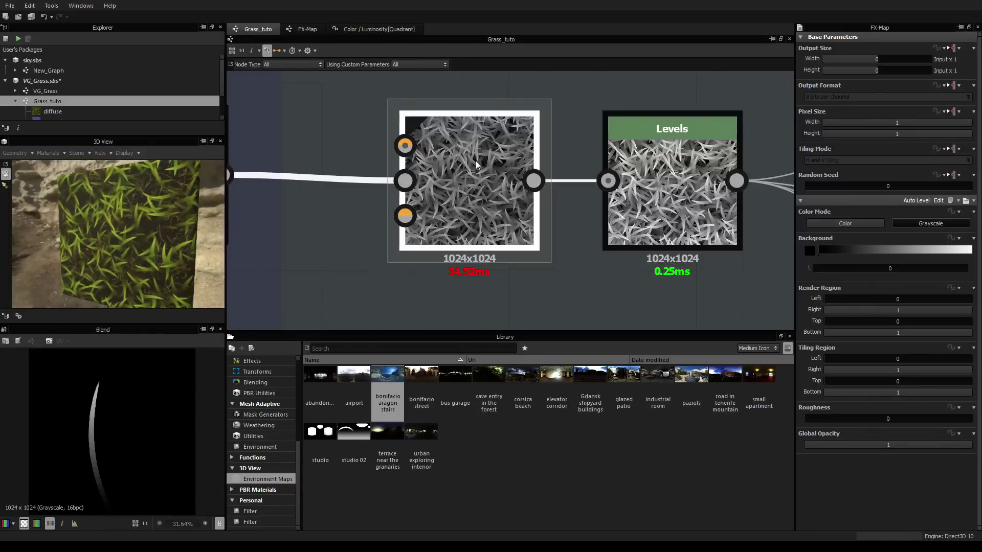
pyautogui.doubleClick(476, 160)
pyautogui.click(543, 256)
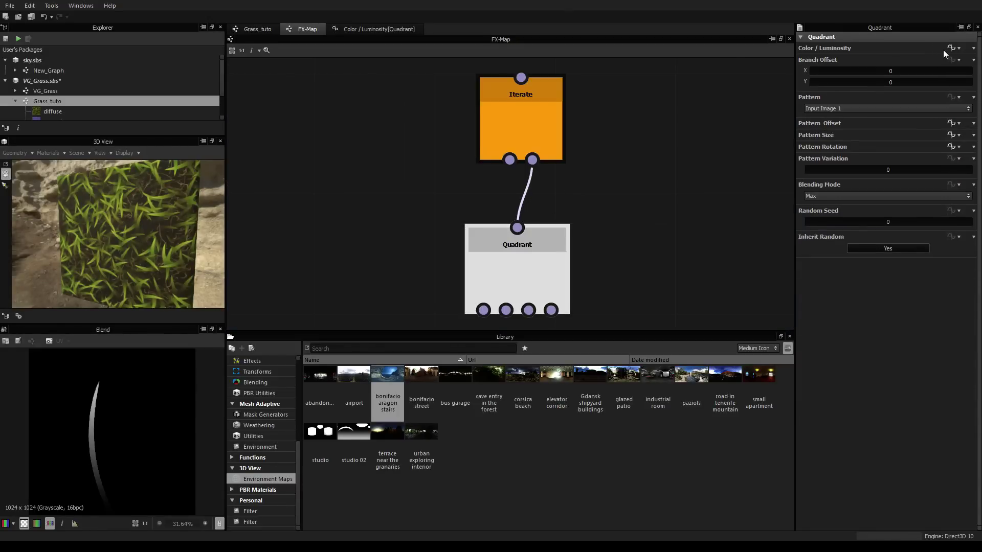
# Set the Iterate node's iterations to 1280 to make the grass denser
pyautogui.click(541, 110)
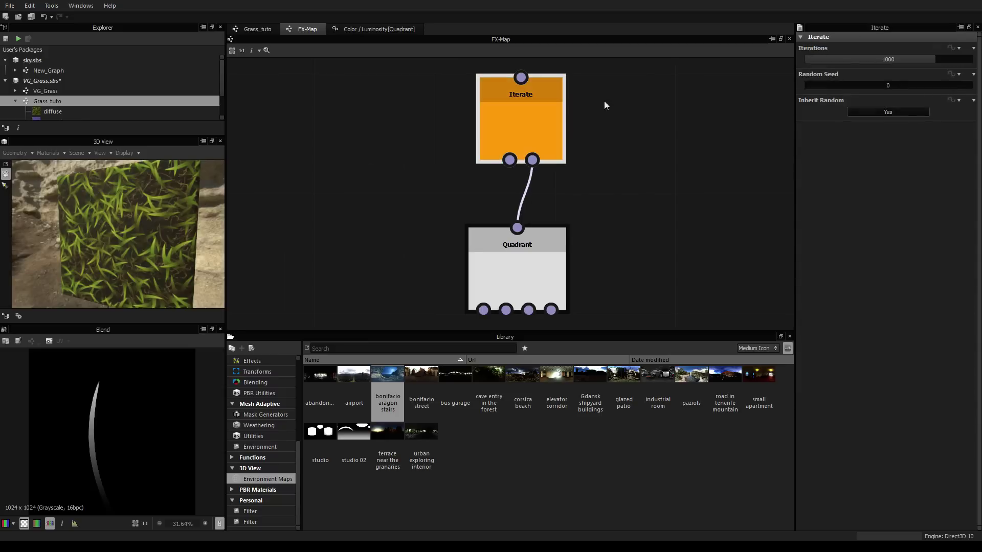
pyautogui.moveTo(934, 58); pyautogui.dragTo(833, 65)
pyautogui.moveTo(894, 65); pyautogui.dragTo(974, 64)
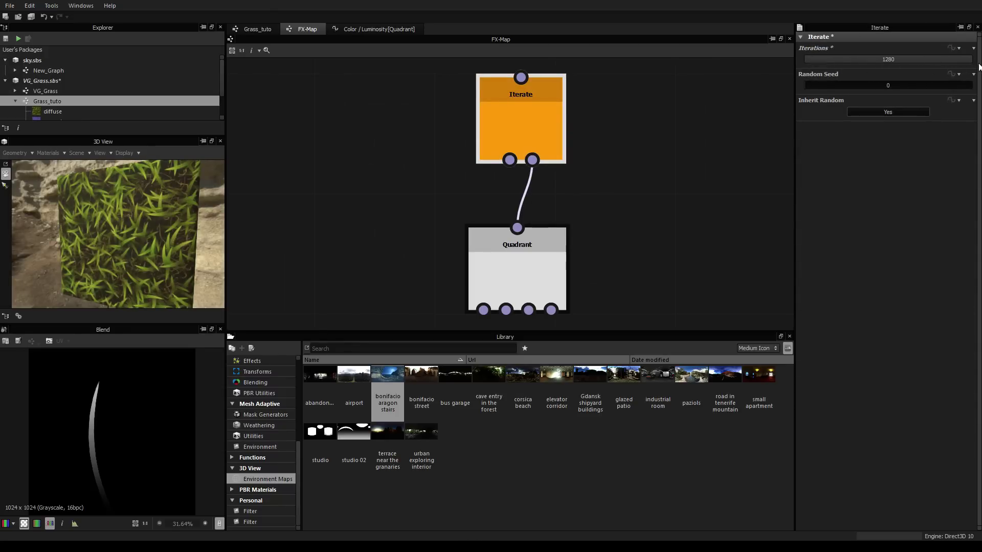
# Try to expose the Iterate node's Iterations parameter using the suggested input name
pyautogui.click(953, 48)
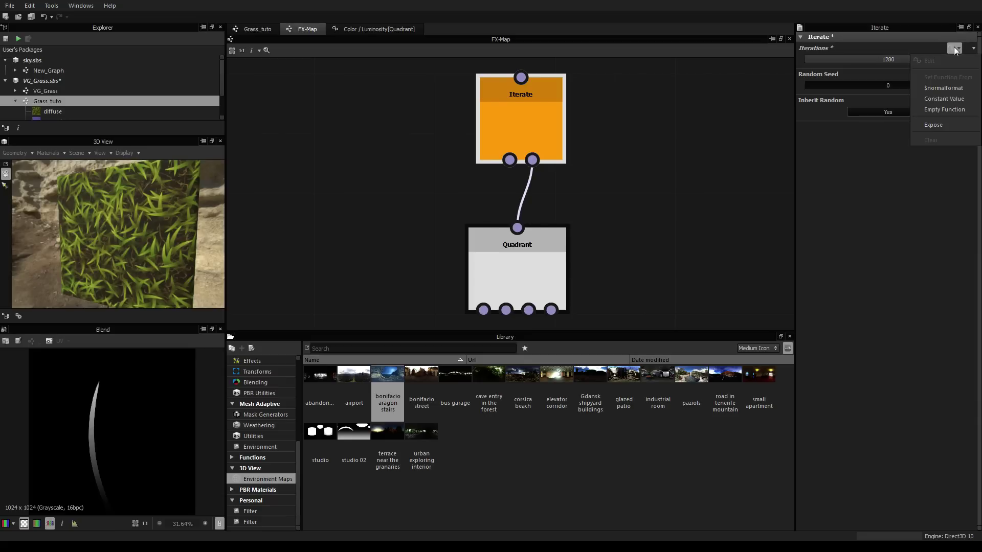
pyautogui.click(935, 125)
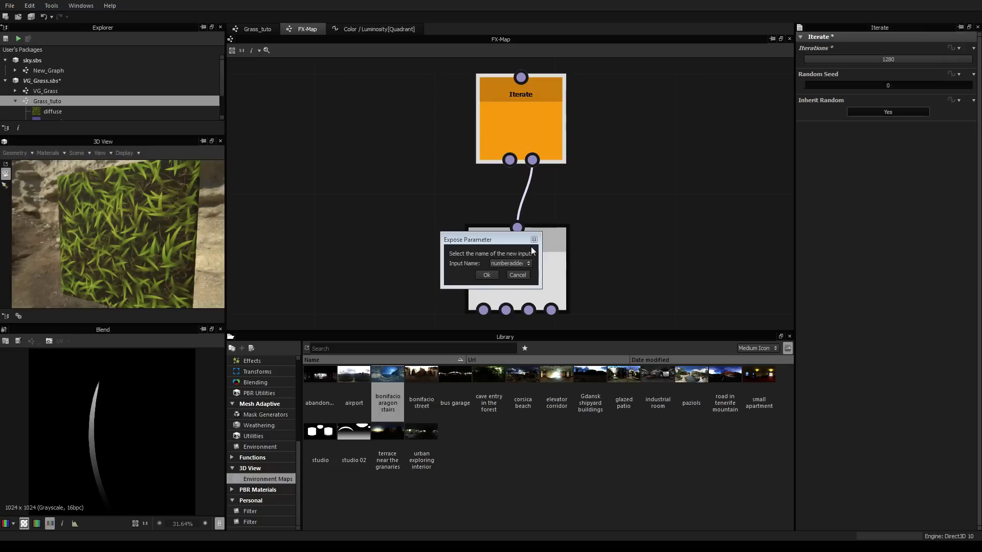
pyautogui.press('Return')
pyautogui.rightClick(532, 106)
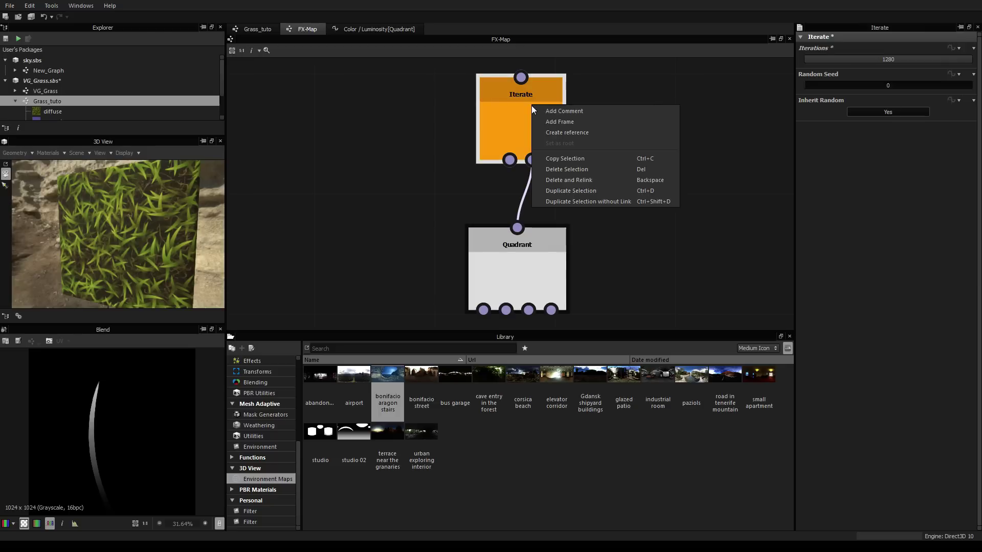
pyautogui.click(643, 97)
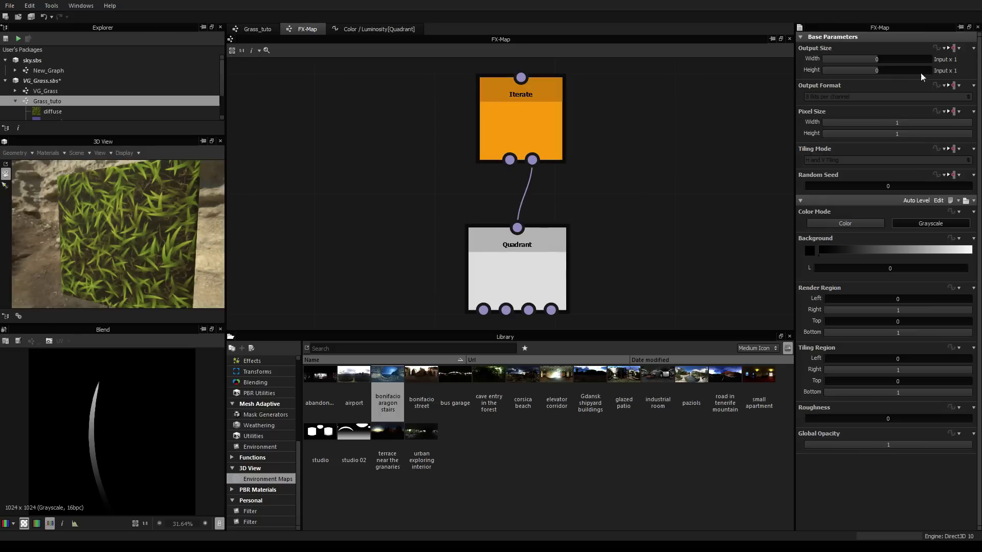
# Try to expose the Iterate node's Iterations parameter under a new input named GrassDensity
pyautogui.click(553, 105)
pyautogui.click(959, 48)
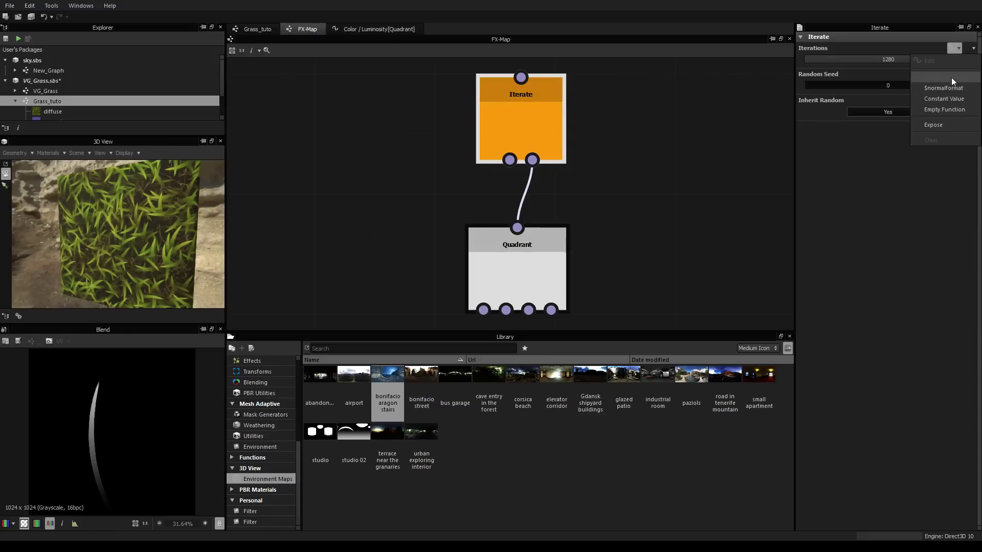
pyautogui.click(944, 125)
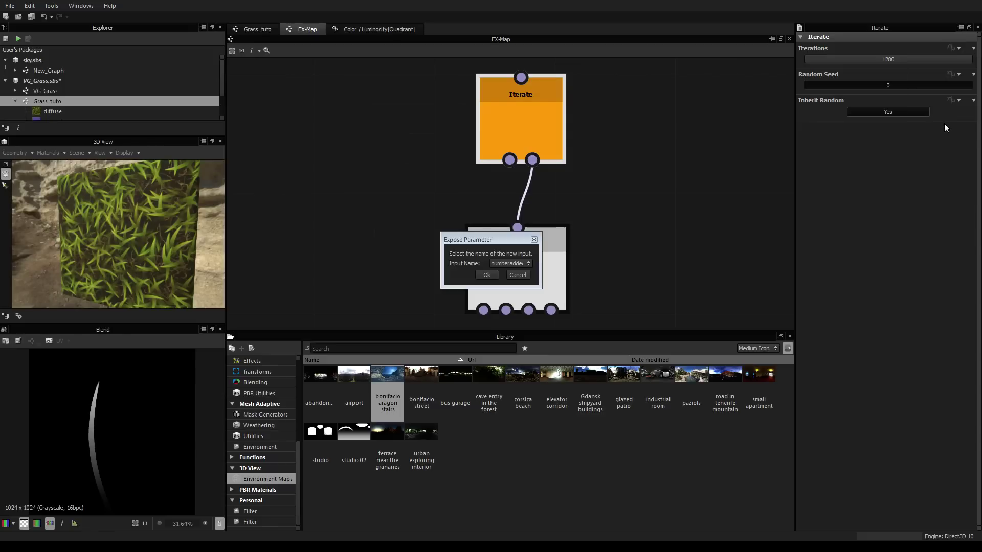
pyautogui.click(527, 265)
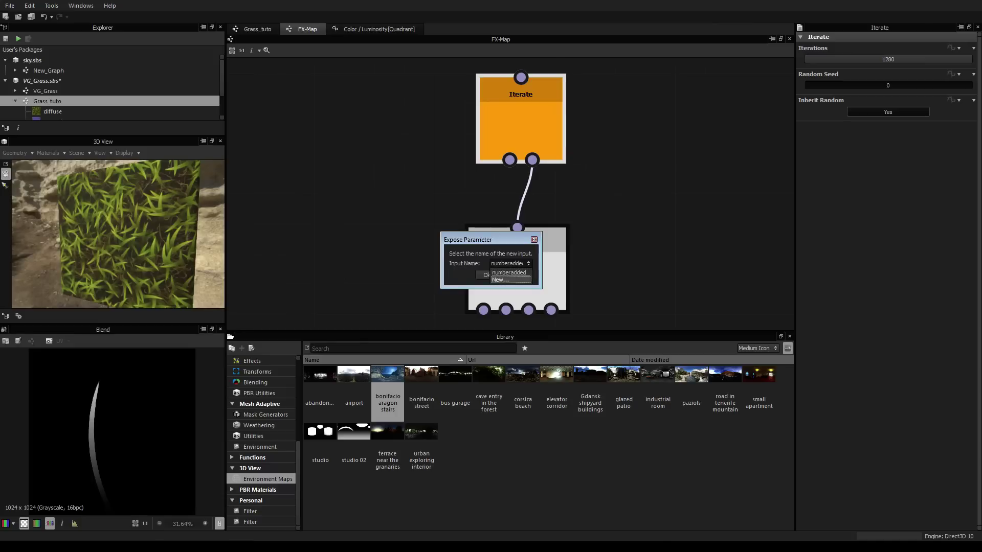
pyautogui.click(504, 280)
pyautogui.write('Grass Density')
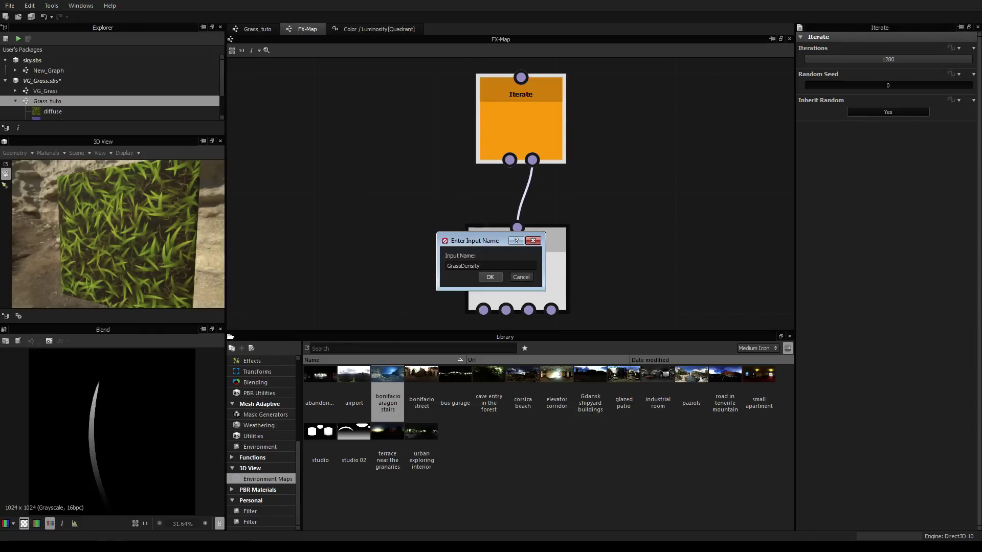
pyautogui.click(490, 276)
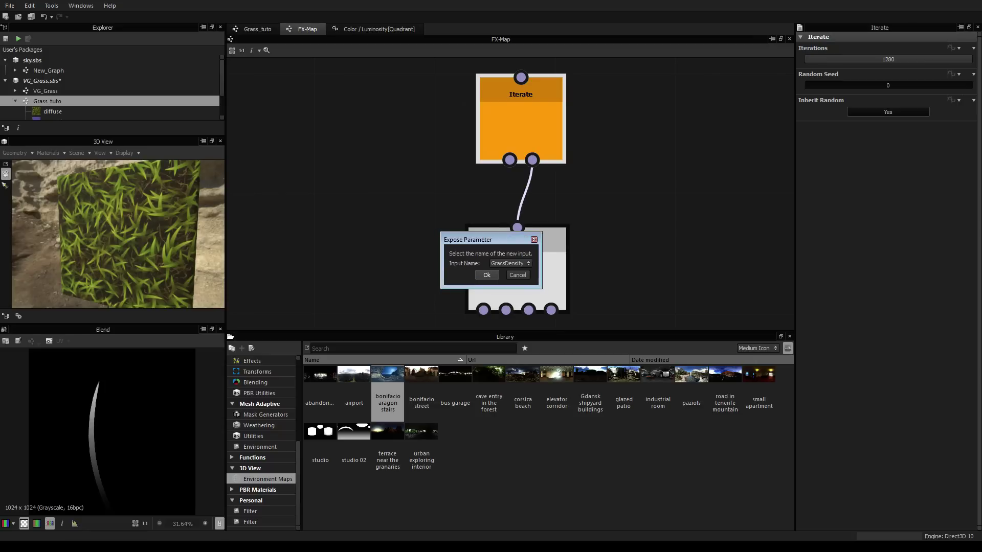
pyautogui.click(487, 275)
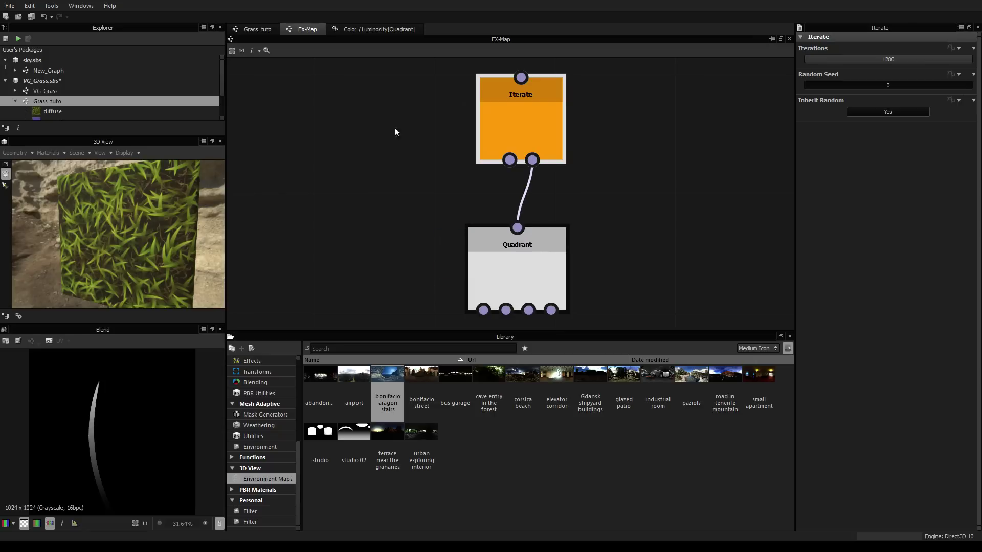
# Add a Float1 input parameter to the Grass_tuto graph with the identifier Grass_Density
pyautogui.click(259, 32)
pyautogui.scroll(-4, 734, 309)
pyautogui.moveTo(734, 309); pyautogui.dragTo(549, 278, button='middle')
pyautogui.click(726, 182)
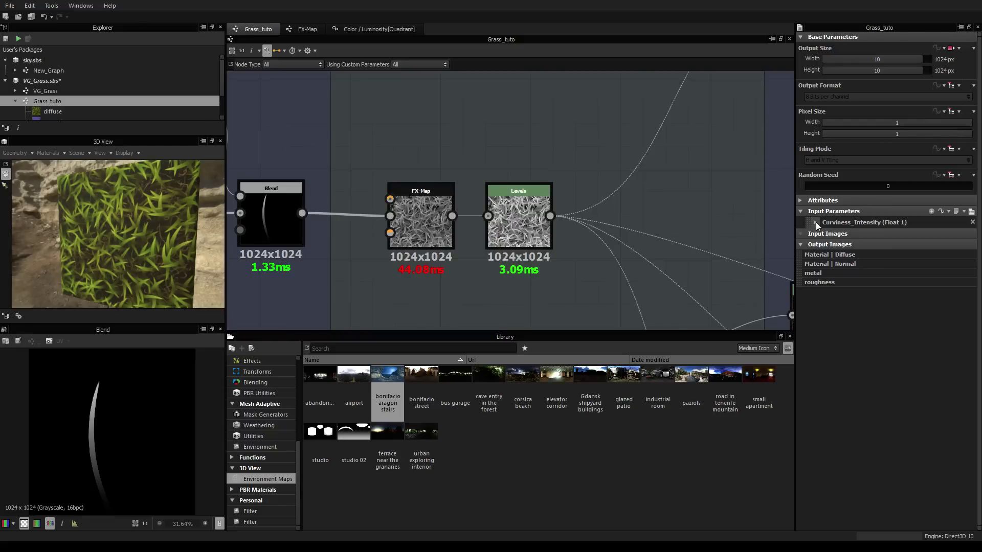
pyautogui.click(931, 211)
pyautogui.click(880, 245)
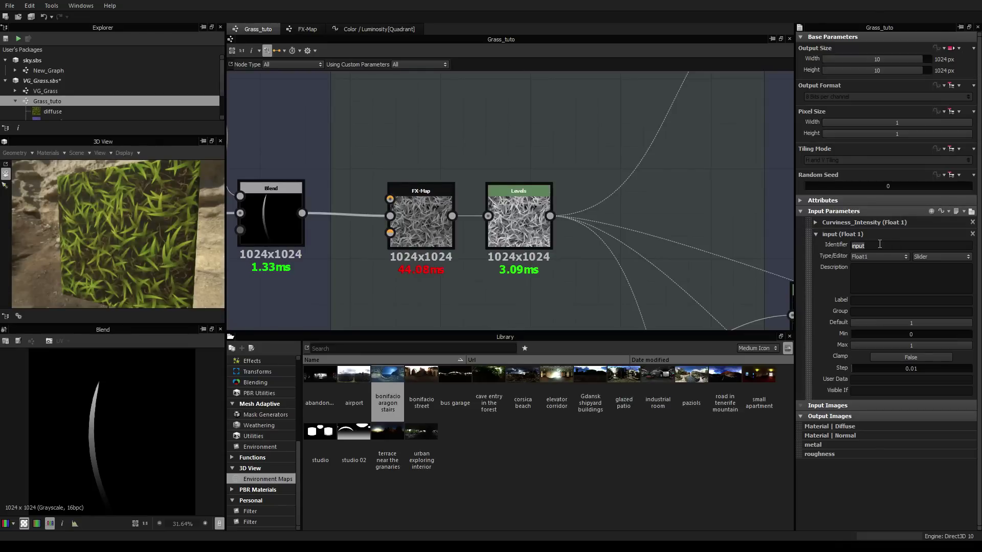
pyautogui.write('Grass-Density')
pyautogui.press('BackSpace')
pyautogui.write('_')
pyautogui.moveTo(876, 243); pyautogui.dragTo(850, 244)
pyautogui.moveTo(893, 246); pyautogui.dragTo(836, 240)
pyautogui.click(552, 121)
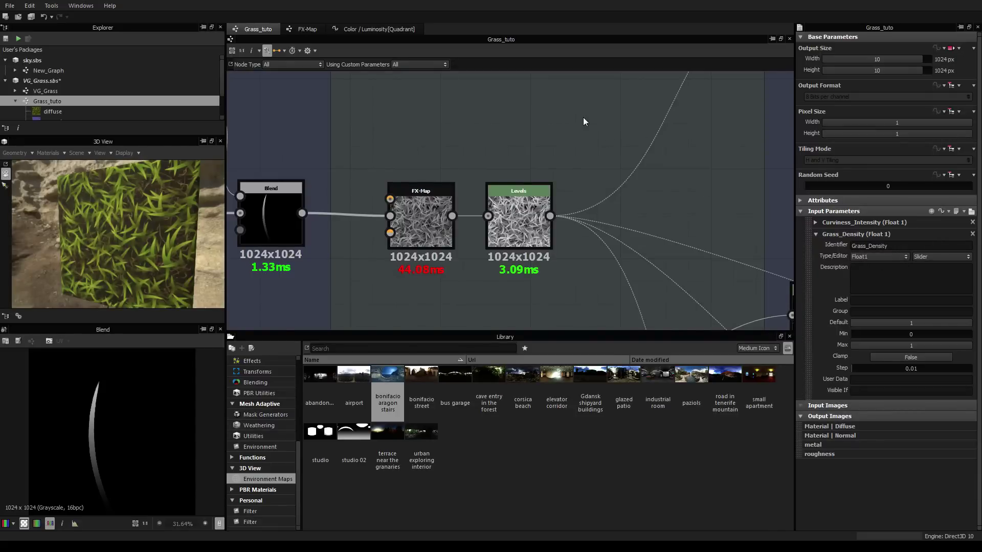
# Open the green grass FX-Map for editing and select its Iterate node
pyautogui.moveTo(369, 149); pyautogui.dragTo(486, 149, button='middle')
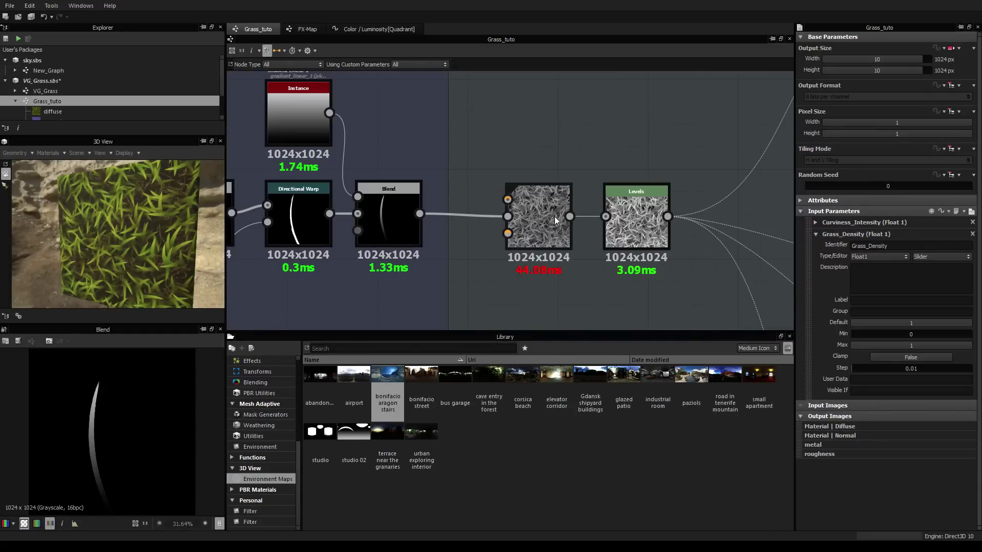
pyautogui.click(530, 212)
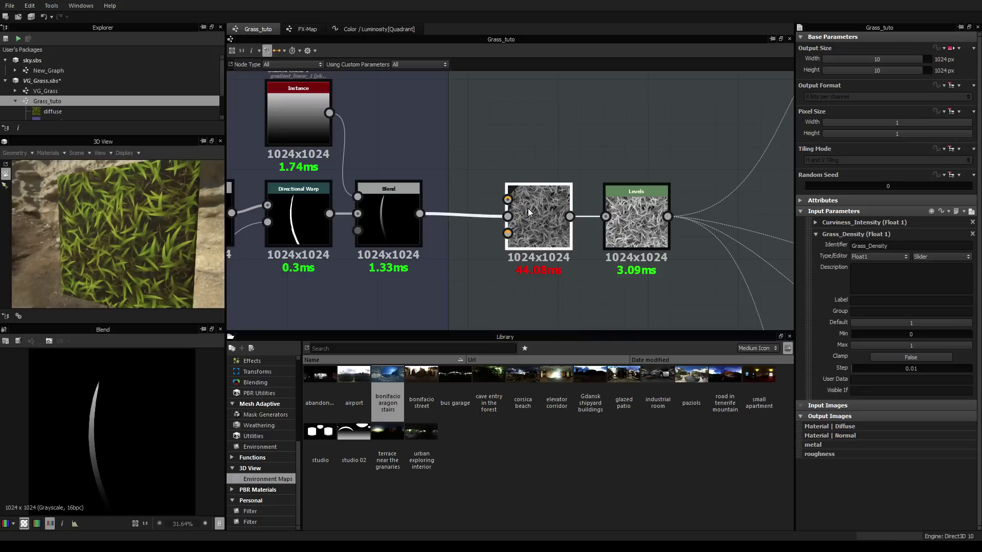
pyautogui.doubleClick(529, 212)
pyautogui.click(514, 108)
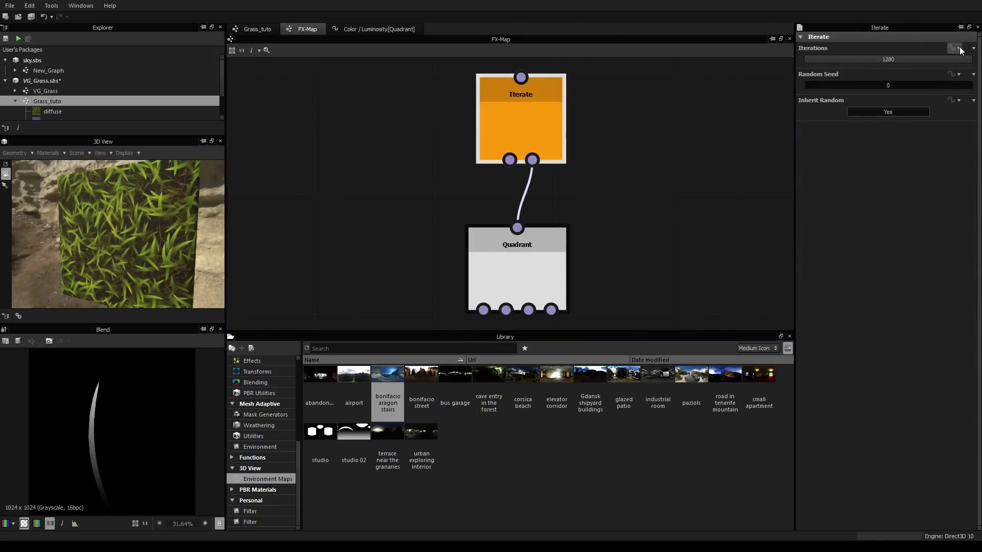
pyautogui.click(960, 47)
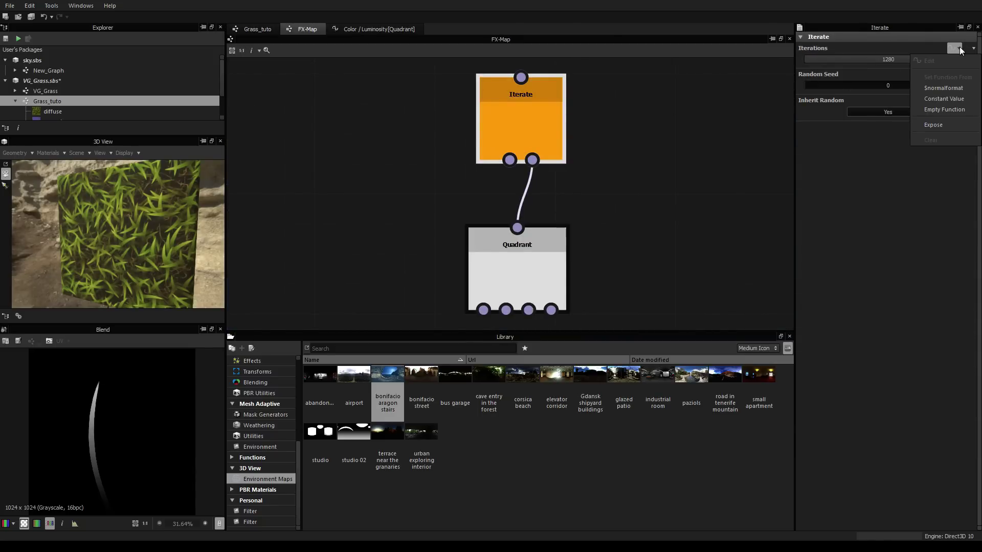
pyautogui.click(938, 123)
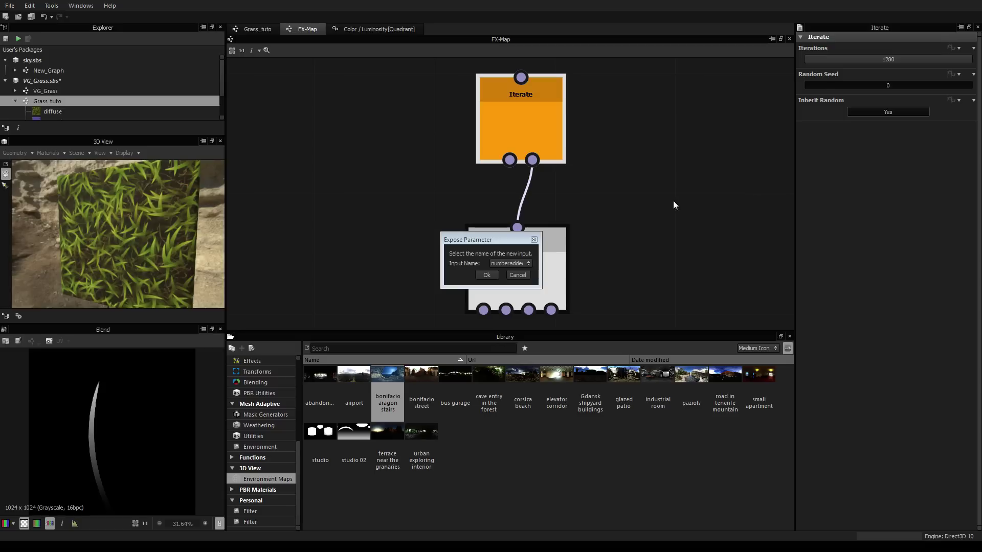
pyautogui.click(527, 266)
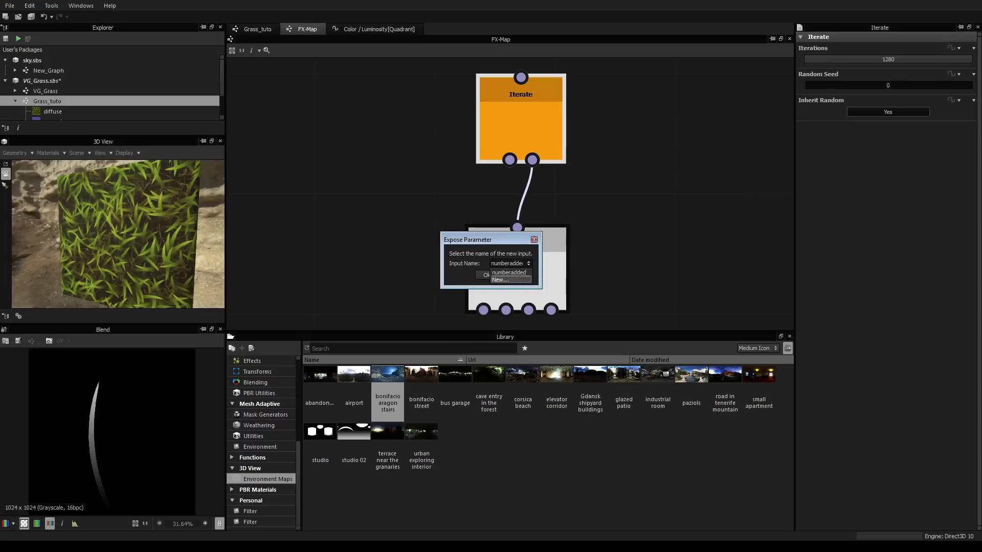
pyautogui.click(509, 273)
pyautogui.click(517, 275)
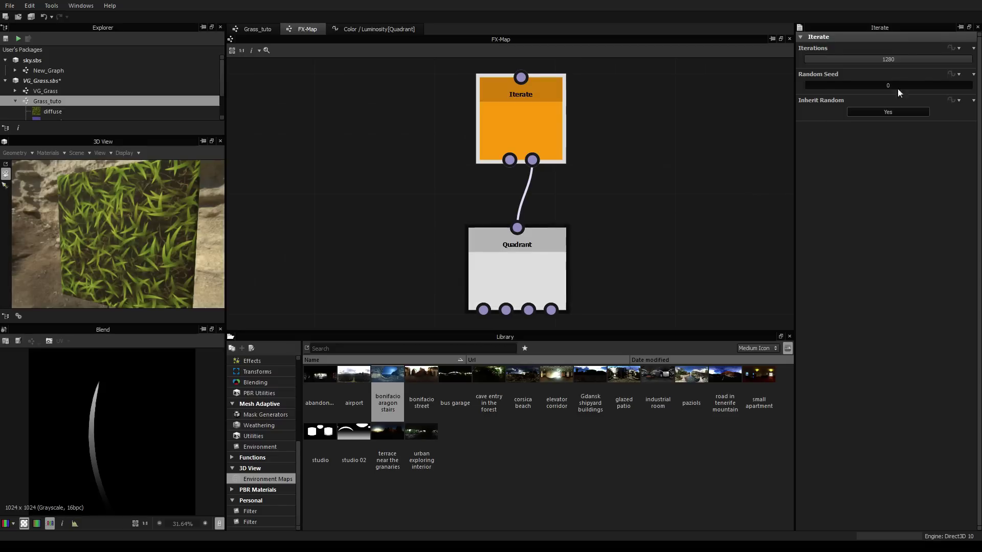
# Assign an empty function to the Iterate node's Iterations parameter and open that function for editing
pyautogui.click(958, 49)
pyautogui.click(953, 111)
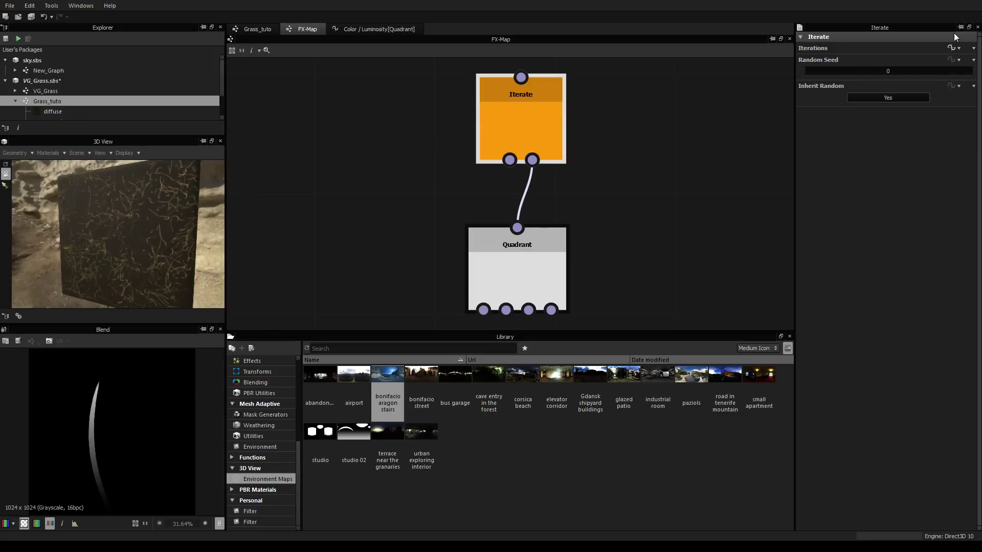
pyautogui.click(950, 47)
# Add a Get Float node to the Iterations function and make it read the Grass_Density variable
pyautogui.rightClick(589, 153)
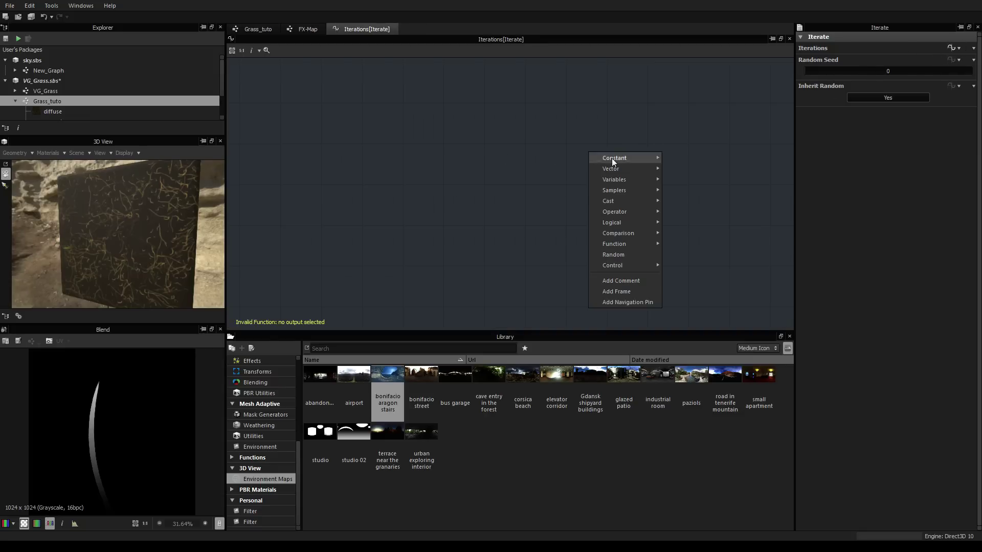
pyautogui.moveTo(628, 180)
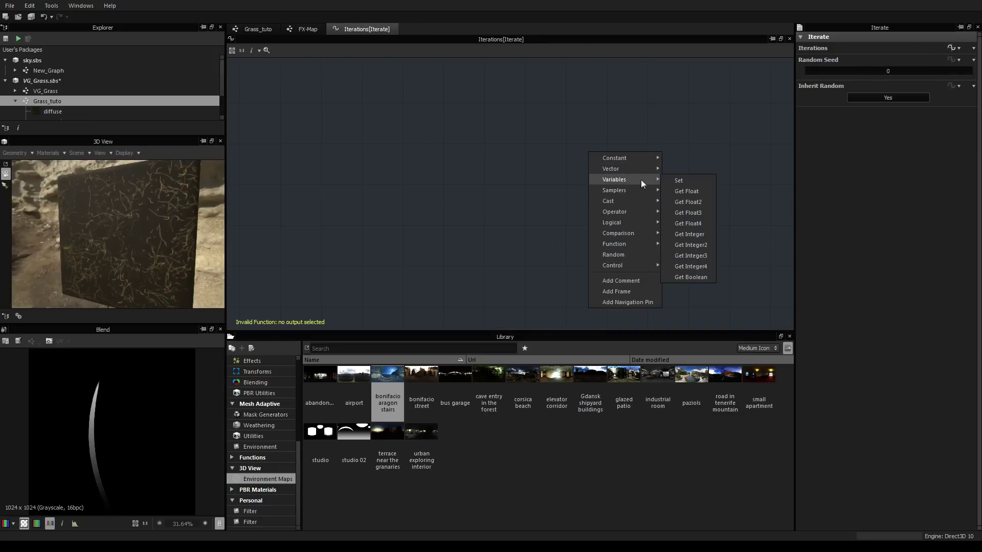
pyautogui.click(687, 191)
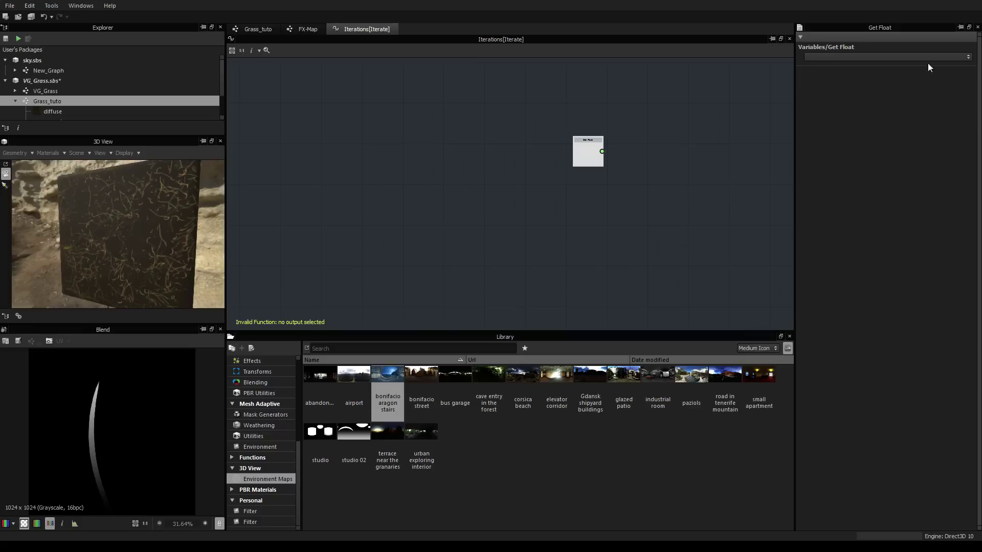
pyautogui.click(967, 57)
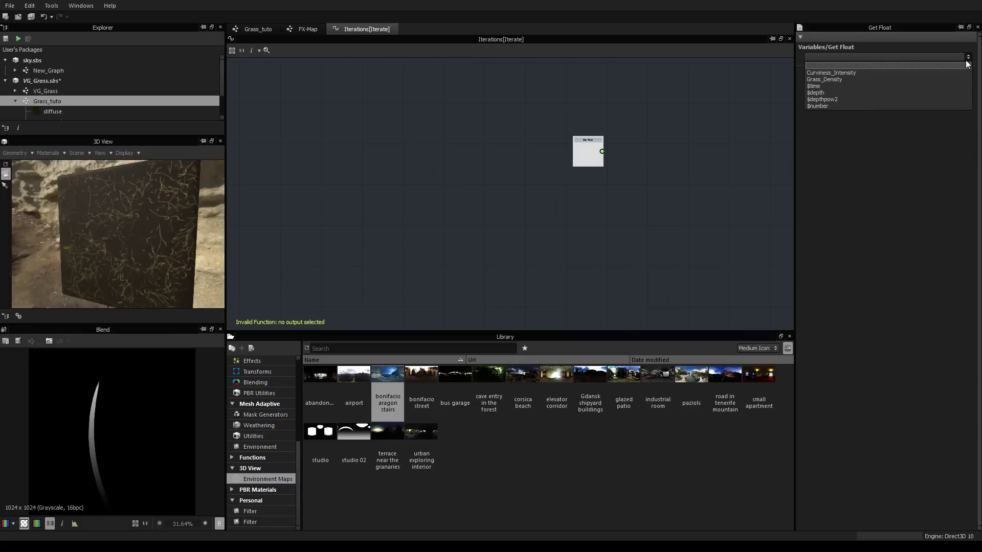
pyautogui.click(859, 79)
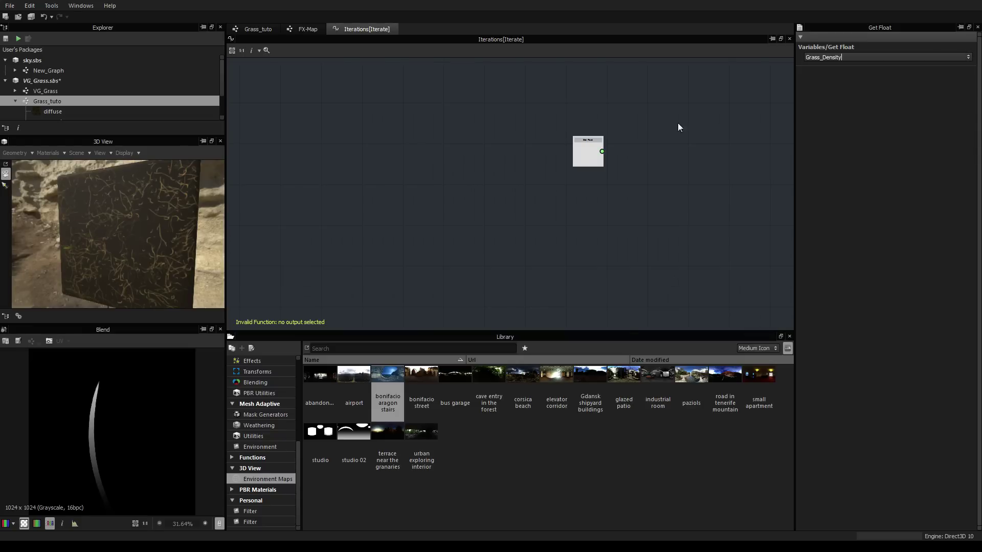
pyautogui.moveTo(580, 151); pyautogui.dragTo(480, 164)
# Try to set the Get Float node as the output of the Iterations function
pyautogui.rightClick(480, 161)
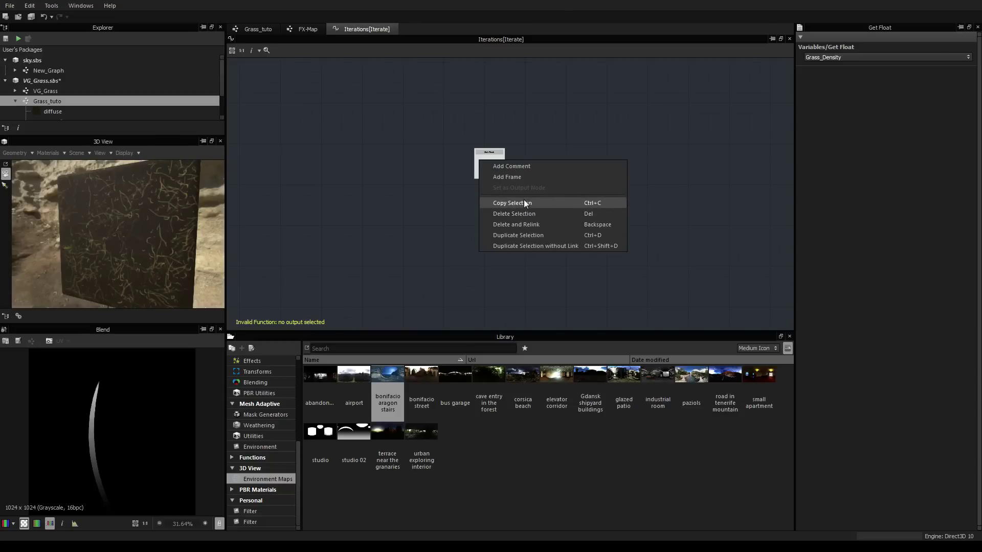
pyautogui.click(455, 166)
pyautogui.rightClick(489, 168)
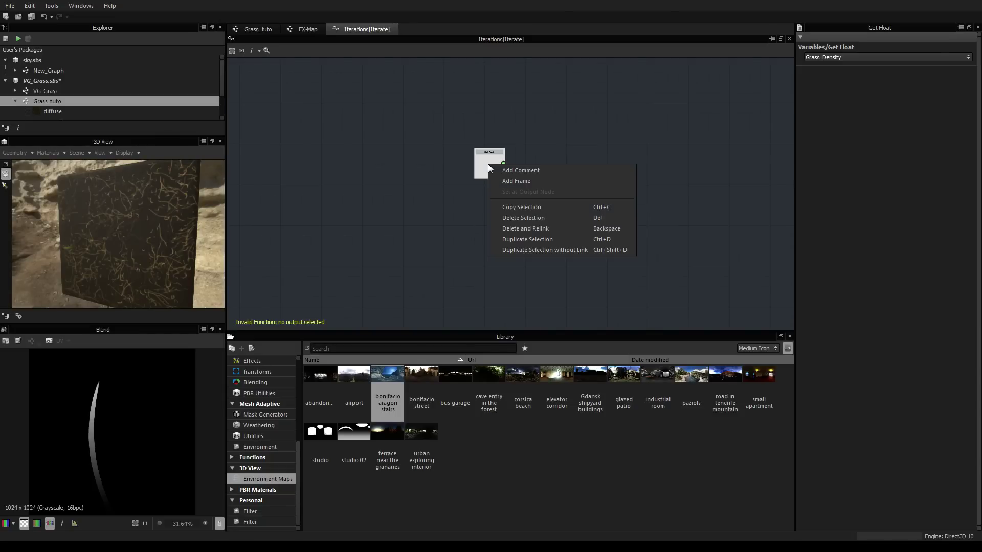
pyautogui.click(537, 135)
pyautogui.scroll(3, 460, 180)
pyautogui.moveTo(547, 173)
pyautogui.mouseDown(button='middle')
pyautogui.moveTo(402, 179)
pyautogui.moveTo(566, 179)
pyautogui.mouseUp(button='middle')
pyautogui.scroll(3, 482, 185)
pyautogui.rightClick(430, 175)
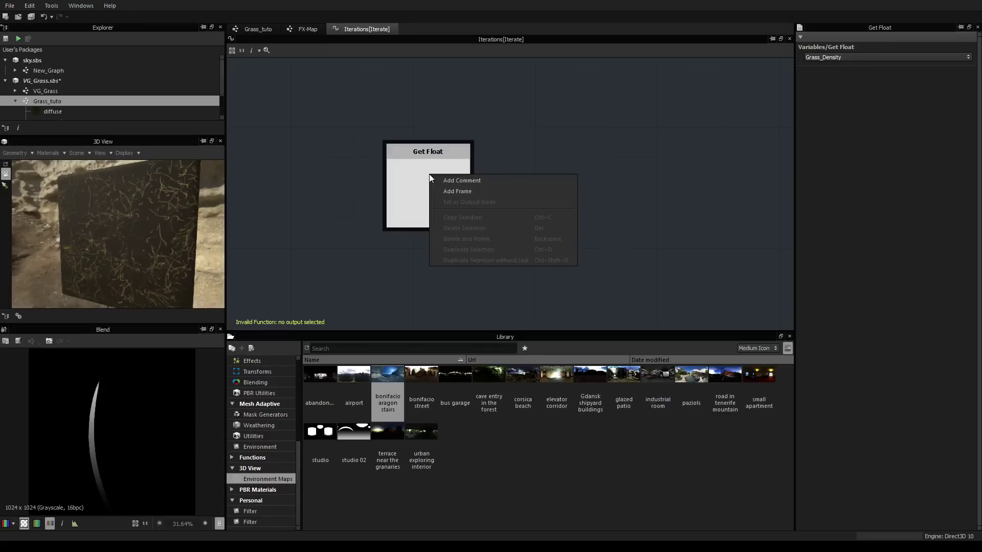
pyautogui.click(542, 146)
pyautogui.rightClick(542, 146)
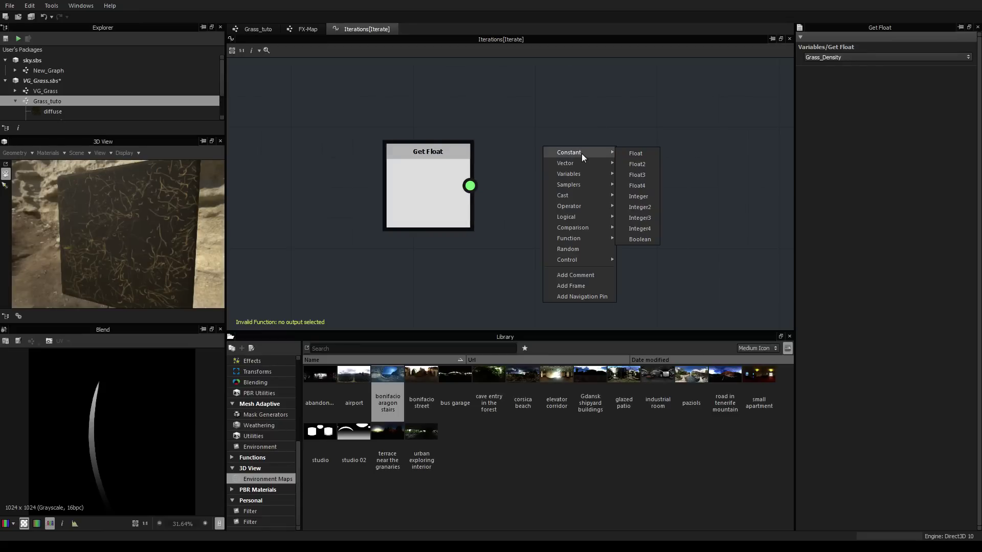
pyautogui.moveTo(582, 178)
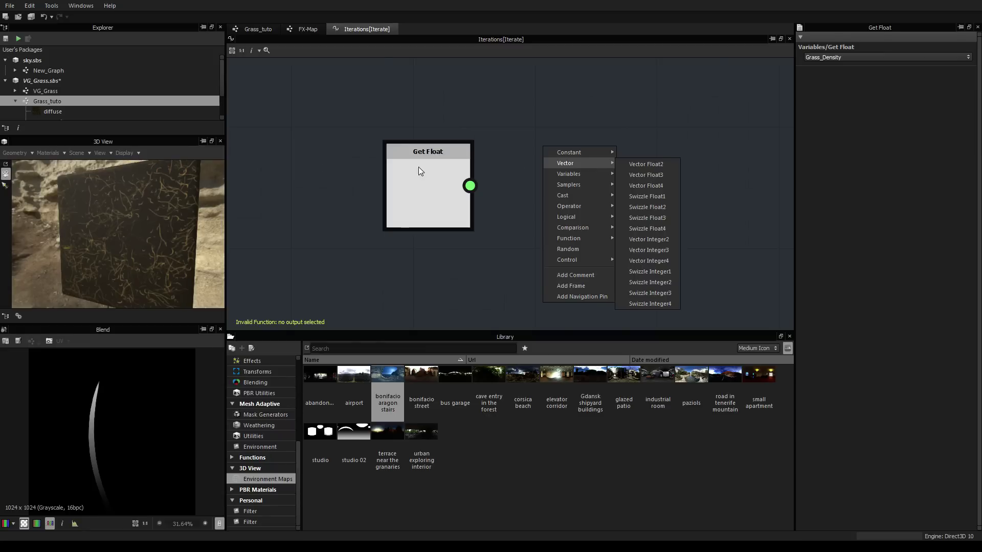
pyautogui.click(478, 110)
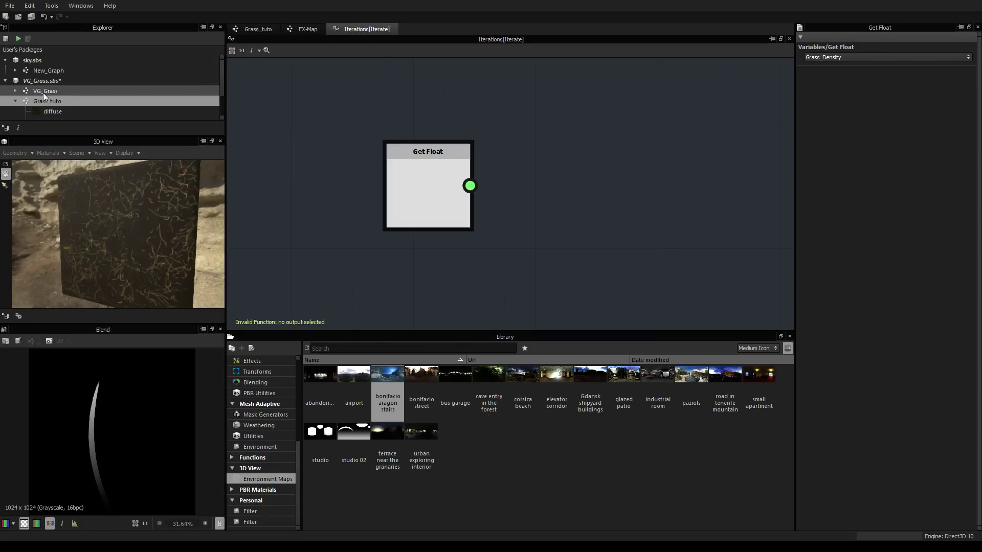
# Examine how the Iterations function is built in the Iterate node of the VG_Grass graph's FX-Map
pyautogui.doubleClick(43, 92)
pyautogui.click(490, 246)
pyautogui.doubleClick(489, 245)
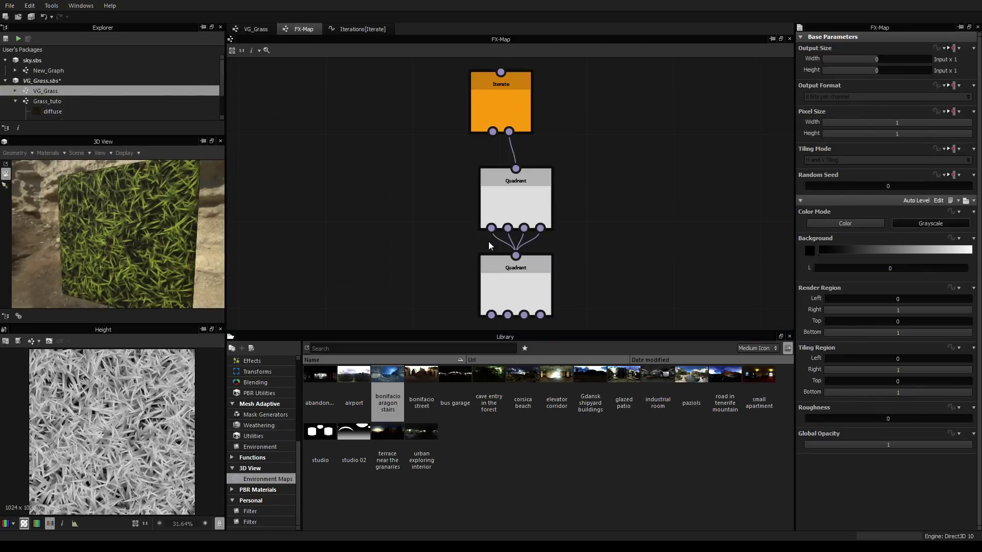
pyautogui.click(511, 103)
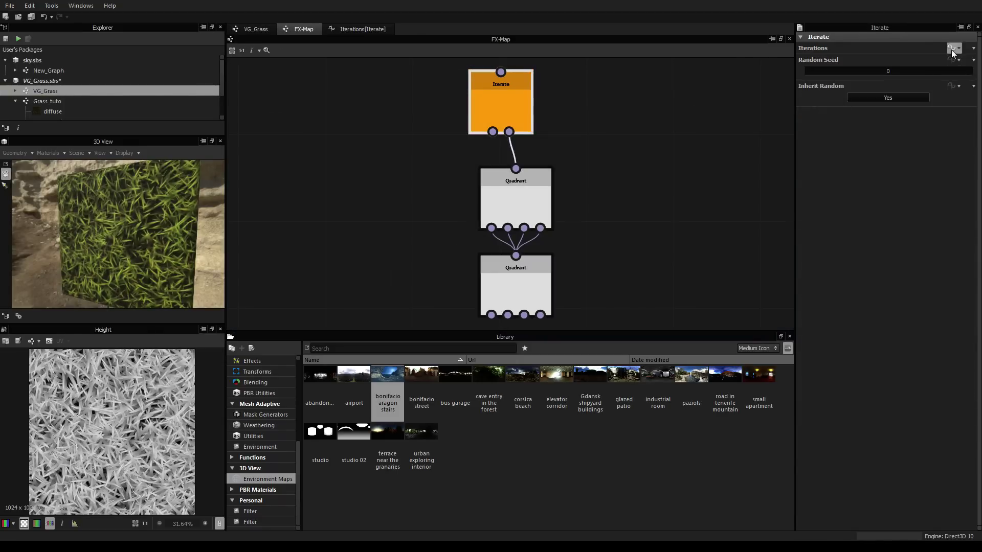
pyautogui.click(951, 48)
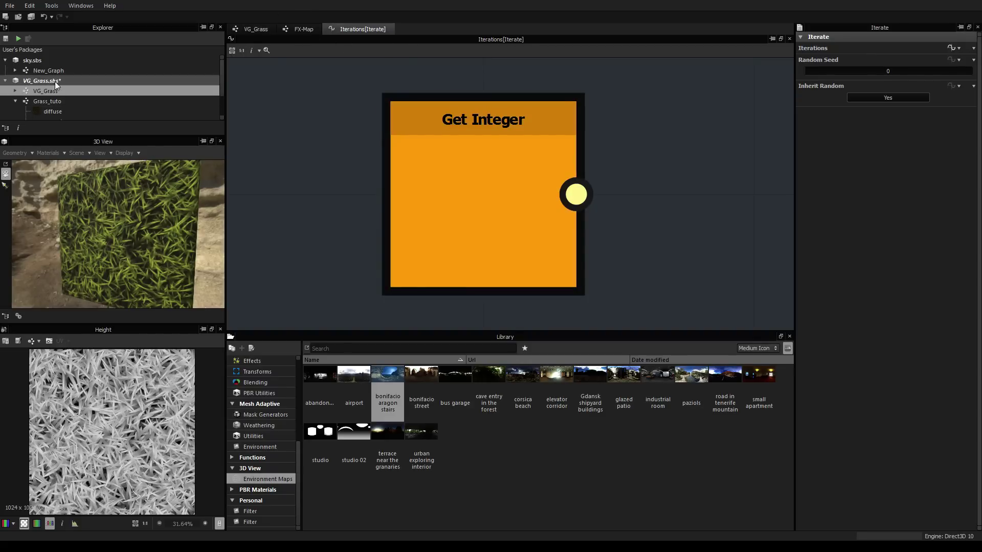
# Return to the Grass_tuto graph, reopen its green grass FX-Map and select the Iterate node
pyautogui.scroll(-1, 56, 93)
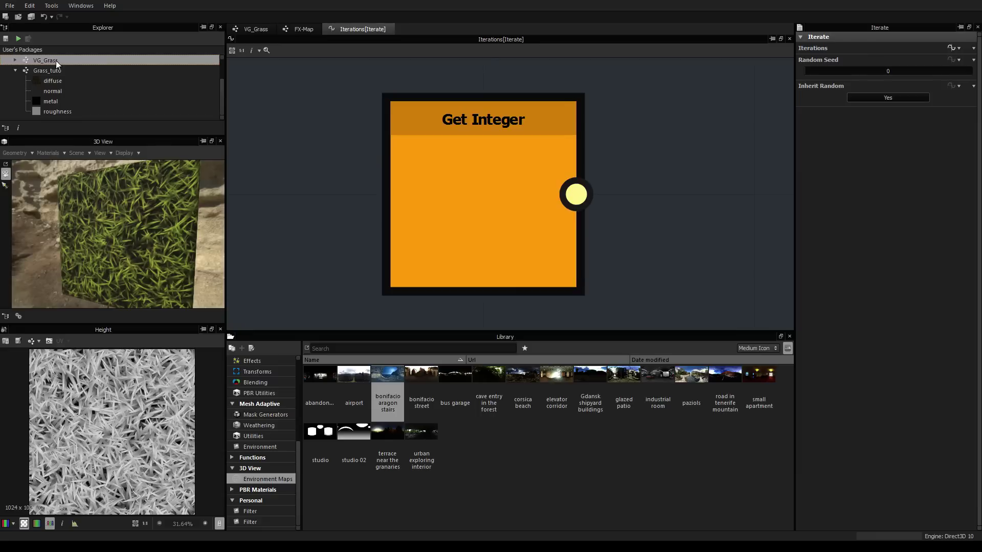
pyautogui.doubleClick(81, 73)
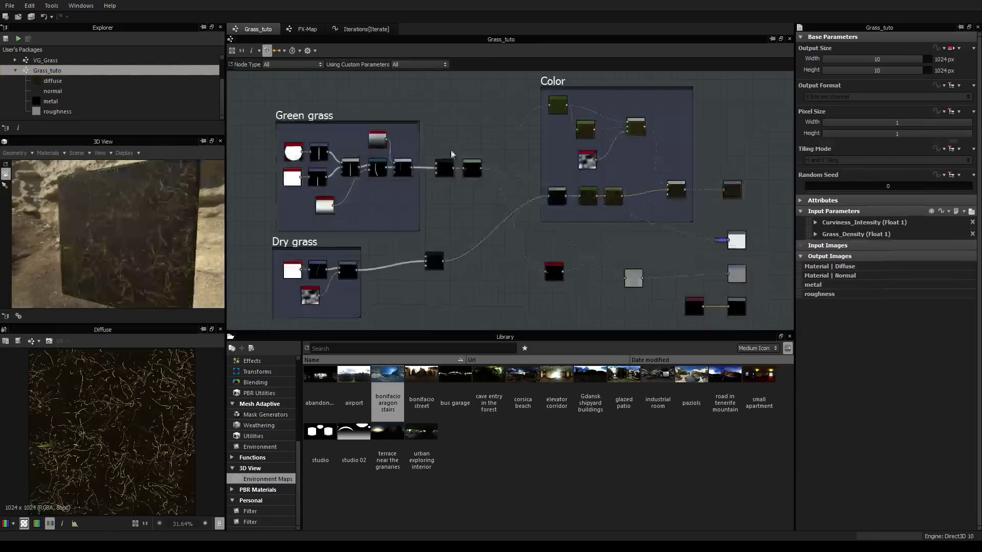
pyautogui.moveTo(747, 148); pyautogui.dragTo(659, 153, button='middle')
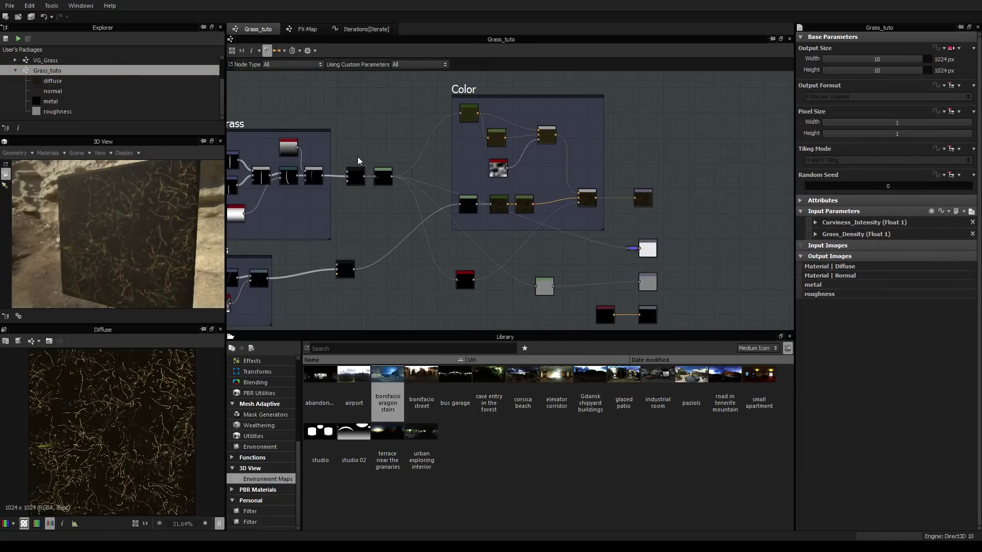
pyautogui.moveTo(392, 160); pyautogui.dragTo(428, 163, button='middle')
pyautogui.doubleClick(418, 172)
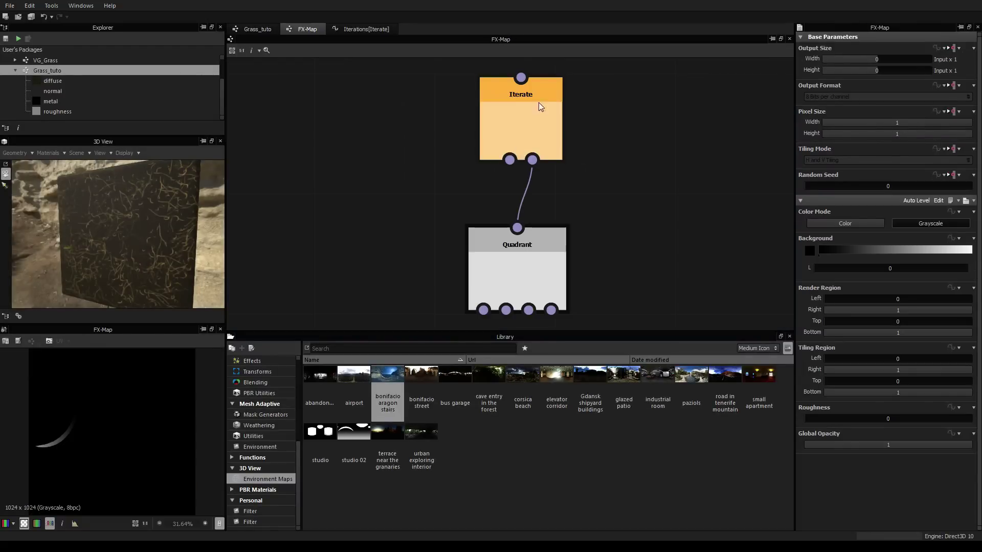
pyautogui.click(539, 103)
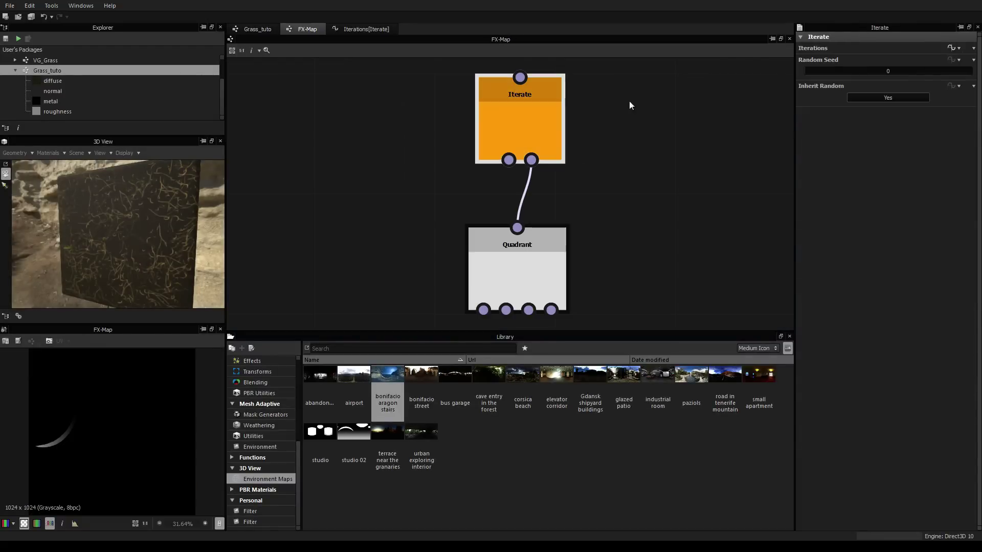
# Clear the Iterate node's Iterations function and change the Grass_Density input parameter's type to Integer1
pyautogui.click(954, 47)
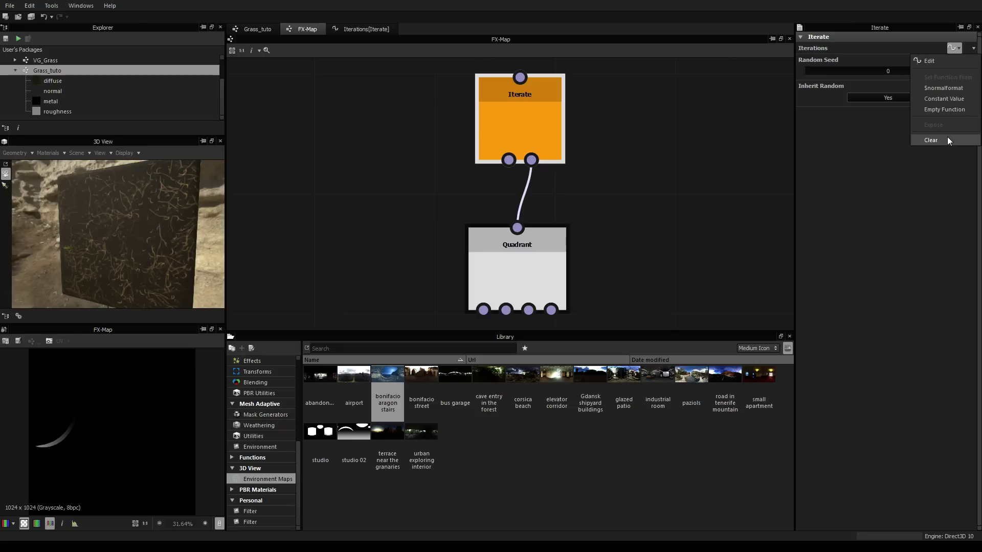
pyautogui.click(931, 139)
pyautogui.click(257, 29)
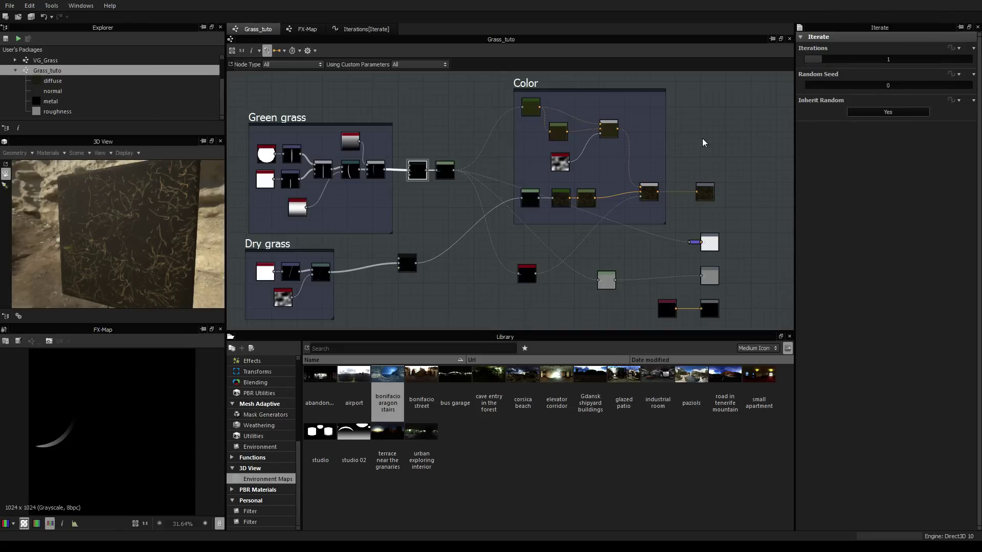
pyautogui.click(741, 219)
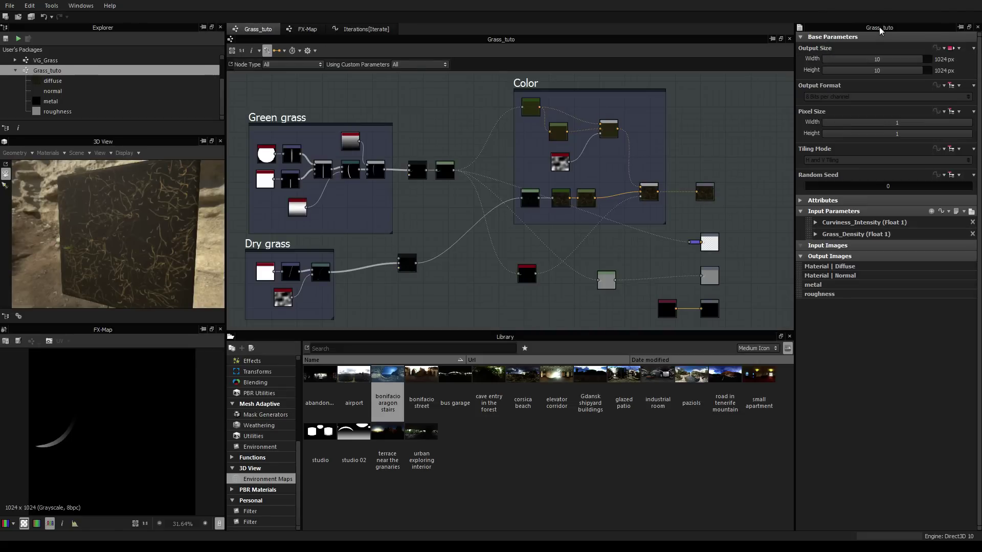
pyautogui.click(816, 234)
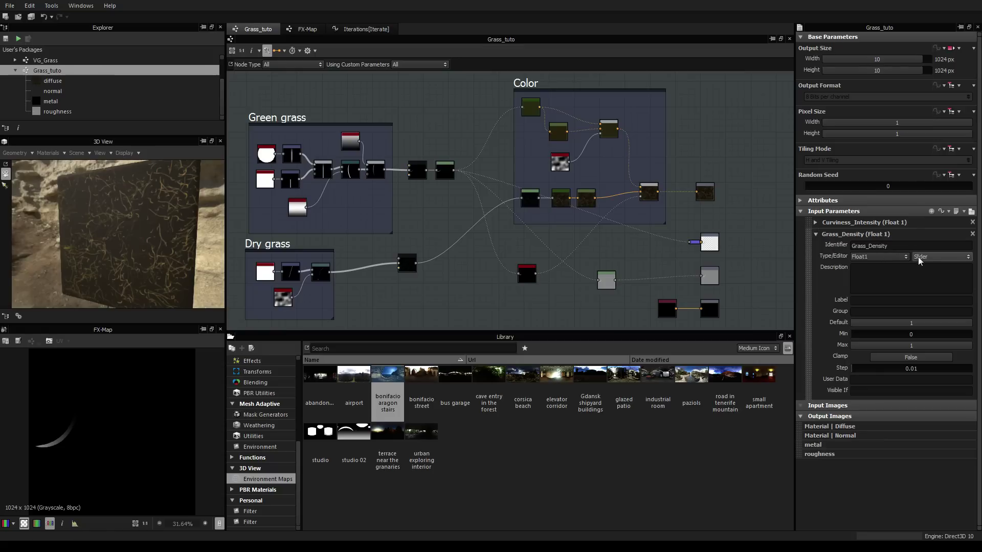
pyautogui.click(880, 256)
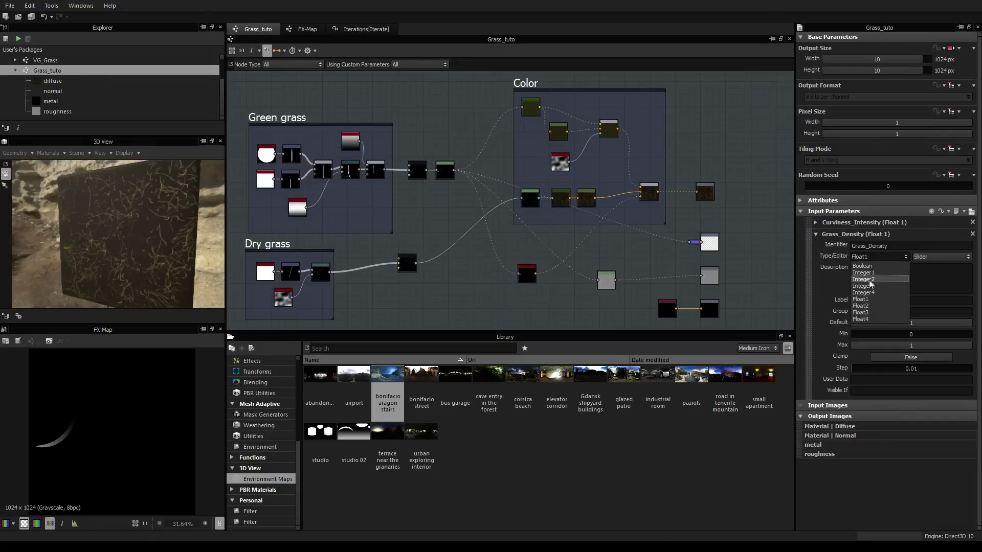
pyautogui.click(872, 274)
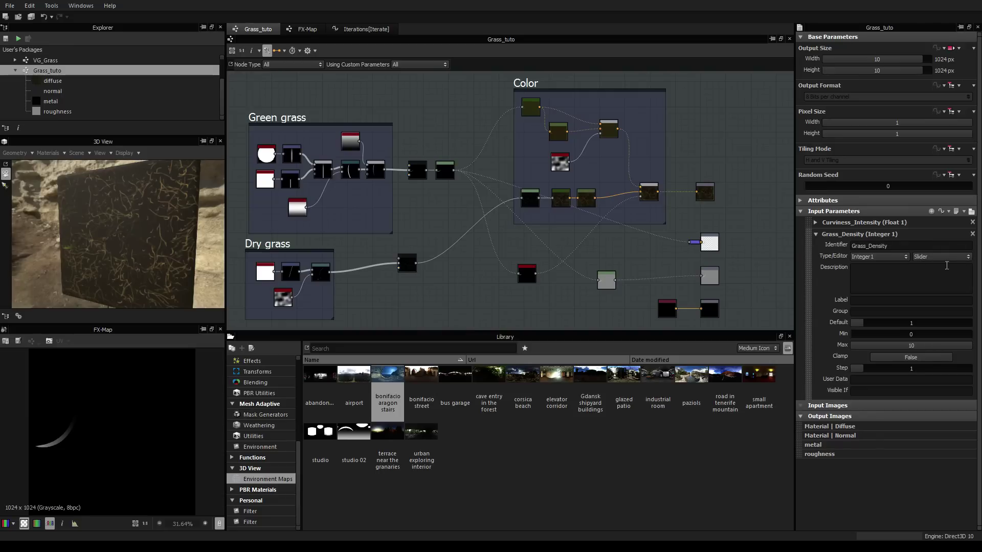
# Assign an empty function to the Iterations parameter of the Iterate node in the Green grass FX-Map
pyautogui.click(414, 176)
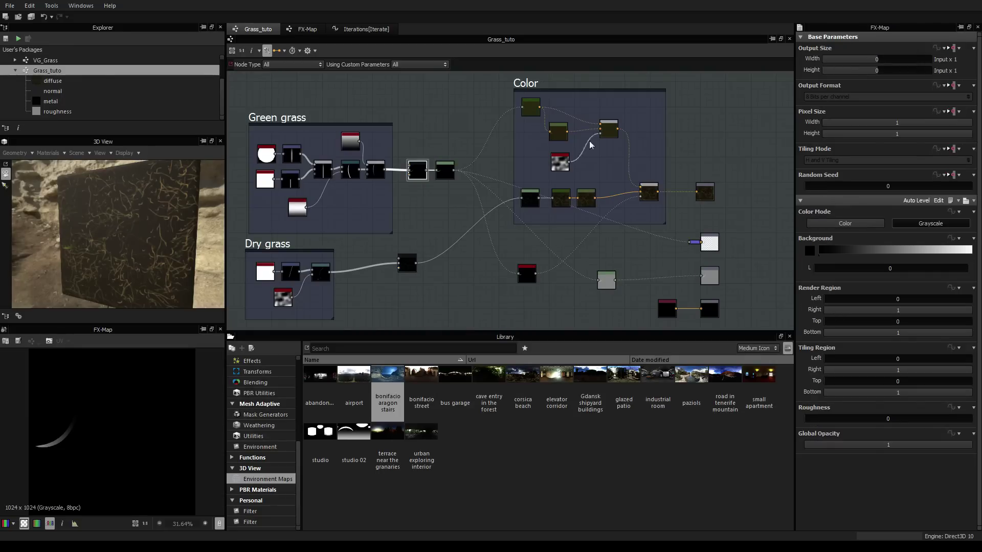
pyautogui.click(307, 30)
pyautogui.click(521, 115)
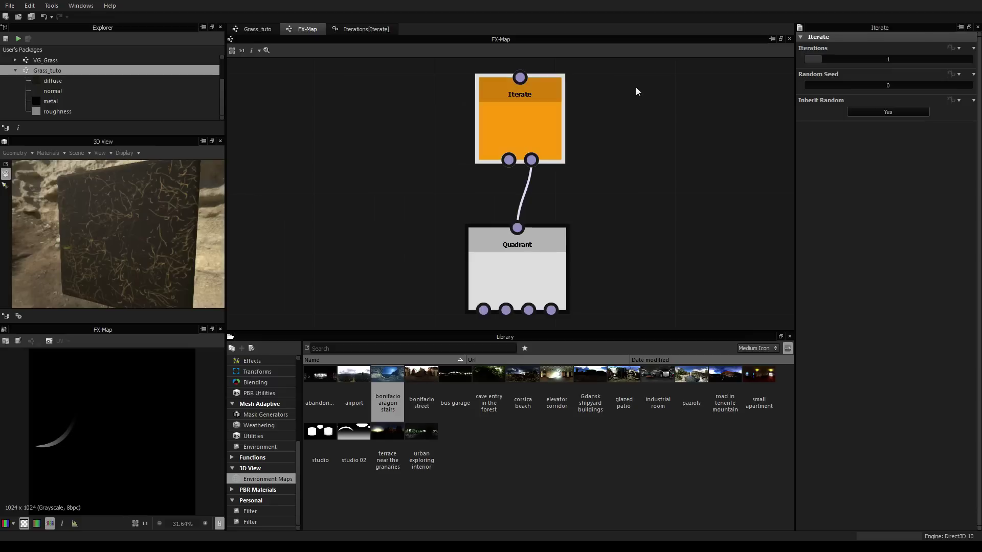
pyautogui.click(955, 48)
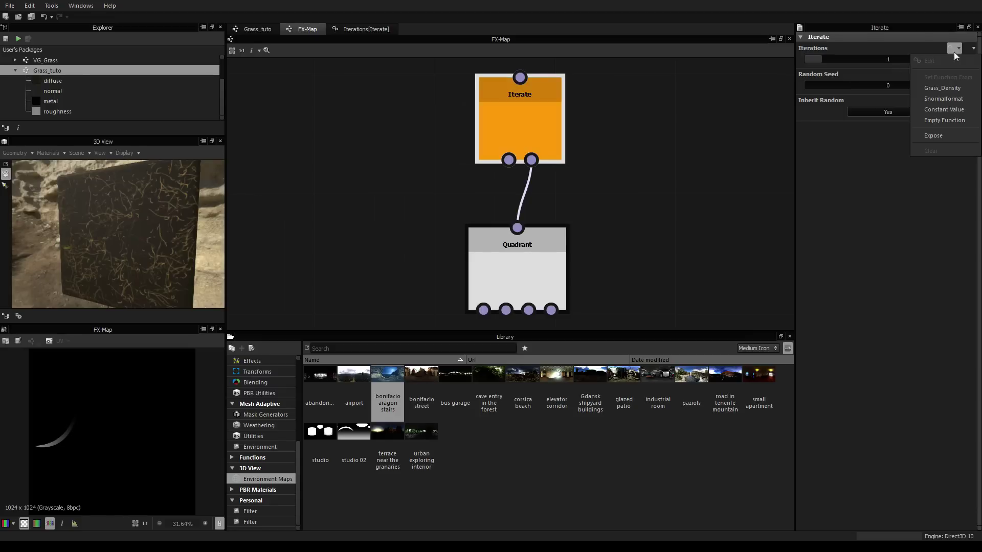
pyautogui.click(941, 121)
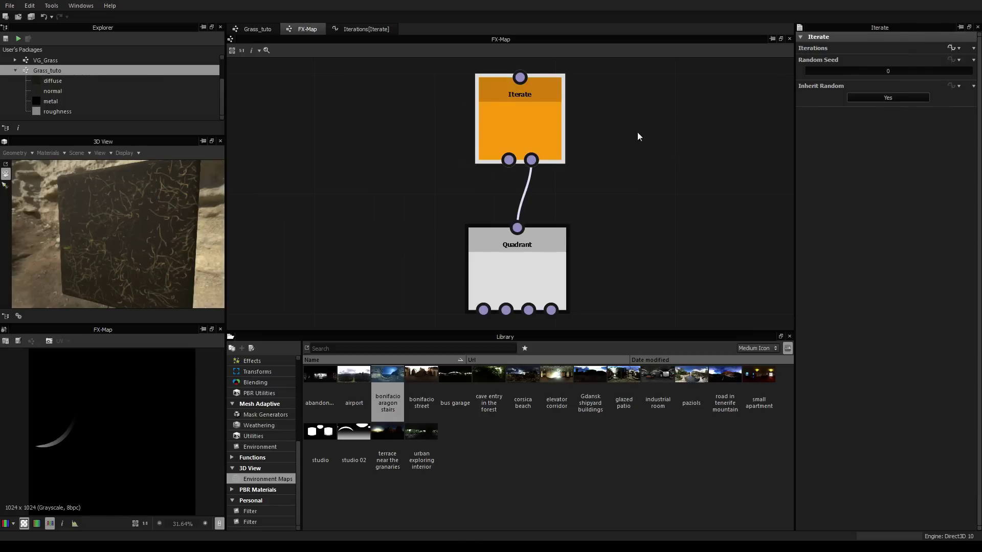
# Add a Get Integer node to the Iterations function and have it read the Grass_Density variable
pyautogui.click(951, 48)
pyautogui.rightClick(520, 167)
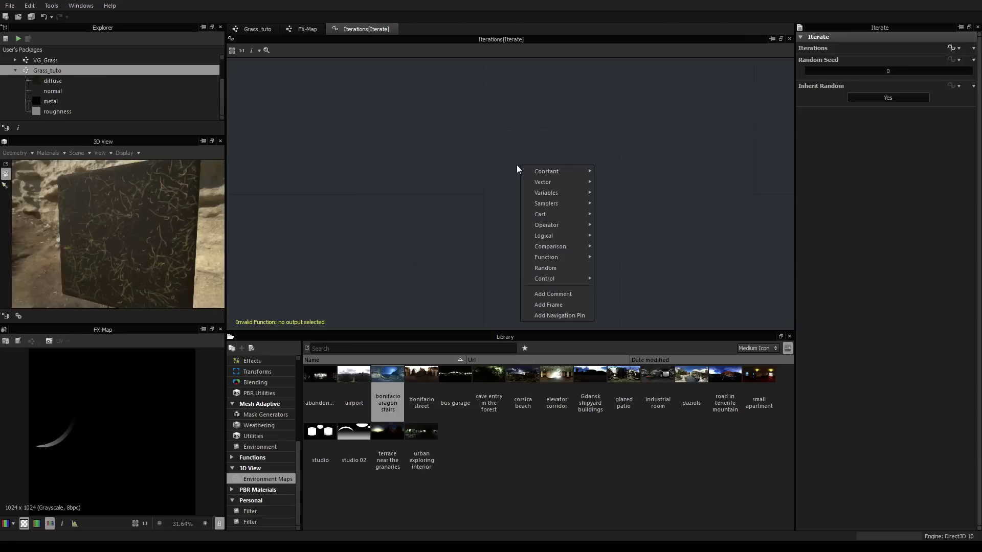
pyautogui.moveTo(552, 199)
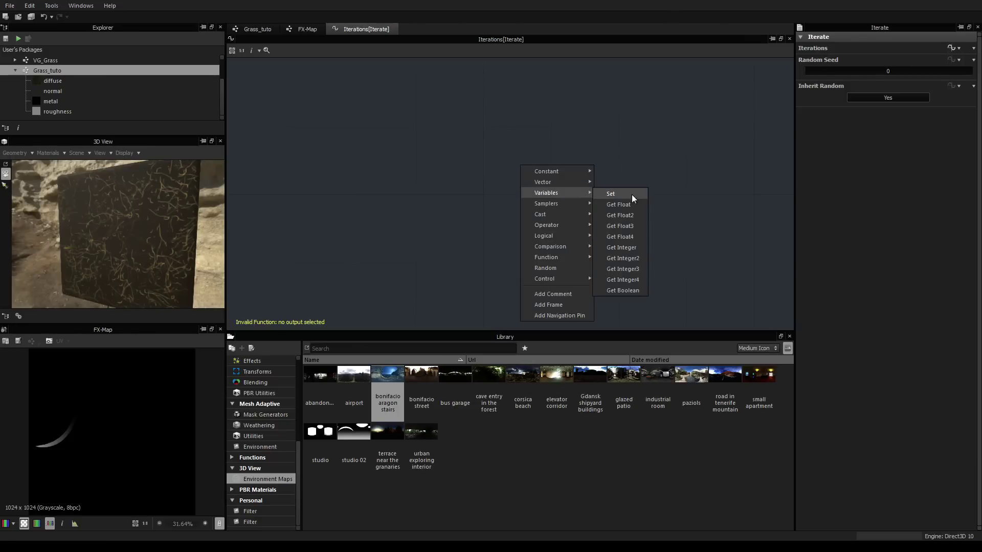
pyautogui.click(629, 248)
pyautogui.moveTo(527, 102); pyautogui.dragTo(499, 121)
pyautogui.scroll(-3, 499, 119)
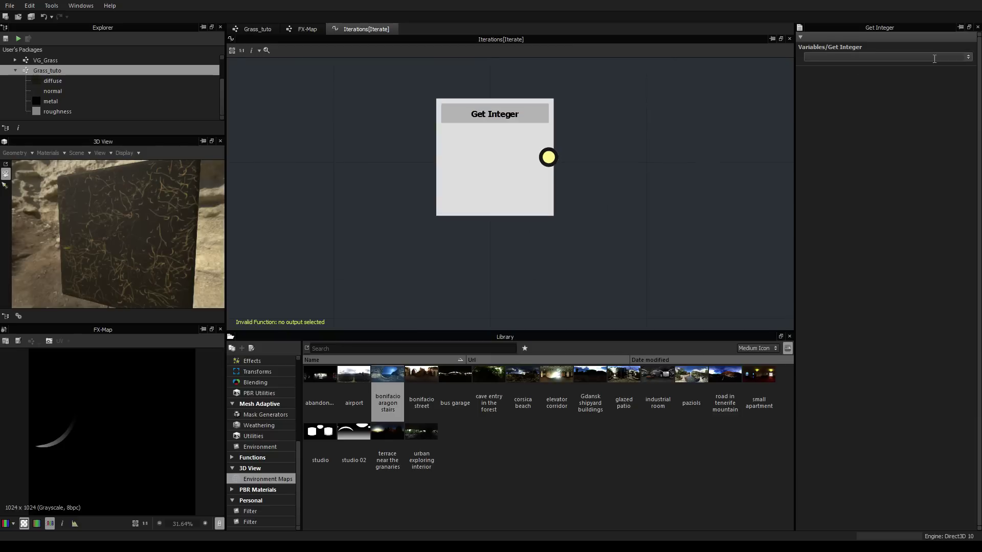
pyautogui.click(830, 58)
pyautogui.click(824, 72)
# Make the Get Integer node the output node of the Iterations function
pyautogui.rightClick(493, 156)
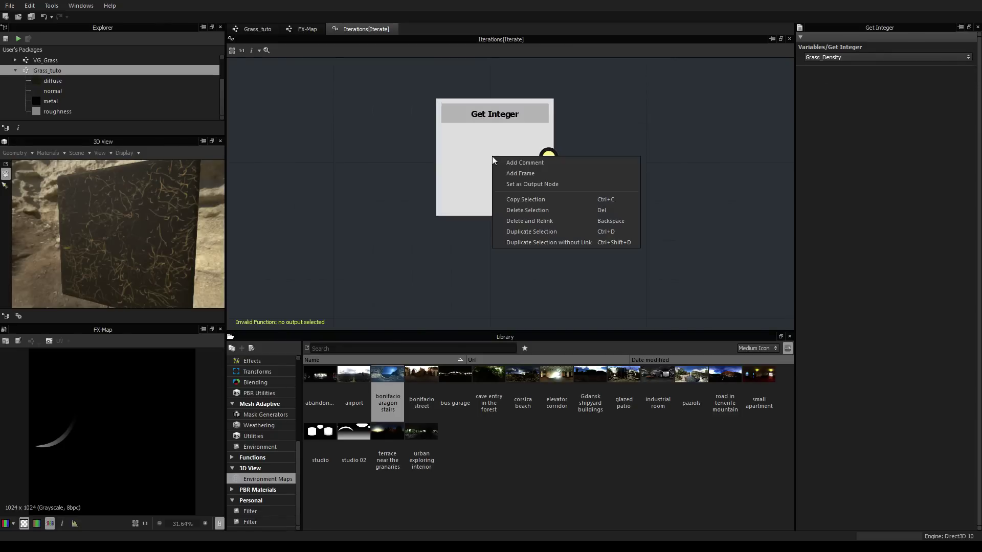
pyautogui.click(537, 188)
pyautogui.moveTo(596, 174); pyautogui.dragTo(543, 174, button='middle')
pyautogui.scroll(-1, 592, 185)
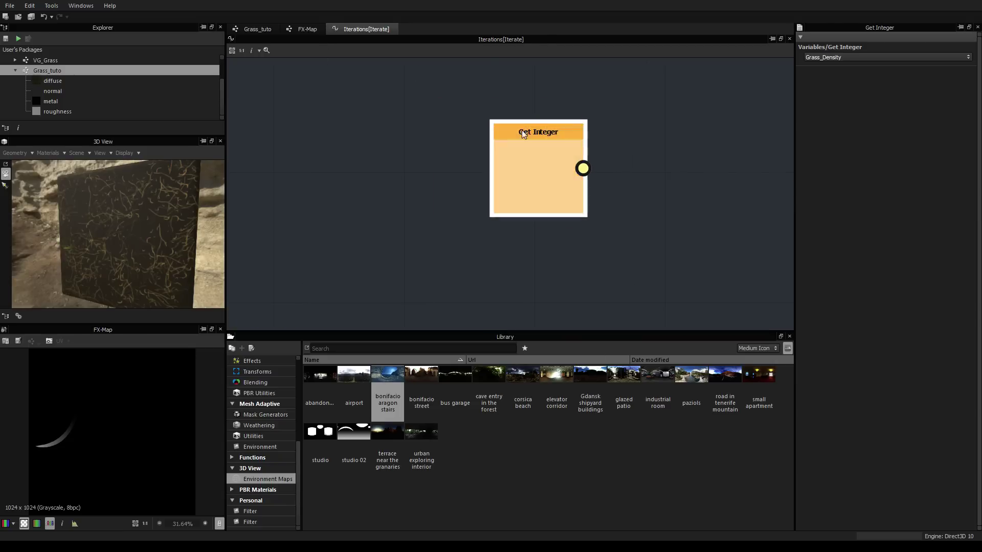
# In the Grass_tuto graph's input parameters, try higher Grass_Density defaults and set the default to 50
pyautogui.click(259, 30)
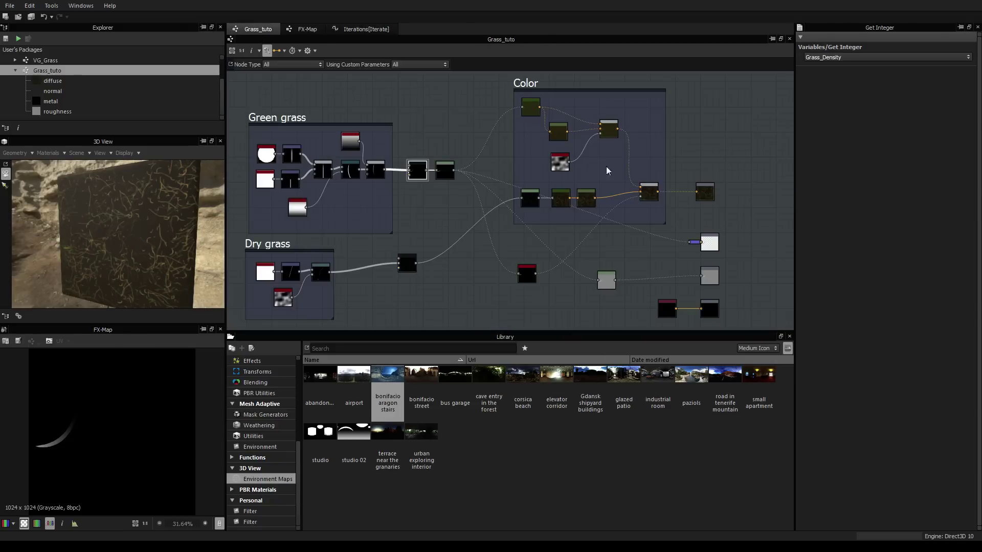
pyautogui.click(714, 214)
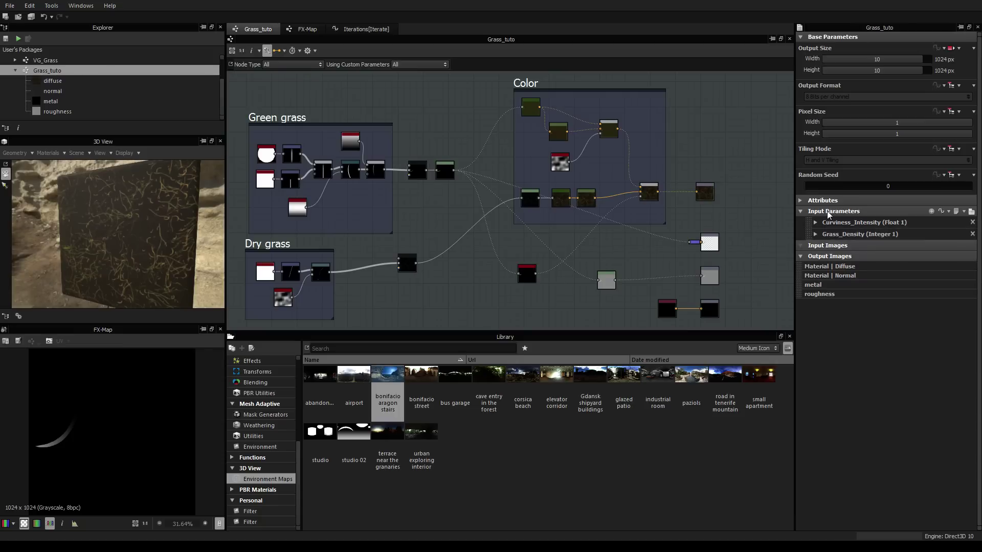
pyautogui.click(815, 235)
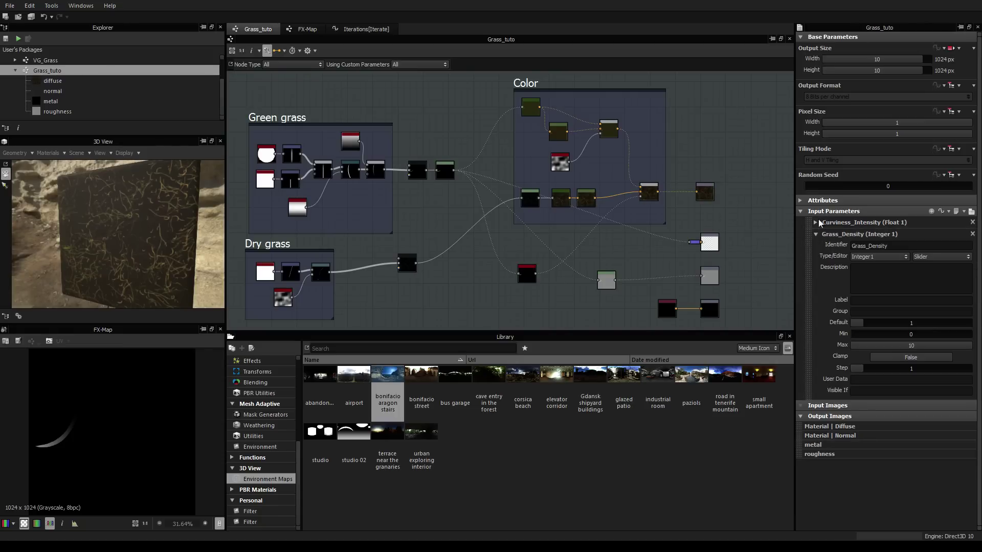
pyautogui.moveTo(865, 325); pyautogui.dragTo(917, 326)
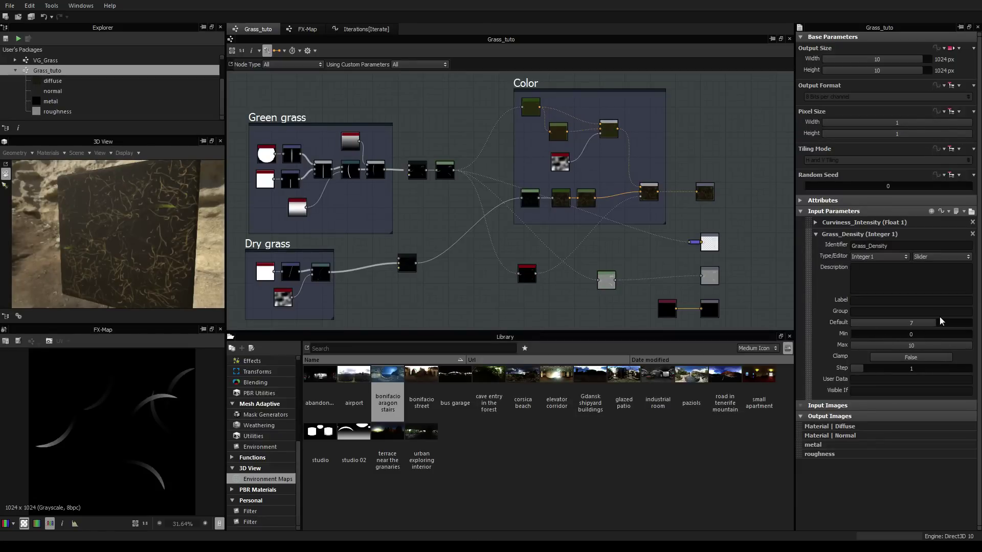
pyautogui.moveTo(932, 321); pyautogui.dragTo(958, 323)
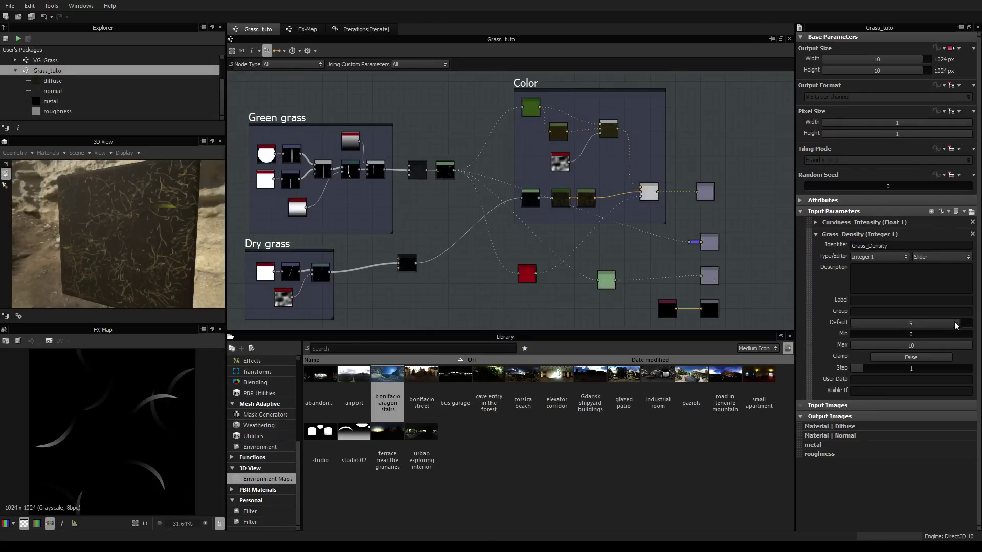
pyautogui.click(910, 323)
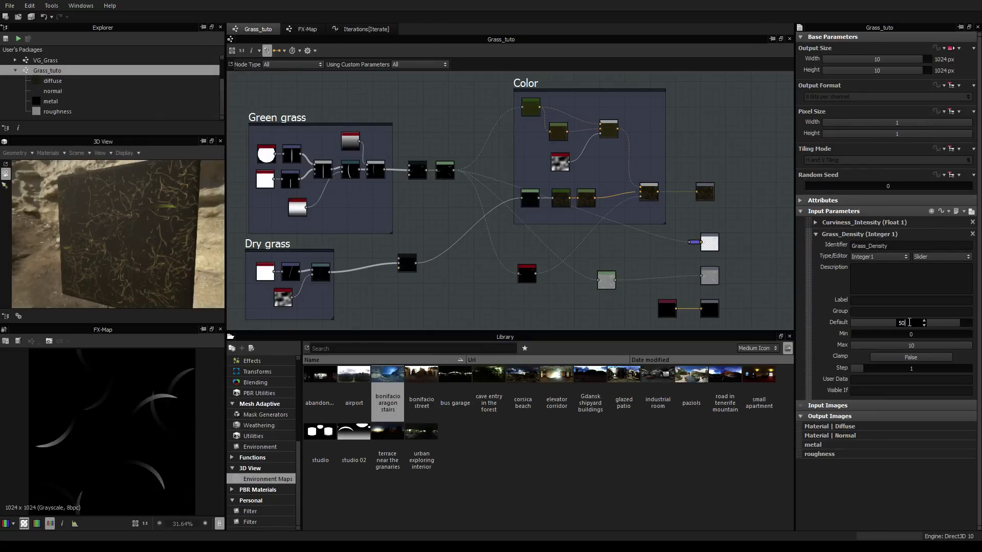
pyautogui.press('Return')
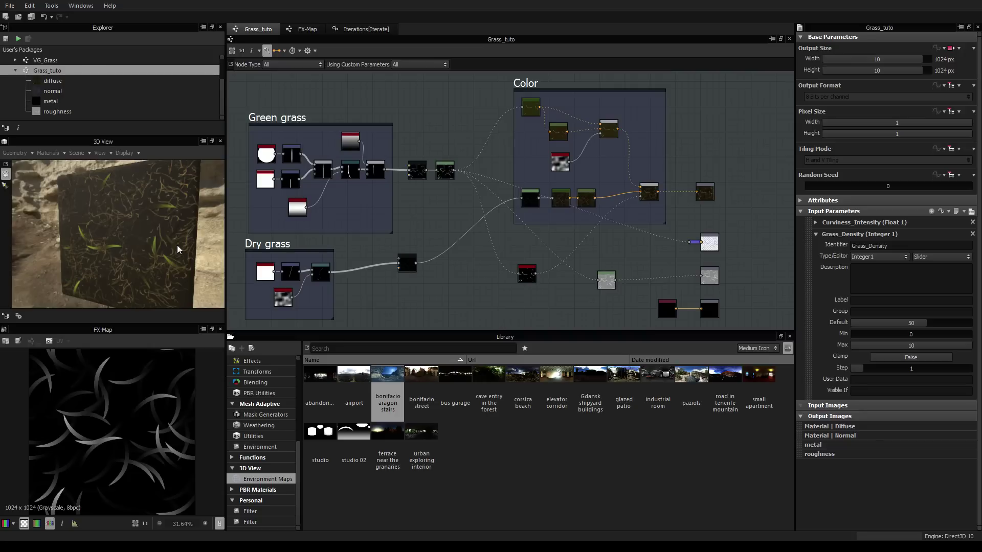
# Check the grass up close in the 3D preview and raise the Grass_Density default to 150
pyautogui.scroll(5, 150, 223)
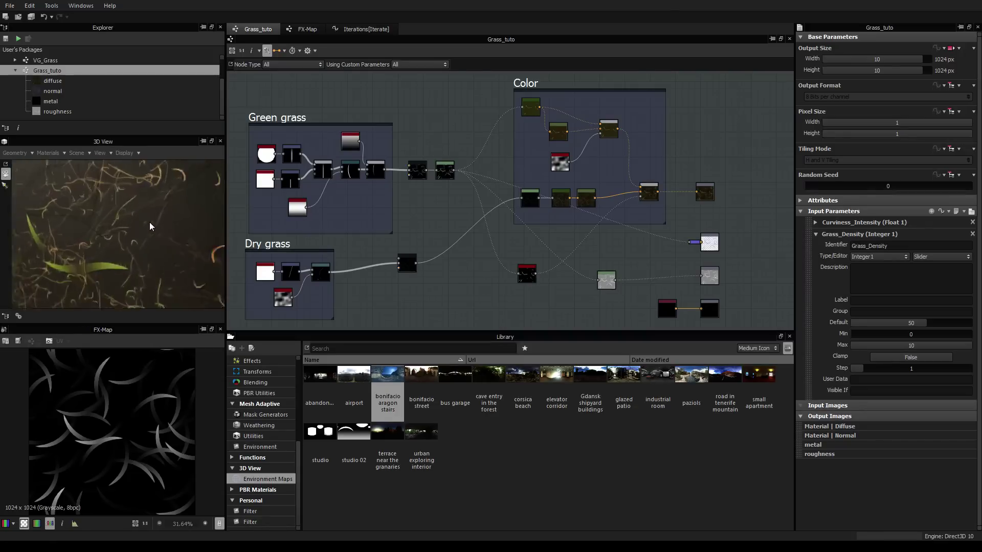
pyautogui.scroll(-2, 150, 226)
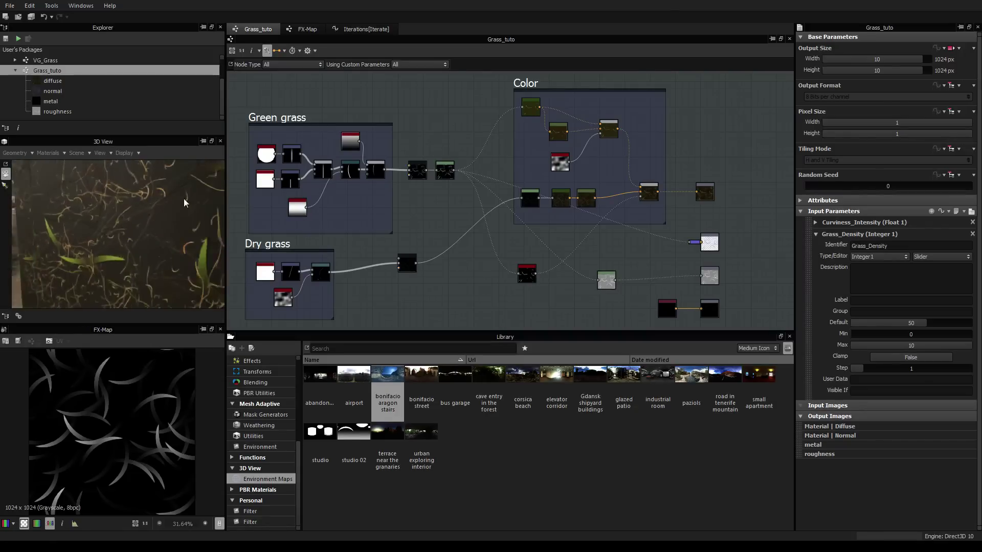
pyautogui.scroll(-2, 187, 205)
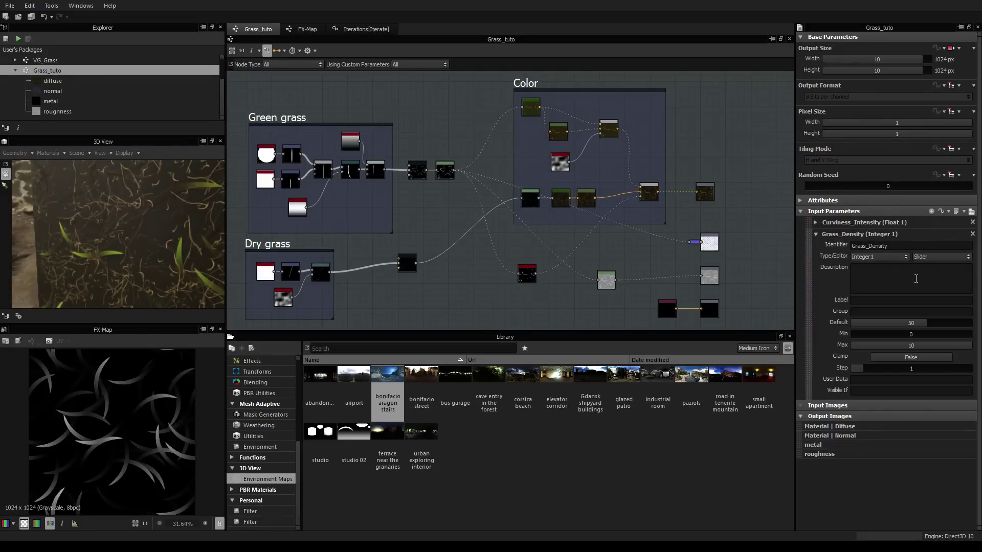
pyautogui.doubleClick(914, 322)
pyautogui.write('150')
pyautogui.press('Return')
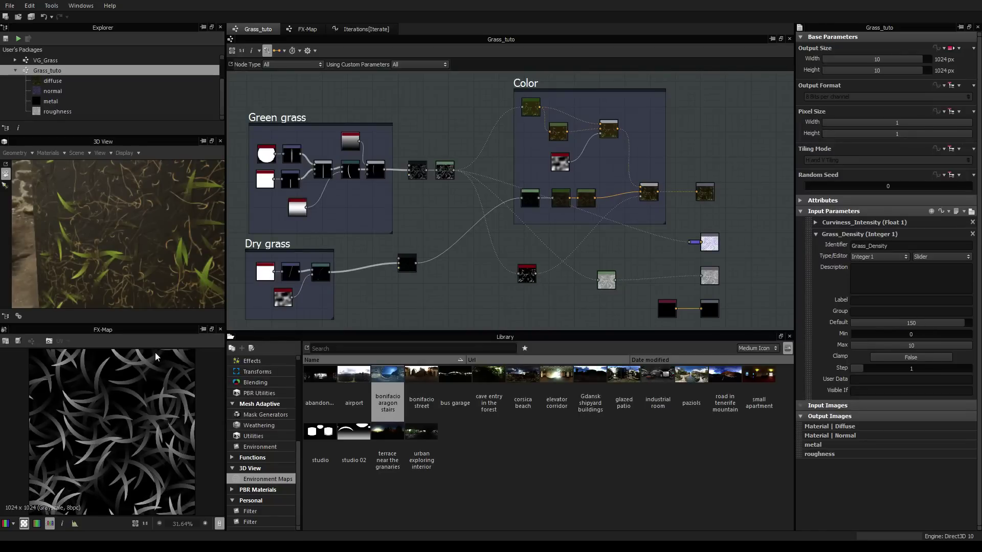
# Set the Grass_Density parameter's maximum to 2000 and its minimum to 150
pyautogui.scroll(-3, 137, 251)
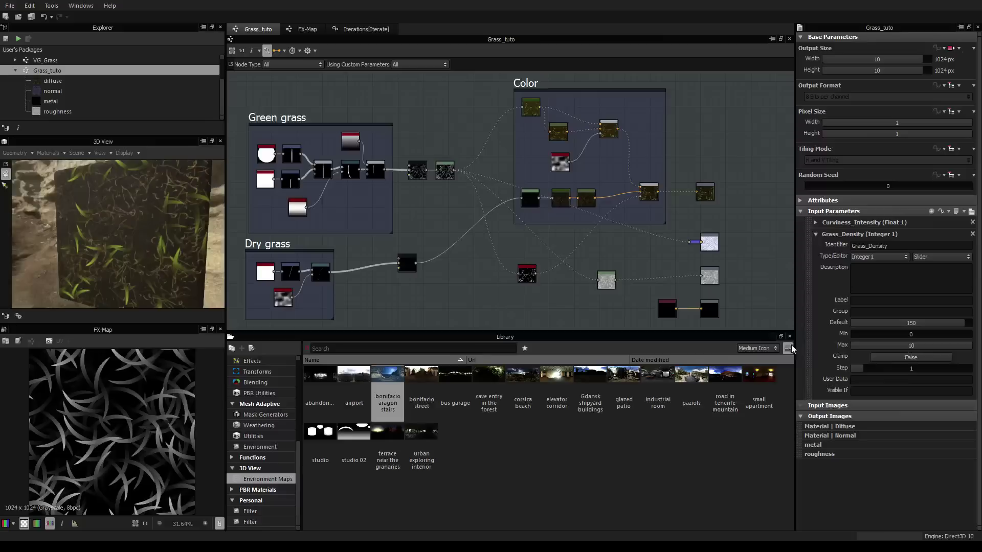
pyautogui.doubleClick(917, 346)
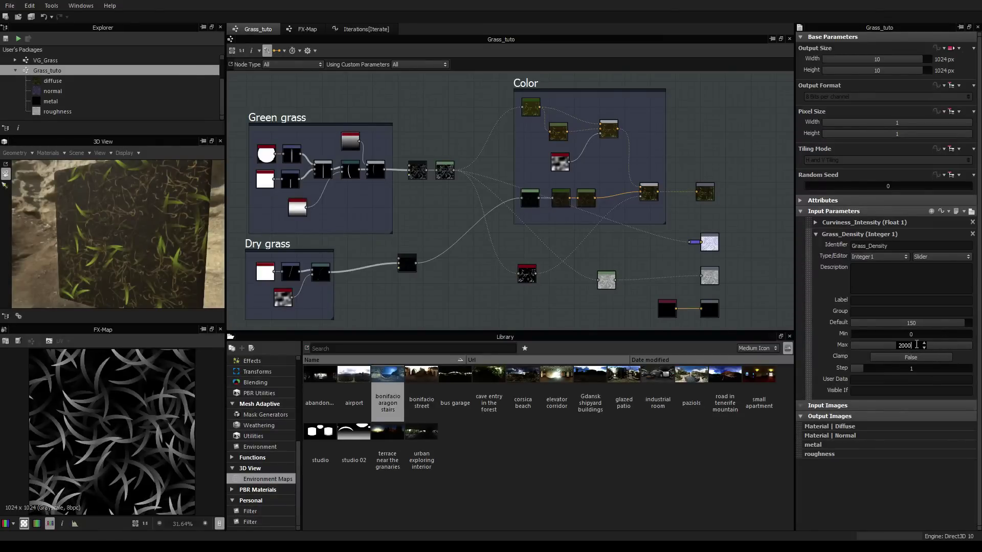
pyautogui.press('Return')
pyautogui.doubleClick(911, 333)
pyautogui.write('1')
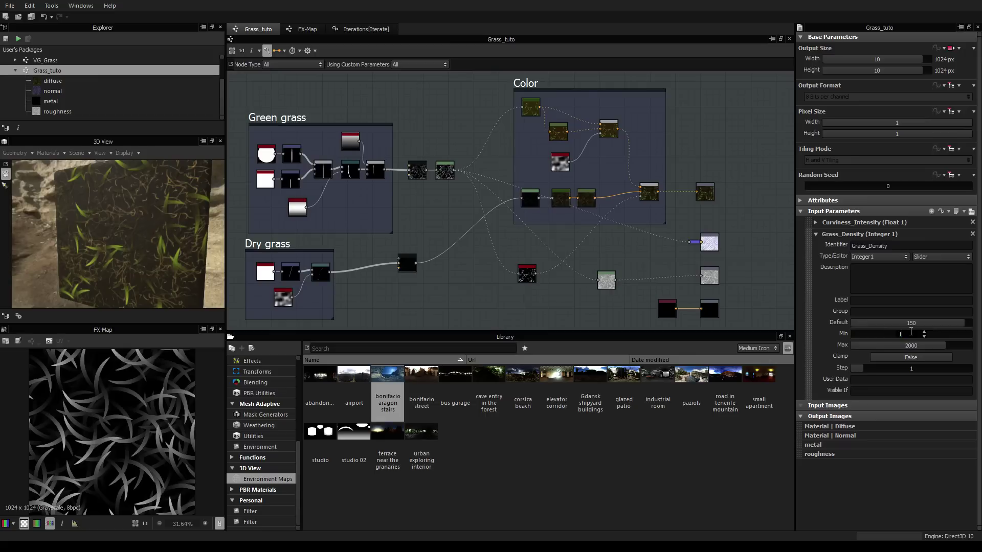
pyautogui.write('50')
pyautogui.press('Return')
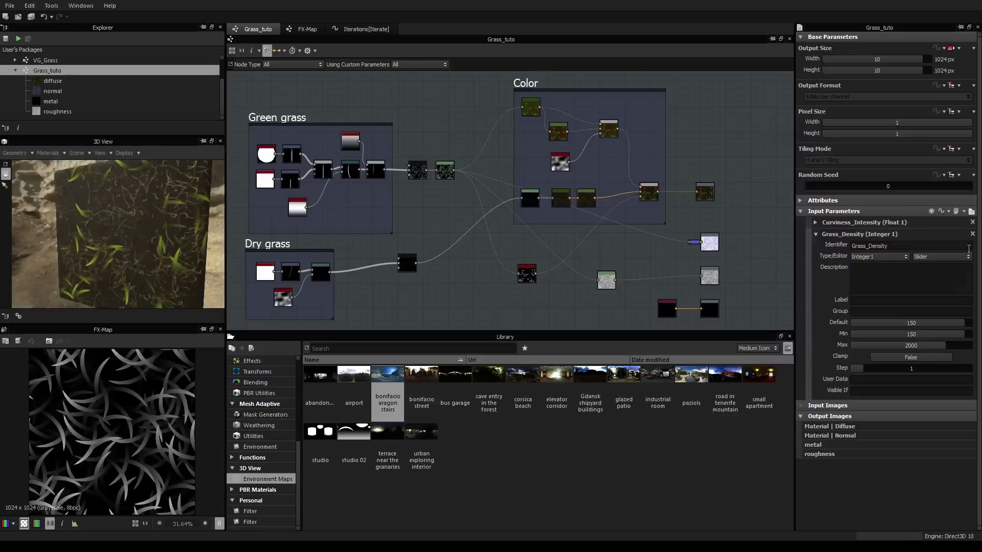
# Switch the input parameters to preview mode and raise Grass_Density to 895
pyautogui.click(971, 211)
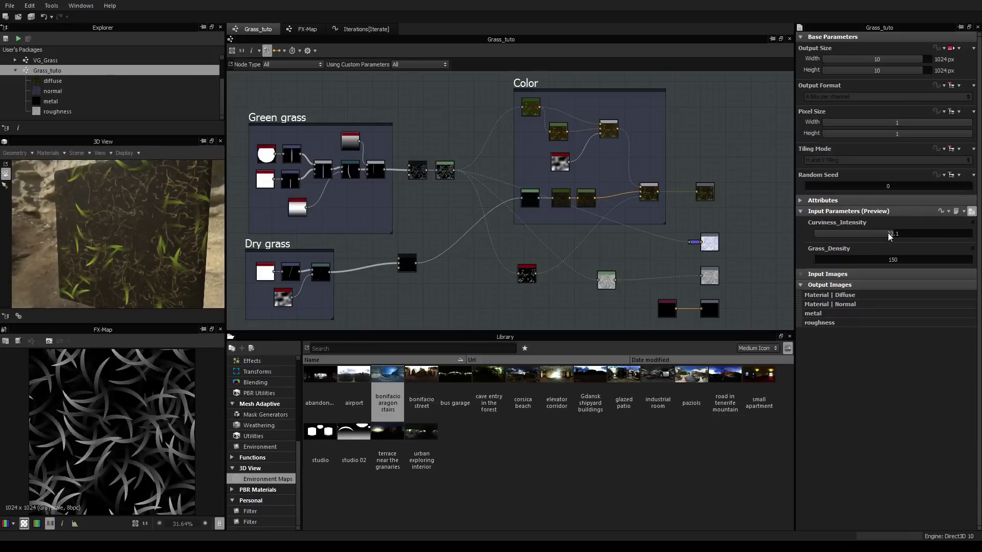
pyautogui.moveTo(820, 264); pyautogui.dragTo(839, 263)
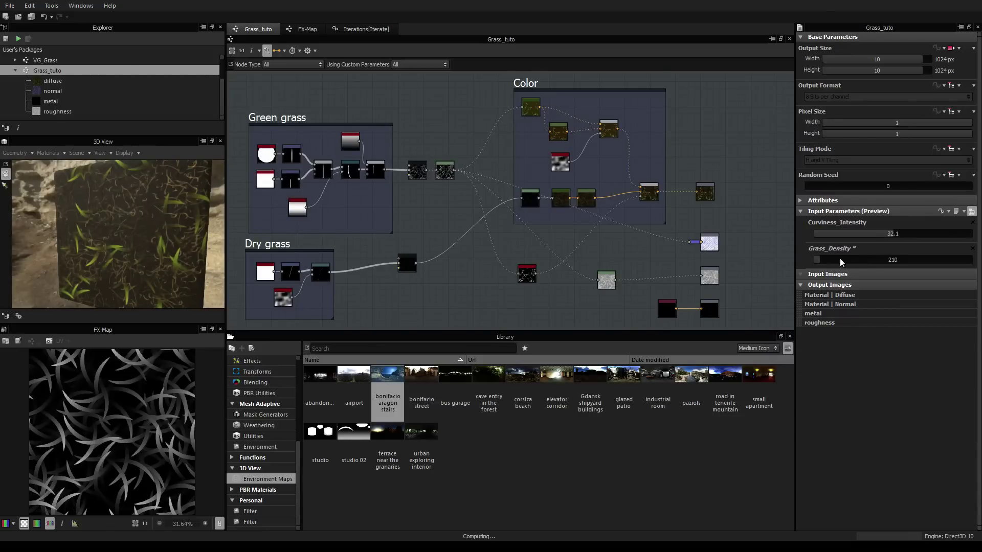
pyautogui.moveTo(901, 263); pyautogui.dragTo(879, 262)
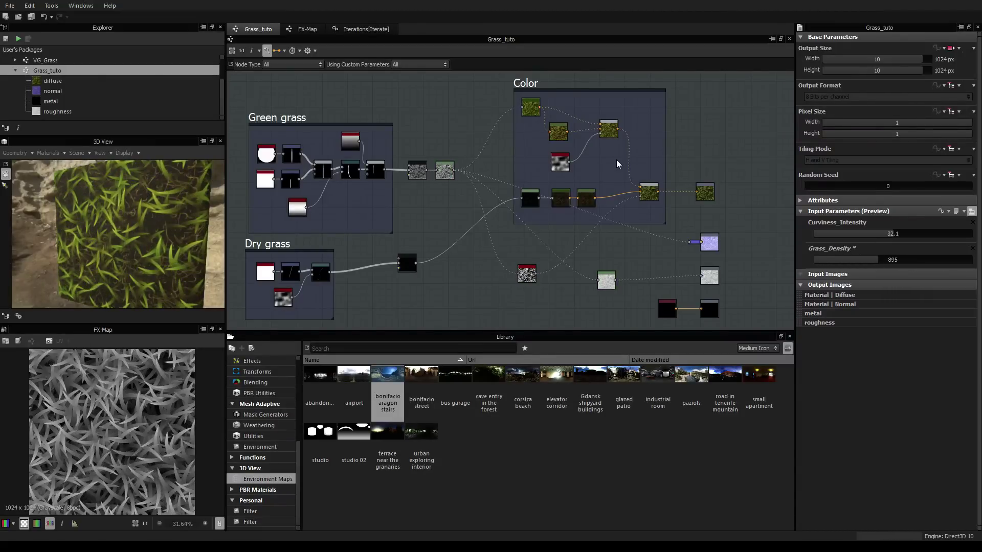
# On the topmost Gradient map node in the Color frame, move the reddish-brown gradient key close to the dark end
pyautogui.moveTo(547, 139); pyautogui.dragTo(548, 145, button='middle')
pyautogui.scroll(2, 530, 249)
pyautogui.click(504, 195)
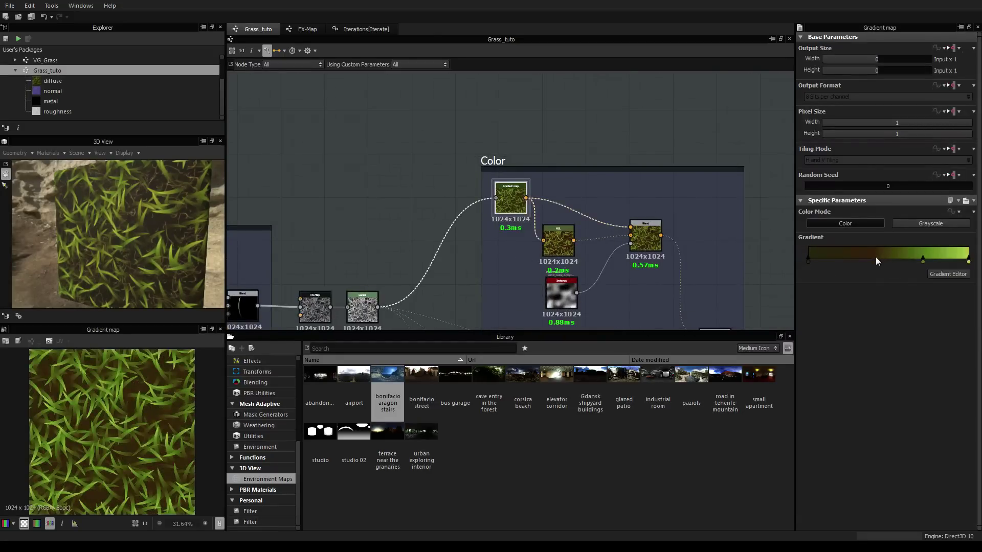
pyautogui.moveTo(873, 263); pyautogui.dragTo(830, 263)
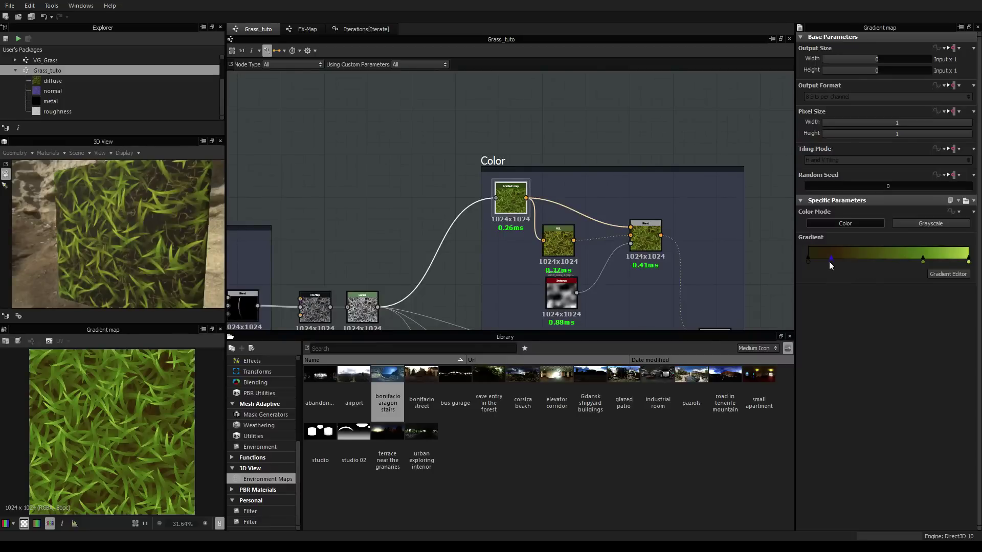
# Move the Gradient map's mid-green key toward the dark end, near the middle of the gradient, and check the grass close up in 3D
pyautogui.moveTo(923, 257); pyautogui.dragTo(875, 257)
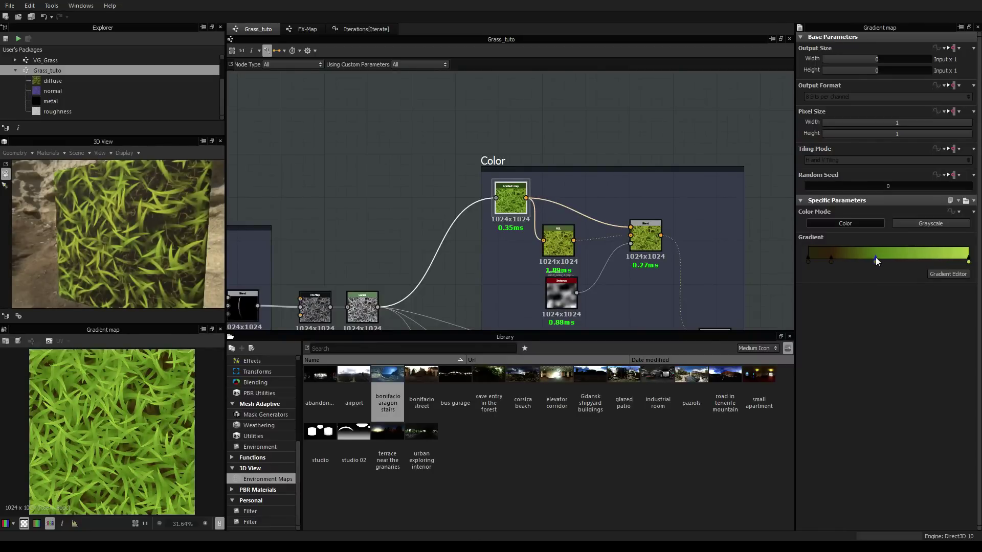
pyautogui.scroll(5, 142, 228)
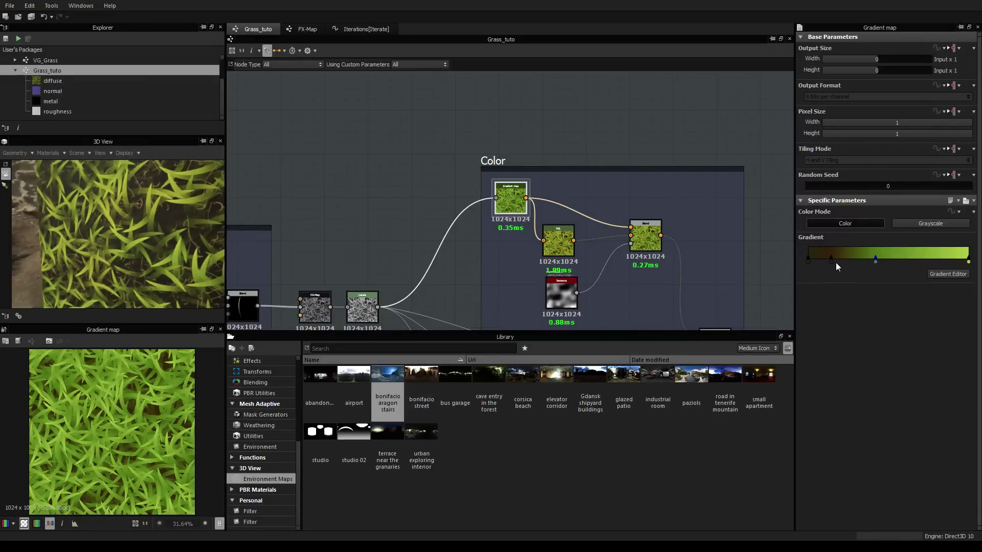
pyautogui.scroll(-6, 484, 271)
pyautogui.scroll(4, 491, 261)
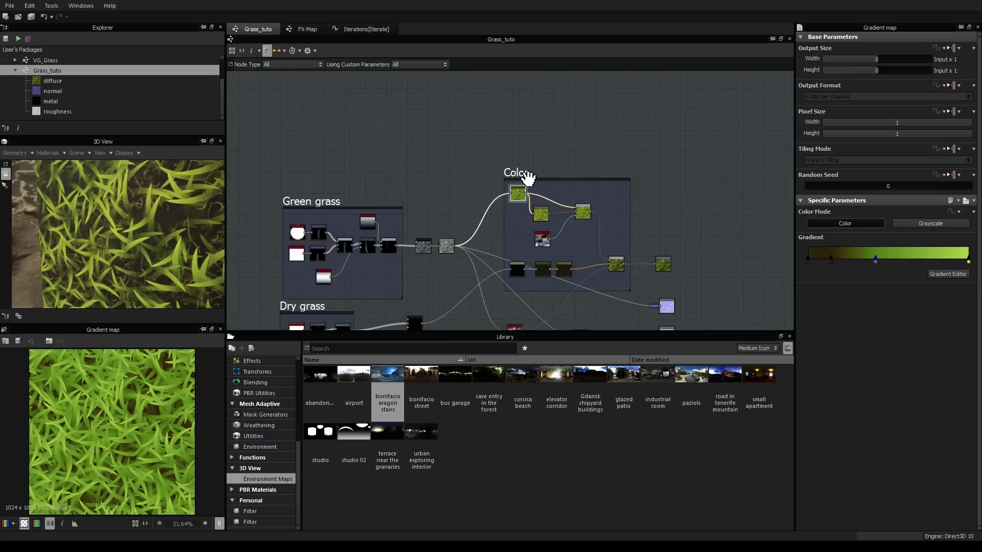
# Look over the node graph between the FX-Map and the Color frame and display the graph's exposed input parameters
pyautogui.moveTo(427, 284); pyautogui.dragTo(458, 247, button='middle')
pyautogui.scroll(5, 459, 241)
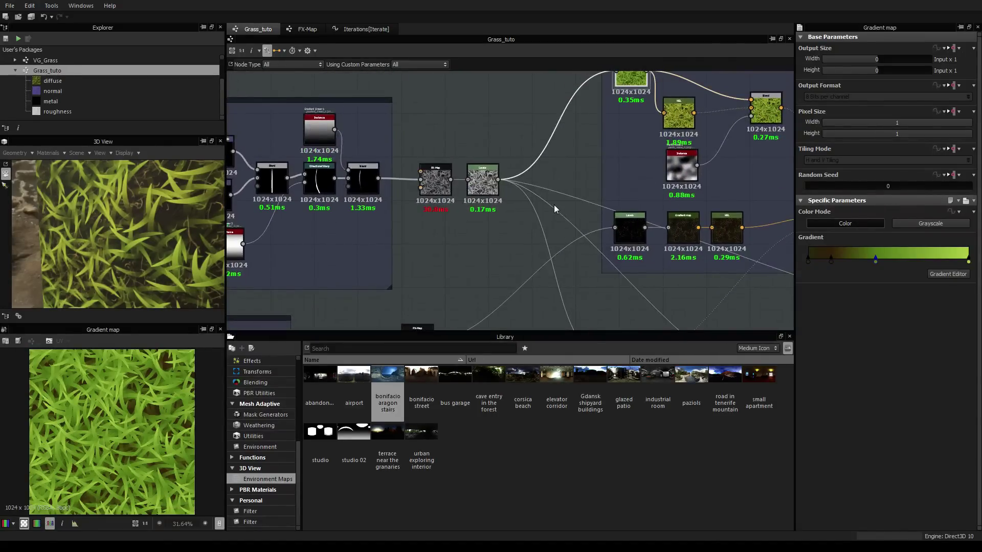
pyautogui.scroll(-2, 615, 182)
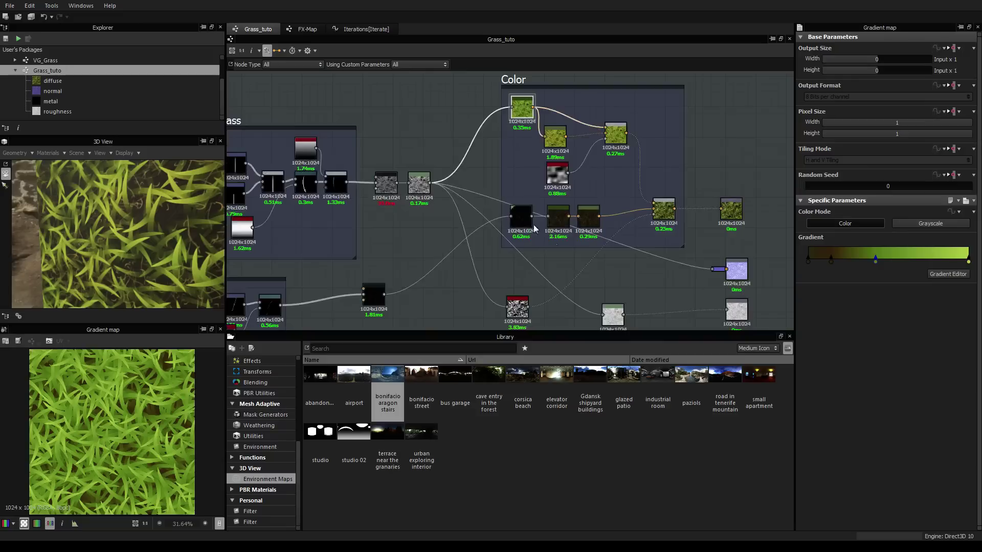
pyautogui.click(740, 151)
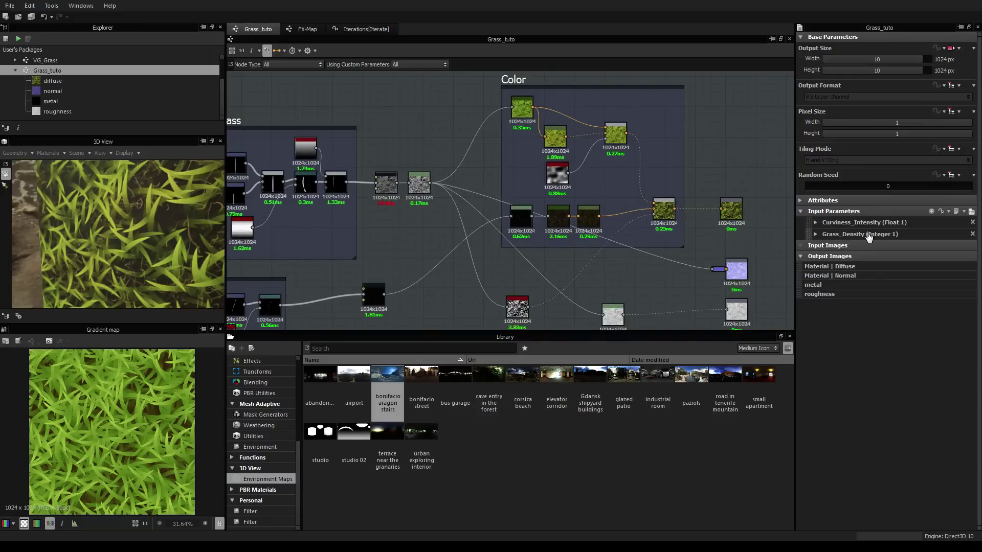
pyautogui.moveTo(402, 230); pyautogui.dragTo(456, 244, button='middle')
pyautogui.scroll(3, 456, 243)
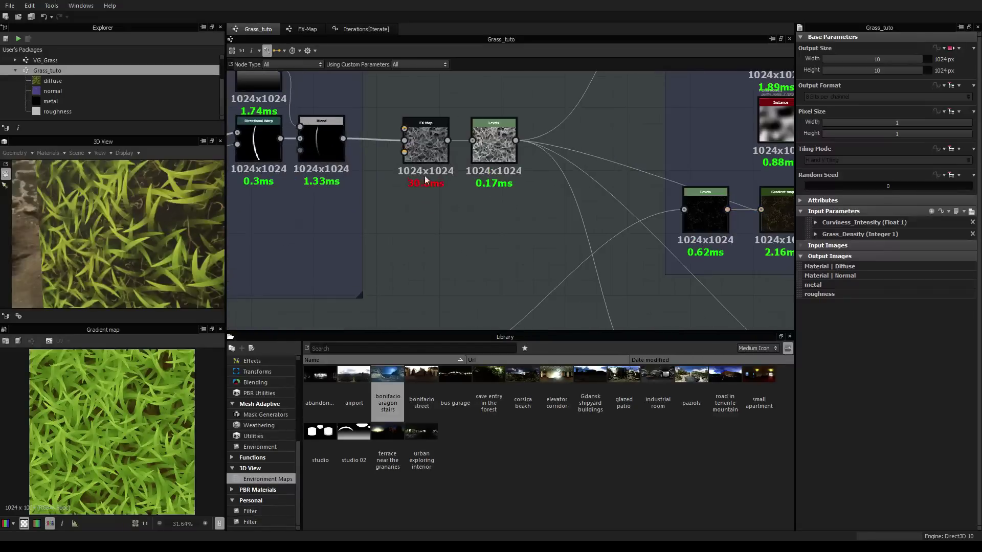
# Undo the last gradient edits and redo them to compare the grass versions
pyautogui.click(431, 143)
pyautogui.hotkey('ctrl', 'z')
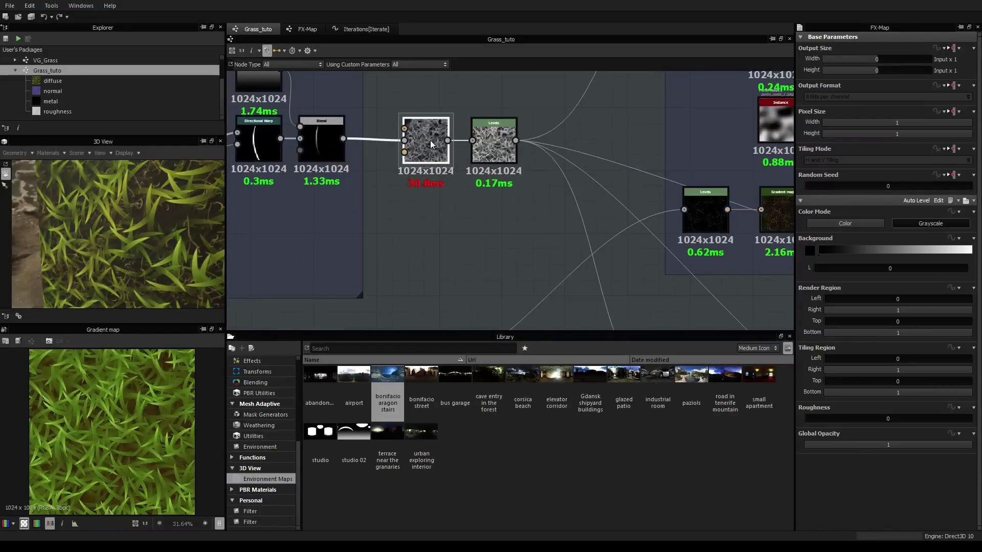
pyautogui.click(429, 149)
pyautogui.hotkey('ctrl', 'z')
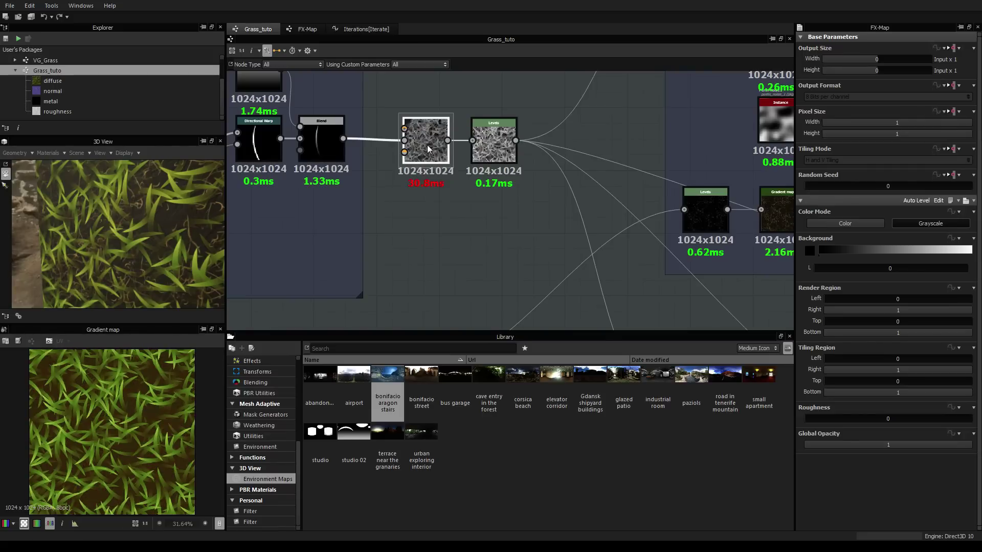
pyautogui.hotkey('ctrl', 'y')
# Enter the green-grass FX-Map and open the Color / Luminosity function of its Quadrant node
pyautogui.doubleClick(428, 148)
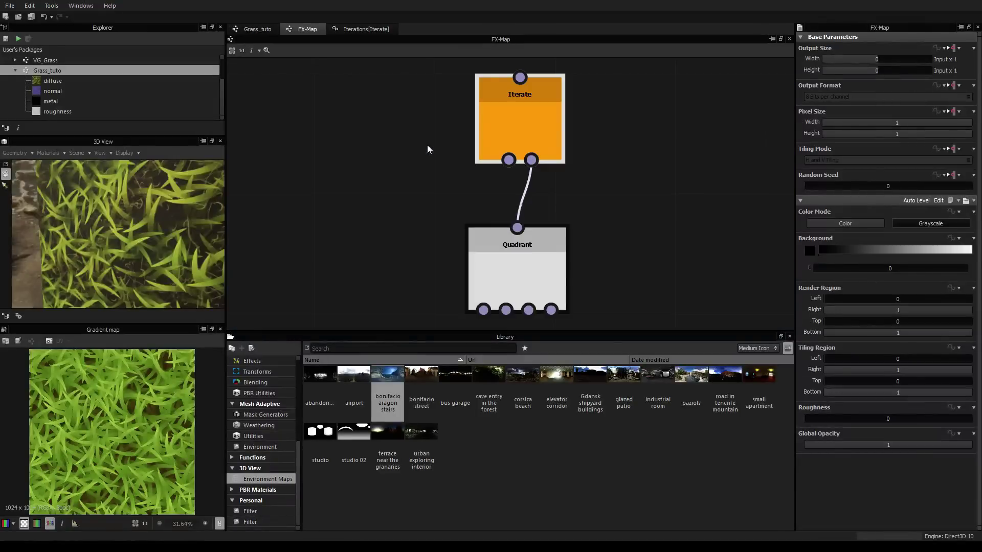
pyautogui.moveTo(471, 210); pyautogui.dragTo(453, 191, button='middle')
pyautogui.scroll(-2, 452, 191)
pyautogui.scroll(2, 491, 215)
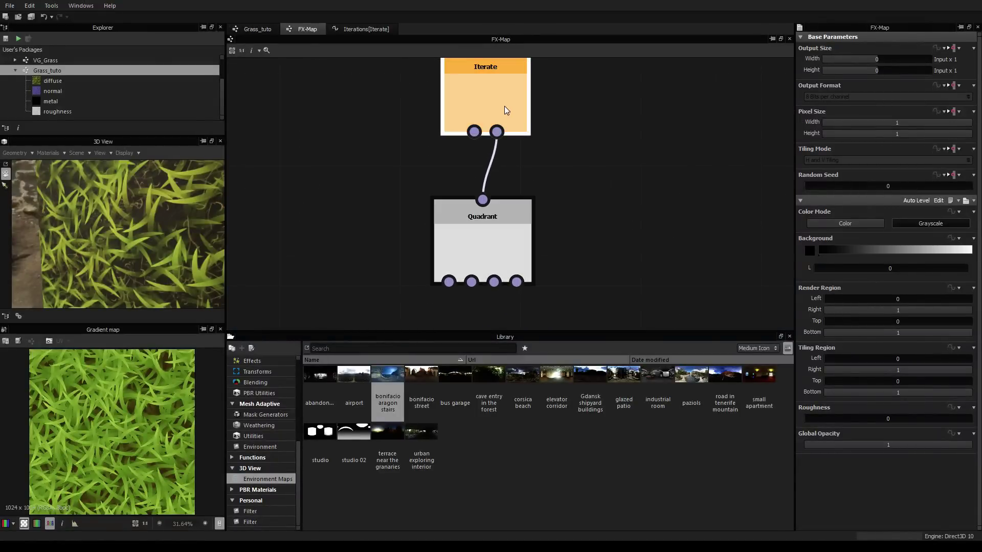
pyautogui.click(503, 103)
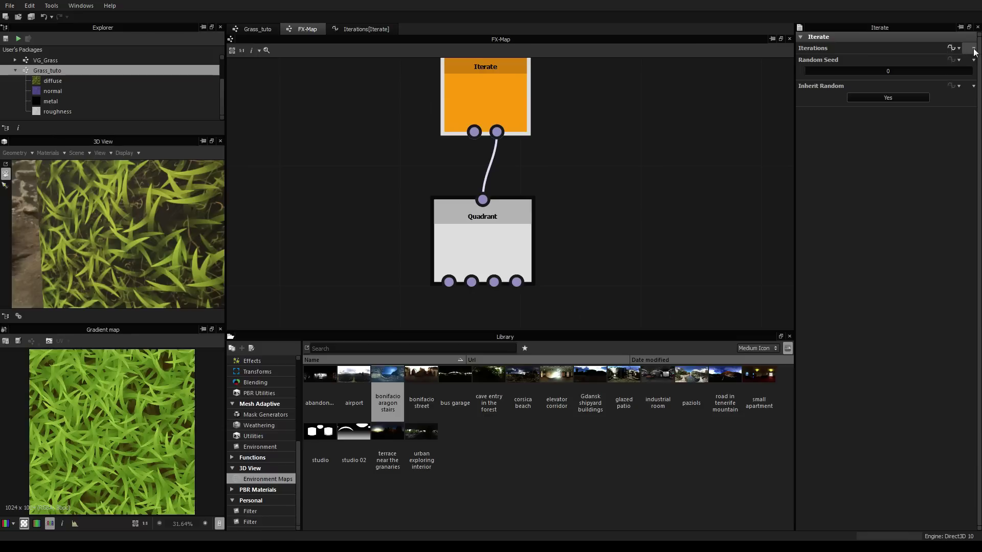
pyautogui.scroll(-1, 568, 217)
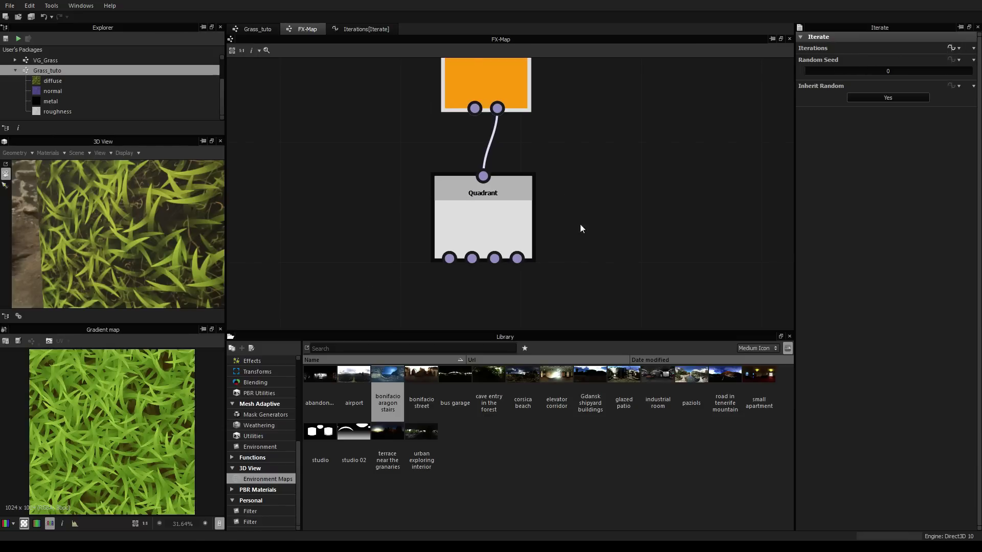
pyautogui.scroll(-1, 597, 239)
pyautogui.click(520, 218)
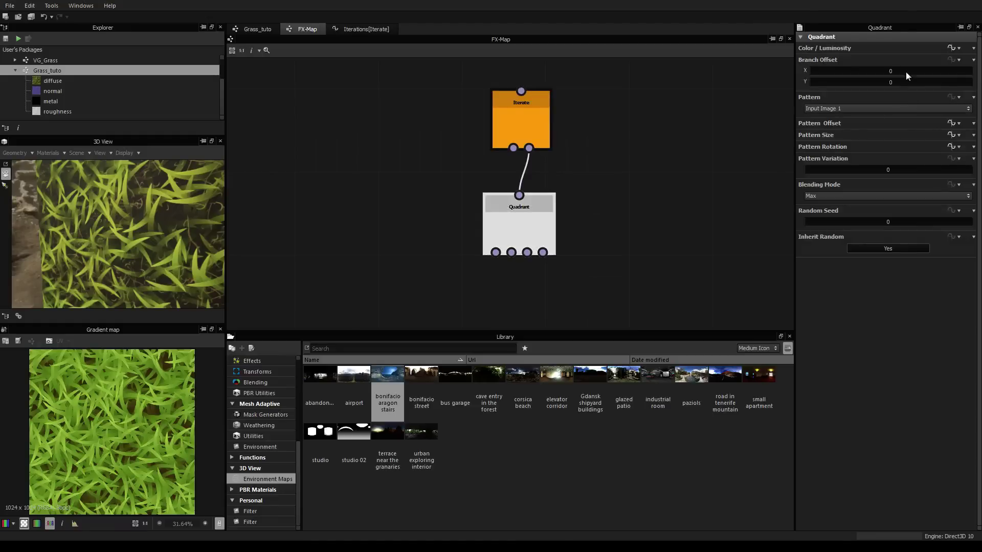
pyautogui.click(949, 48)
pyautogui.moveTo(302, 151); pyautogui.dragTo(332, 238, button='middle')
pyautogui.scroll(1, 332, 238)
pyautogui.scroll(2, 350, 208)
pyautogui.scroll(-4, 353, 207)
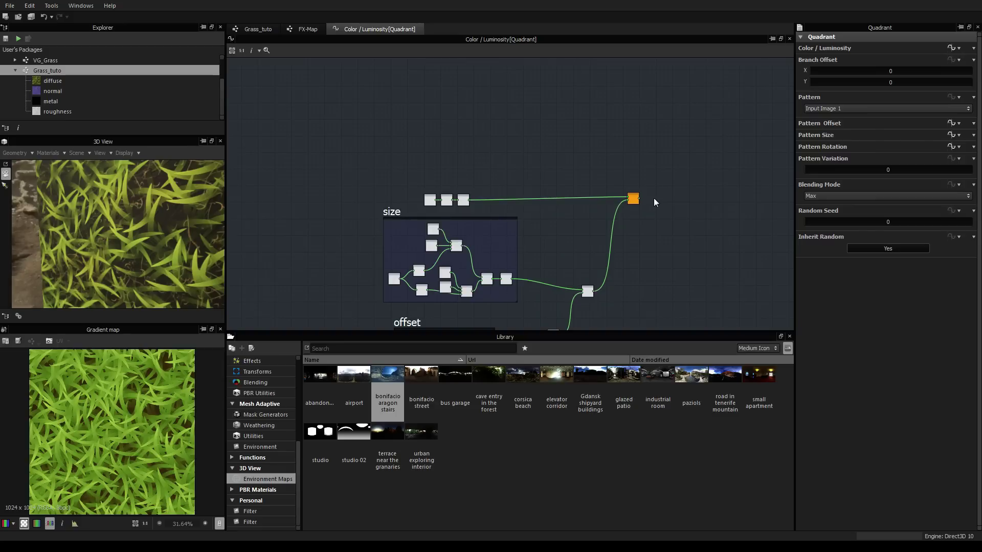
# Examine the Float constant that feeds the Random and Set nodes above the size frame
pyautogui.scroll(2, 471, 208)
pyautogui.click(397, 191)
pyautogui.scroll(2, 397, 191)
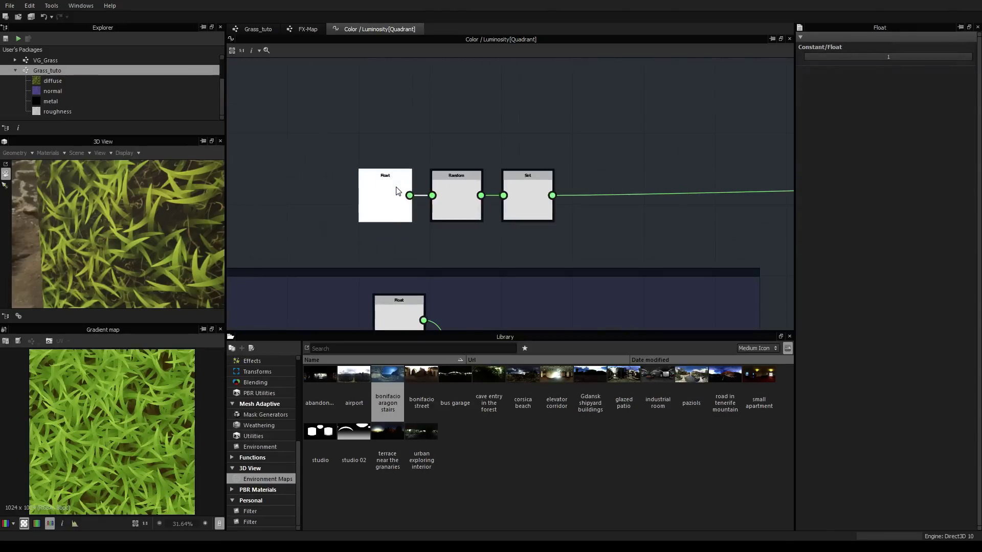
pyautogui.scroll(2, 398, 192)
pyautogui.scroll(-1, 398, 191)
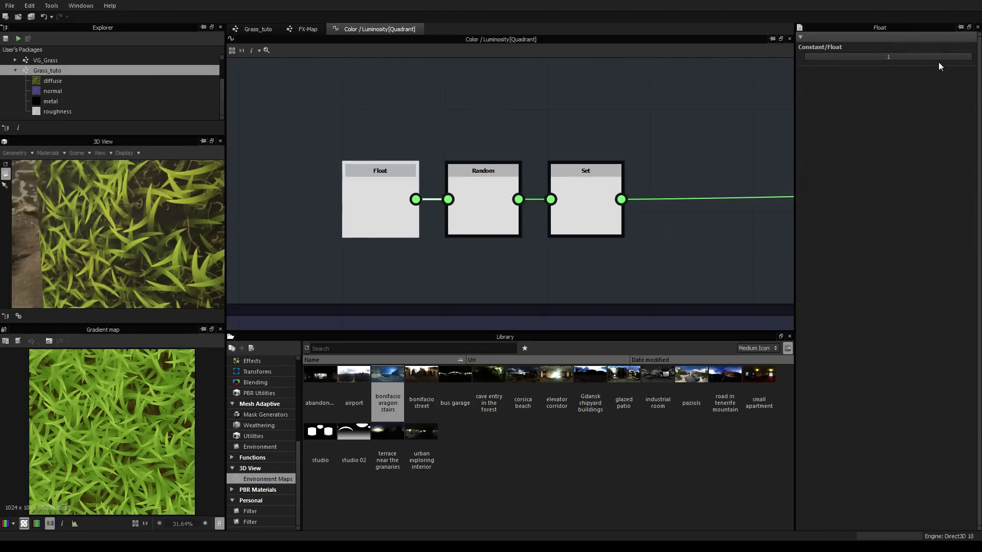
pyautogui.moveTo(960, 58); pyautogui.dragTo(981, 68)
pyautogui.scroll(-10, 392, 140)
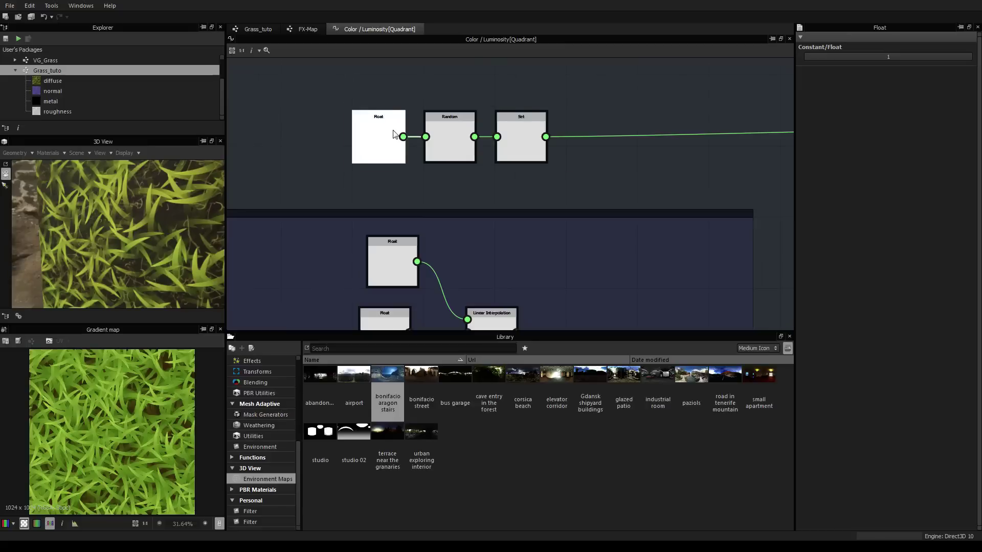
pyautogui.scroll(4, 372, 121)
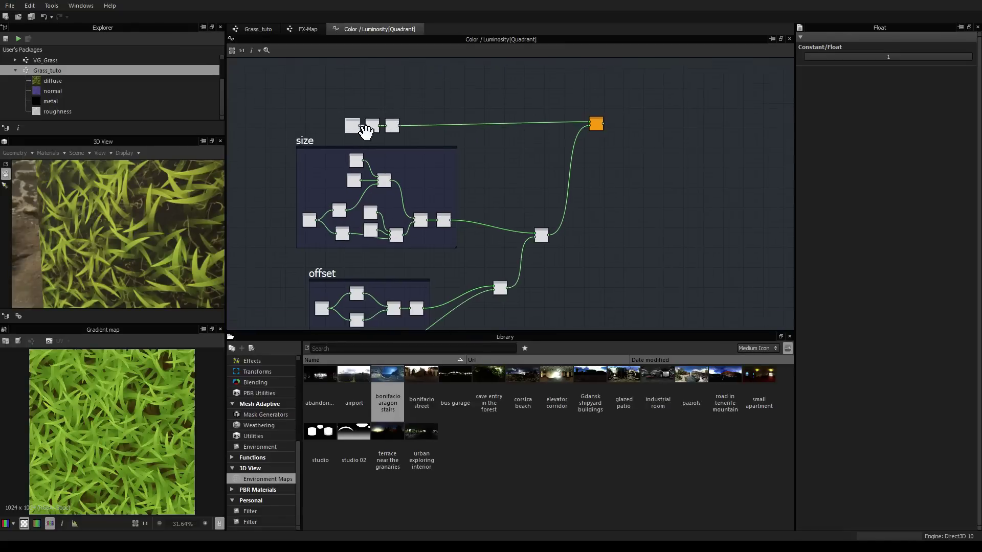
# Frame the Float, Random and Set nodes above the size frame and title the frame "Rotation*"
pyautogui.moveTo(397, 155); pyautogui.dragTo(392, 133)
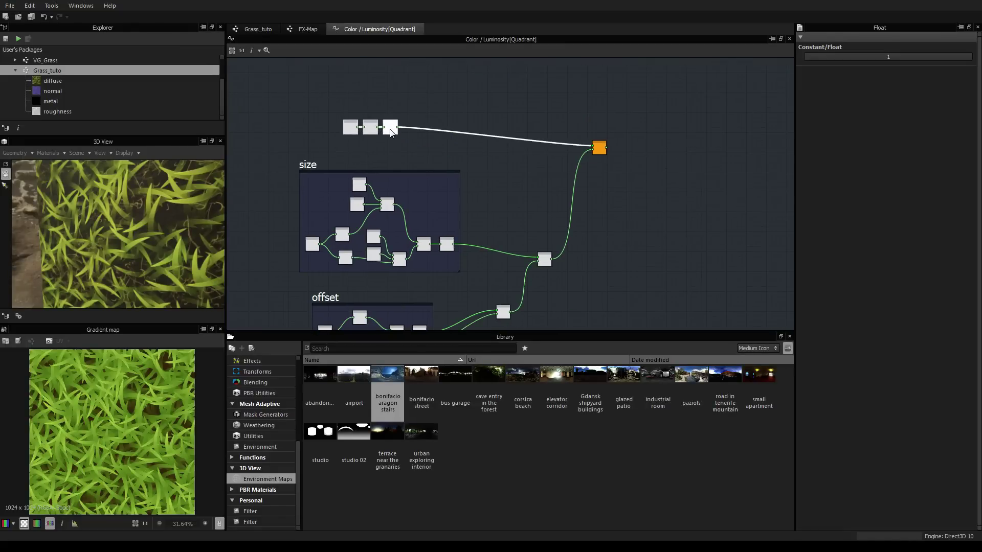
pyautogui.rightClick(391, 132)
pyautogui.click(415, 270)
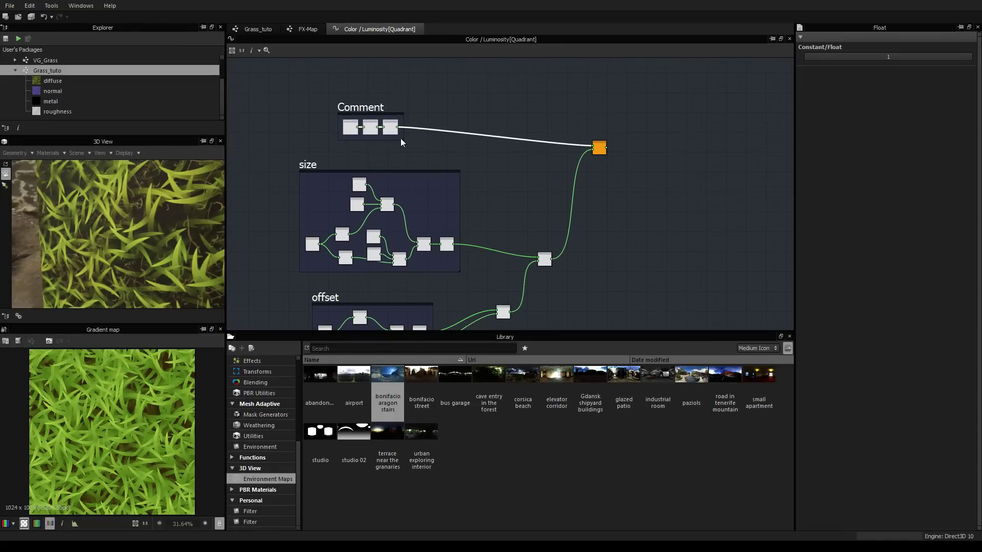
pyautogui.click(375, 106)
pyautogui.doubleClick(848, 78)
pyautogui.write('Rotation')
pyautogui.press('Return')
pyautogui.write('*')
# Review the Float constant that controls the random range inside the Rotation* frame
pyautogui.click(351, 127)
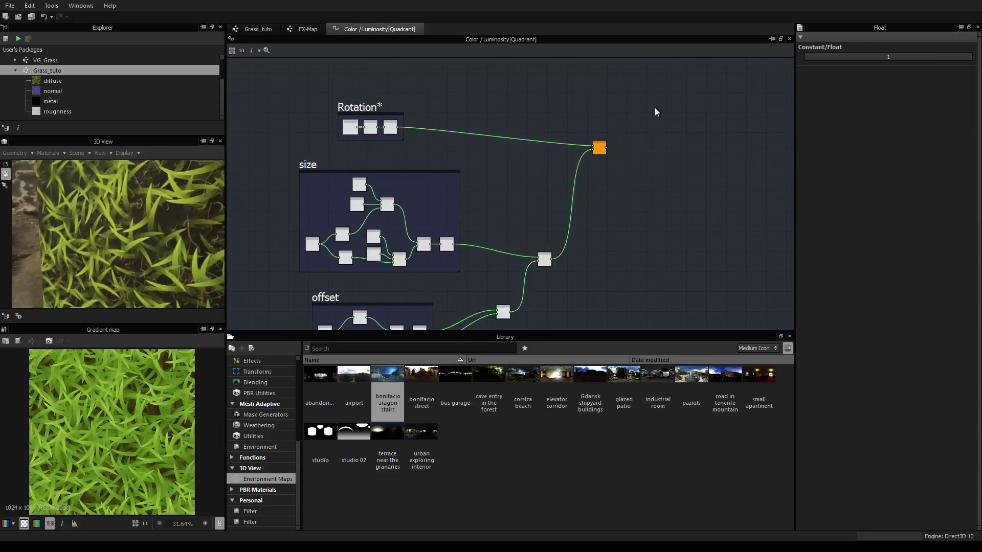
pyautogui.moveTo(966, 57); pyautogui.dragTo(928, 56)
pyautogui.scroll(1, 361, 84)
pyautogui.moveTo(278, 94); pyautogui.dragTo(386, 154, button='middle')
pyautogui.scroll(2, 386, 155)
pyautogui.scroll(3, 570, 204)
pyautogui.scroll(2, 500, 159)
pyautogui.scroll(-2, 499, 158)
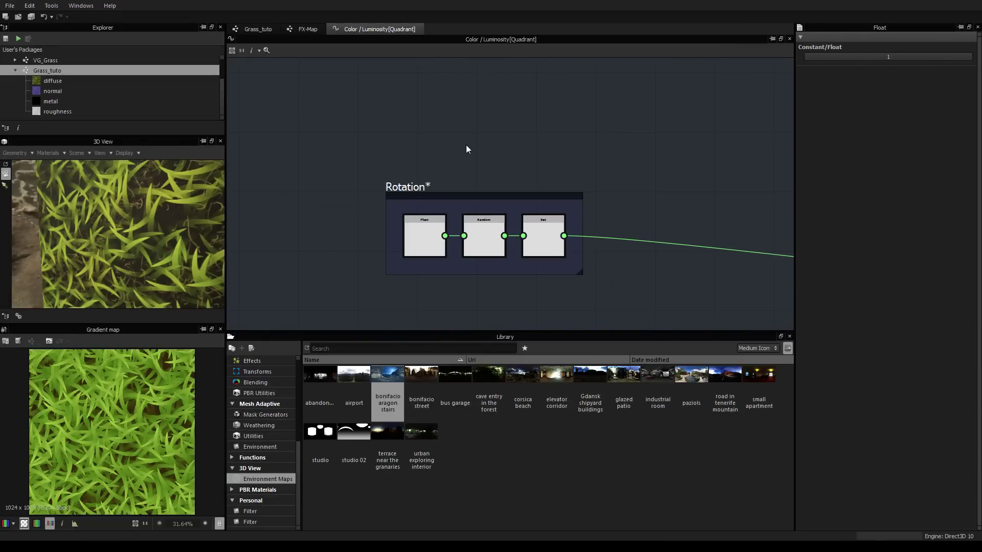
# Add a Get Float node above the Rotation* frame and check which variables it offers
pyautogui.scroll(4, 441, 185)
pyautogui.scroll(-2, 441, 184)
pyautogui.moveTo(441, 184); pyautogui.dragTo(441, 158, button='middle')
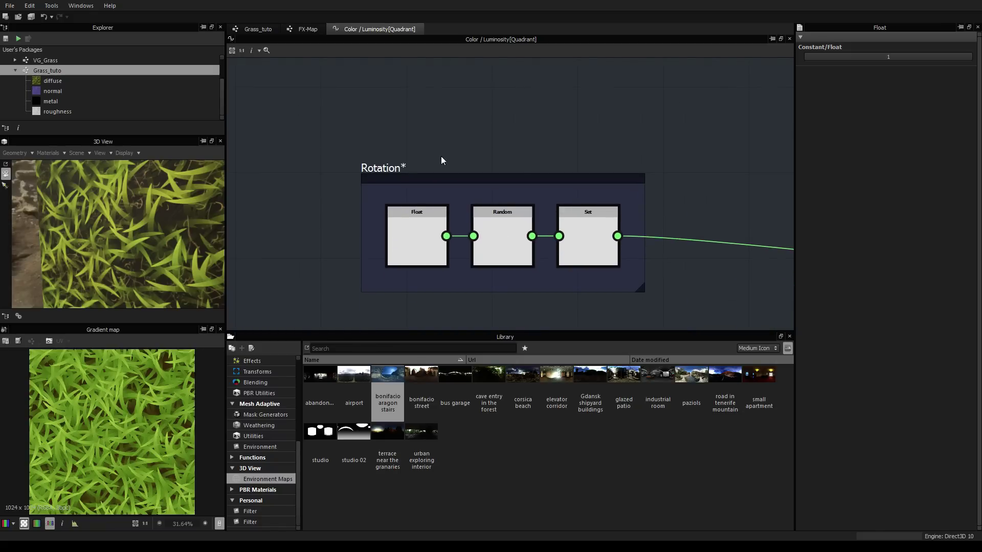
pyautogui.rightClick(410, 115)
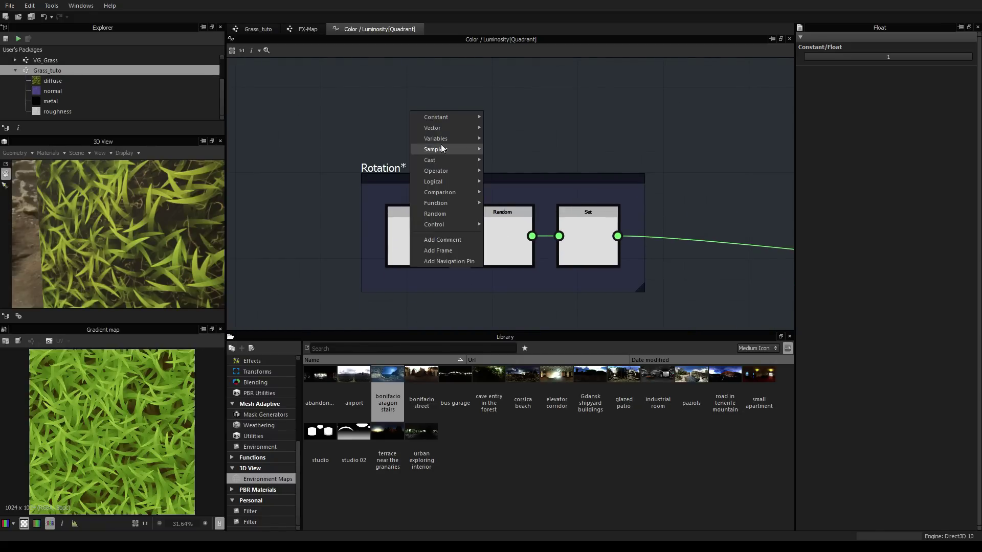
pyautogui.moveTo(444, 134)
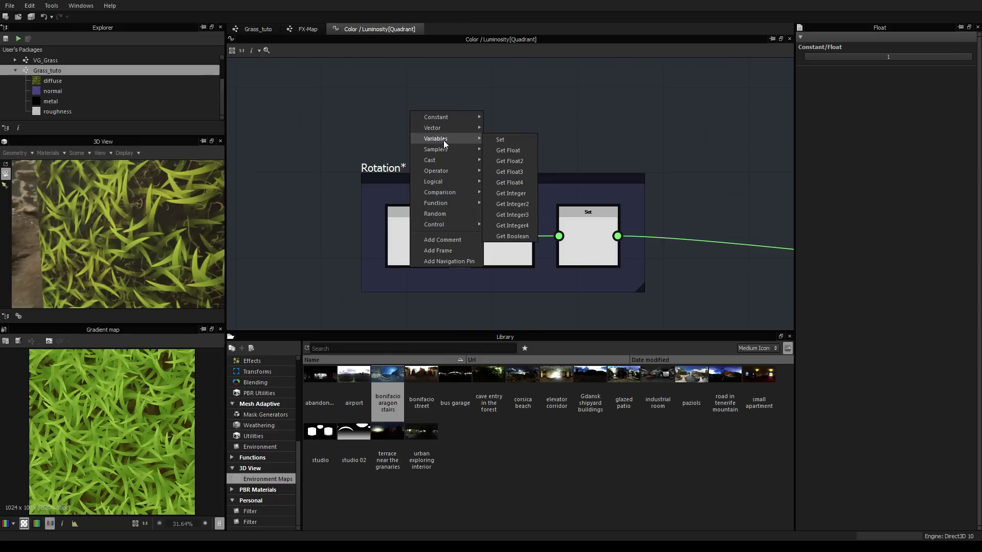
pyautogui.click(509, 151)
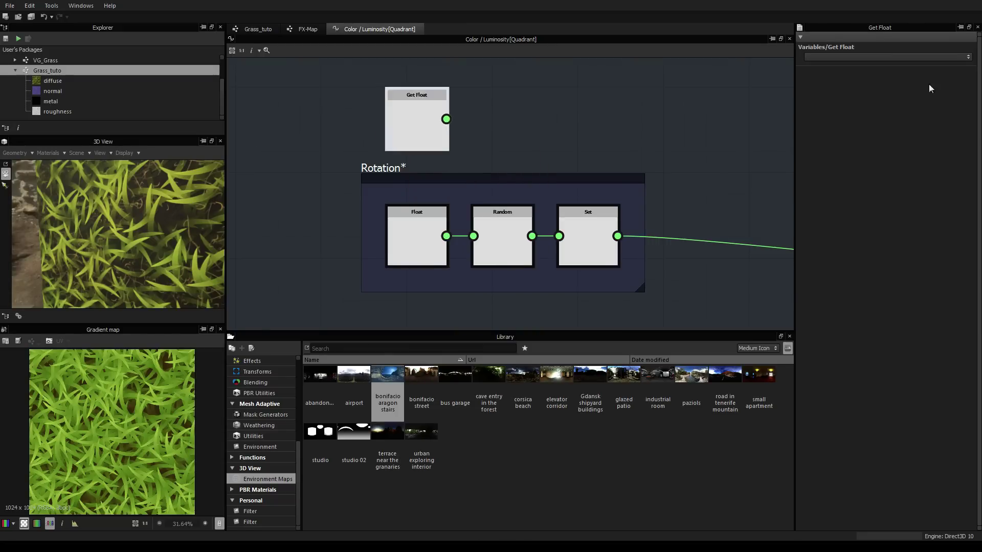
pyautogui.click(970, 58)
pyautogui.click(536, 88)
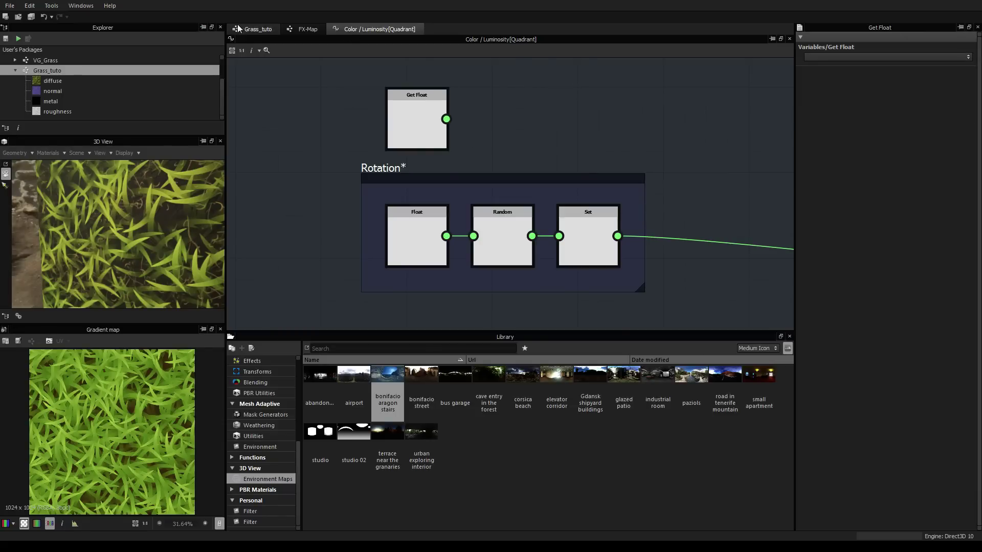
# Add a Float1 input parameter to the Grass_tuto graph with the identifier RotationRandomness
pyautogui.click(266, 28)
pyautogui.click(473, 215)
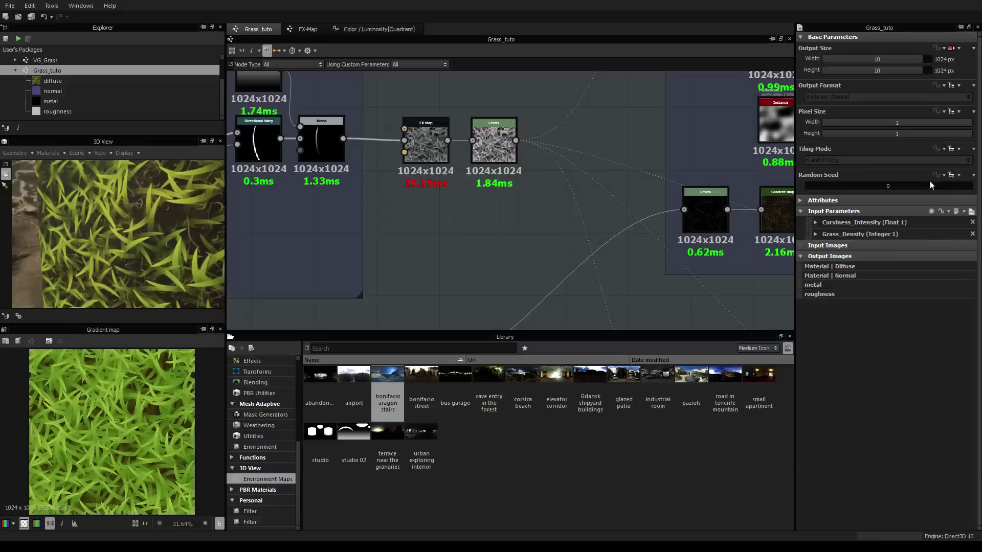
pyautogui.click(931, 211)
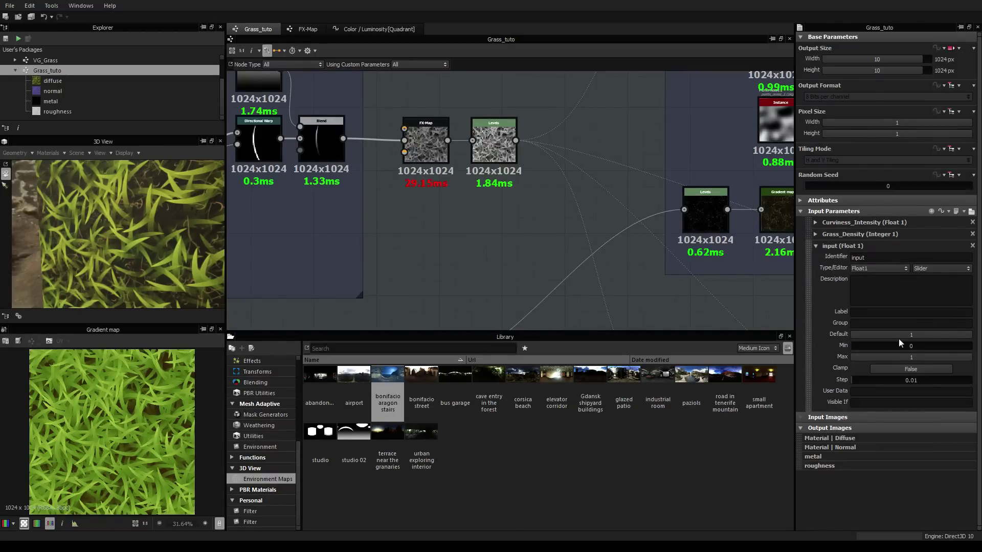
pyautogui.doubleClick(864, 257)
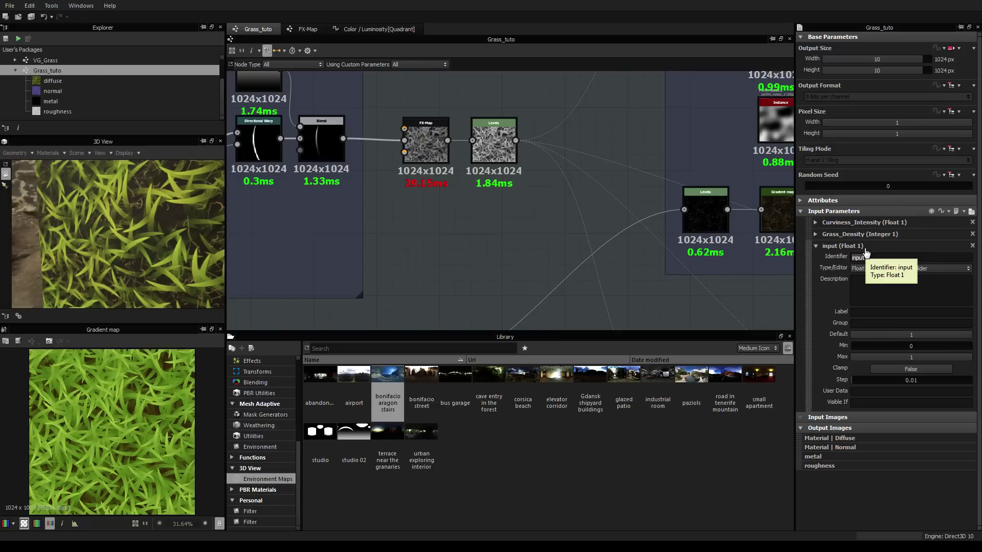
pyautogui.write('R')
pyautogui.write('otateRandom')
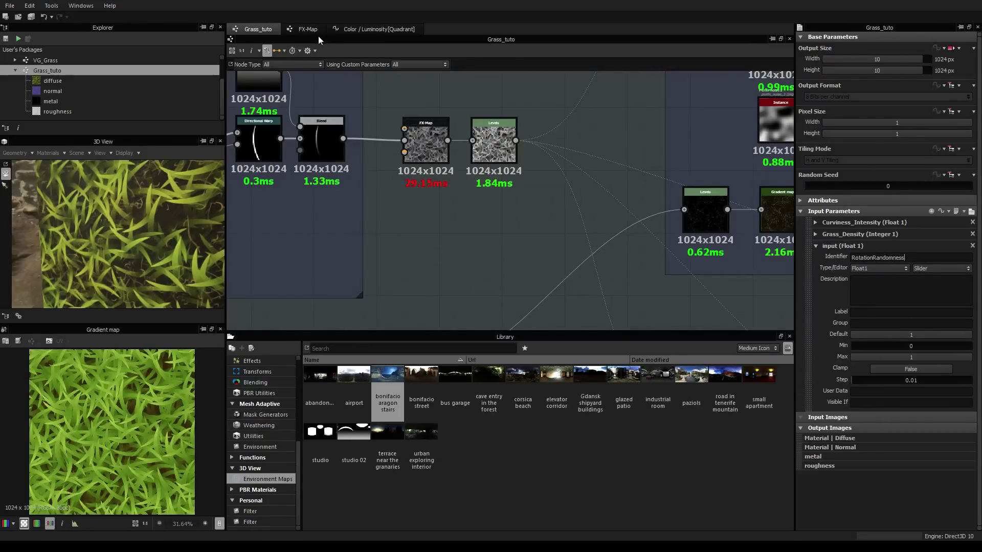
# In the Color / Luminosity function, set the Get Float node's variable to RotationRandomness
pyautogui.click(365, 29)
pyautogui.click(417, 122)
pyautogui.click(968, 60)
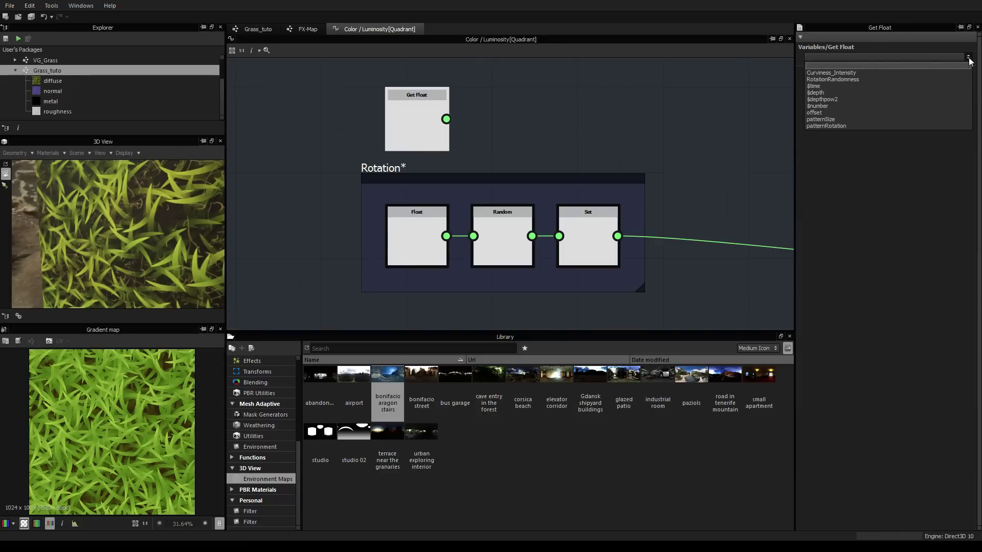
pyautogui.click(876, 85)
# Connect the Get Float node to the Random node in place of the Float constant, and return to the Grass_tuto graph
pyautogui.moveTo(446, 119); pyautogui.dragTo(475, 236)
pyautogui.moveTo(419, 122); pyautogui.dragTo(399, 122)
pyautogui.moveTo(555, 129); pyautogui.dragTo(487, 126, button='middle')
pyautogui.scroll(-3, 487, 125)
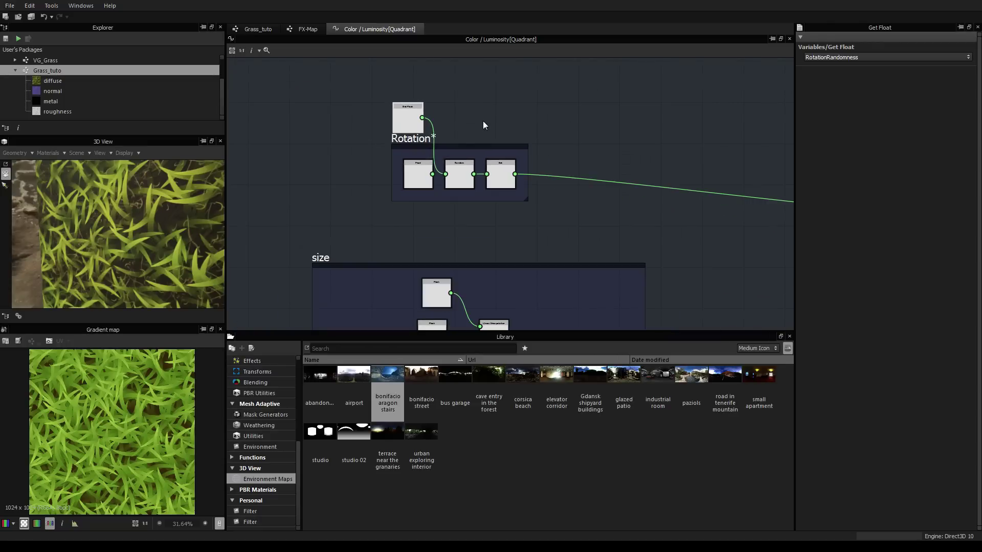
pyautogui.click(266, 29)
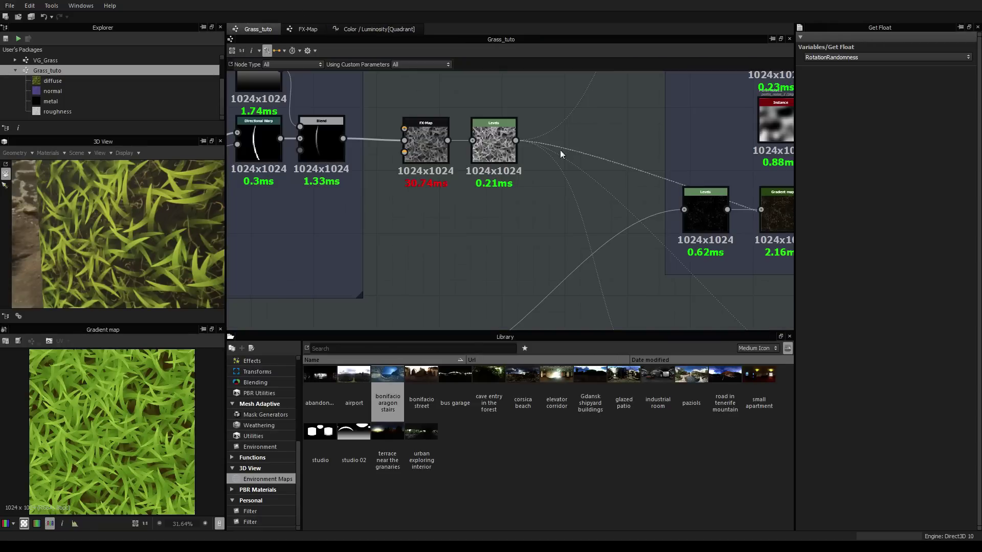
# Preview the Grass_tuto input parameters, test the RotationRandomness slider, and check the grass in the 3D view
pyautogui.click(532, 244)
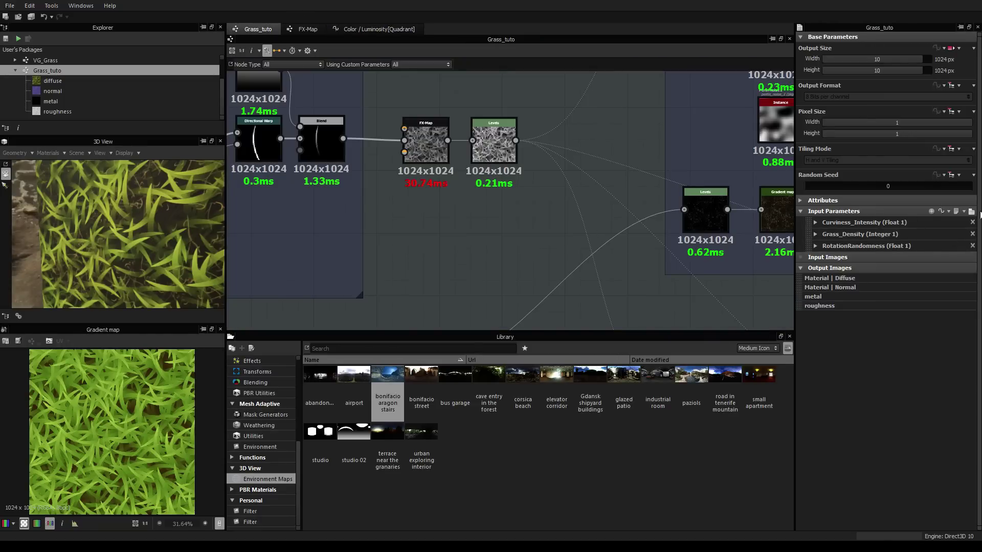
pyautogui.click(971, 211)
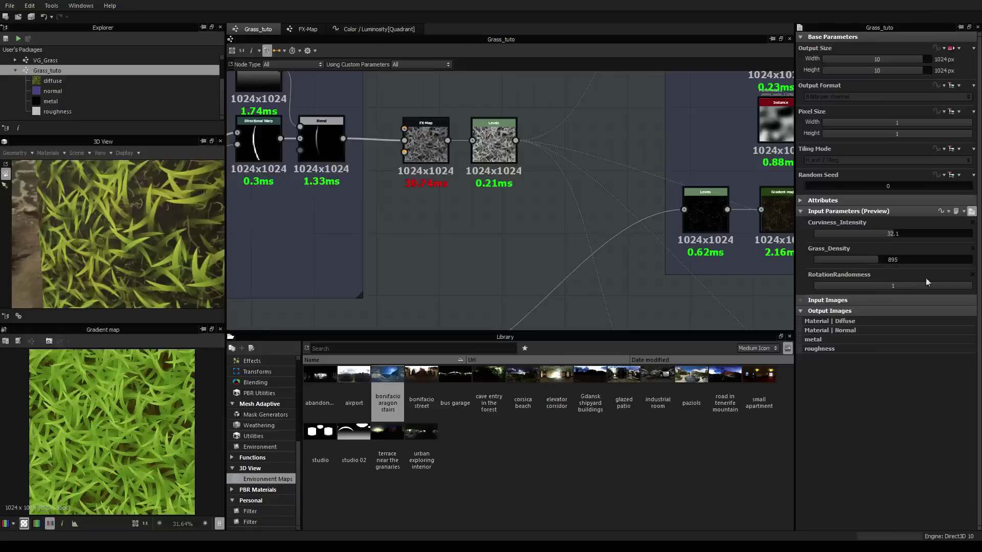
pyautogui.moveTo(966, 288)
pyautogui.mouseDown()
pyautogui.moveTo(789, 290)
pyautogui.moveTo(974, 286)
pyautogui.mouseUp()
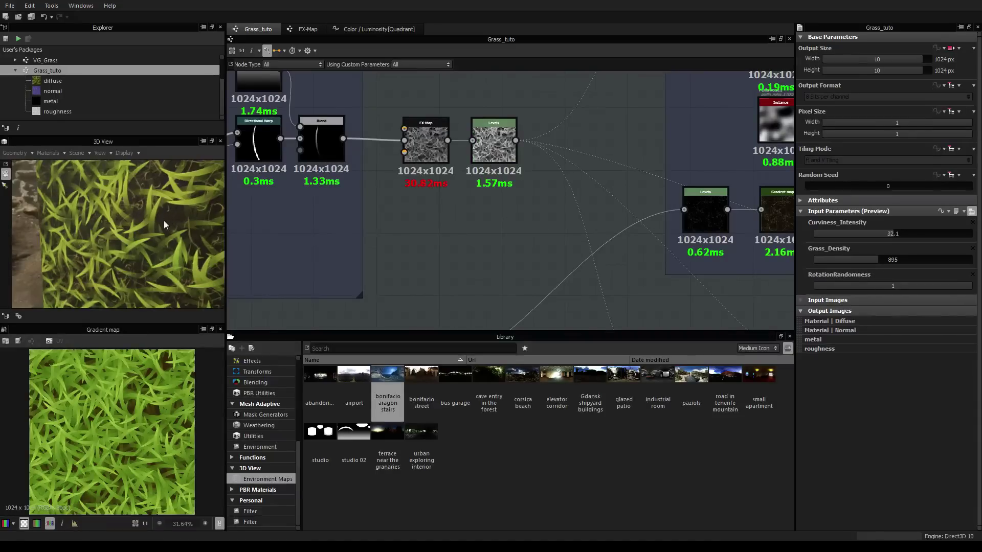
pyautogui.scroll(-5, 164, 220)
pyautogui.scroll(5, 164, 221)
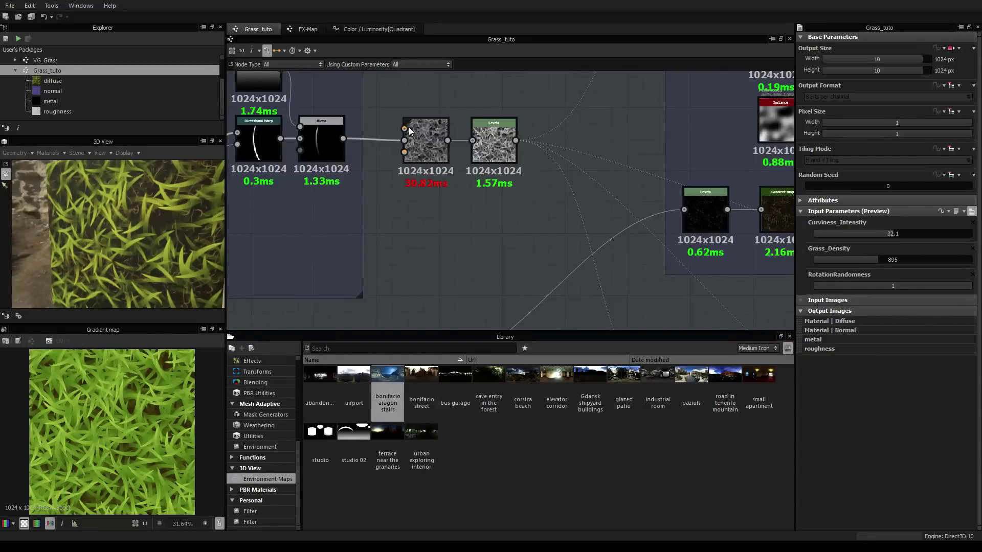
# In the Color / Luminosity function, delete the unused Float constant in the Rotation* frame and move the Get Float node into its place
pyautogui.click(367, 32)
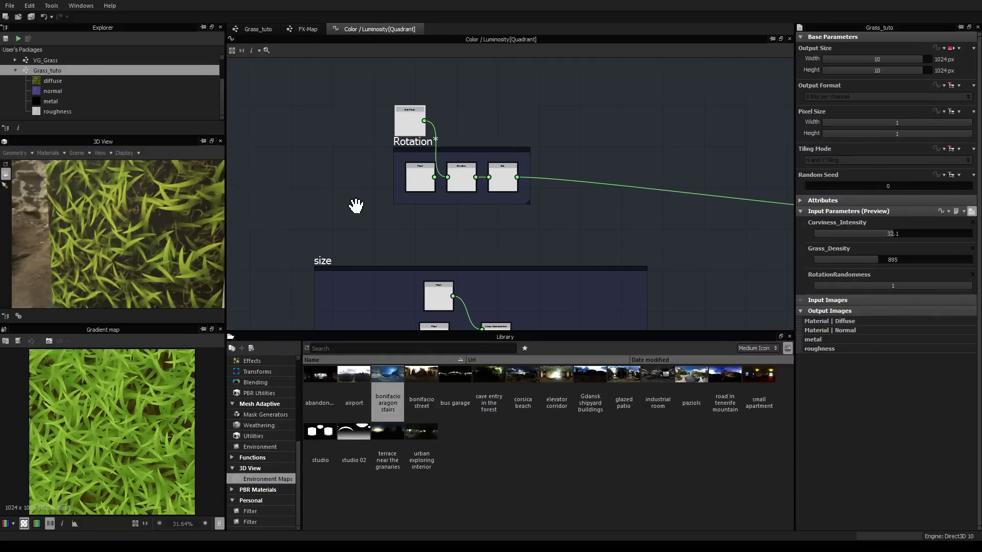
pyautogui.scroll(2, 443, 171)
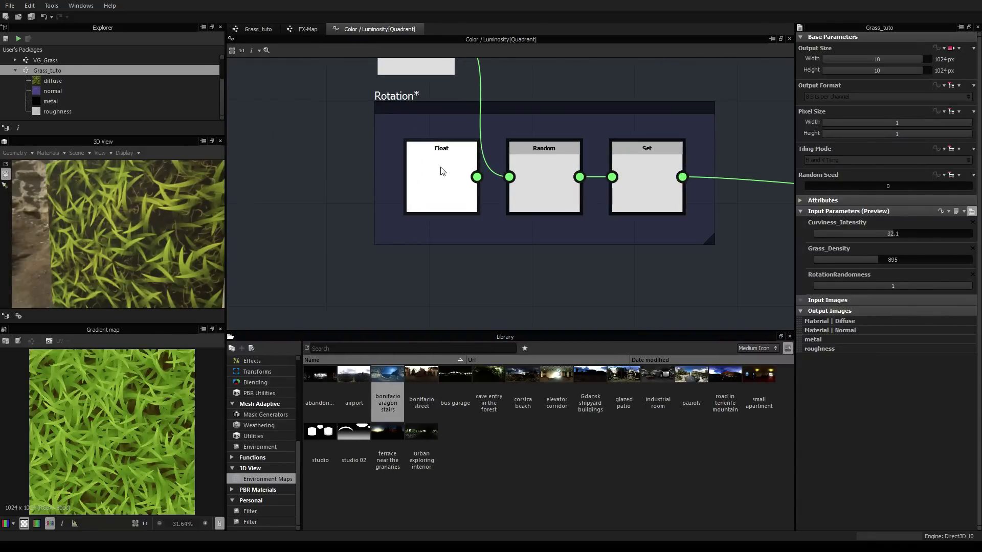
pyautogui.click(443, 171)
pyautogui.press('Delete')
pyautogui.moveTo(422, 69); pyautogui.dragTo(436, 195)
pyautogui.moveTo(392, 277); pyautogui.dragTo(365, 166, button='middle')
pyautogui.scroll(-5, 350, 208)
pyautogui.scroll(1, 373, 168)
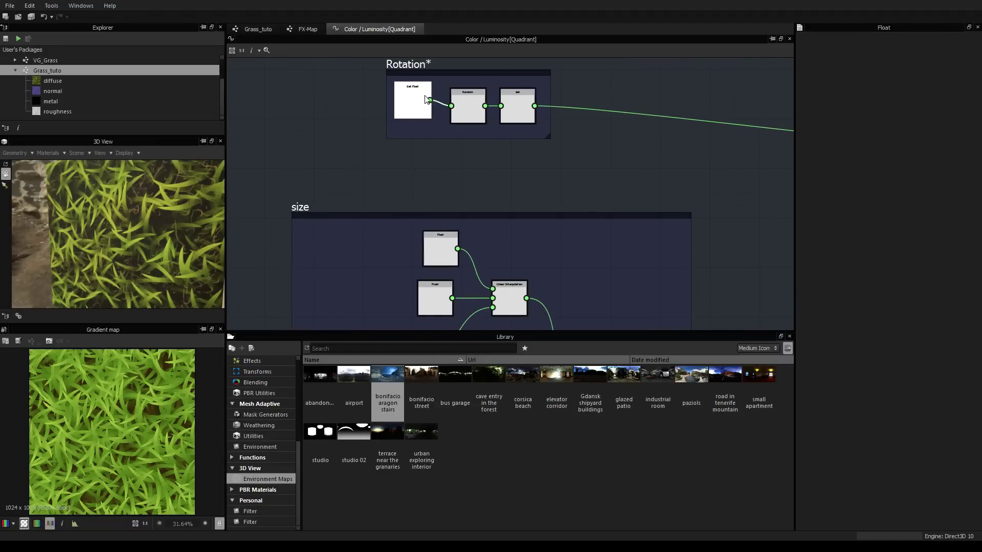
pyautogui.scroll(2, 464, 169)
pyautogui.scroll(-2, 465, 182)
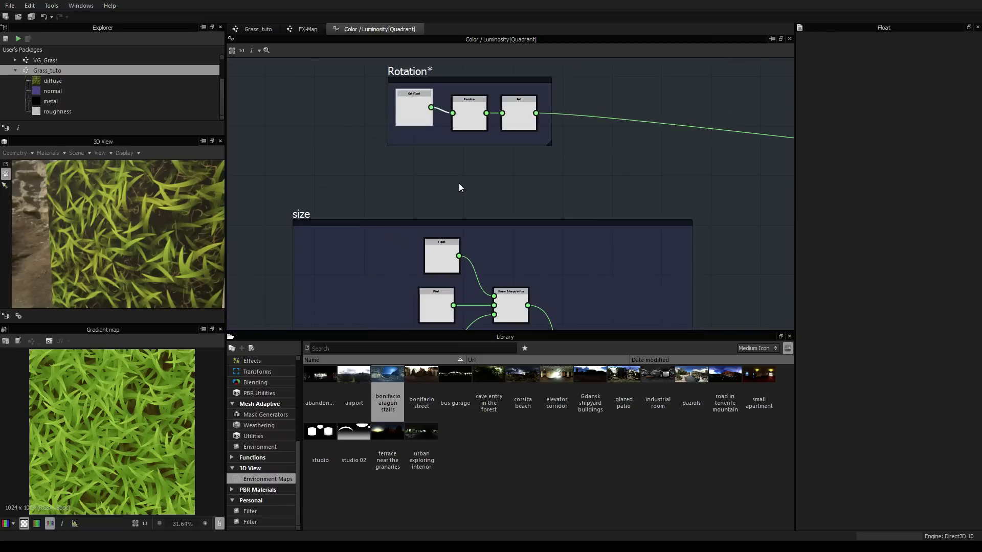
# In the size frame, set the Float constant feeding the upper Linear Interpolation's first input to 0.48
pyautogui.moveTo(459, 183); pyautogui.dragTo(441, 97, button='middle')
pyautogui.scroll(3, 474, 146)
pyautogui.moveTo(471, 195); pyautogui.dragTo(482, 115, button='middle')
pyautogui.scroll(-6, 483, 115)
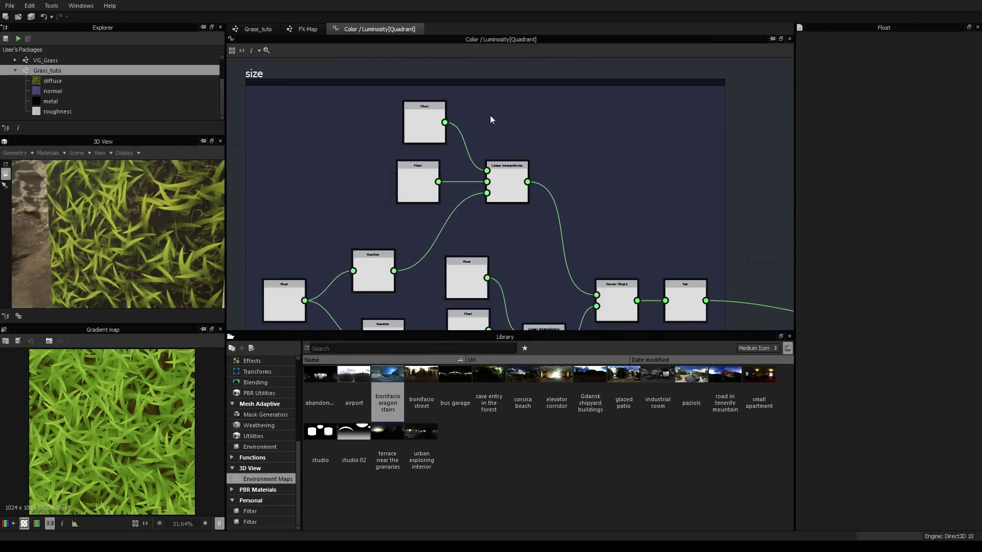
pyautogui.scroll(3, 502, 127)
pyautogui.scroll(4, 452, 103)
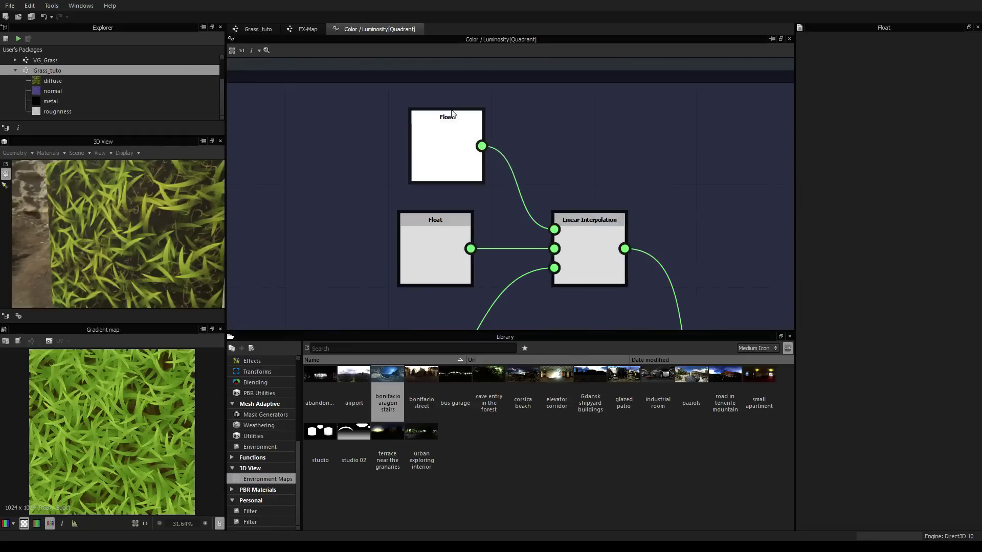
pyautogui.click(450, 142)
pyautogui.moveTo(610, 182); pyautogui.dragTo(540, 139, button='middle')
pyautogui.scroll(-4, 544, 148)
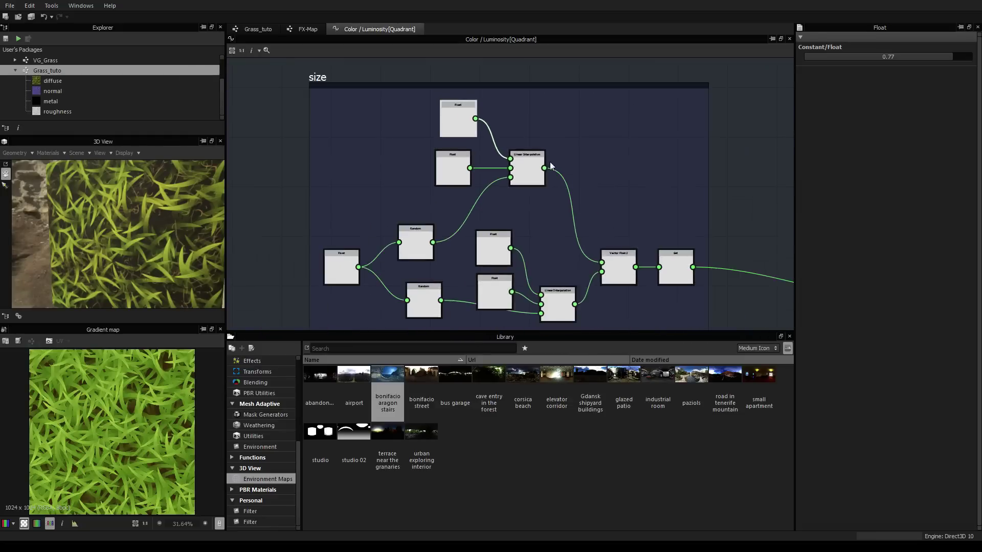
pyautogui.scroll(1, 551, 162)
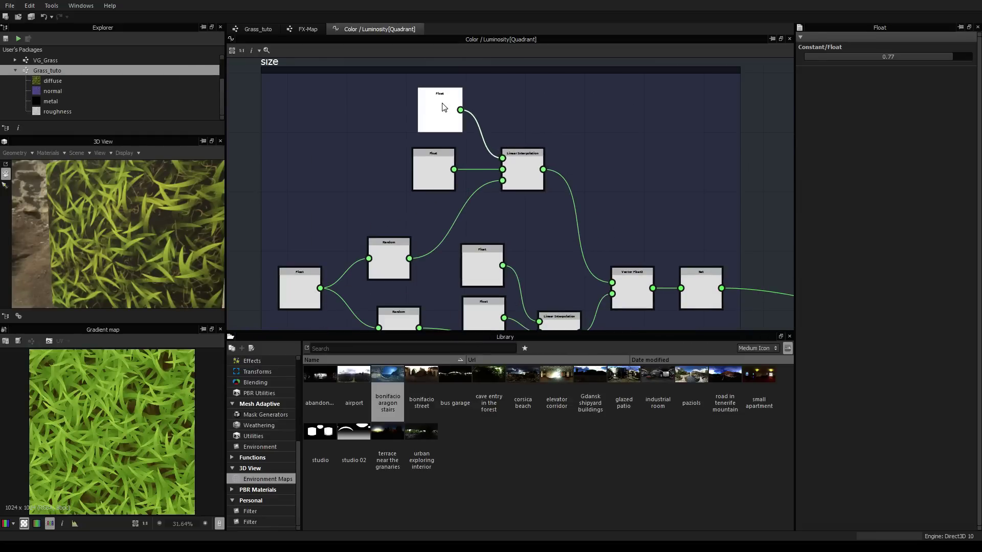
pyautogui.moveTo(951, 58); pyautogui.dragTo(930, 69)
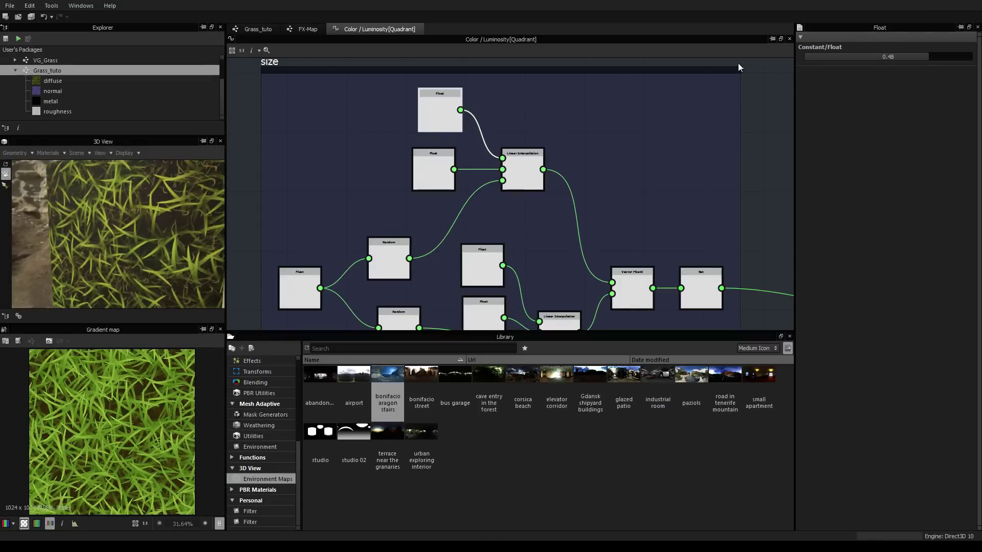
# Add a Get Float node inside the size frame, beside the uppermost Float constant
pyautogui.scroll(1, 470, 108)
pyautogui.moveTo(470, 108); pyautogui.dragTo(438, 163, button='middle')
pyautogui.moveTo(399, 65); pyautogui.dragTo(399, 78, button='middle')
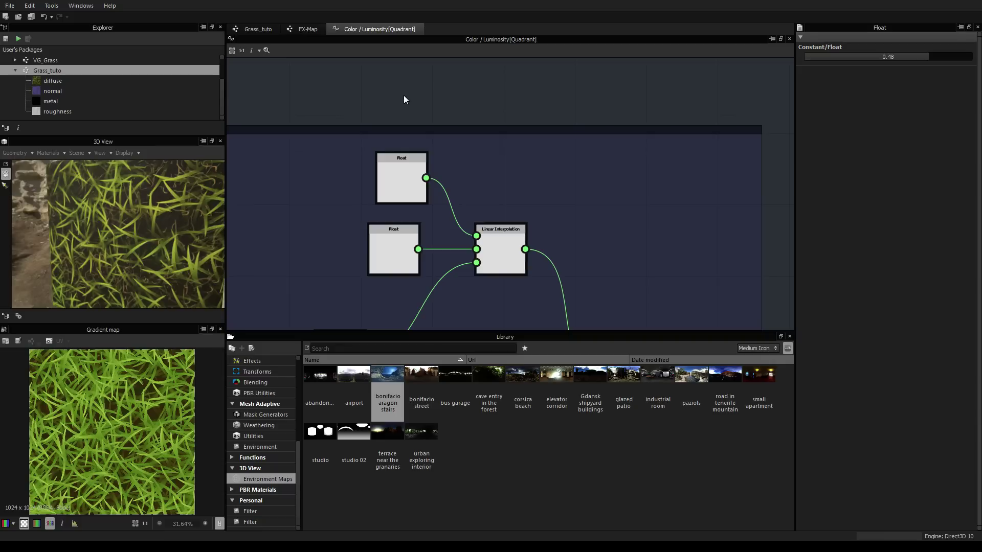
pyautogui.rightClick(403, 96)
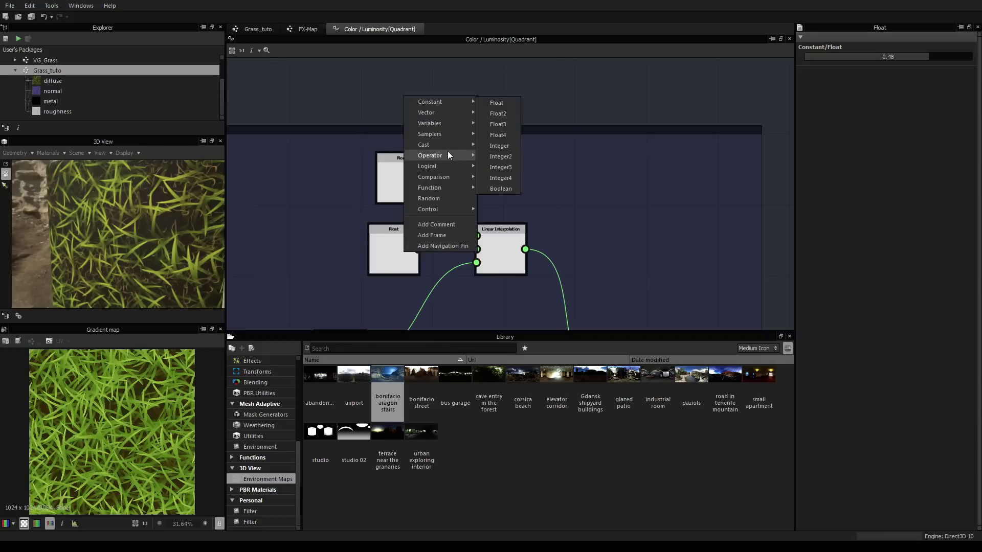
pyautogui.moveTo(450, 124)
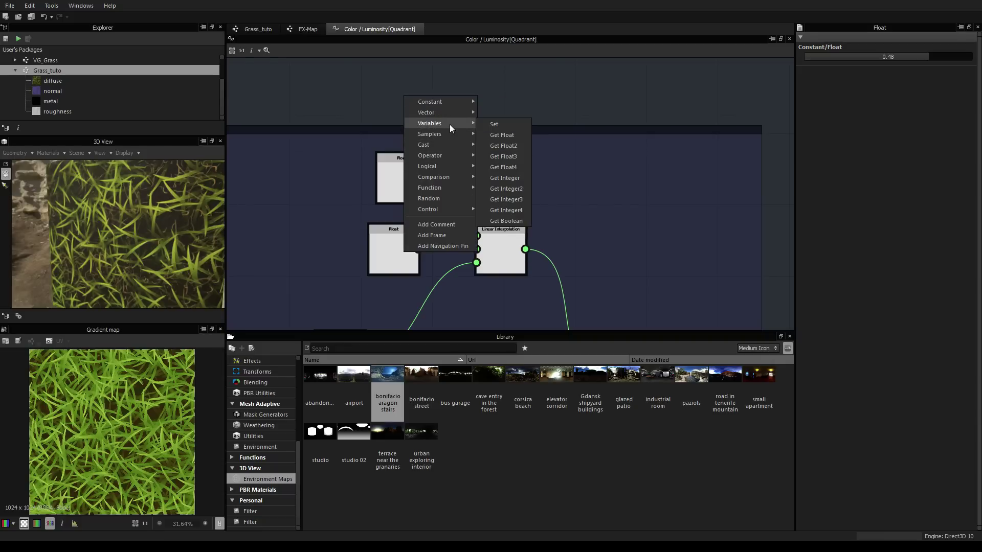
pyautogui.click(520, 134)
pyautogui.moveTo(400, 95); pyautogui.dragTo(330, 177)
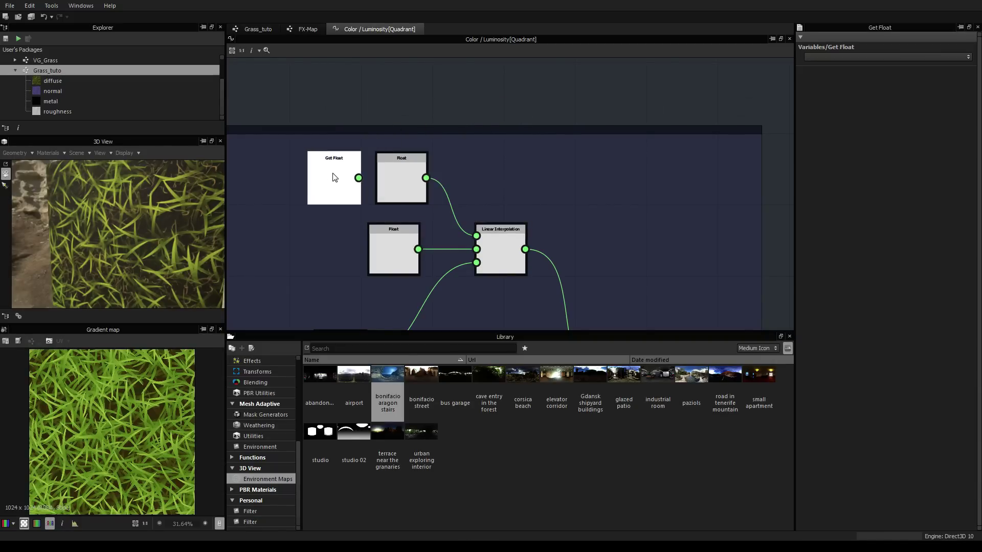
# Try adjusting the Float constant feeding the upper Linear Interpolation's second input
pyautogui.moveTo(439, 226); pyautogui.dragTo(435, 173, button='middle')
pyautogui.click(410, 184)
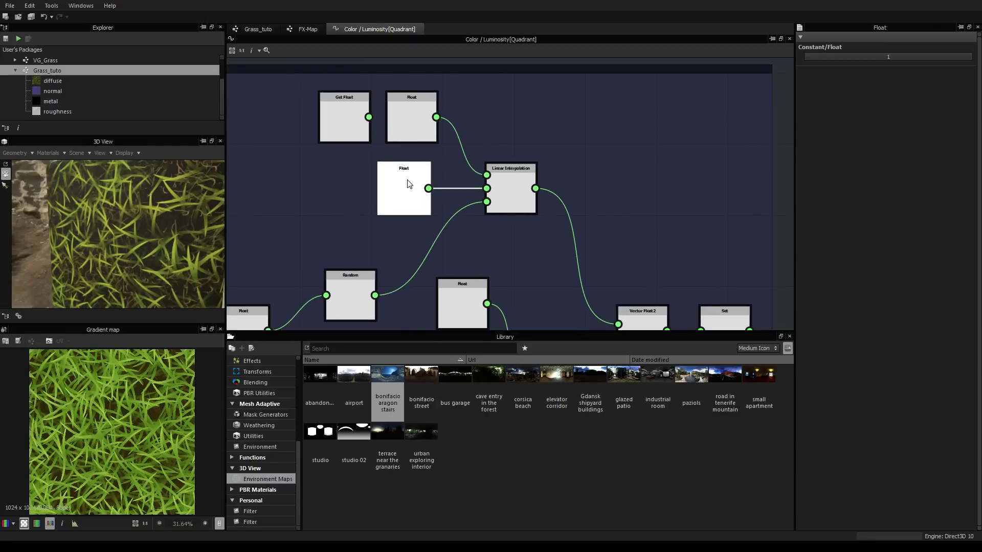
pyautogui.moveTo(961, 59)
pyautogui.mouseDown()
pyautogui.moveTo(914, 64)
pyautogui.moveTo(974, 64)
pyautogui.mouseUp()
pyautogui.moveTo(409, 193); pyautogui.dragTo(420, 150, button='middle')
pyautogui.scroll(-2, 419, 148)
pyautogui.scroll(1, 424, 157)
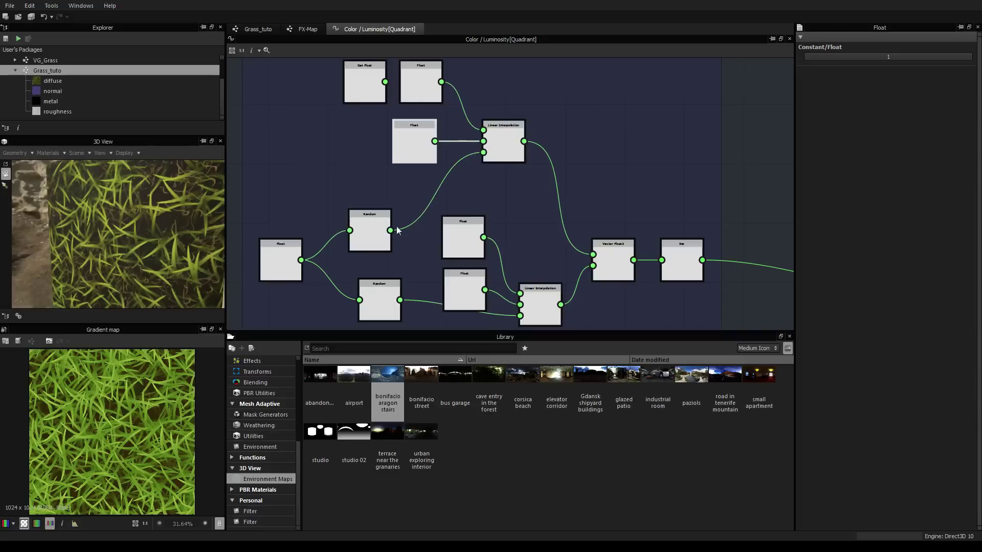
# Try 0.29 on the Float constant feeding the lower Linear Interpolation's first input, and undo the change
pyautogui.click(374, 232)
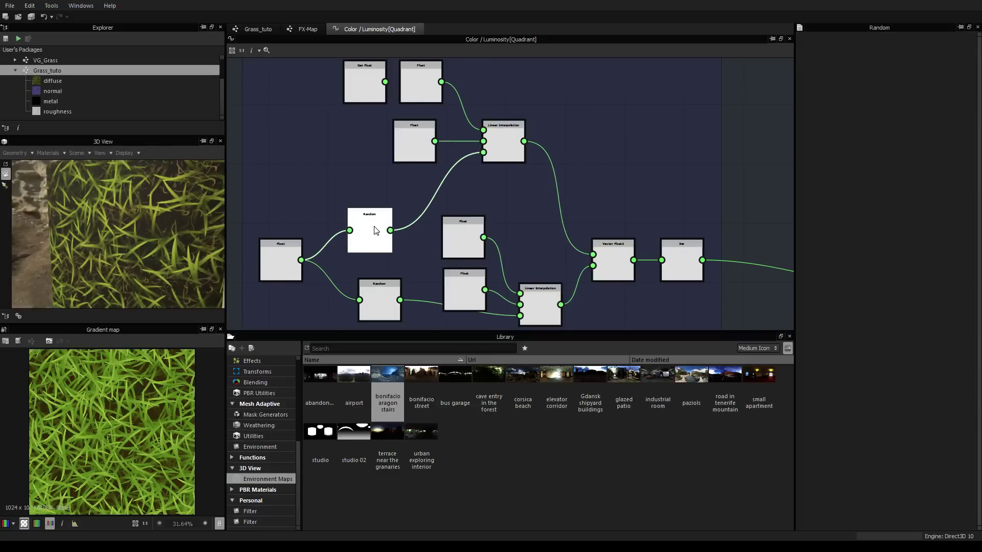
pyautogui.click(284, 260)
pyautogui.click(460, 250)
pyautogui.moveTo(461, 250); pyautogui.dragTo(432, 169, button='middle')
pyautogui.click(423, 183)
pyautogui.moveTo(925, 60)
pyautogui.mouseDown()
pyautogui.moveTo(941, 60)
pyautogui.moveTo(909, 60)
pyautogui.mouseUp()
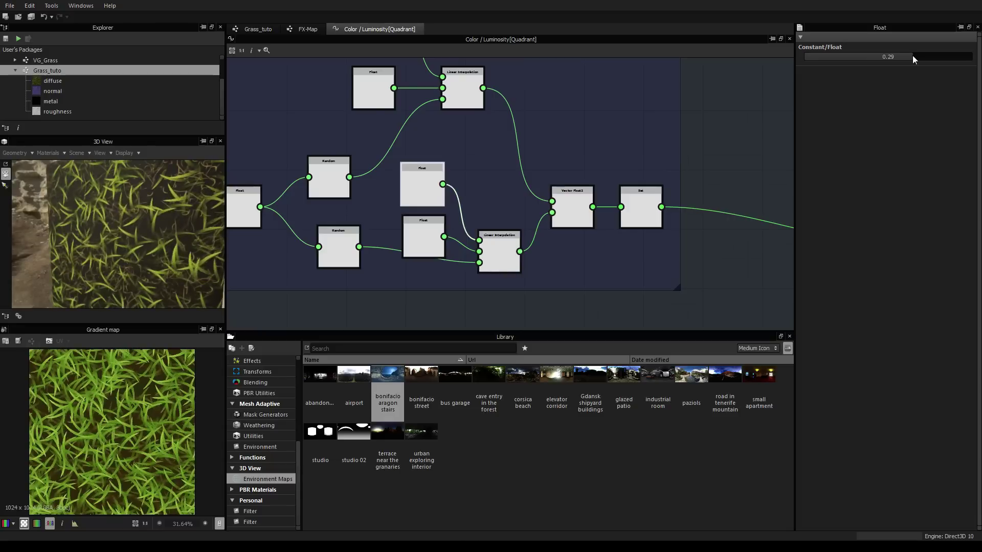
pyautogui.hotkey('ctrl', 'z')
# Shift the Float feeding the lower Linear Interpolation's first input aside and add a Get Float node beside it
pyautogui.moveTo(411, 187); pyautogui.dragTo(430, 186)
pyautogui.rightClick(431, 186)
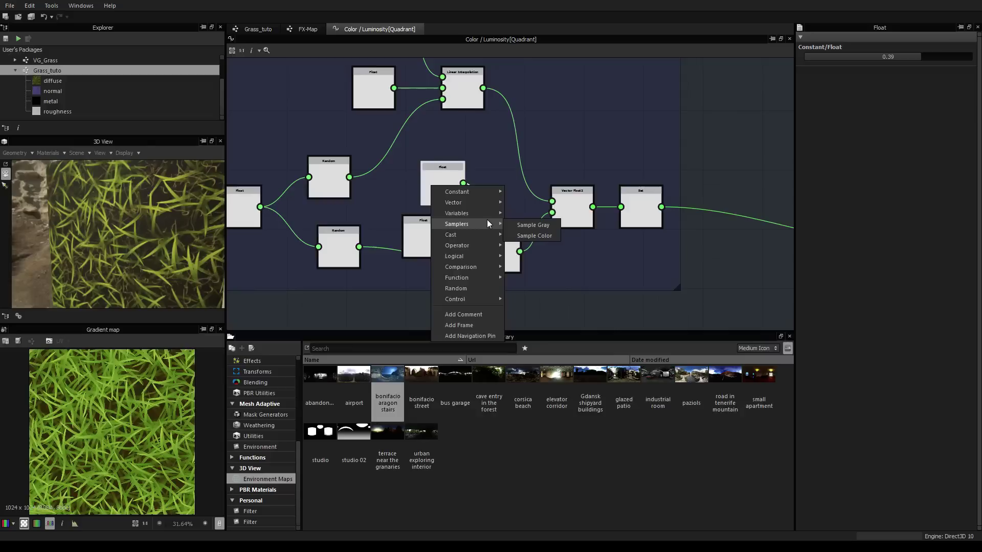
pyautogui.moveTo(496, 213)
pyautogui.click(530, 224)
pyautogui.moveTo(434, 193); pyautogui.dragTo(389, 193)
pyautogui.moveTo(397, 91); pyautogui.dragTo(424, 181, button='middle')
pyautogui.scroll(-1, 424, 179)
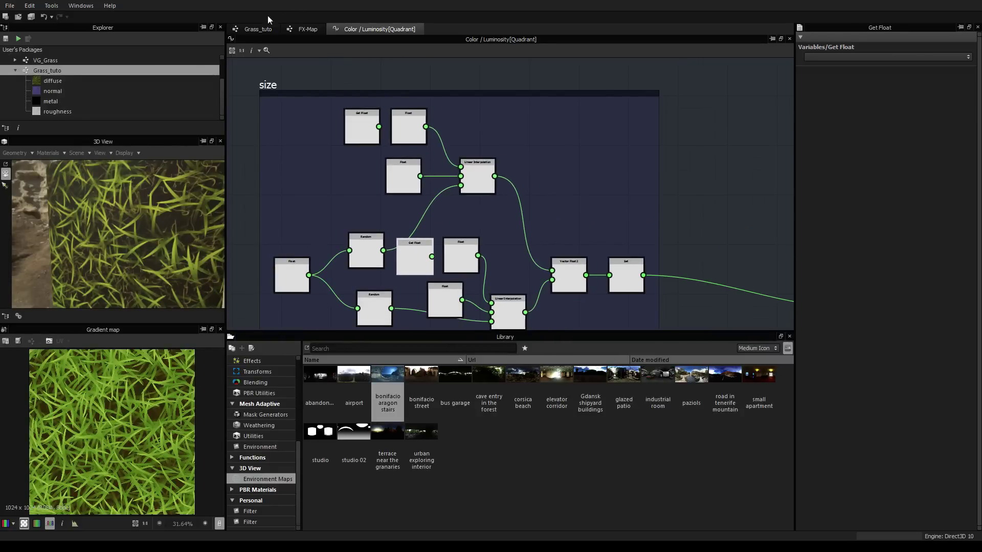
# Add two Float1 input parameters to the Grass_tuto graph with the identifiers Thickness and Length
pyautogui.click(255, 29)
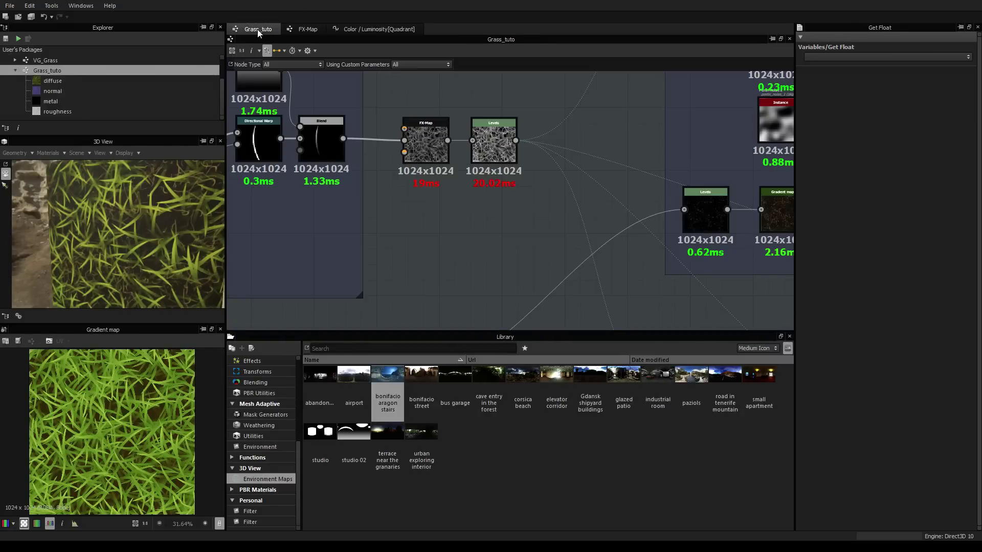
pyautogui.click(562, 225)
pyautogui.moveTo(670, 149); pyautogui.dragTo(249, 121, button='middle')
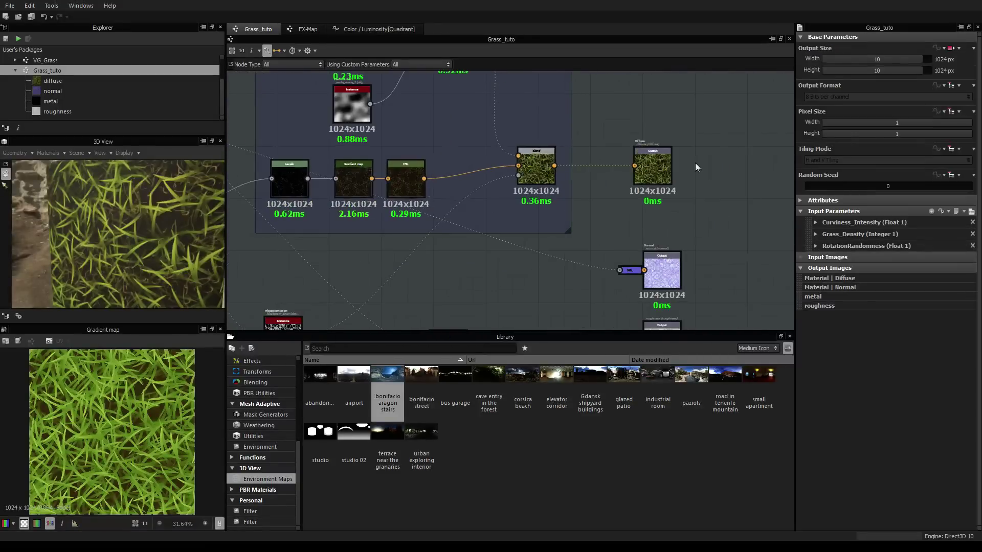
pyautogui.click(932, 211)
pyautogui.click(931, 211)
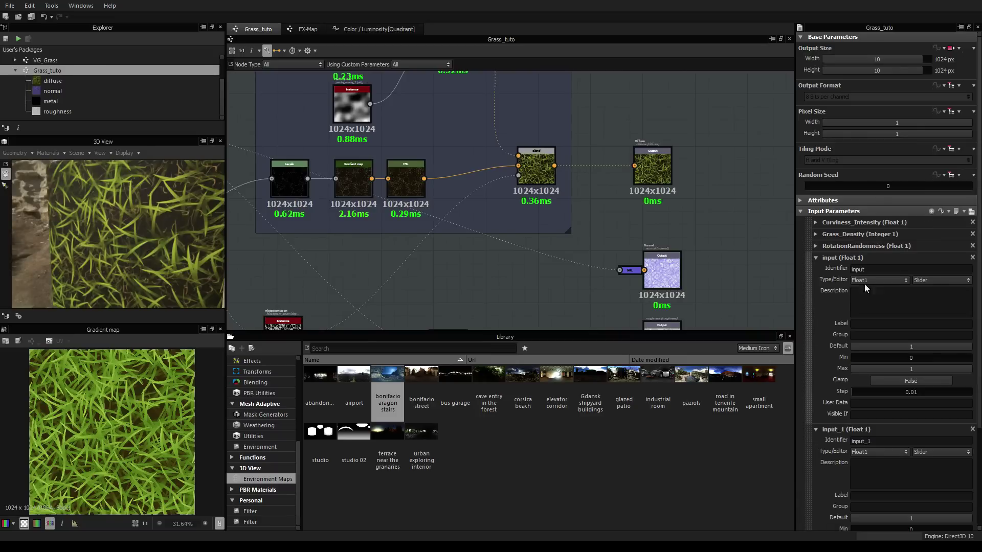
pyautogui.doubleClick(873, 268)
pyautogui.doubleClick(872, 441)
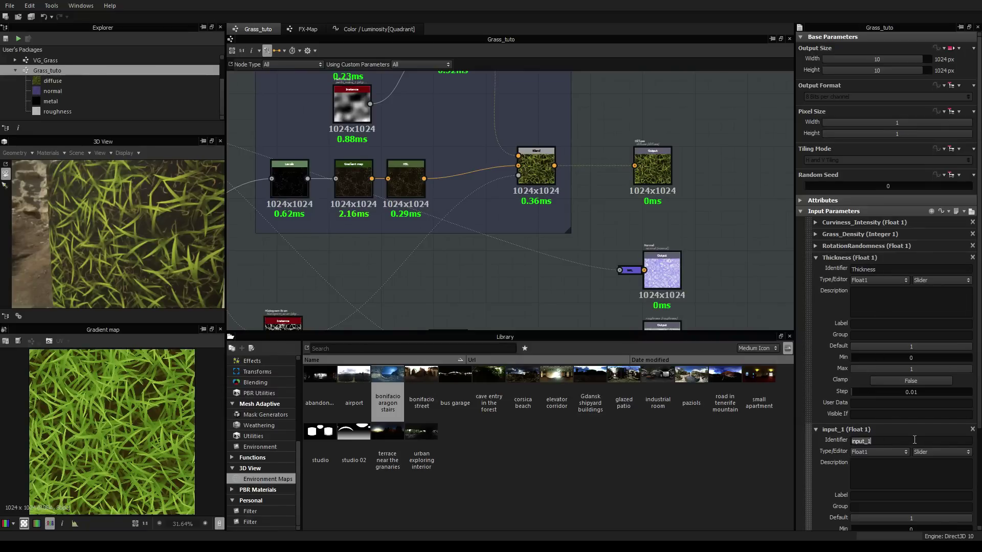
pyautogui.write('Length')
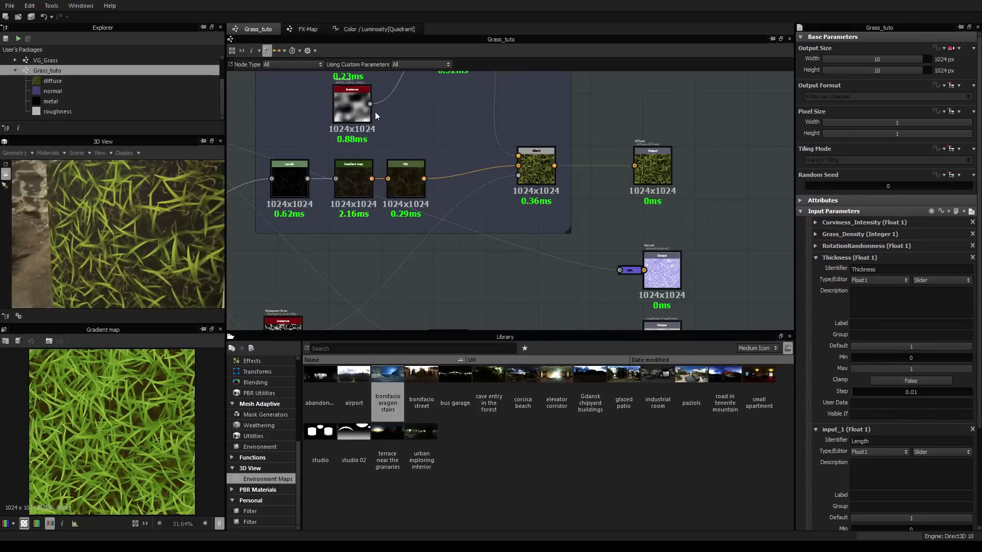
# In the Color / Luminosity function, set the variable of the size frame's upper Get Float node to Thickness
pyautogui.click(383, 29)
pyautogui.click(362, 127)
pyautogui.click(408, 128)
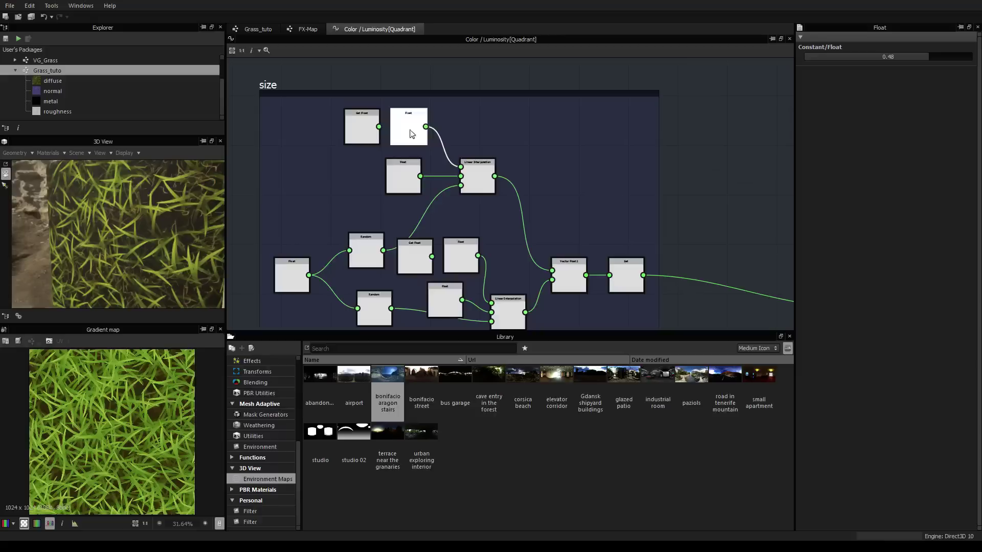
pyautogui.moveTo(927, 59)
pyautogui.mouseDown()
pyautogui.moveTo(941, 57)
pyautogui.moveTo(914, 62)
pyautogui.moveTo(930, 61)
pyautogui.mouseUp()
pyautogui.click(353, 121)
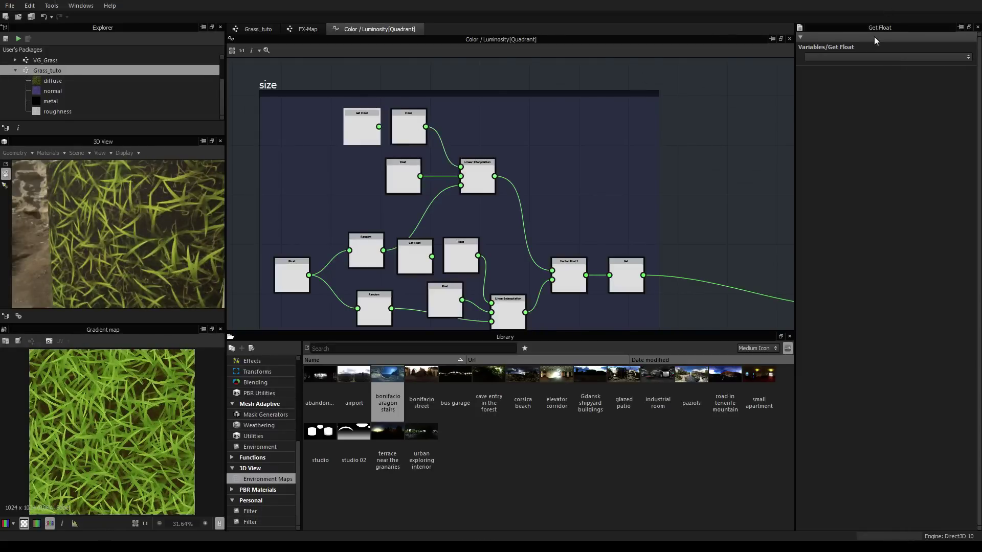
pyautogui.click(969, 57)
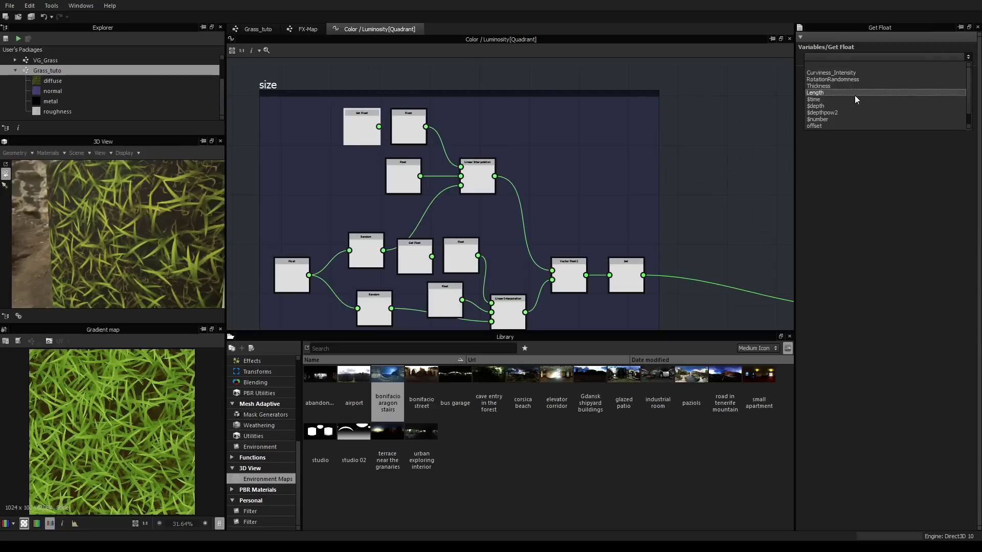
pyautogui.click(853, 79)
# Connect the upper Get Float node to the Linear Interpolation's first input and delete the Float constant it replaces
pyautogui.moveTo(379, 127); pyautogui.dragTo(461, 167)
pyautogui.click(411, 127)
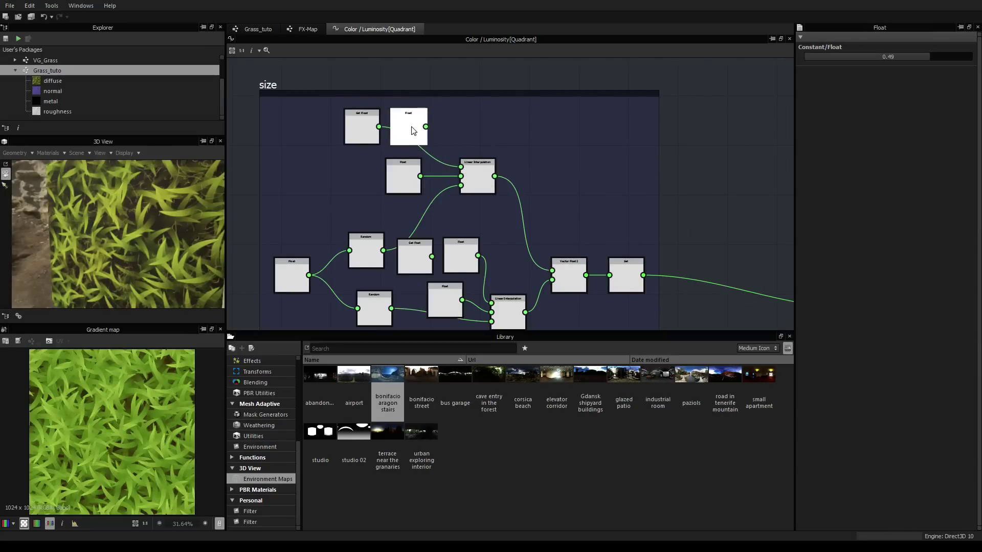
pyautogui.press('Delete')
# Set the variable of the size frame's lower Get Float node to Length
pyautogui.moveTo(412, 256); pyautogui.dragTo(433, 192, button='middle')
pyautogui.scroll(3, 433, 192)
pyautogui.moveTo(484, 165); pyautogui.dragTo(407, 166, button='middle')
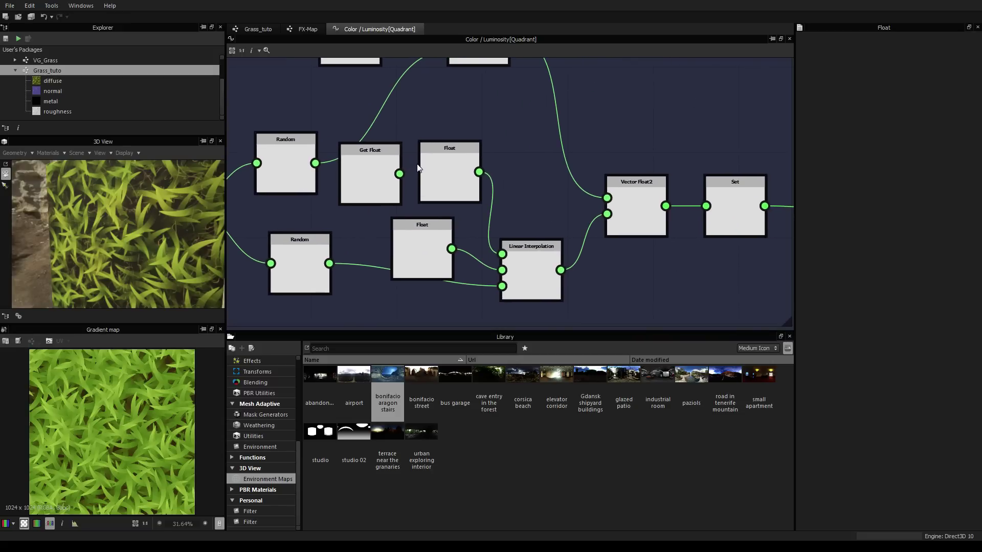
pyautogui.click(376, 176)
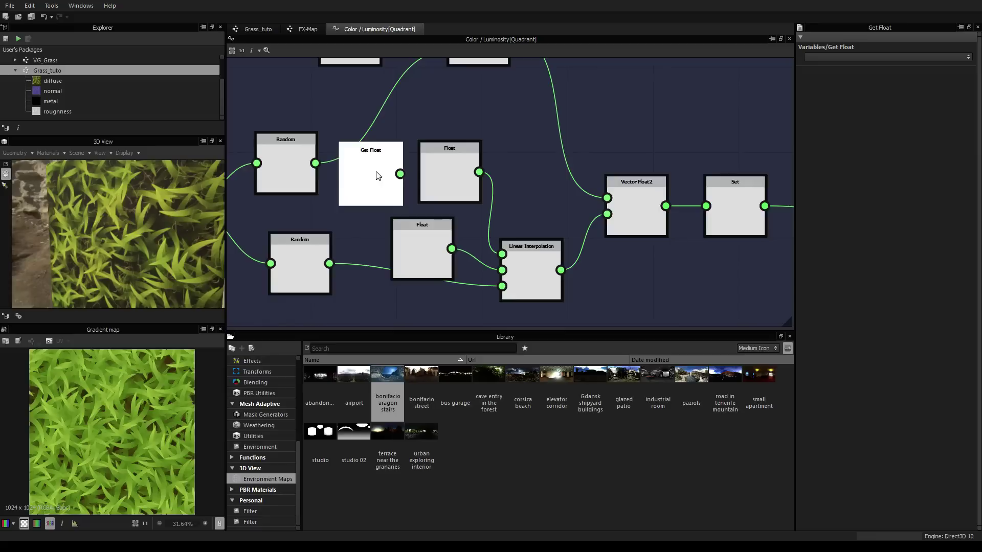
pyautogui.click(961, 56)
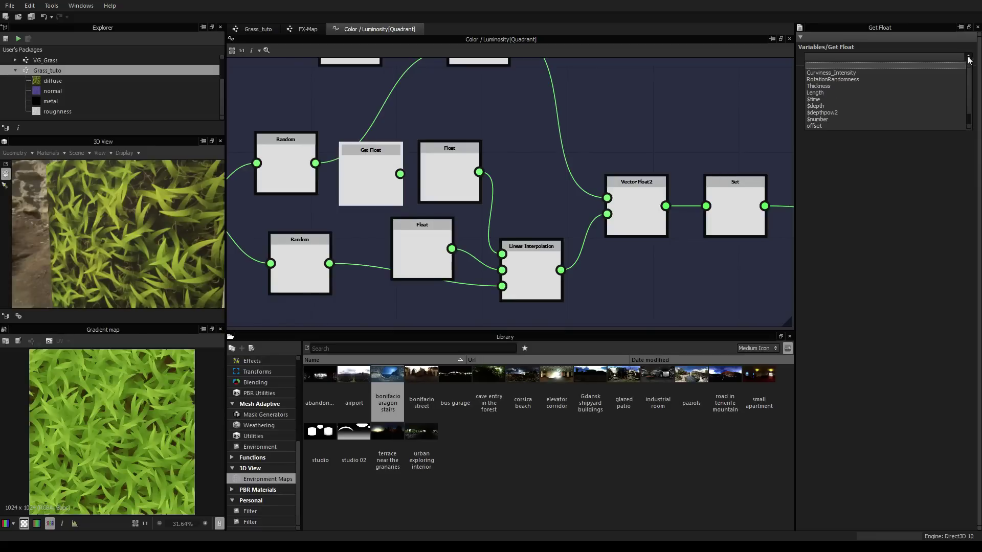
pyautogui.click(832, 93)
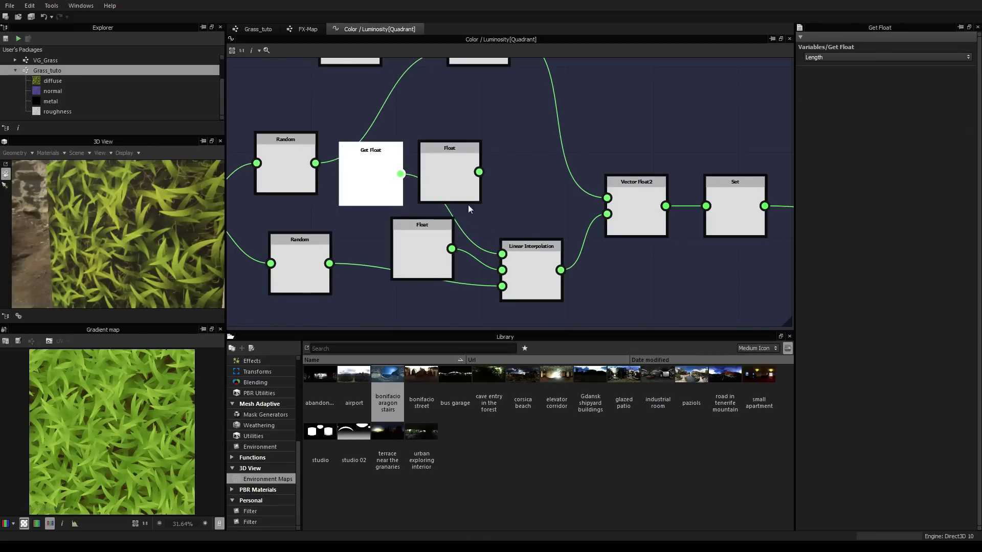
# Replace the Float constant with the Get Float node as the lower Linear Interpolation's first input and delete that Float
pyautogui.click(457, 175)
pyautogui.press('Delete')
pyautogui.moveTo(376, 171); pyautogui.dragTo(431, 172)
# Examine the offset and Luminosity frames of the Color / Luminosity function, including the Float constant that feeds the offset's Random nodes
pyautogui.moveTo(410, 248); pyautogui.dragTo(496, 143, button='middle')
pyautogui.scroll(-3, 496, 143)
pyautogui.moveTo(487, 253); pyautogui.dragTo(482, 142, button='middle')
pyautogui.scroll(3, 483, 143)
pyautogui.scroll(-2, 484, 149)
pyautogui.moveTo(458, 186); pyautogui.dragTo(470, 147, button='middle')
pyautogui.scroll(-1, 472, 164)
pyautogui.scroll(4, 469, 167)
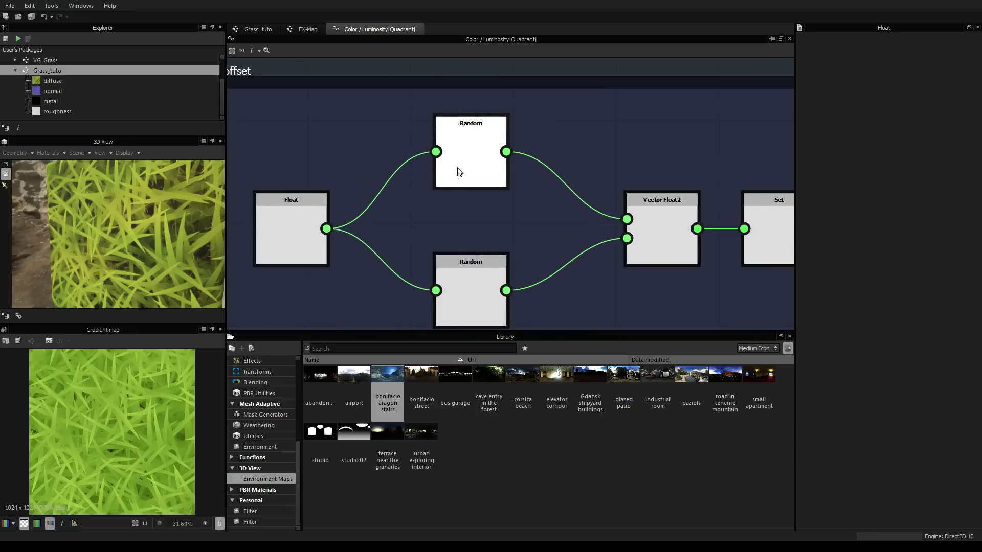
pyautogui.scroll(-2, 402, 176)
pyautogui.click(324, 201)
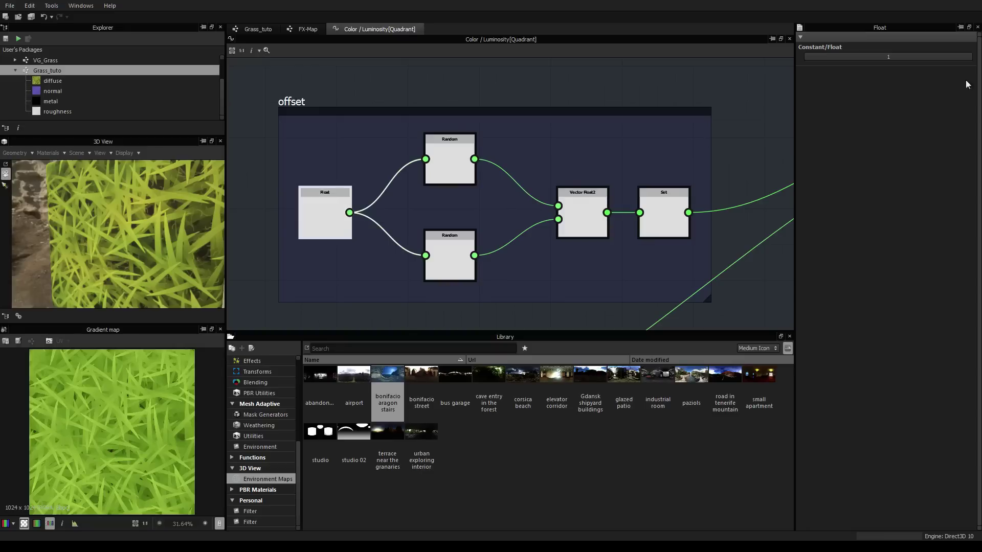
pyautogui.moveTo(971, 60)
pyautogui.mouseDown()
pyautogui.moveTo(867, 63)
pyautogui.moveTo(970, 70)
pyautogui.mouseUp()
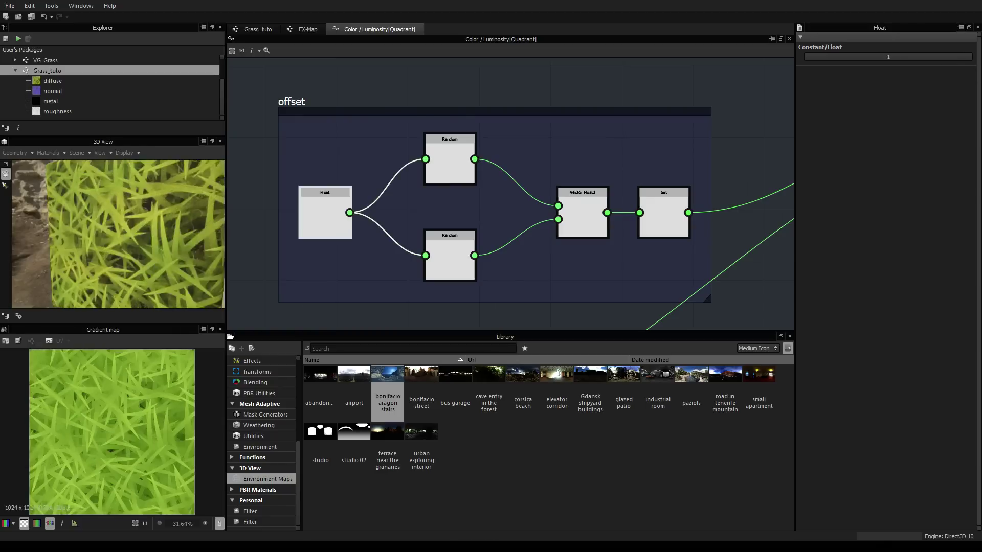
pyautogui.moveTo(535, 260); pyautogui.dragTo(529, 169, button='middle')
pyautogui.scroll(-2, 528, 169)
pyautogui.moveTo(468, 244); pyautogui.dragTo(537, 171, button='middle')
pyautogui.scroll(2, 536, 170)
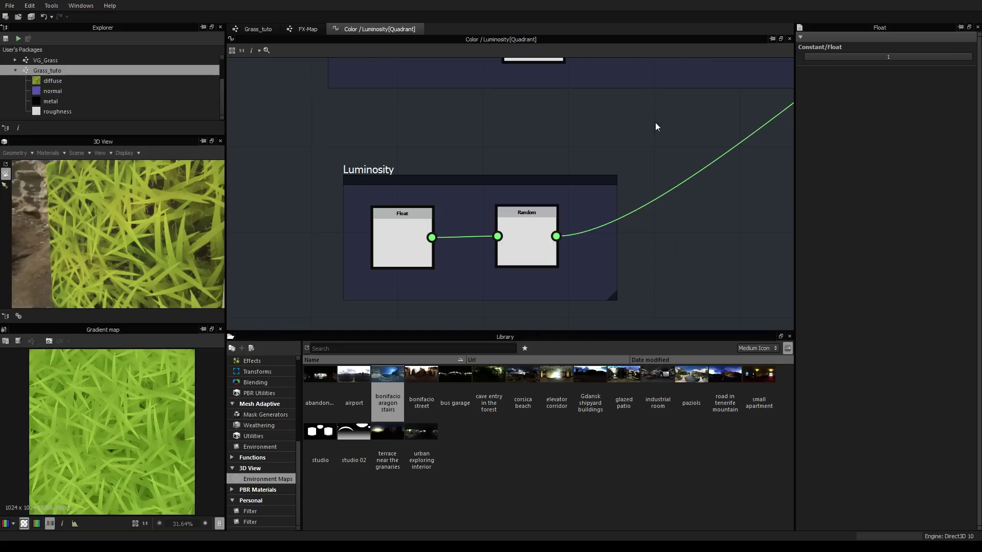
pyautogui.scroll(-3, 561, 143)
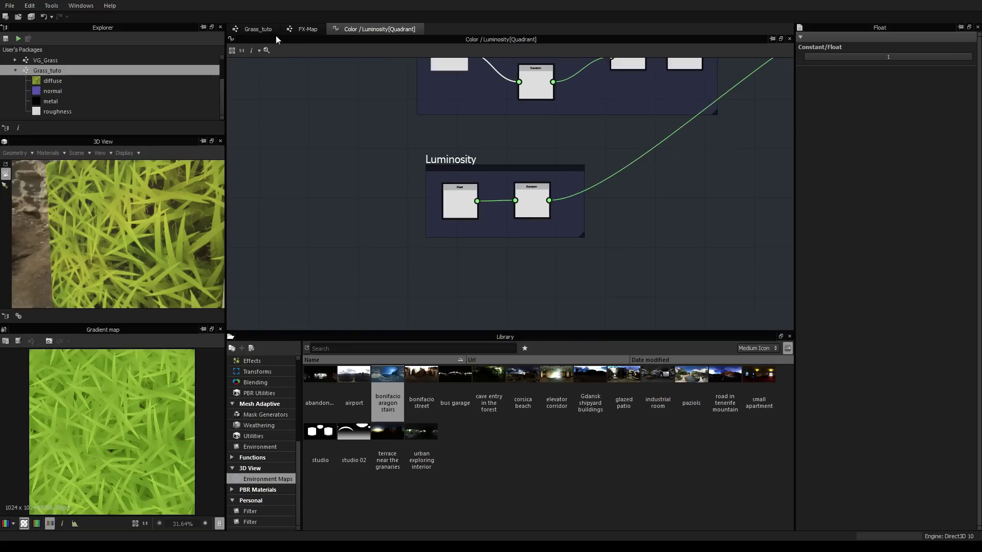
# Open the mostly black FX-Map node in the Grass_tuto graph and select its Iterate node
pyautogui.click(258, 28)
pyautogui.moveTo(455, 277); pyautogui.dragTo(426, 227, button='middle')
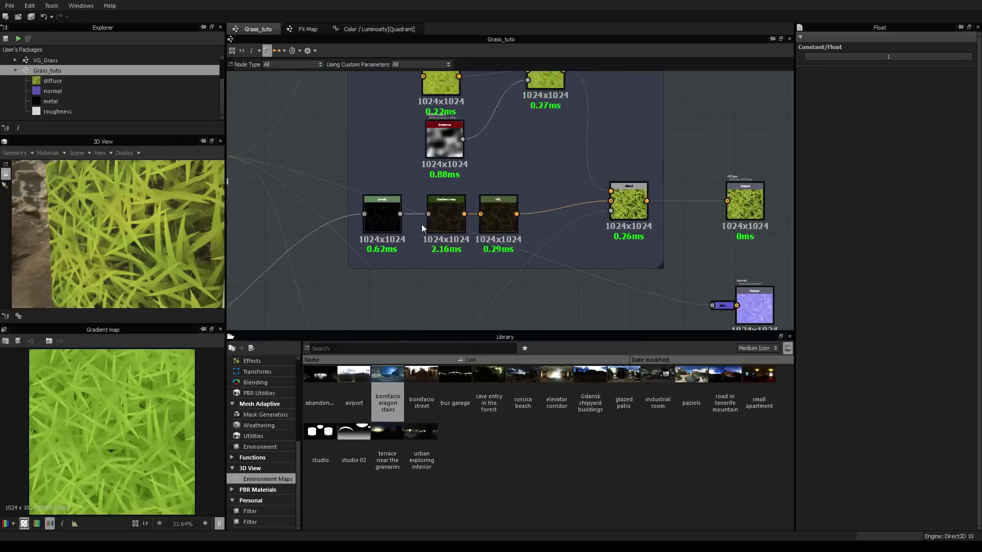
pyautogui.scroll(2, 425, 226)
pyautogui.scroll(-2, 681, 203)
pyautogui.moveTo(681, 203); pyautogui.dragTo(508, 87, button='middle')
pyautogui.scroll(-1, 267, 189)
pyautogui.moveTo(267, 189); pyautogui.dragTo(495, 198, button='middle')
pyautogui.scroll(2, 448, 164)
pyautogui.click(441, 164)
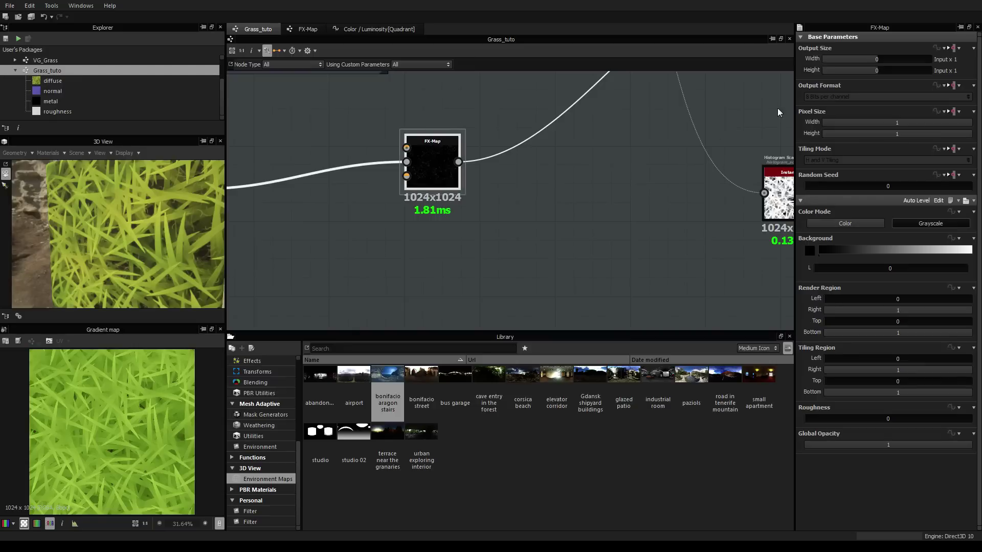
pyautogui.doubleClick(428, 168)
pyautogui.click(503, 91)
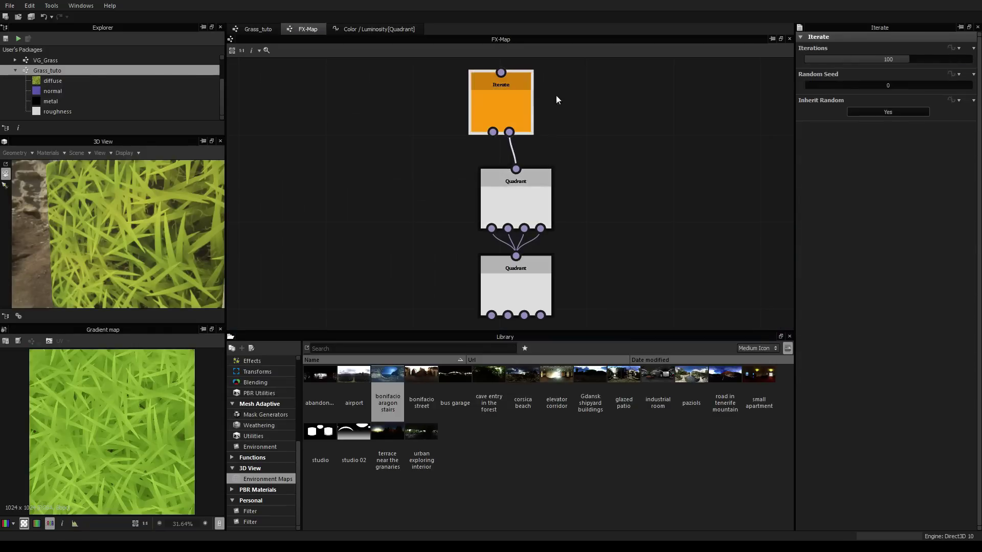
# Try to set the Iterate node's Iterations to 112
pyautogui.moveTo(906, 60); pyautogui.dragTo(944, 71)
pyautogui.moveTo(935, 67)
pyautogui.mouseDown()
pyautogui.moveTo(918, 72)
pyautogui.moveTo(922, 60)
pyautogui.mouseUp()
pyautogui.moveTo(581, 93); pyautogui.dragTo(573, 133, button='middle')
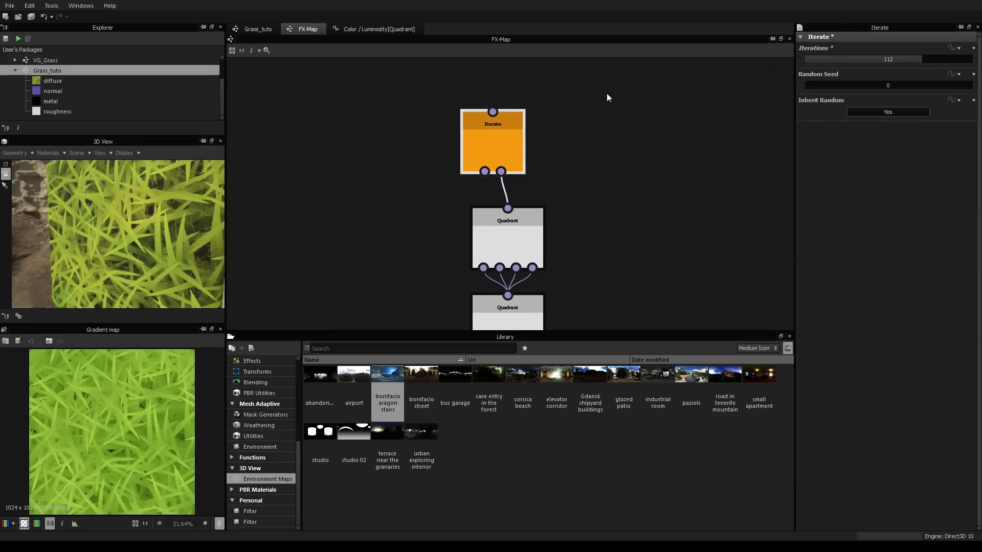
# Create an empty function for the Iterate node's Iterations and add a Get Integer node in it
pyautogui.click(960, 50)
pyautogui.click(934, 121)
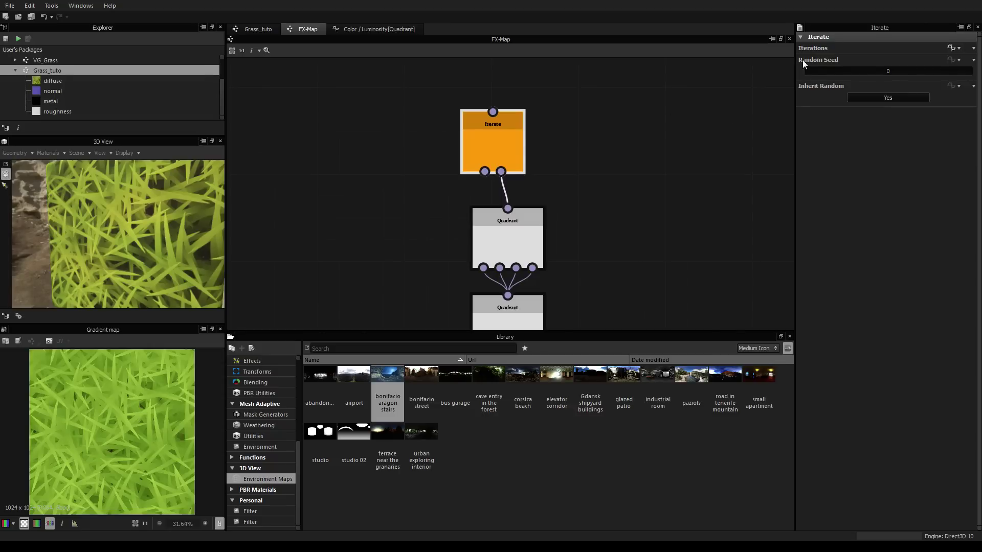
pyautogui.click(949, 48)
pyautogui.rightClick(518, 160)
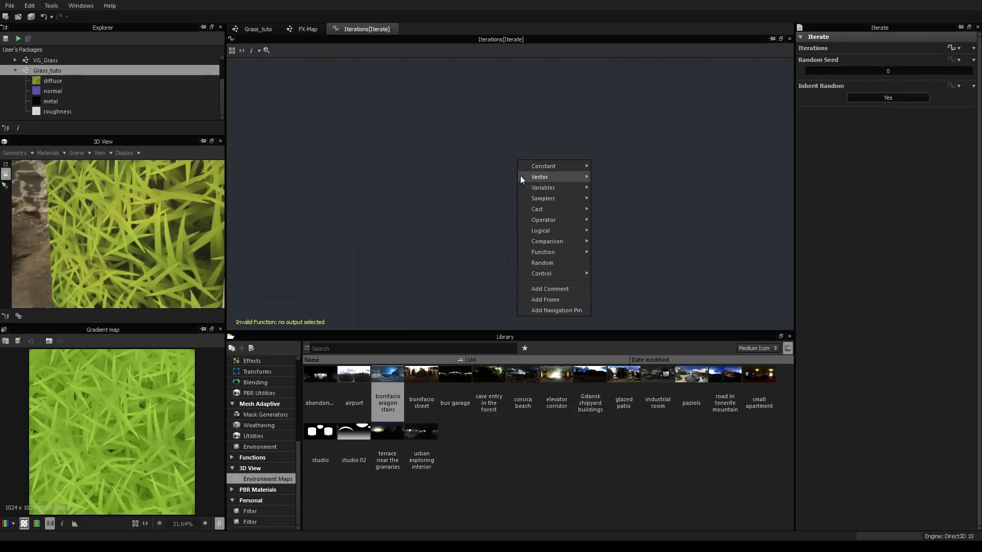
pyautogui.moveTo(563, 190)
pyautogui.click(625, 242)
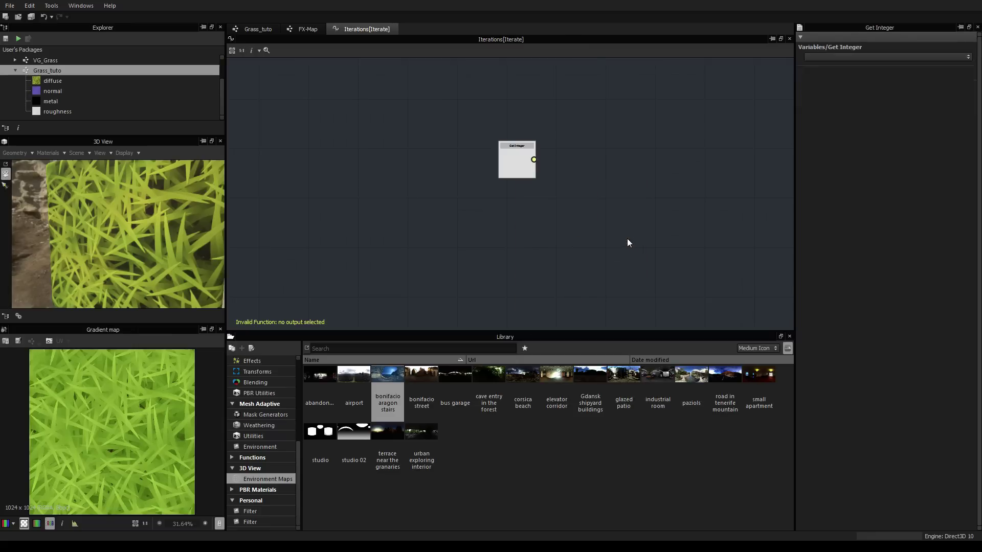
# Add an input parameter to the Grass_tuto graph with the identifier DryGrassDensity
pyautogui.click(247, 30)
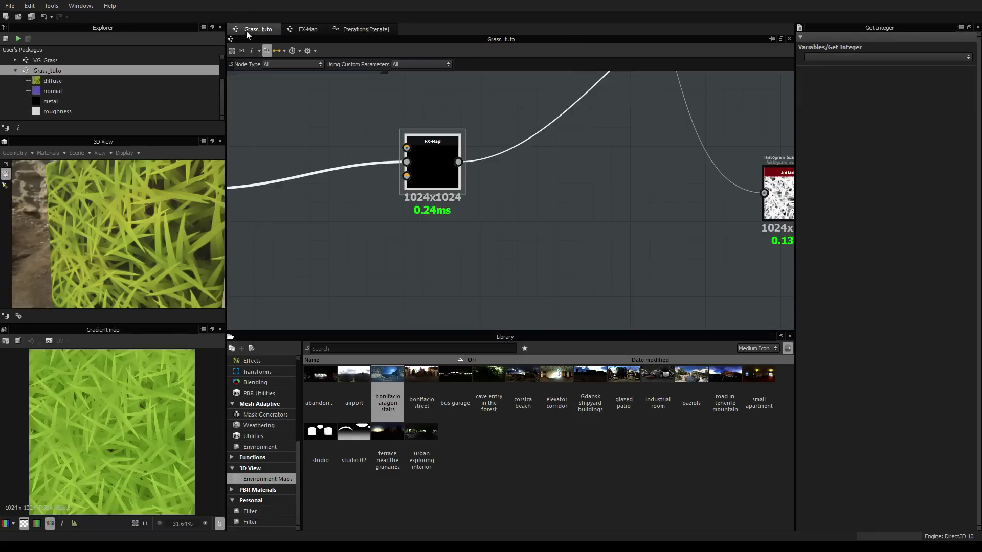
pyautogui.moveTo(643, 116); pyautogui.dragTo(580, 167, button='middle')
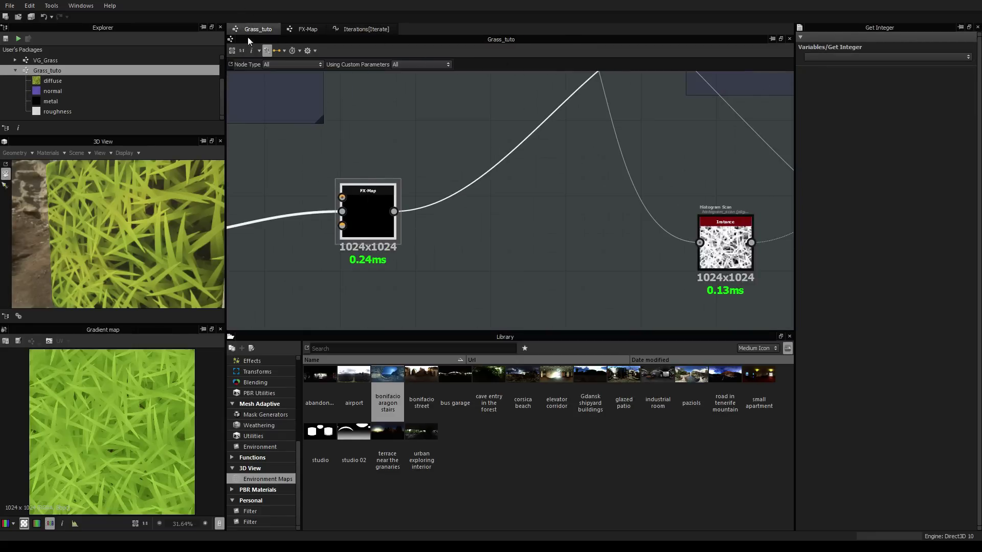
pyautogui.click(508, 193)
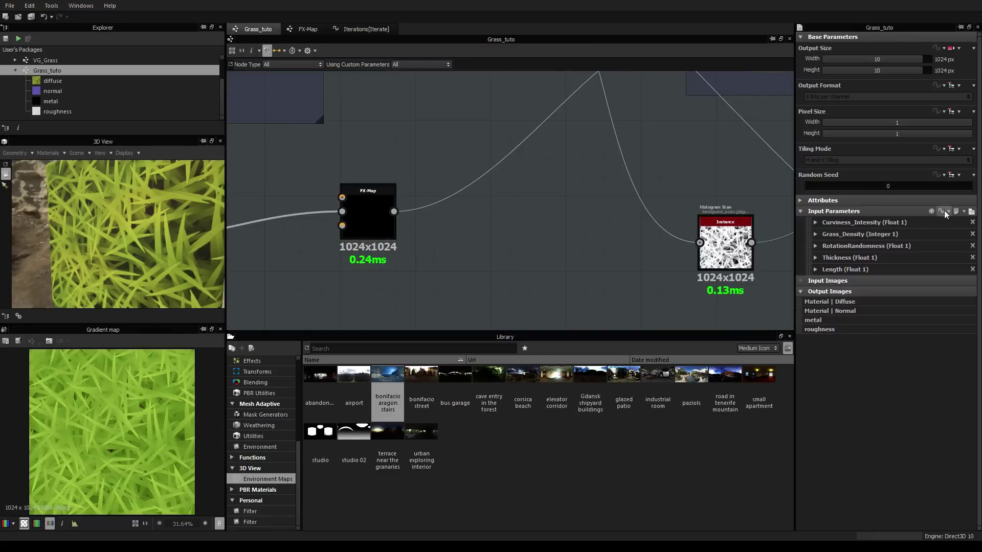
pyautogui.click(932, 211)
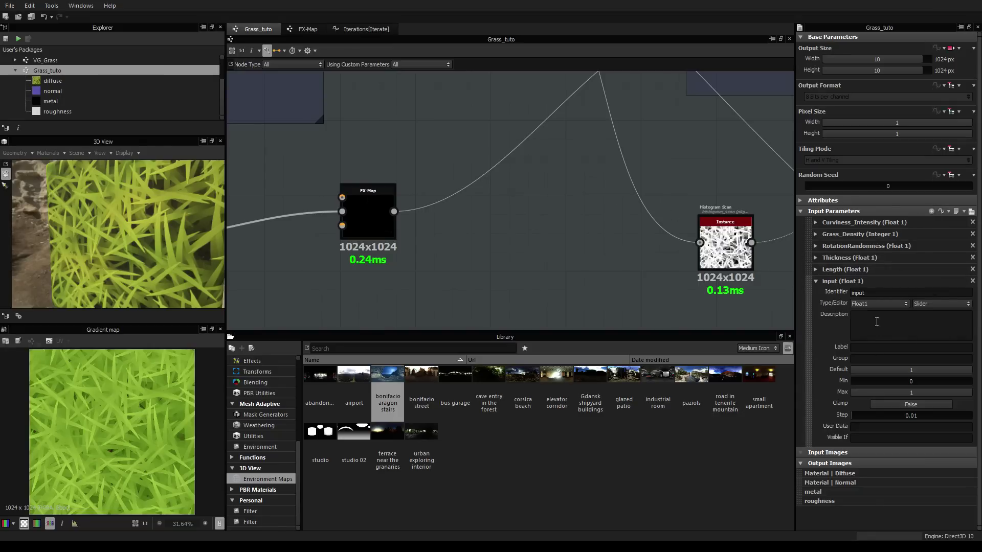
pyautogui.doubleClick(871, 292)
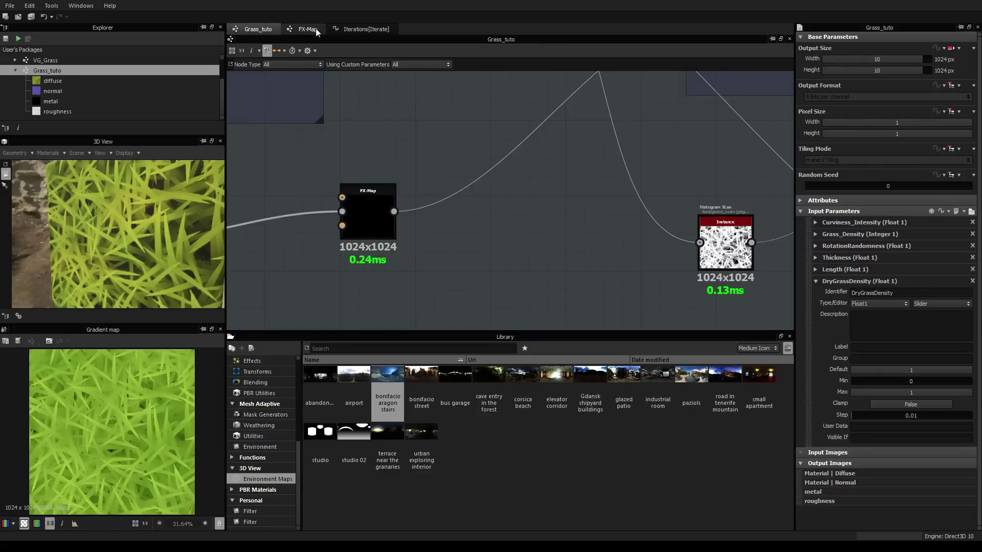
# Change the type of the Grass_tuto graph's DryGrassDensity input parameter to Integer1
pyautogui.click(351, 29)
pyautogui.click(492, 158)
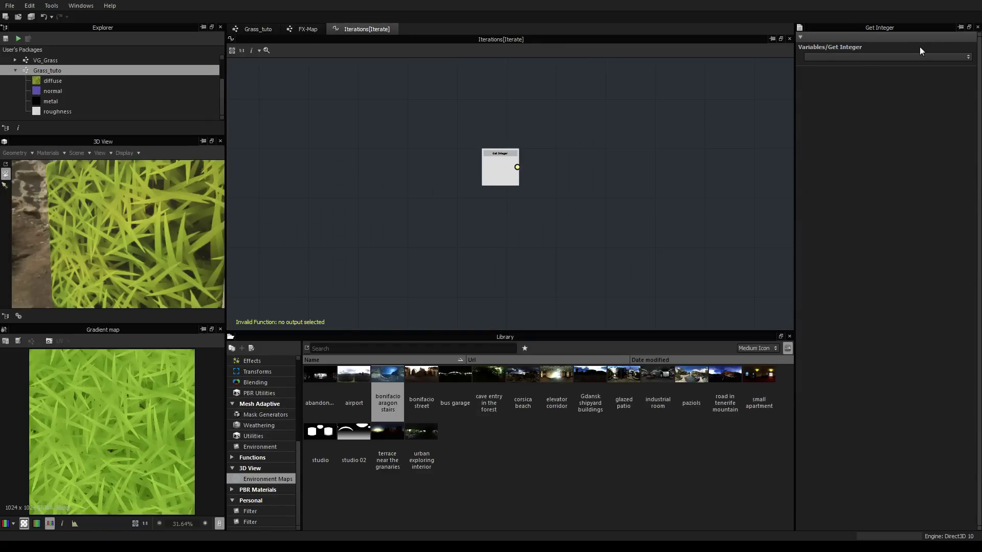
pyautogui.click(258, 29)
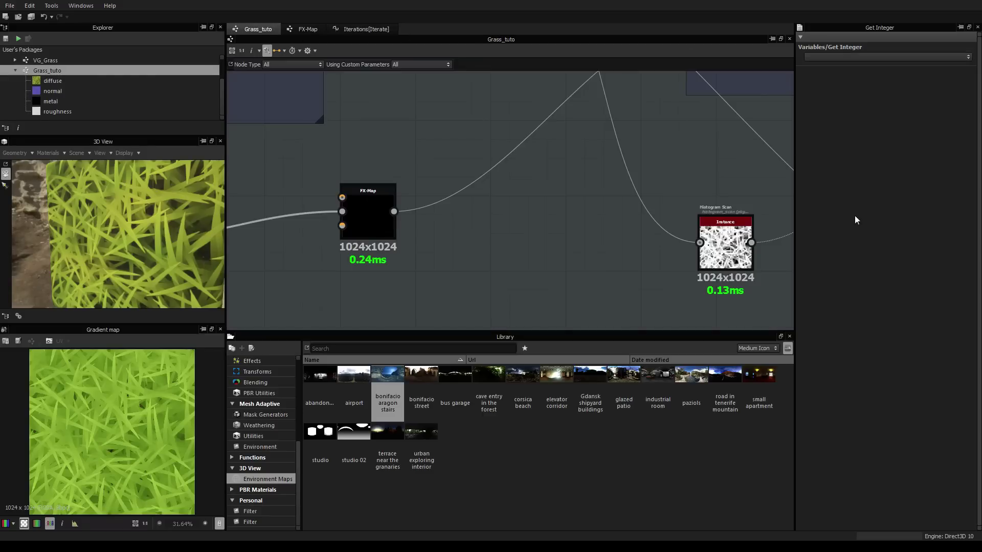
pyautogui.click(691, 182)
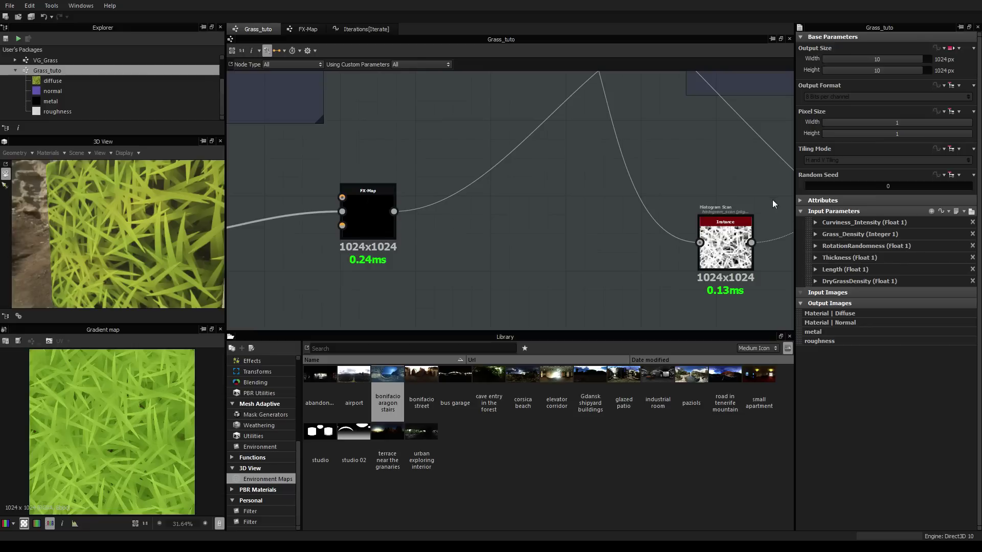
pyautogui.click(816, 281)
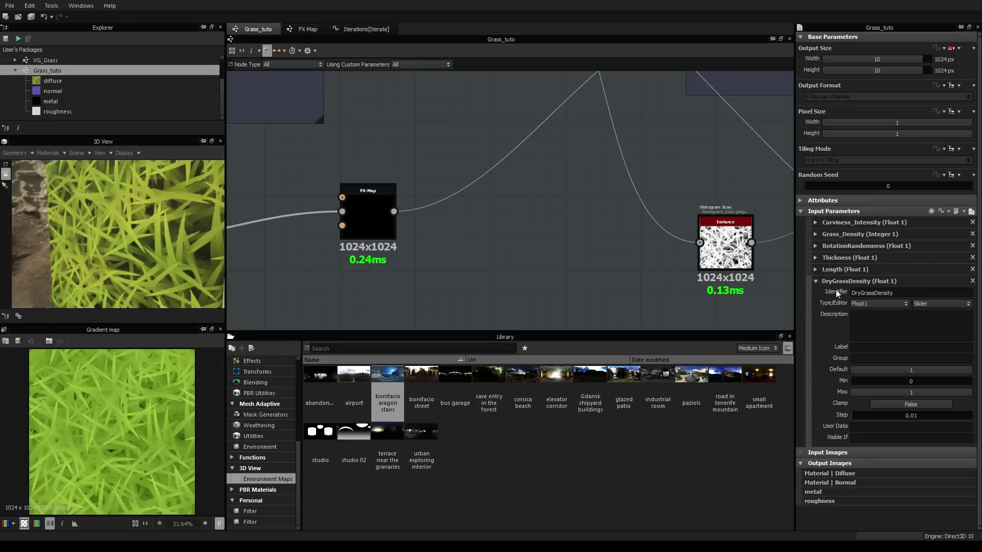
pyautogui.click(907, 303)
pyautogui.click(876, 321)
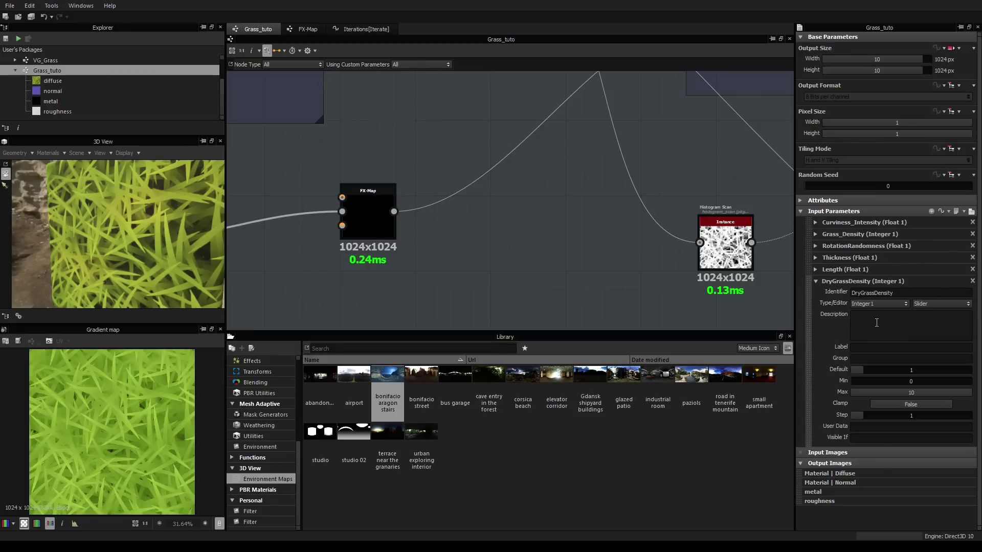
# In the Iterations function, set the Get Integer variable to DryGrassDensity and make the node the output
pyautogui.click(377, 29)
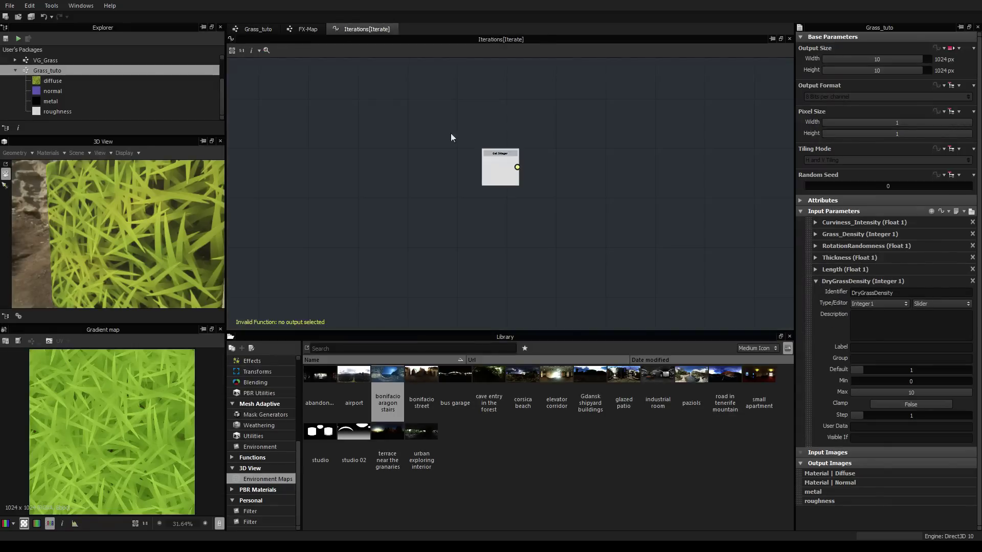
pyautogui.click(495, 173)
pyautogui.click(970, 58)
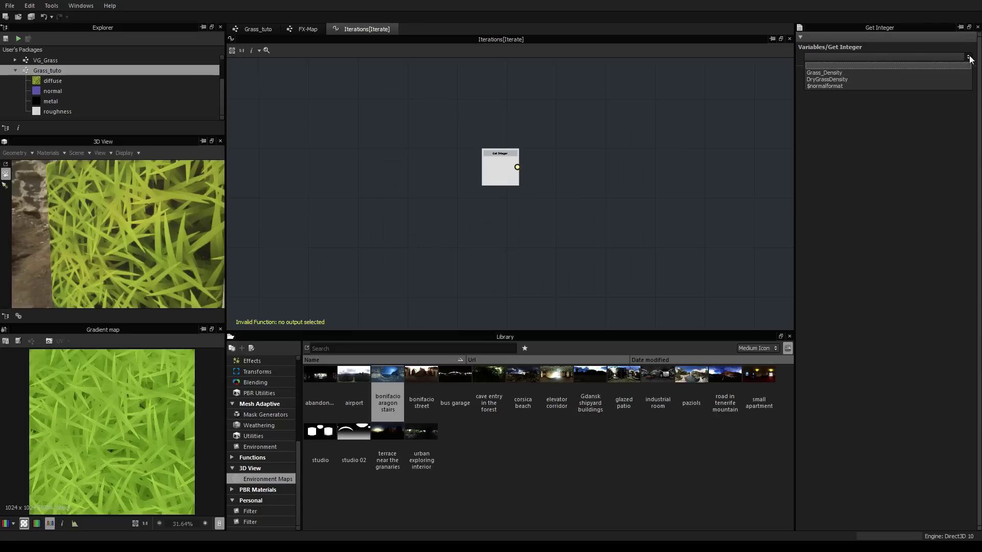
pyautogui.click(824, 83)
pyautogui.rightClick(495, 177)
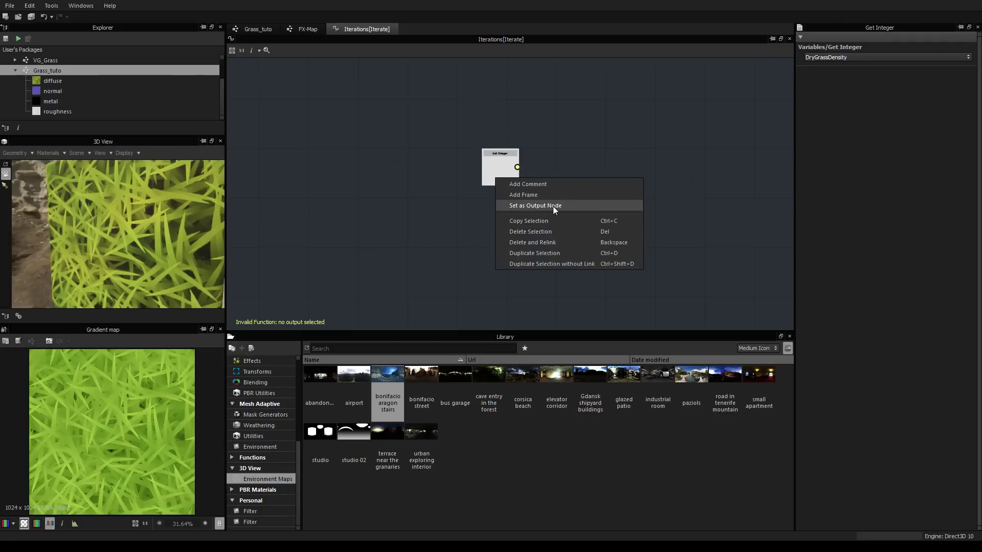
pyautogui.click(553, 207)
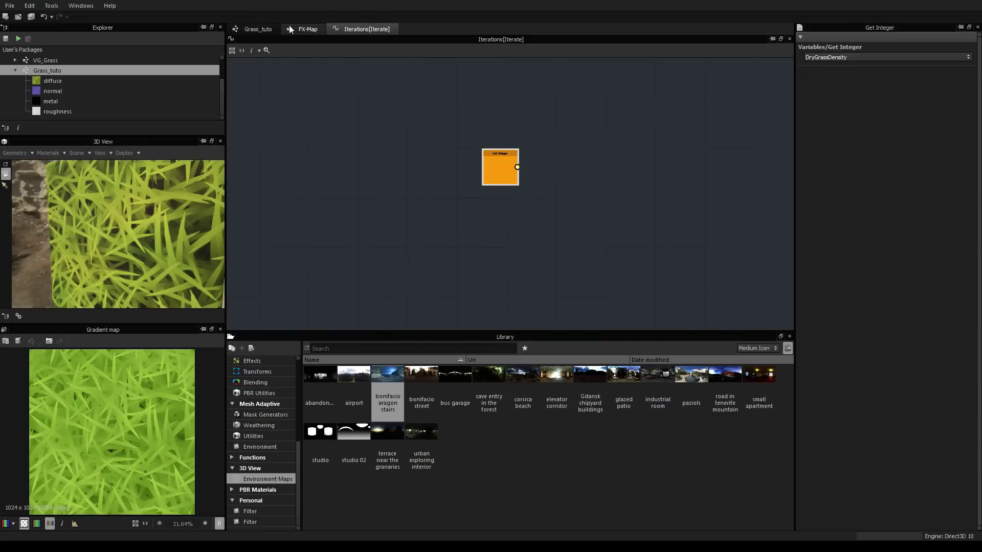
# Inspect the lower Quadrant's Color / Luminosity function and the upper Float constant in its offset frame
pyautogui.click(307, 29)
pyautogui.moveTo(647, 243); pyautogui.dragTo(596, 185, button='middle')
pyautogui.click(477, 244)
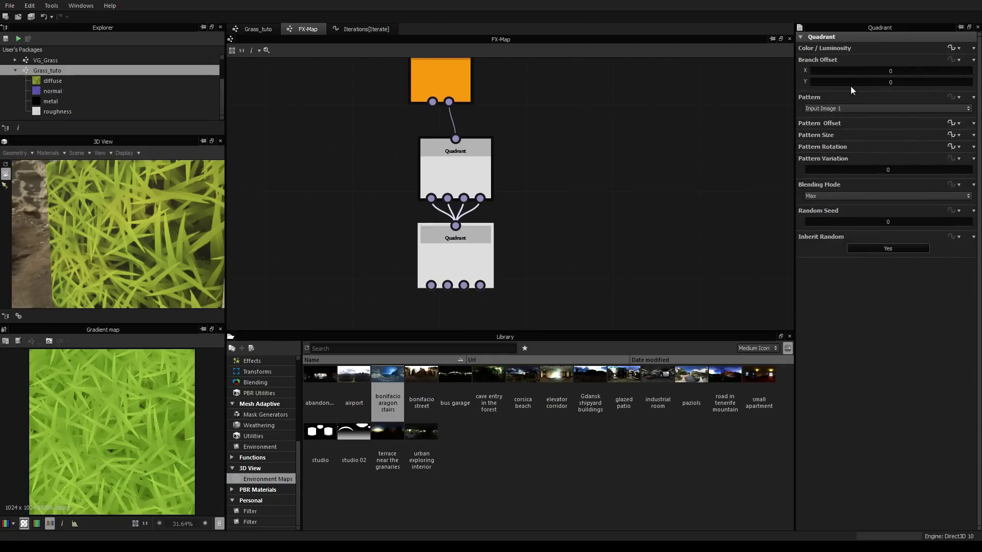
pyautogui.click(952, 50)
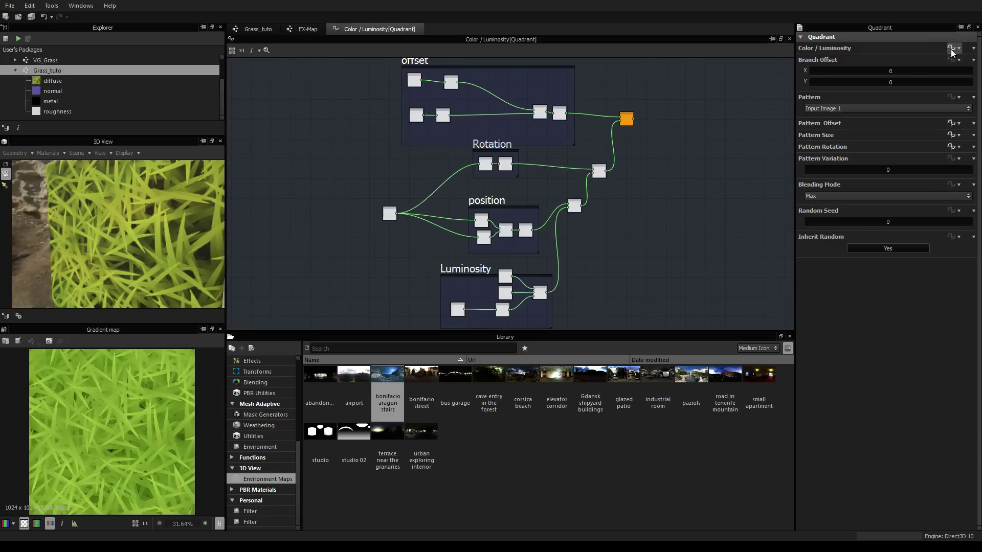
pyautogui.moveTo(651, 202); pyautogui.dragTo(657, 215, button='middle')
pyautogui.scroll(1, 658, 215)
pyautogui.moveTo(597, 175); pyautogui.dragTo(629, 250, button='middle')
pyautogui.click(403, 143)
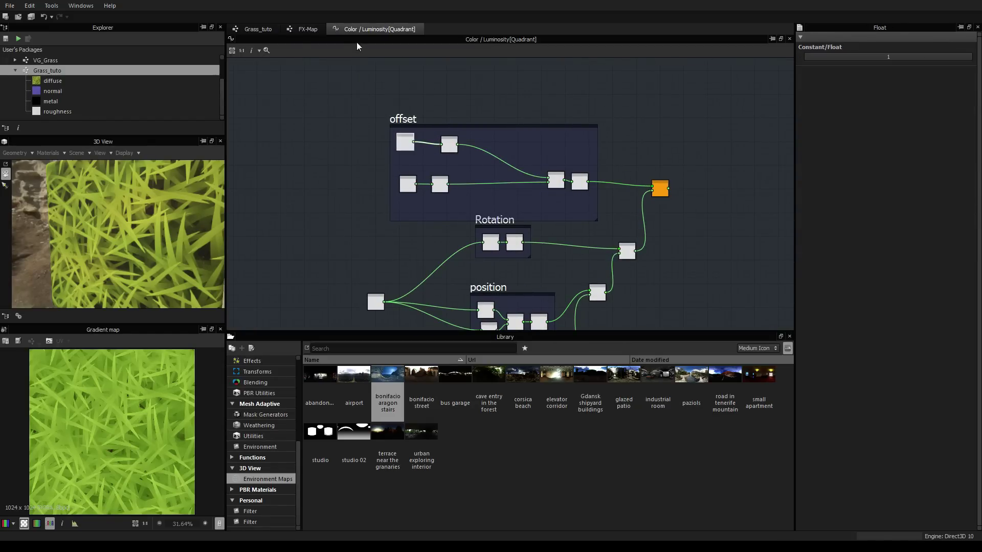
# Set the maximum of the Grass_tuto graph's DryGrassDensity input parameter to 500 and its default to 200
pyautogui.click(245, 29)
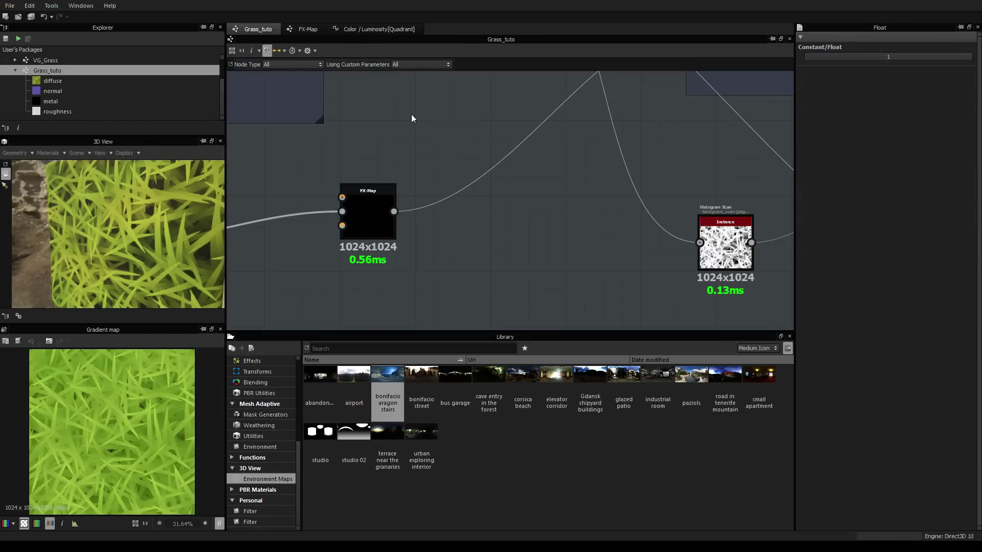
pyautogui.click(740, 181)
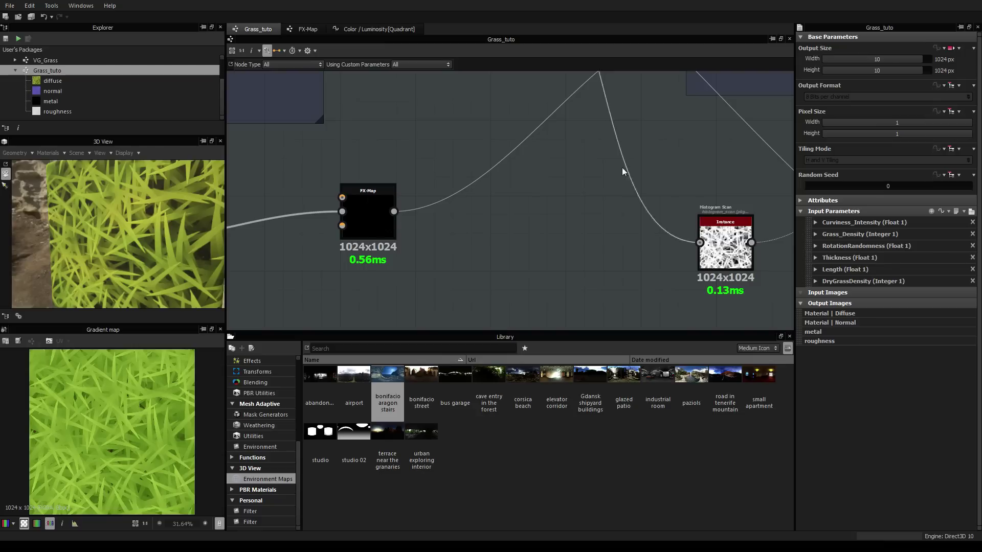
pyautogui.click(816, 281)
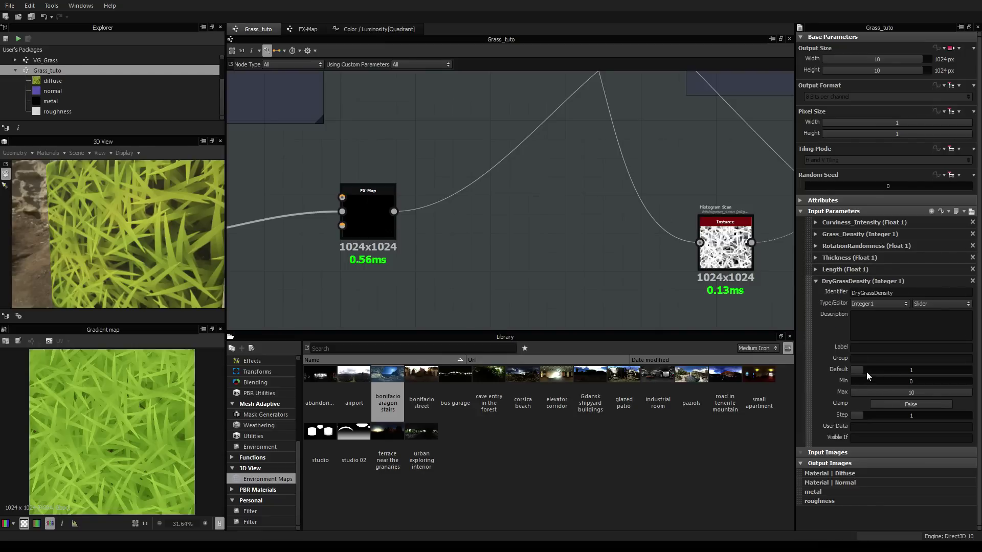
pyautogui.doubleClick(906, 391)
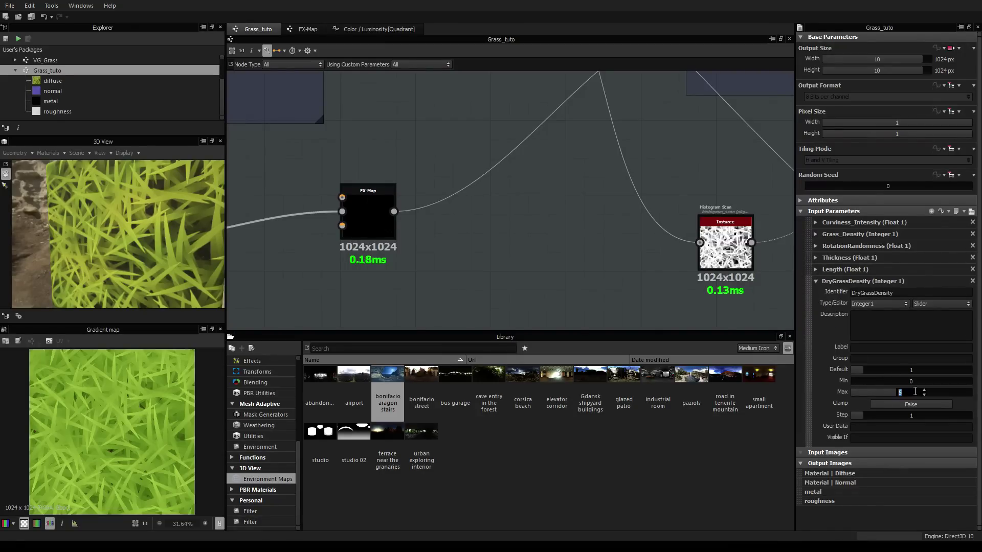
pyautogui.write('00')
pyautogui.press('Return')
pyautogui.click(923, 373)
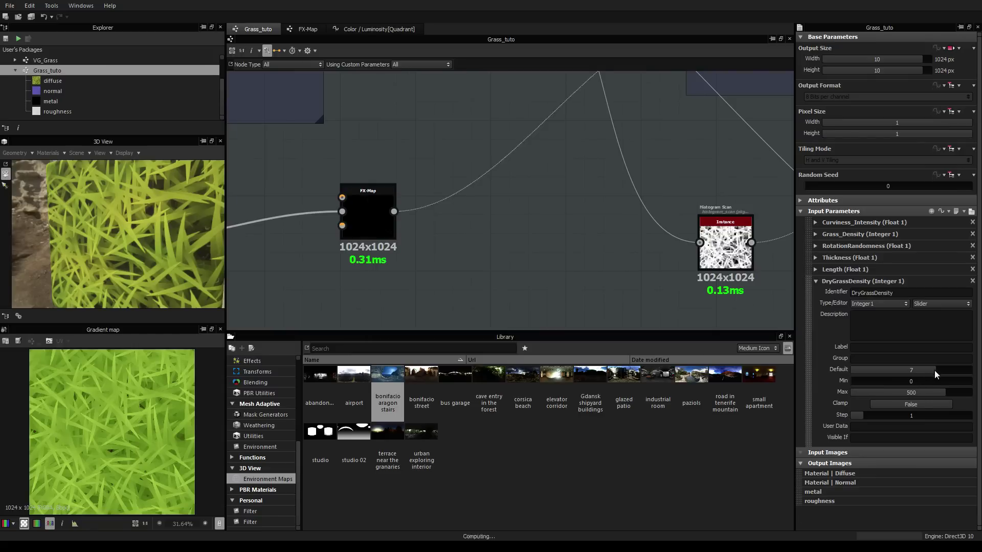
pyautogui.write('200')
pyautogui.press('Return')
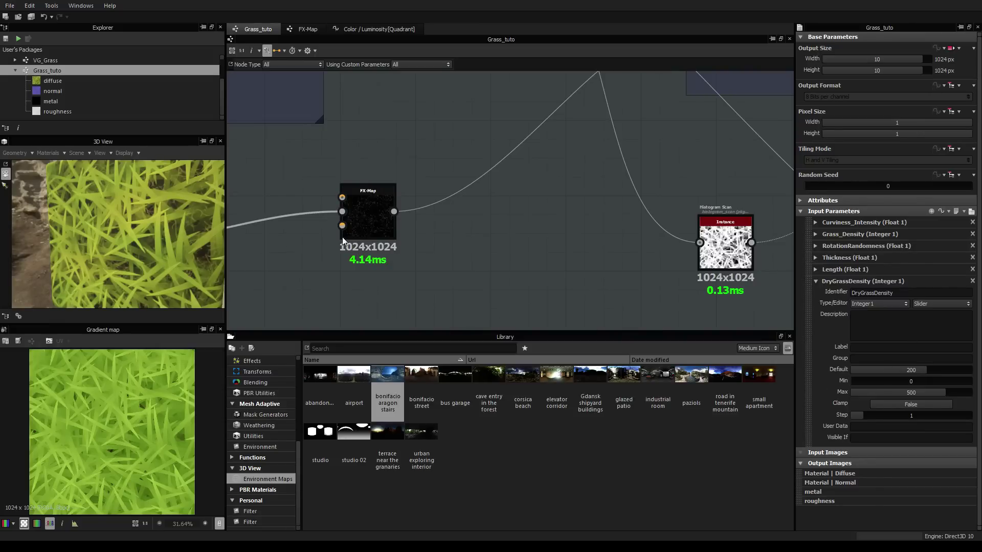
pyautogui.moveTo(318, 169); pyautogui.dragTo(499, 164, button='middle')
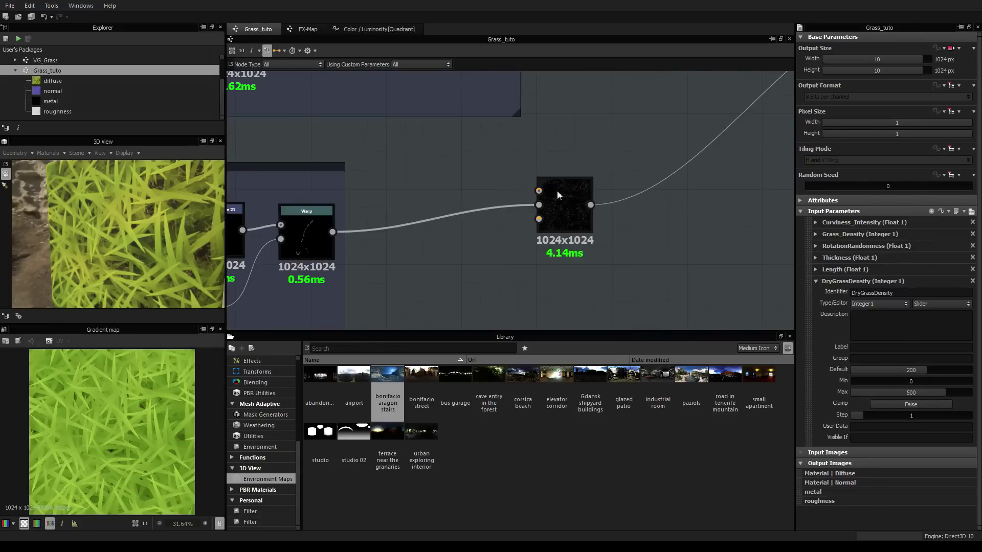
# Add a Get Float node beside the upper Float constant of the offset frame in the Quadrant's Color / Luminosity function
pyautogui.click(396, 31)
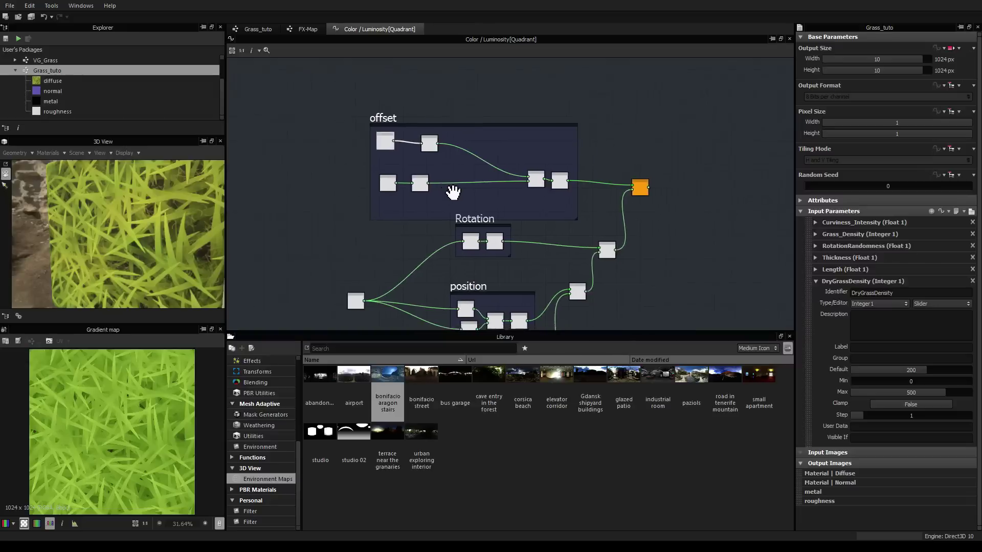
pyautogui.click(327, 98)
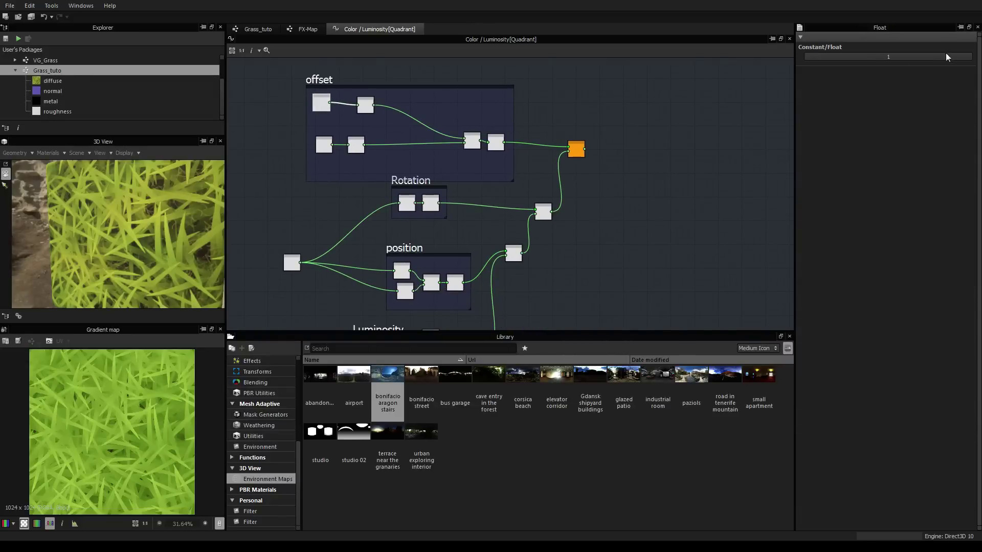
pyautogui.moveTo(956, 56); pyautogui.dragTo(976, 71)
pyautogui.moveTo(330, 77); pyautogui.dragTo(375, 96, button='middle')
pyautogui.click(297, 108)
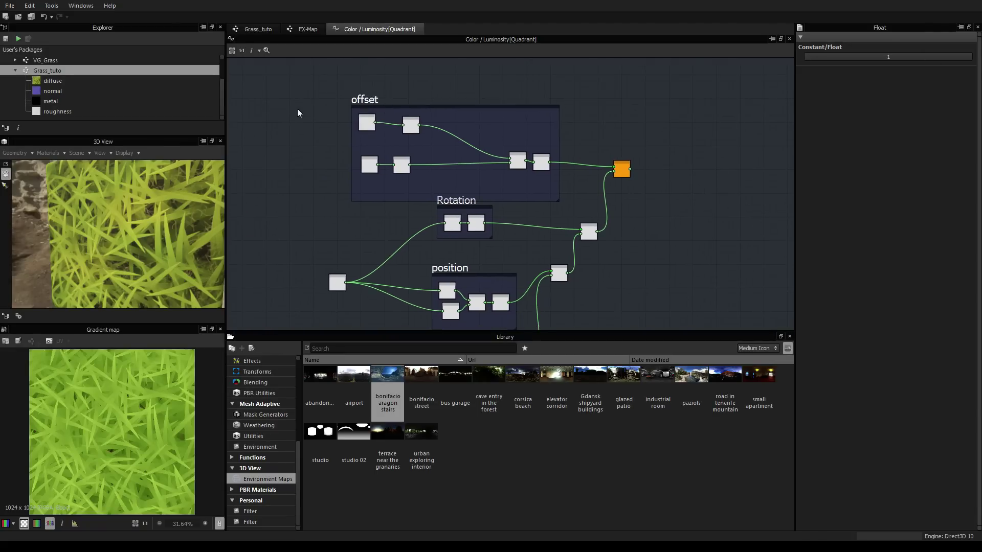
pyautogui.rightClick(300, 123)
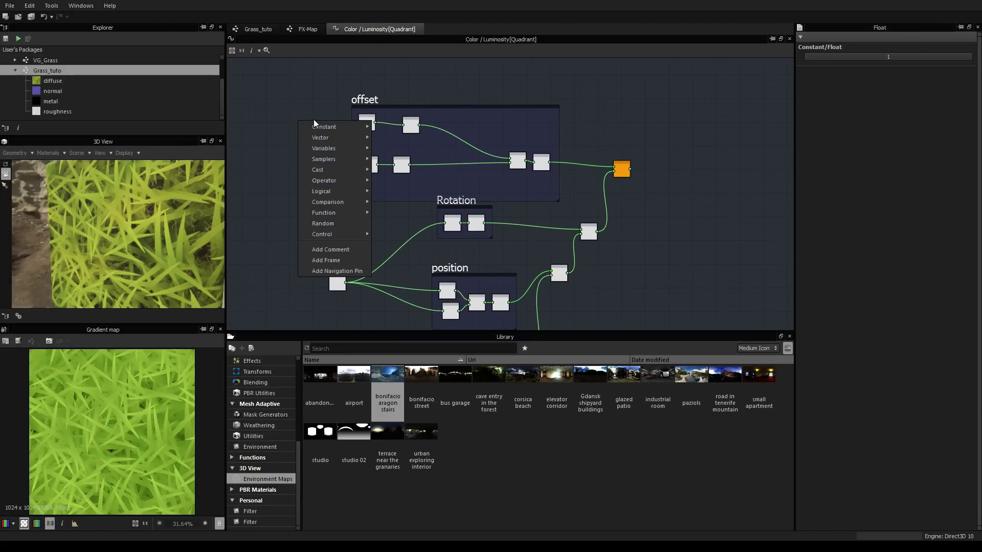
pyautogui.moveTo(328, 150)
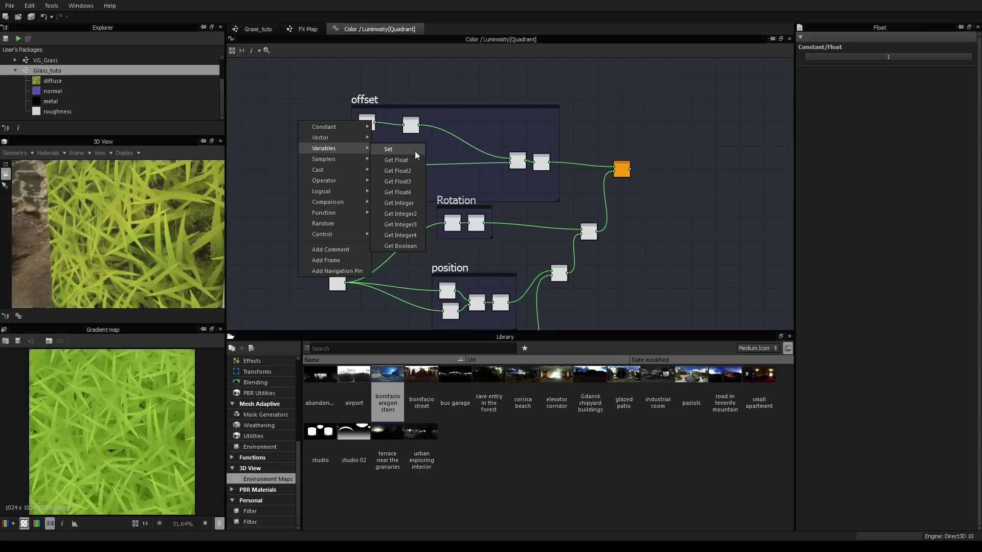
pyautogui.click(403, 160)
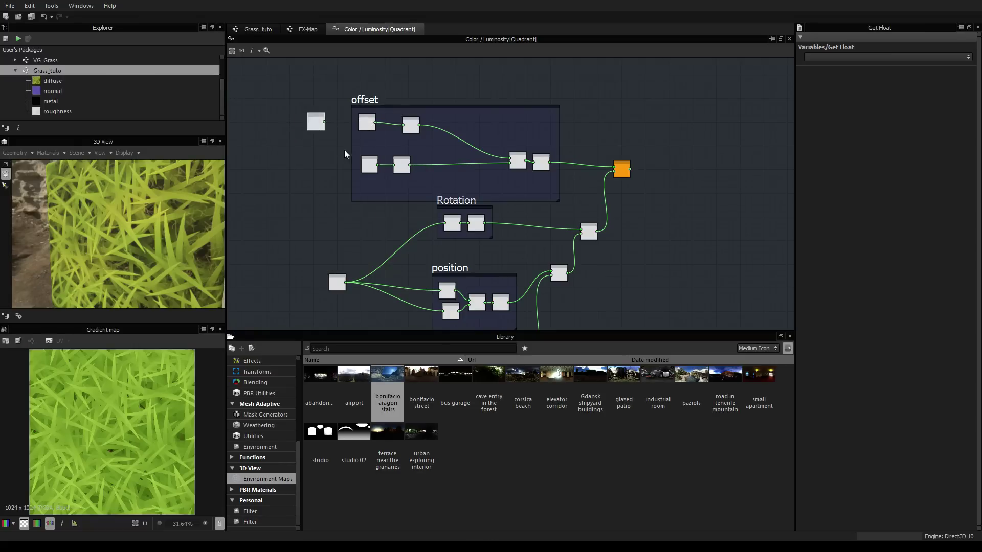
# Try a different value for the lower Float constant in the offset frame and undo the change
pyautogui.click(371, 165)
pyautogui.moveTo(902, 61); pyautogui.dragTo(943, 71)
pyautogui.hotkey('ctrl', 'z')
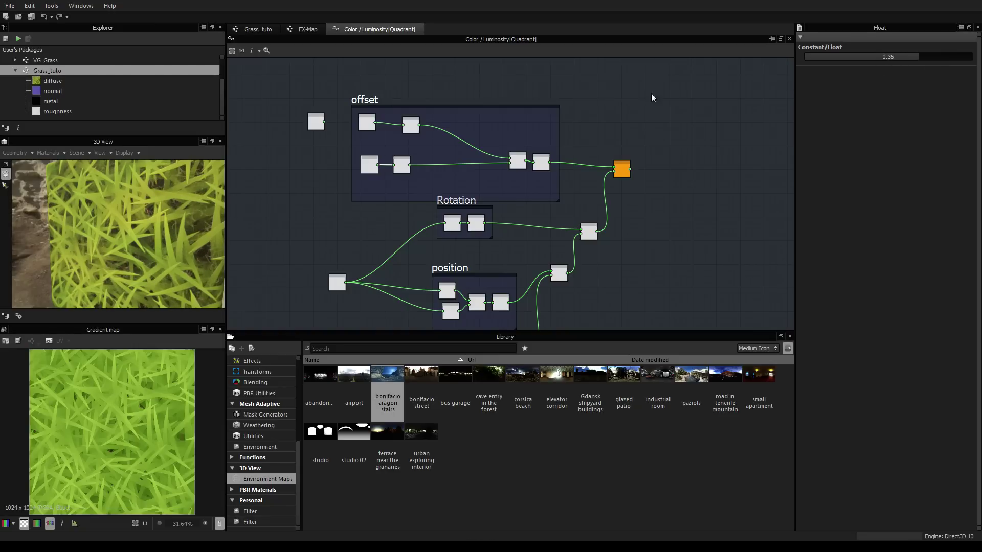
# Add a second Get Float node and place both Get Float nodes close to the offset frame, next to the two Float constants
pyautogui.rightClick(321, 165)
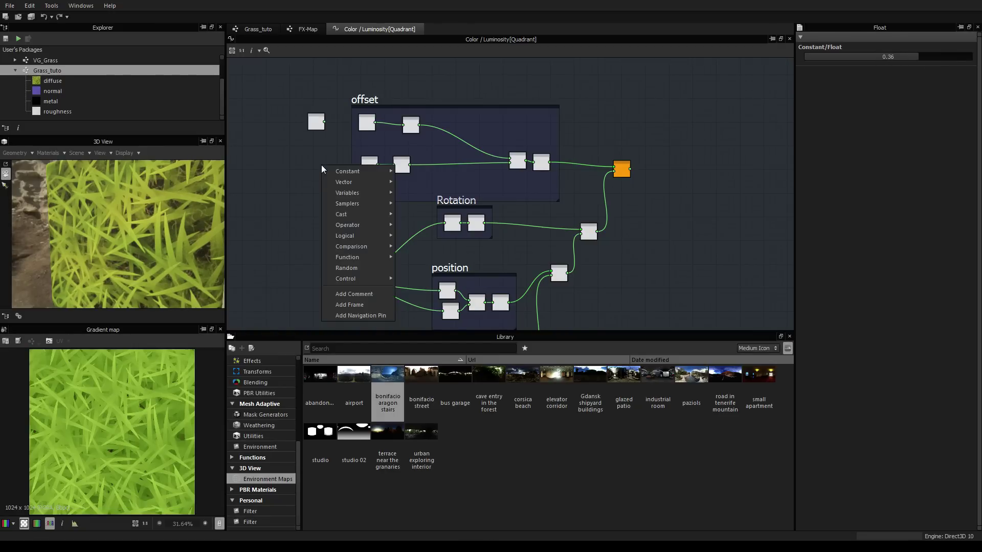
pyautogui.moveTo(360, 192)
pyautogui.click(429, 204)
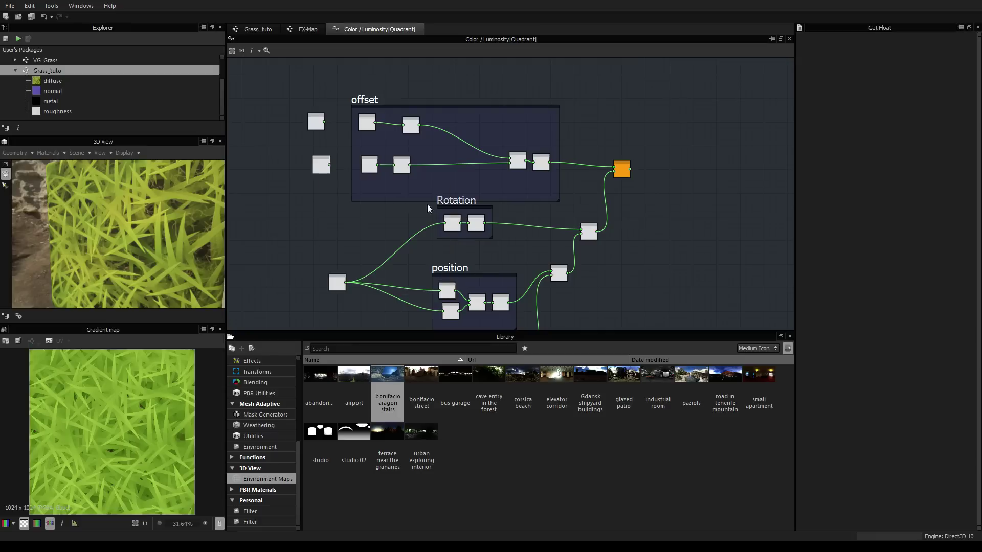
pyautogui.moveTo(316, 121); pyautogui.dragTo(336, 122)
pyautogui.moveTo(321, 165); pyautogui.dragTo(336, 165)
# Add two Float1 input parameters to the Grass_tuto graph and give the first one the identifier dryGrassLength
pyautogui.click(258, 29)
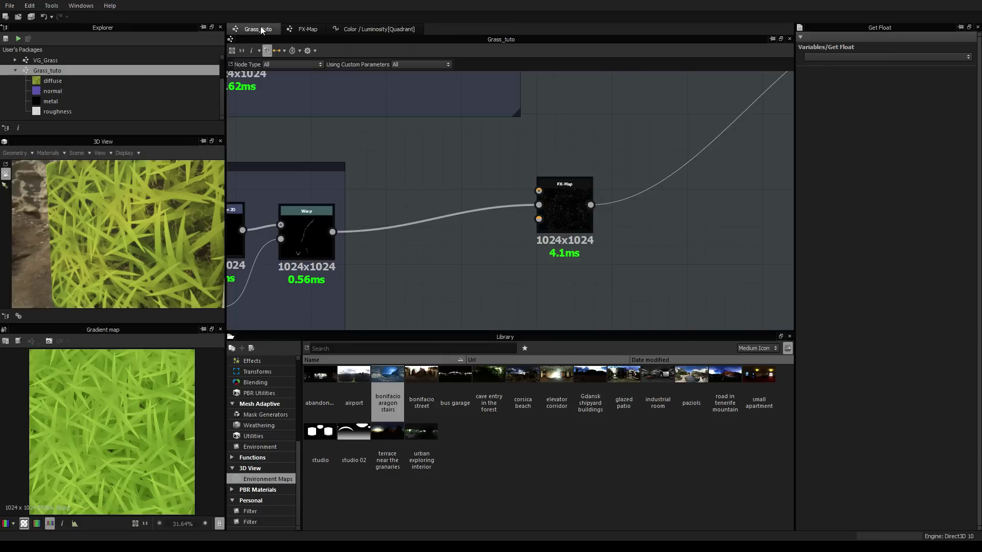
pyautogui.click(660, 147)
pyautogui.click(932, 211)
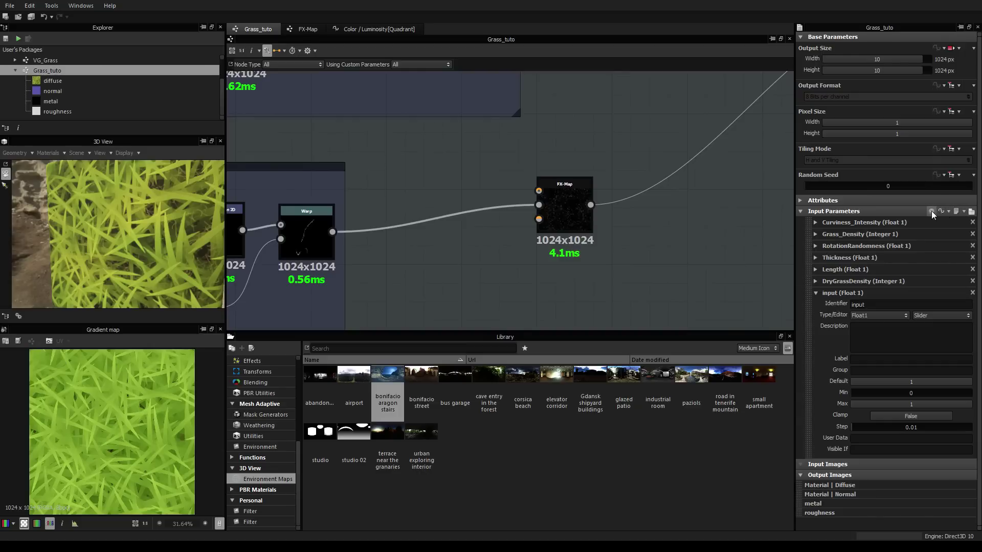
pyautogui.click(932, 211)
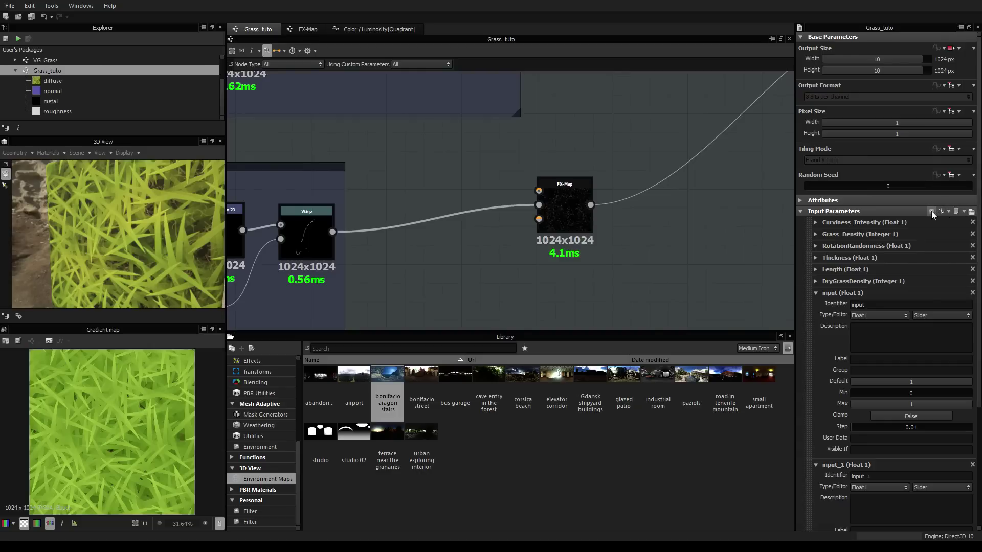
pyautogui.doubleClick(873, 305)
pyautogui.write('d')
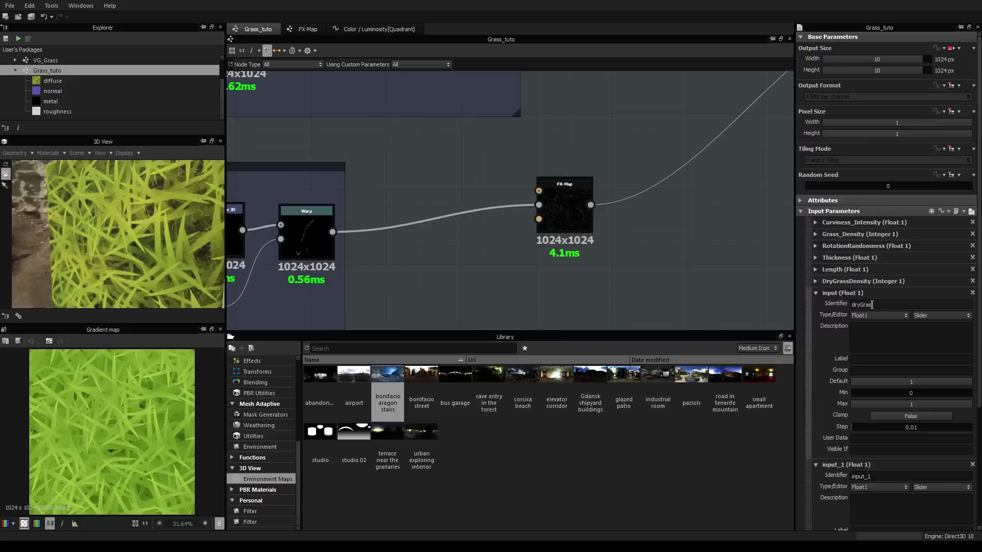
pyautogui.write('ryGrassLength')
# Set the identifier of the second new input parameter to dryGrassThickness
pyautogui.doubleClick(881, 305)
pyautogui.hotkey('ctrl', 'c')
pyautogui.doubleClick(877, 475)
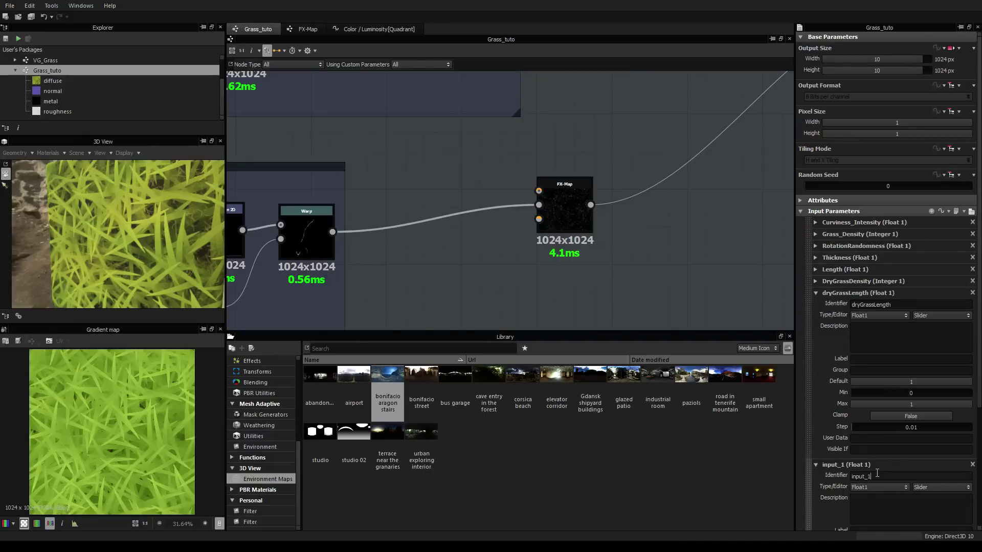
pyautogui.hotkey('ctrl', 'v')
pyautogui.press('Return')
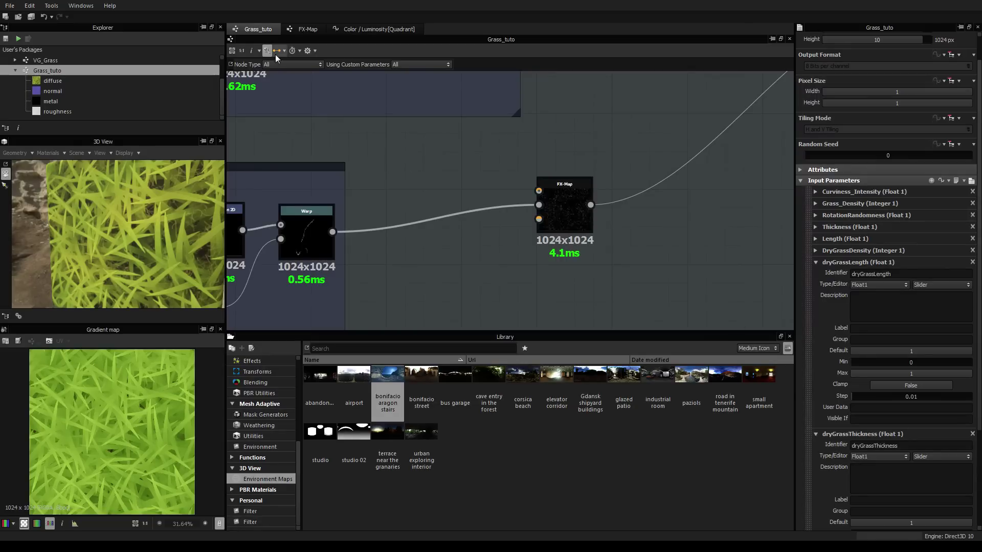
# In the Quadrant's Color / Luminosity function, set the upper Get Float node's variable to dryGrassLength
pyautogui.click(376, 29)
pyautogui.moveTo(378, 152); pyautogui.dragTo(423, 246, button='middle')
pyautogui.scroll(7, 421, 221)
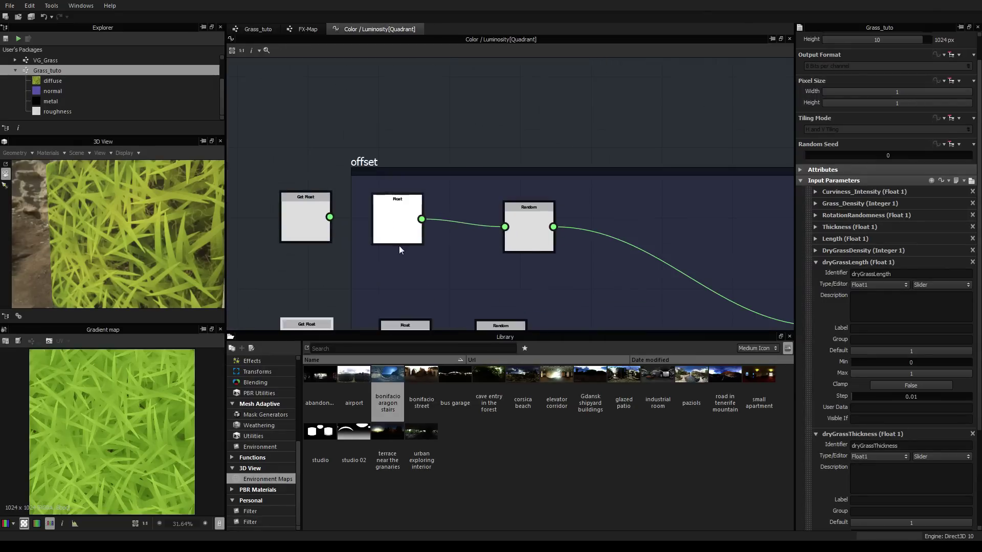
pyautogui.moveTo(281, 258); pyautogui.dragTo(373, 220, button='middle')
pyautogui.scroll(-1, 372, 194)
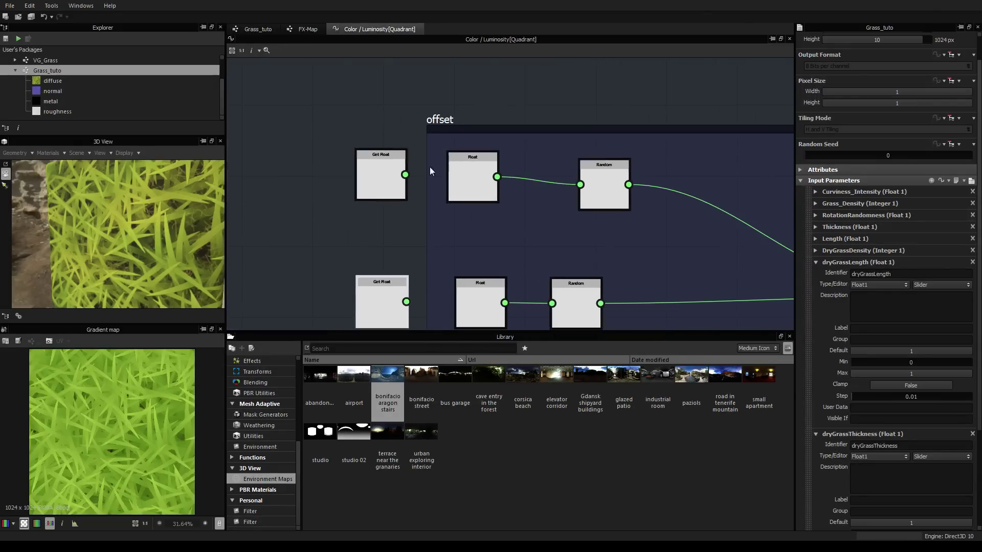
pyautogui.click(473, 179)
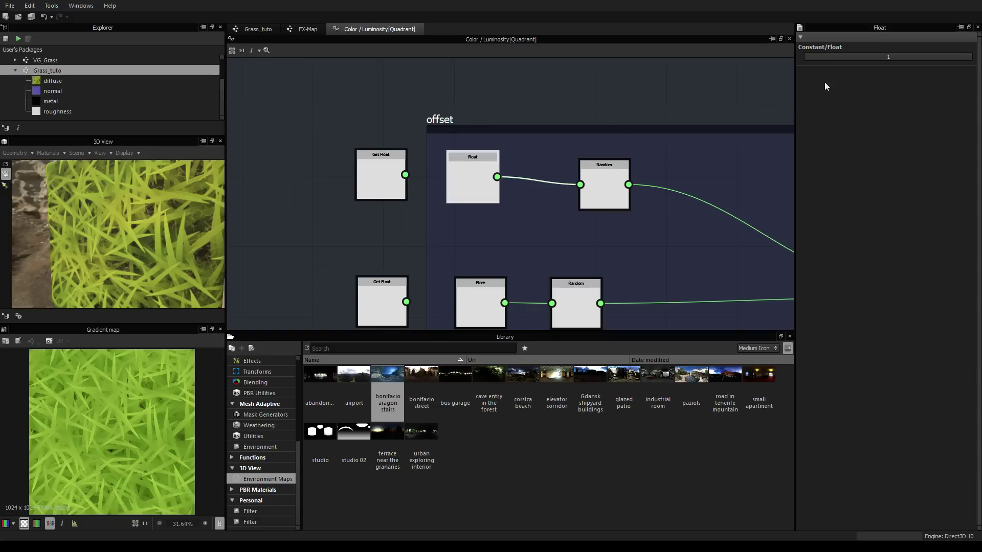
pyautogui.moveTo(968, 57)
pyautogui.mouseDown()
pyautogui.moveTo(934, 71)
pyautogui.moveTo(904, 69)
pyautogui.moveTo(974, 70)
pyautogui.mouseUp()
pyautogui.click(369, 169)
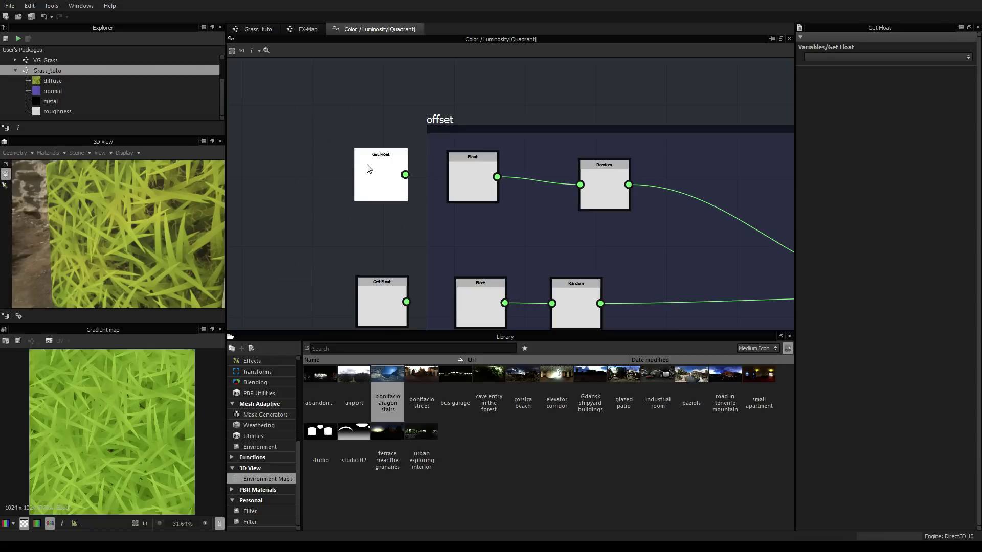
pyautogui.click(951, 56)
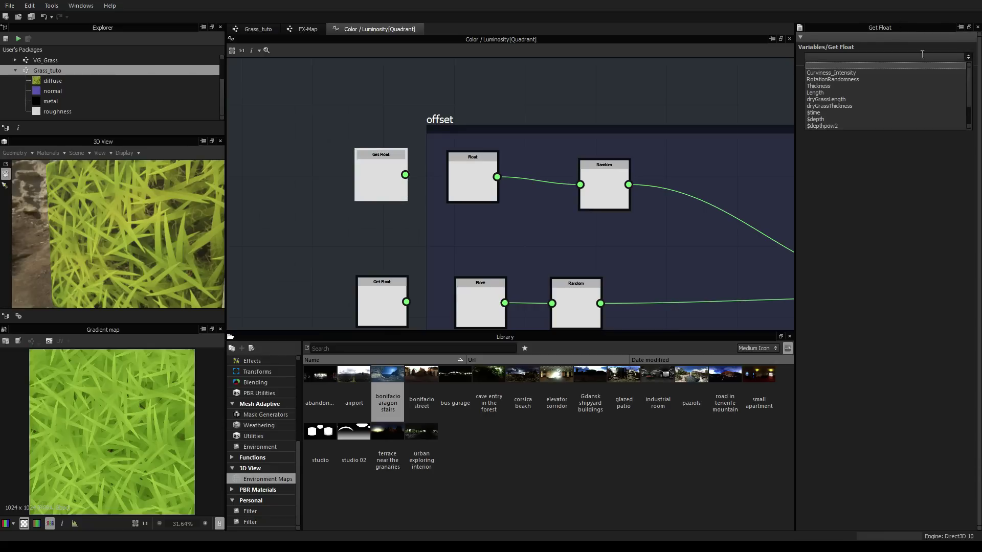
pyautogui.click(844, 99)
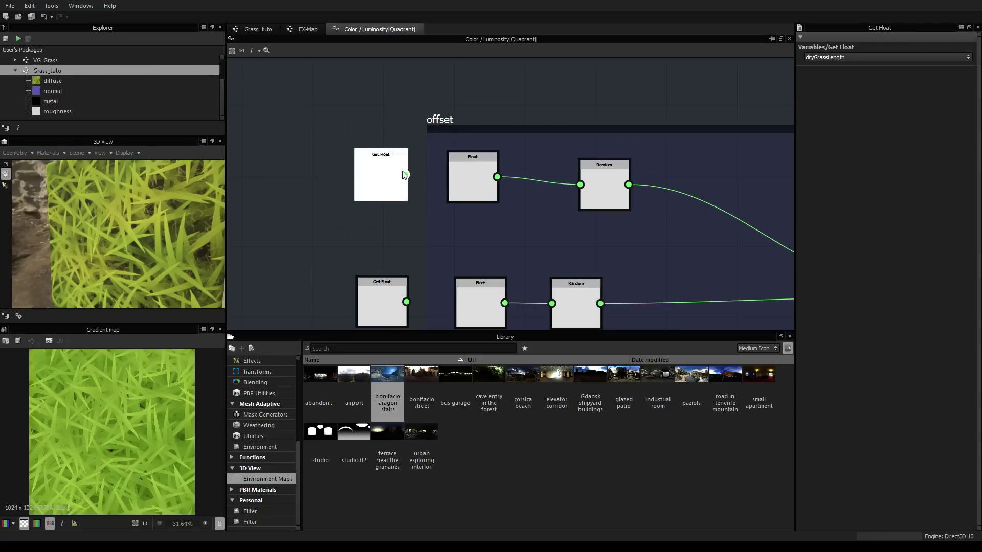
# Replace the upper Float constant in the offset frame with the dryGrassLength node, wired into the upper Random node
pyautogui.moveTo(405, 175); pyautogui.dragTo(489, 177)
pyautogui.click(483, 177)
pyautogui.press('Delete')
# Set the lower Get Float node's variable to dryGrassThickness
pyautogui.moveTo(516, 231); pyautogui.dragTo(455, 140, button='middle')
pyautogui.scroll(-3, 417, 177)
pyautogui.click(366, 200)
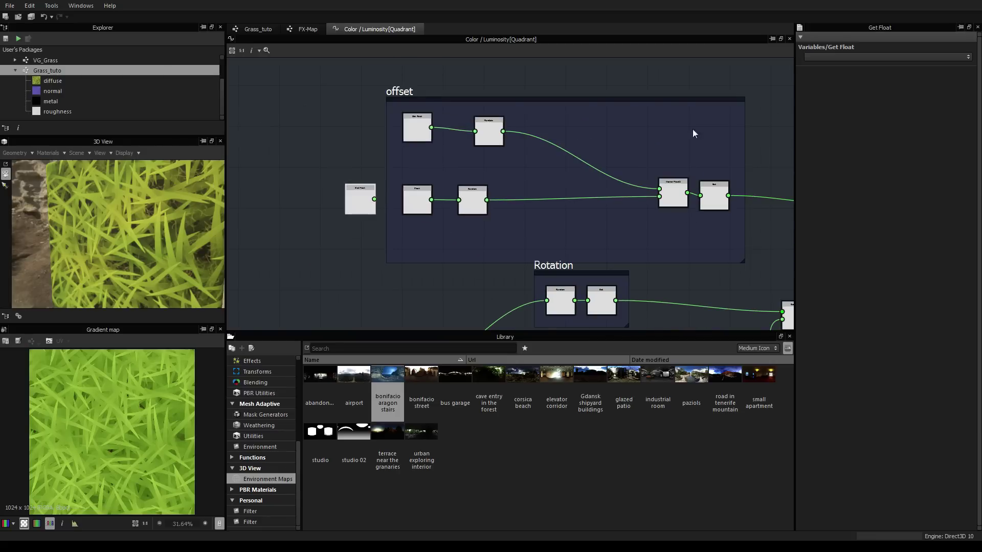
pyautogui.click(968, 56)
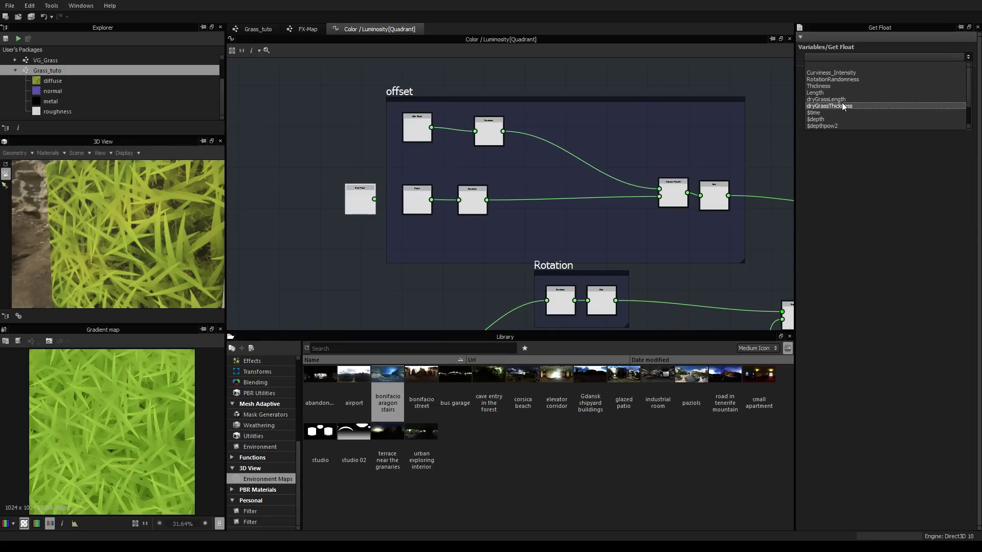
pyautogui.click(838, 106)
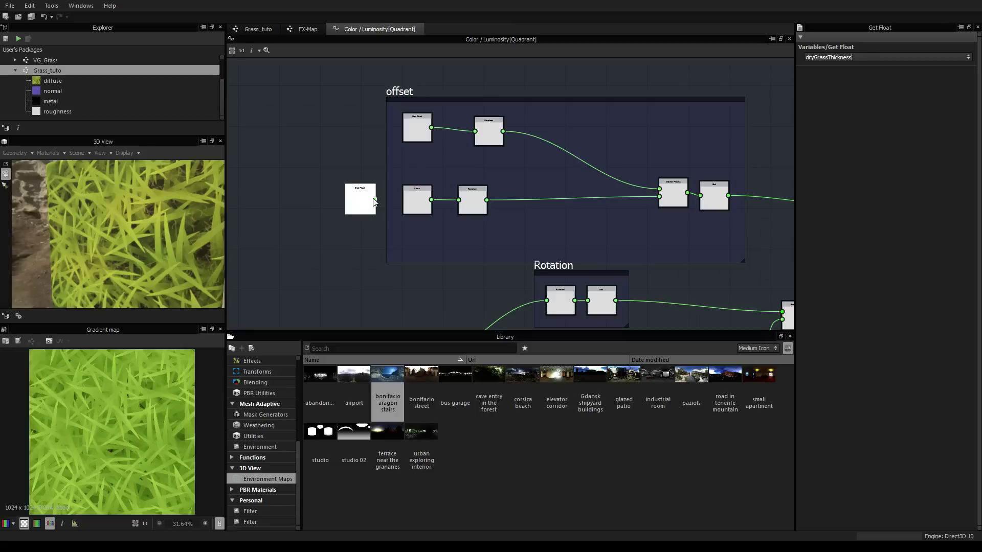
# Replace the lower Float constant with the dryGrassThickness node, wired into the lower Random node inside the offset frame
pyautogui.moveTo(433, 199); pyautogui.dragTo(459, 198)
pyautogui.click(417, 201)
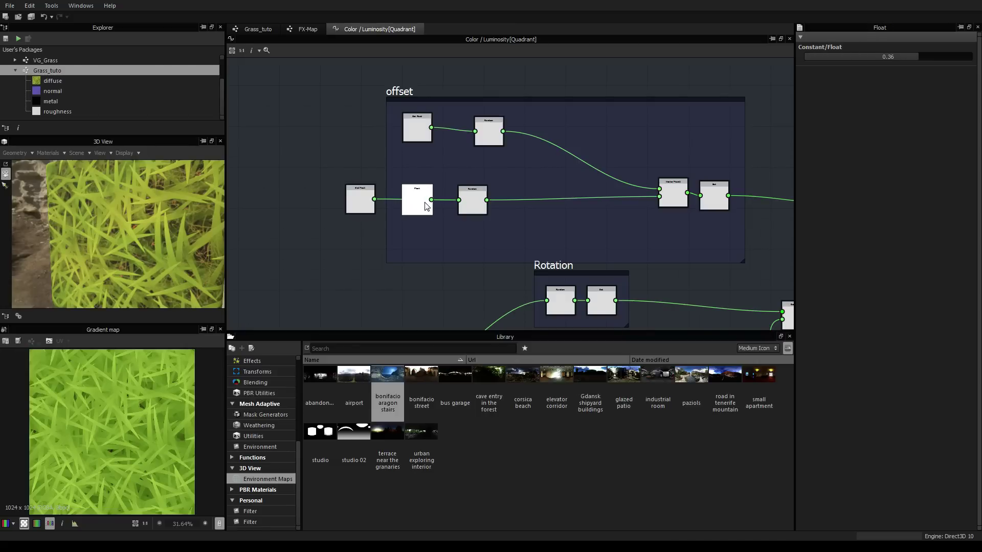
pyautogui.press('Delete')
pyautogui.moveTo(356, 209); pyautogui.dragTo(414, 207)
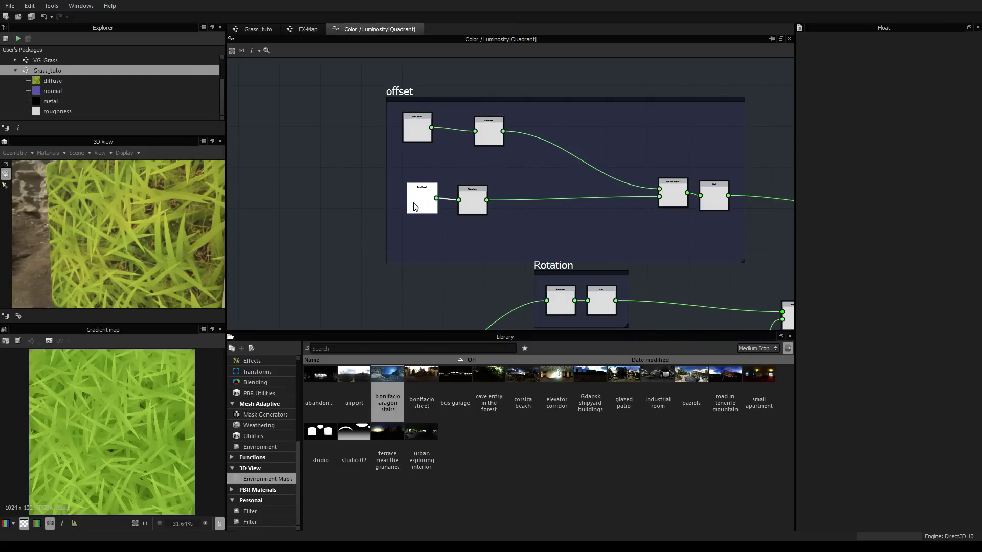
pyautogui.click(418, 130)
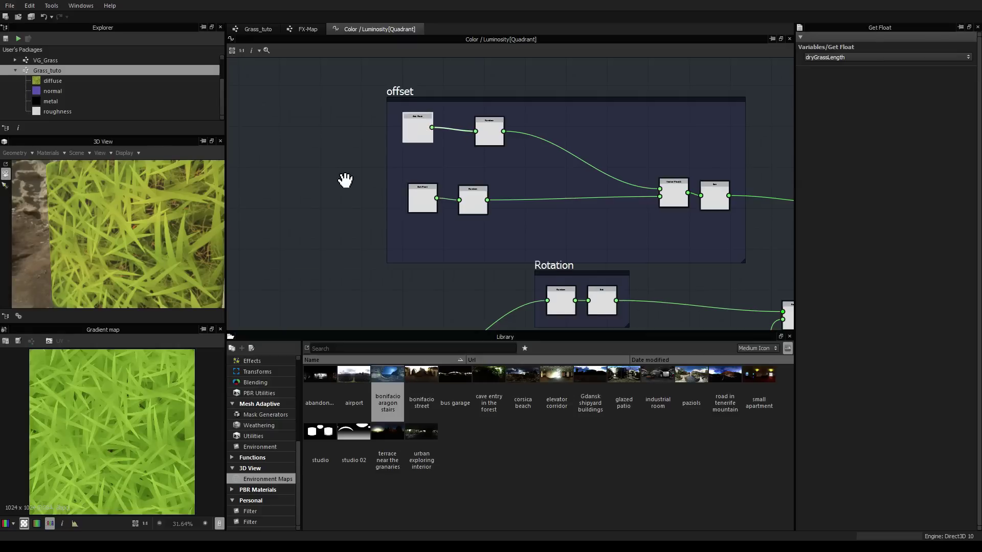
# Return to the Grass_tuto graph and examine the final blend and the material output nodes
pyautogui.scroll(-3, 342, 178)
pyautogui.click(258, 29)
pyautogui.scroll(-3, 645, 205)
pyautogui.moveTo(645, 205); pyautogui.dragTo(452, 254, button='middle')
pyautogui.scroll(-1, 453, 254)
pyautogui.moveTo(708, 210); pyautogui.dragTo(435, 211, button='middle')
pyautogui.scroll(-3, 448, 228)
pyautogui.scroll(2, 544, 223)
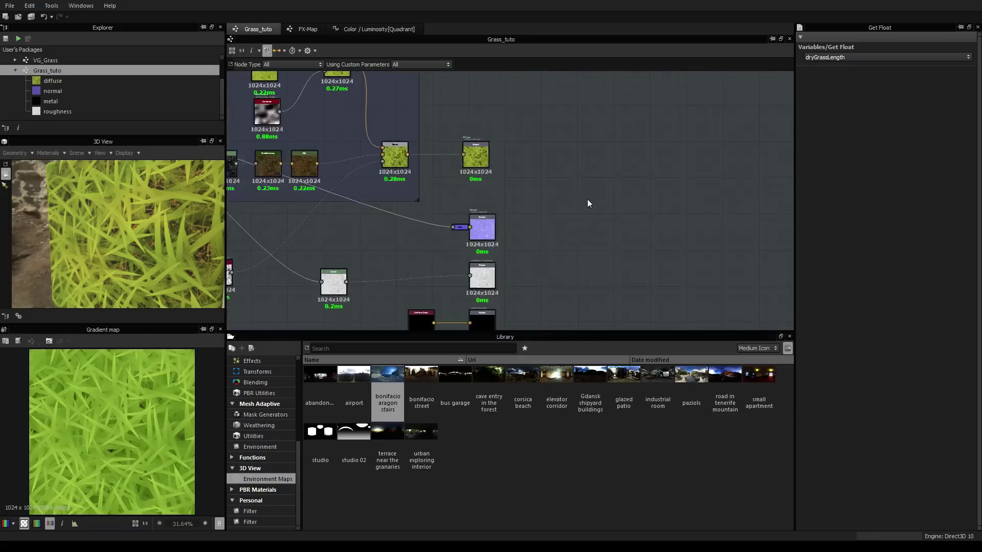
# Assign the graph's Curviness_Intensity input parameter to a group named Grass and copy the group name
pyautogui.click(590, 201)
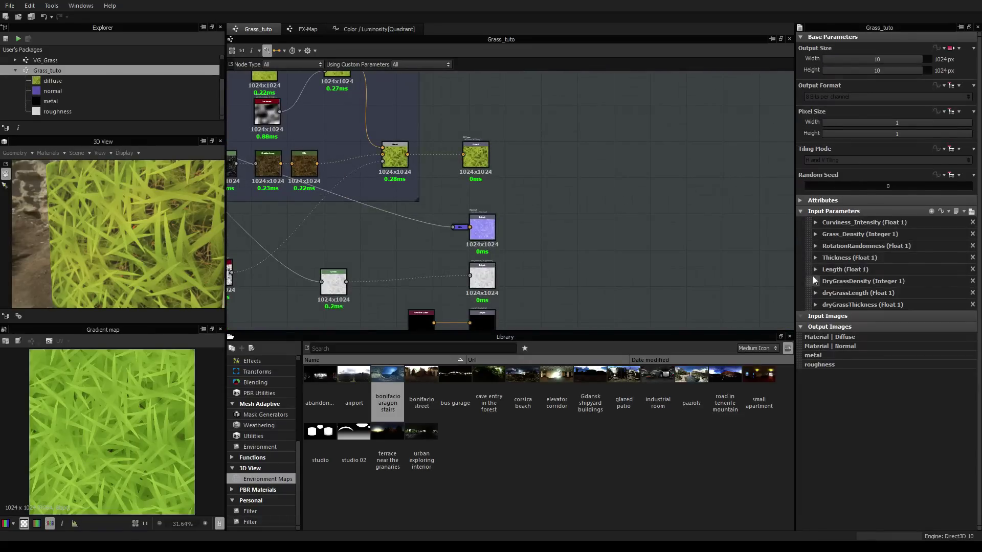
pyautogui.click(816, 223)
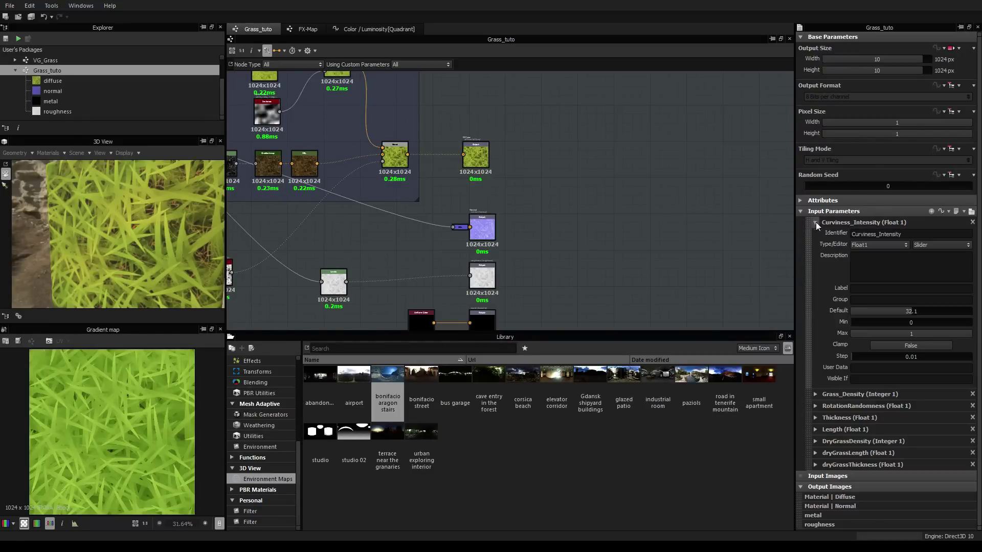
pyautogui.click(867, 299)
pyautogui.write('Grass')
pyautogui.doubleClick(875, 300)
pyautogui.hotkey('ctrl', 'c')
# Assign the Grass_Density input parameter to the Grass group
pyautogui.click(816, 395)
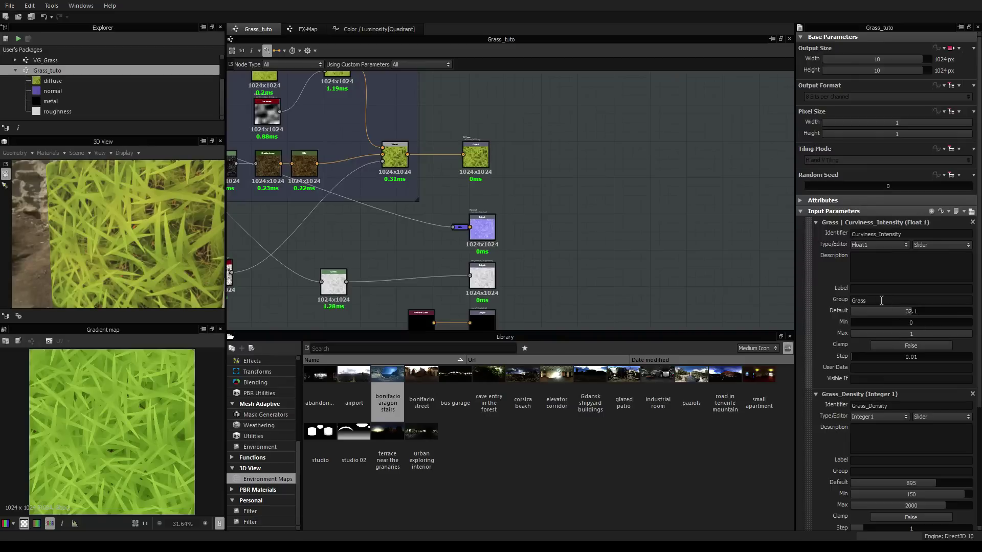
pyautogui.click(869, 469)
pyautogui.hotkey('ctrl', 'v')
pyautogui.click(817, 222)
pyautogui.click(816, 235)
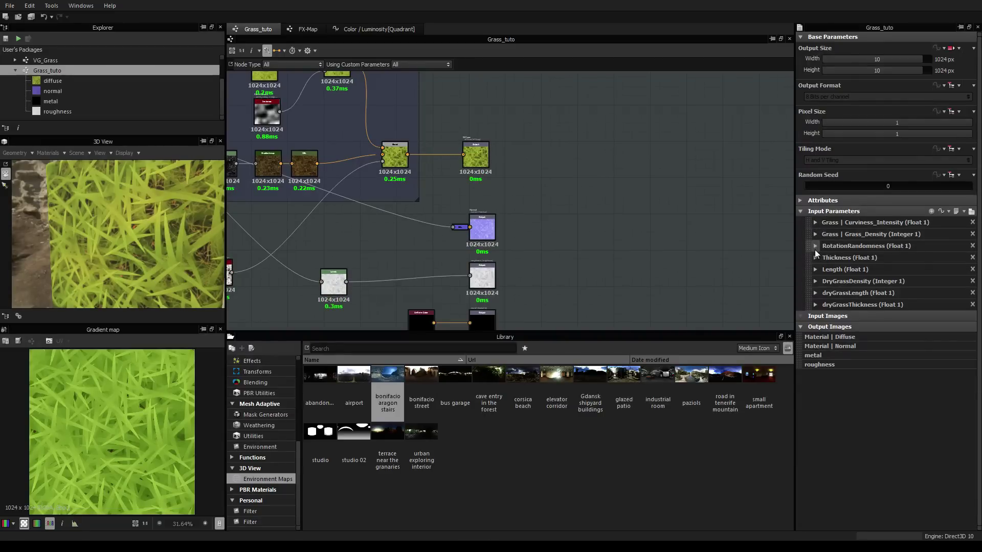
# Assign the RotationRandomness and Length input parameters to the Grass group
pyautogui.click(815, 246)
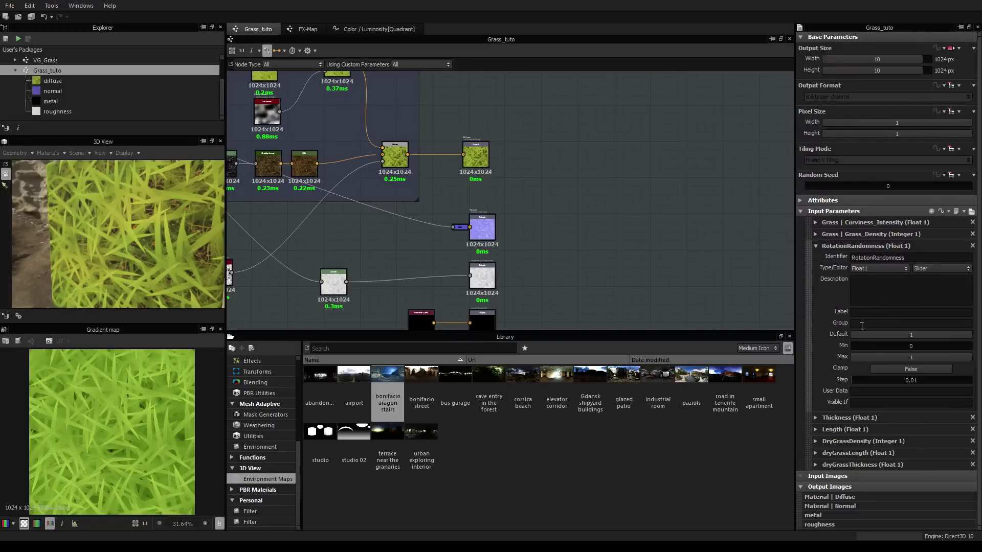
pyautogui.write('Grass')
pyautogui.click(818, 247)
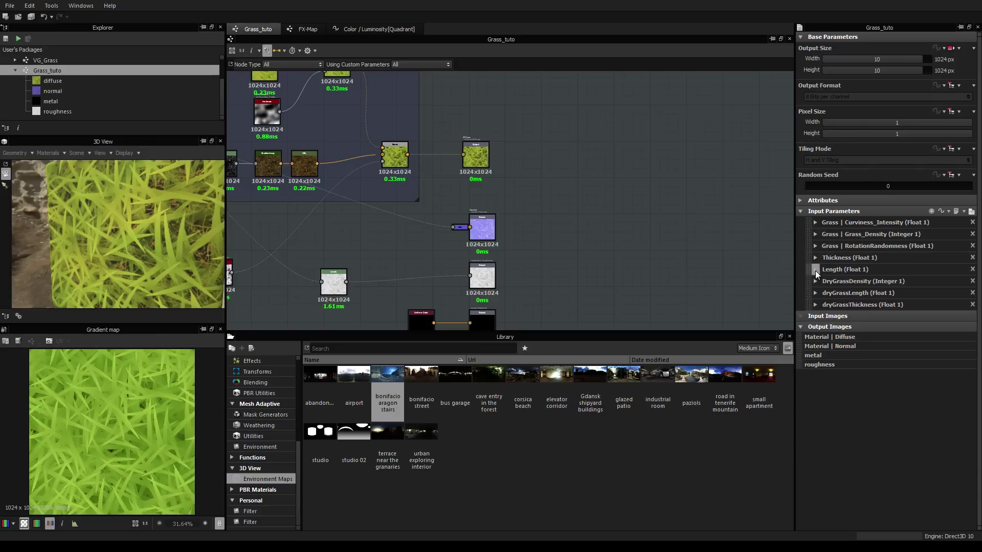
pyautogui.click(816, 270)
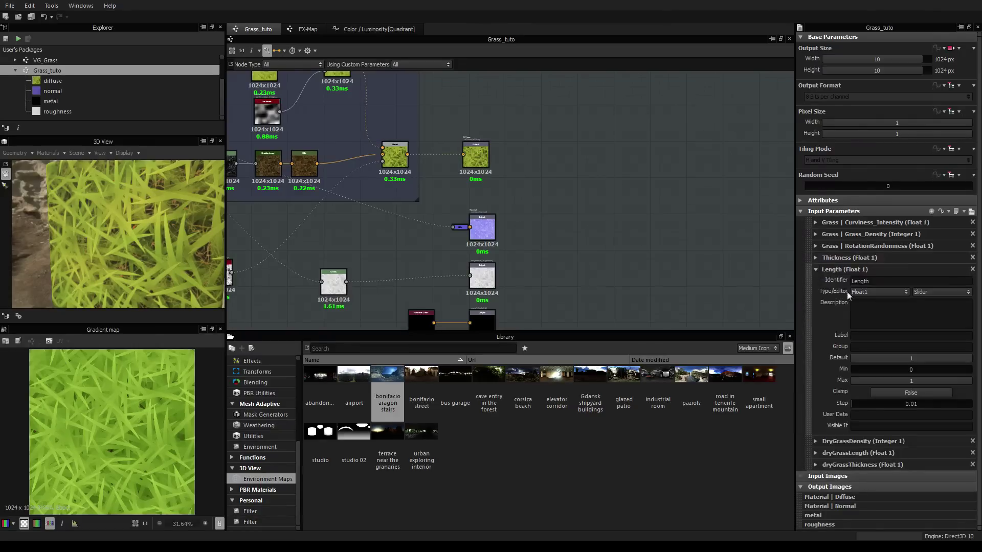
pyautogui.click(872, 347)
pyautogui.write('Grass')
pyautogui.click(815, 268)
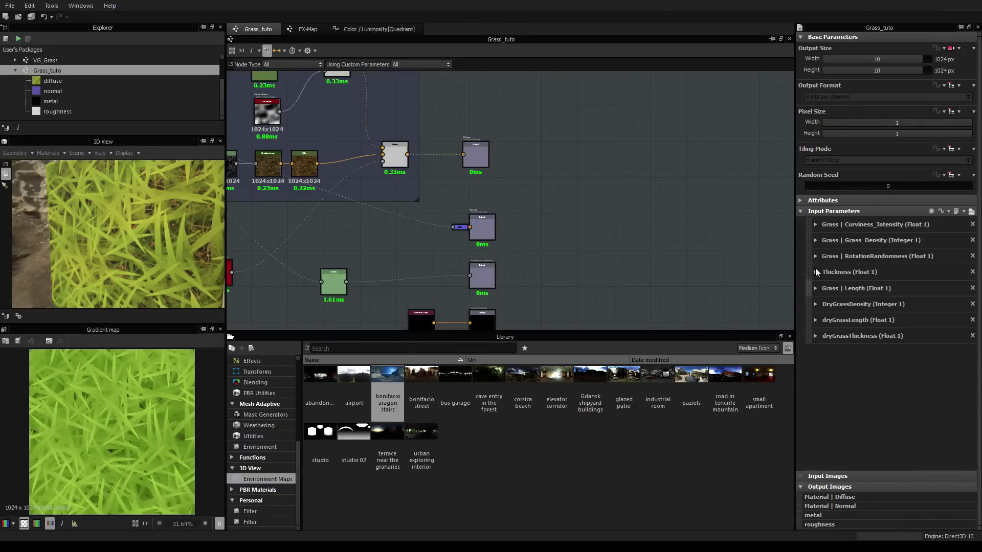
# Assign the DryGrassDensity input parameter to a group named Dry Grass and copy the group name
pyautogui.click(816, 281)
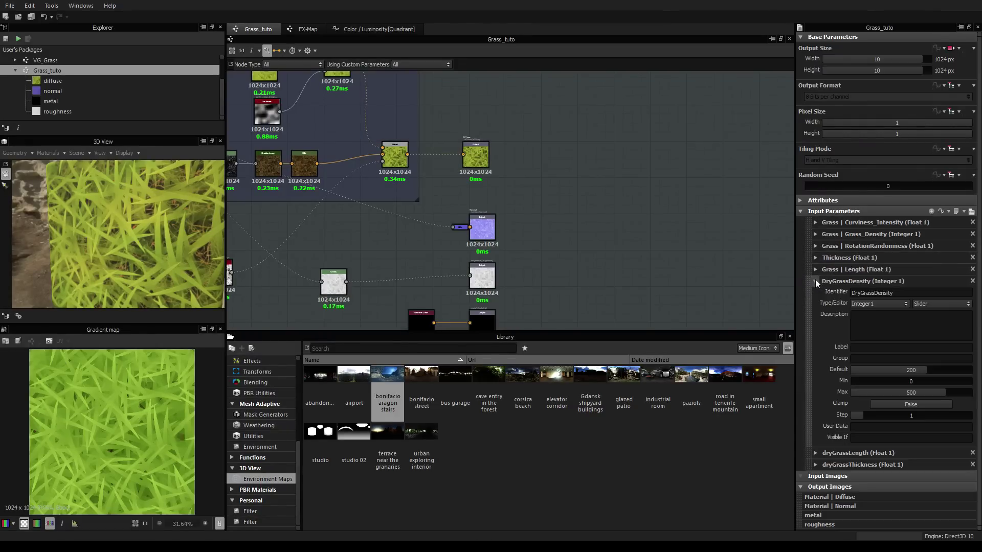
pyautogui.click(861, 359)
pyautogui.write('Dry Grass')
pyautogui.tripleClick(865, 359)
pyautogui.hotkey('ctrl', 'c')
# Assign the dryGrassLength and dryGrassThickness input parameters to the Dry Grass group
pyautogui.click(815, 282)
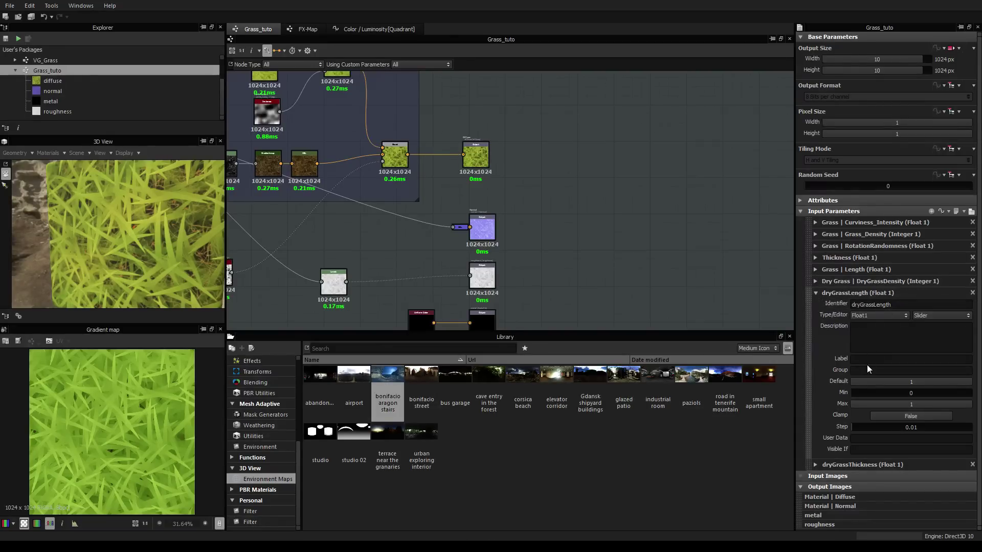
pyautogui.click(815, 294)
pyautogui.click(815, 306)
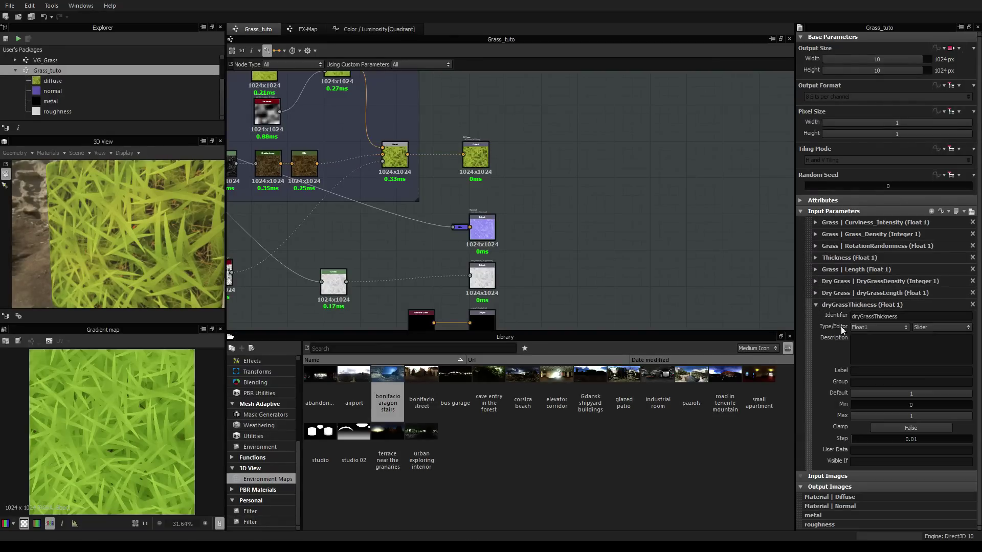
pyautogui.click(878, 383)
pyautogui.hotkey('ctrl', 'v')
pyautogui.click(834, 301)
# Check the grouping in the input parameters preview and assign the ungrouped Thickness parameter to the Grass group
pyautogui.click(972, 213)
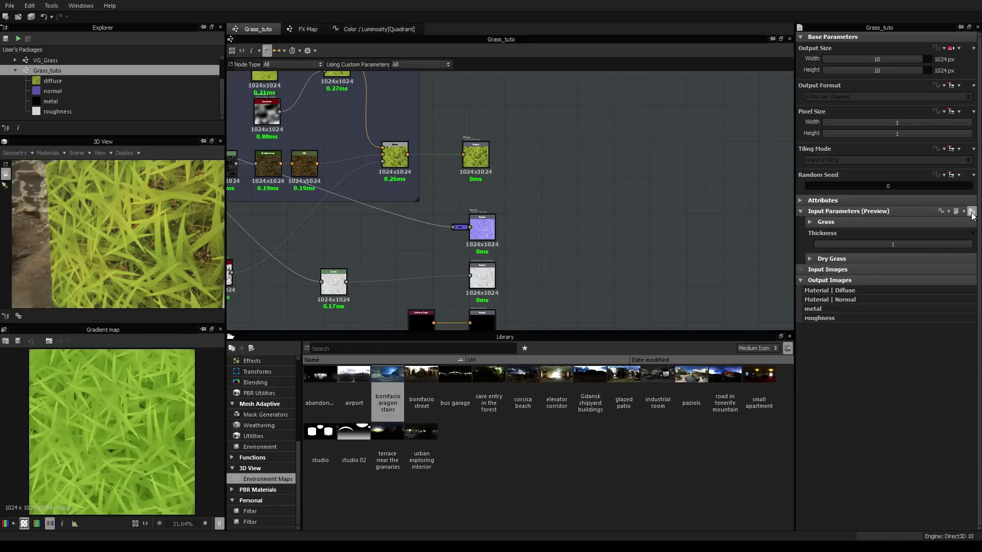
pyautogui.click(972, 213)
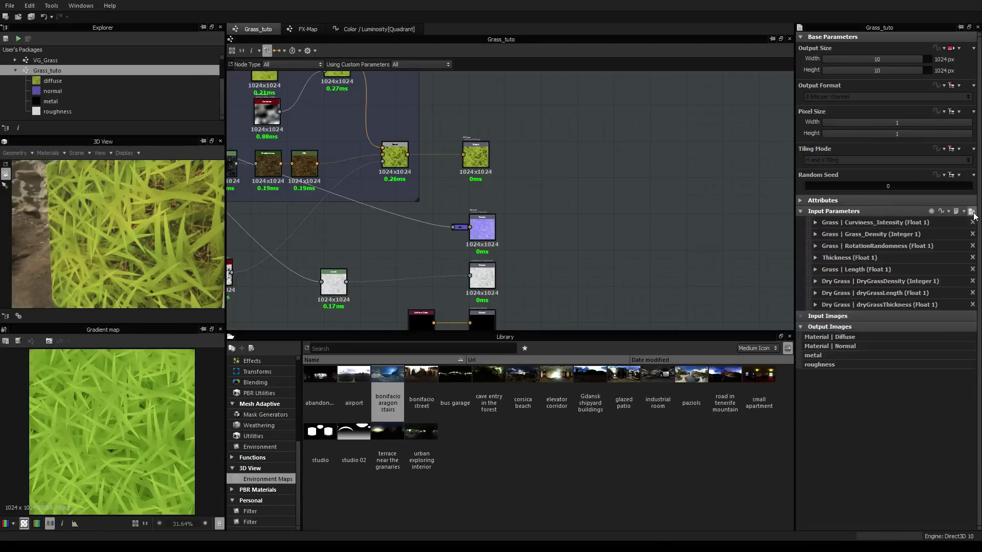
pyautogui.click(972, 212)
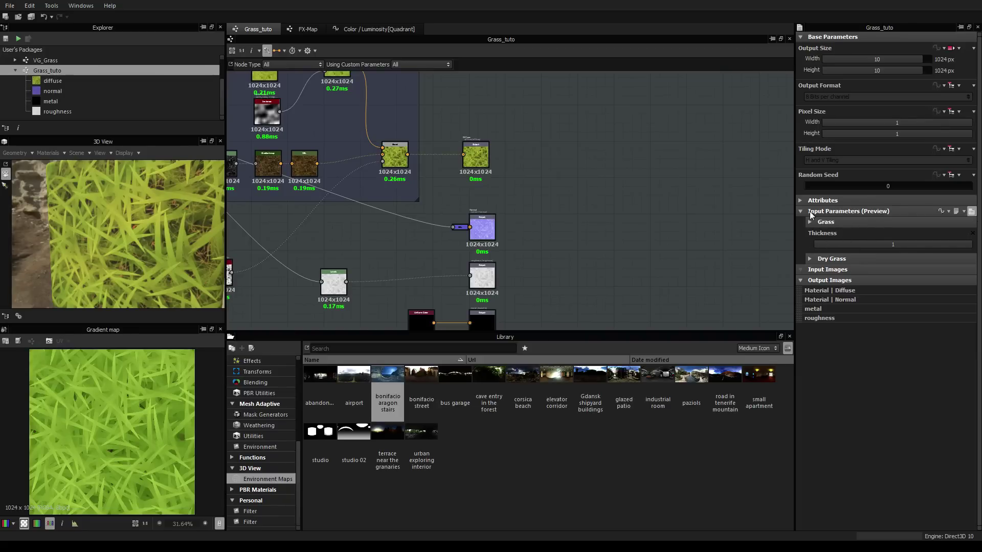
pyautogui.click(972, 213)
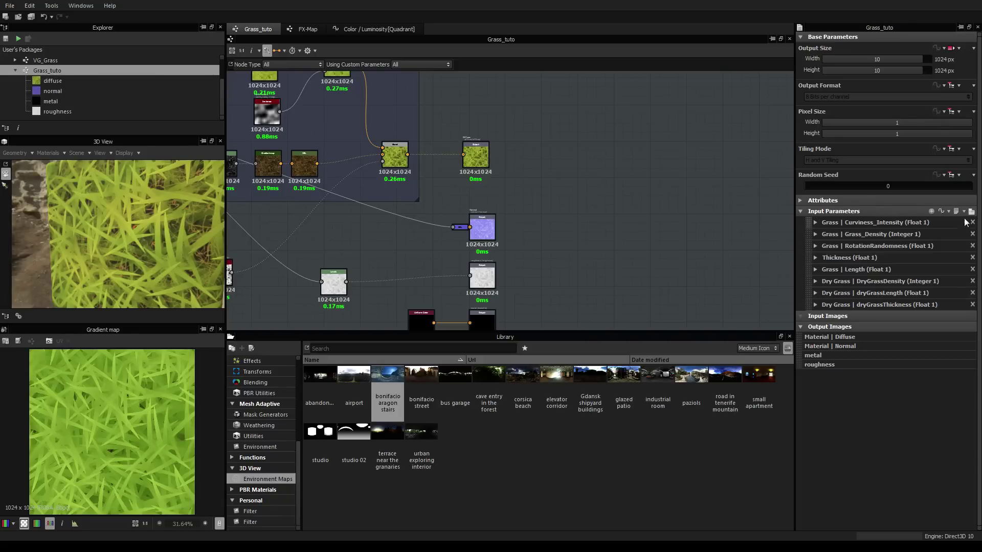
pyautogui.click(816, 258)
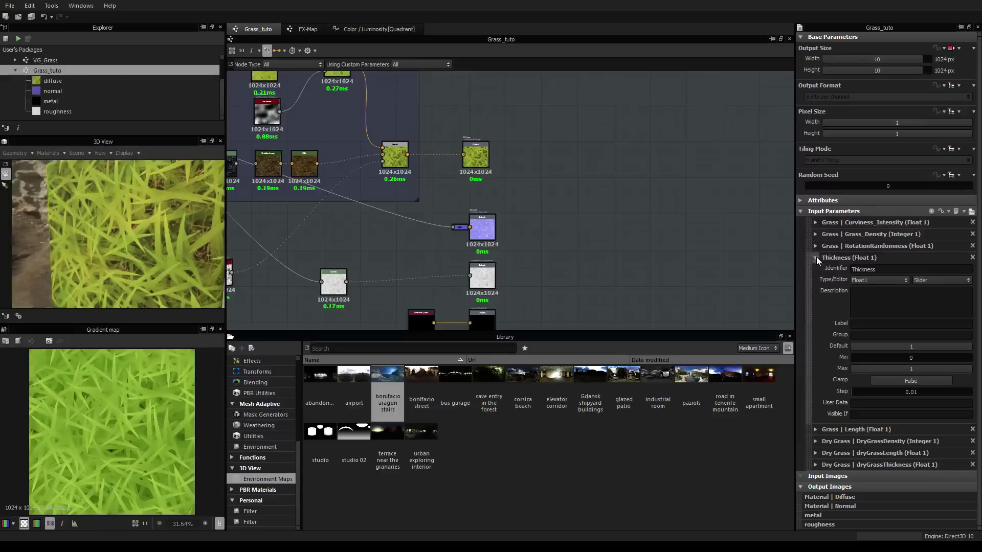
pyautogui.click(874, 336)
pyautogui.write('Grass')
pyautogui.press('Return')
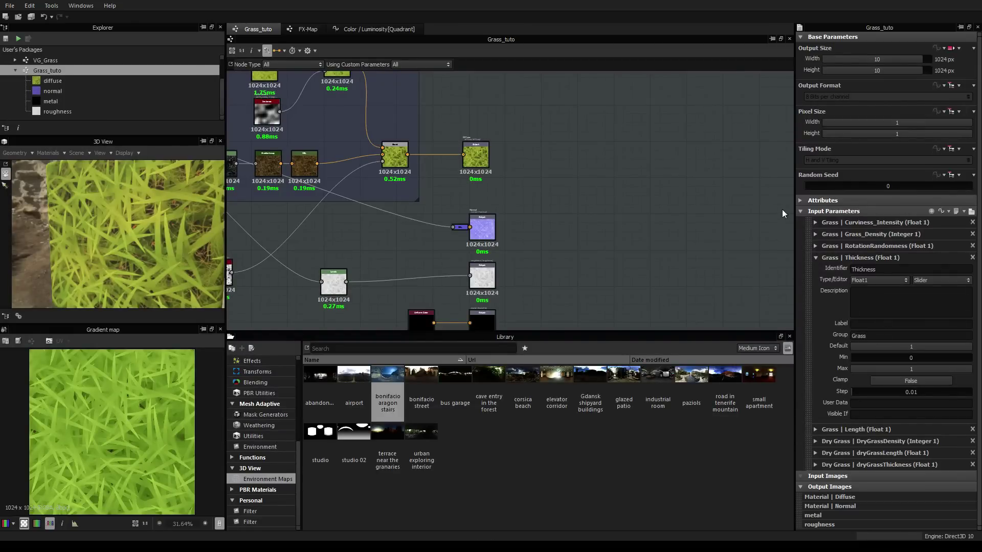
pyautogui.click(816, 258)
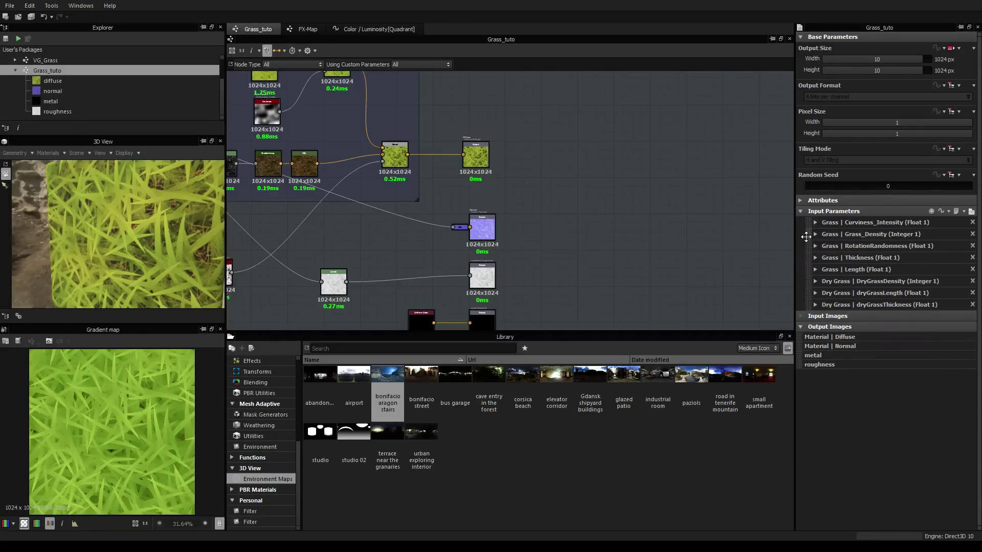
# Reorder the Grass group's parameters as Grass_Density, Length, Thickness, Curviness_Intensity and RotationRandomness
pyautogui.moveTo(808, 234); pyautogui.dragTo(808, 225)
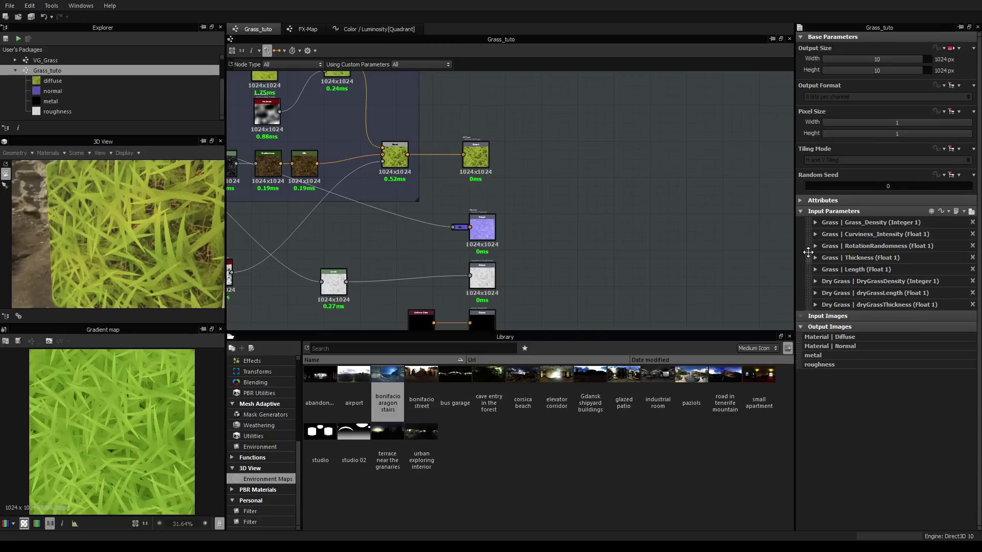
pyautogui.moveTo(809, 259); pyautogui.dragTo(813, 234)
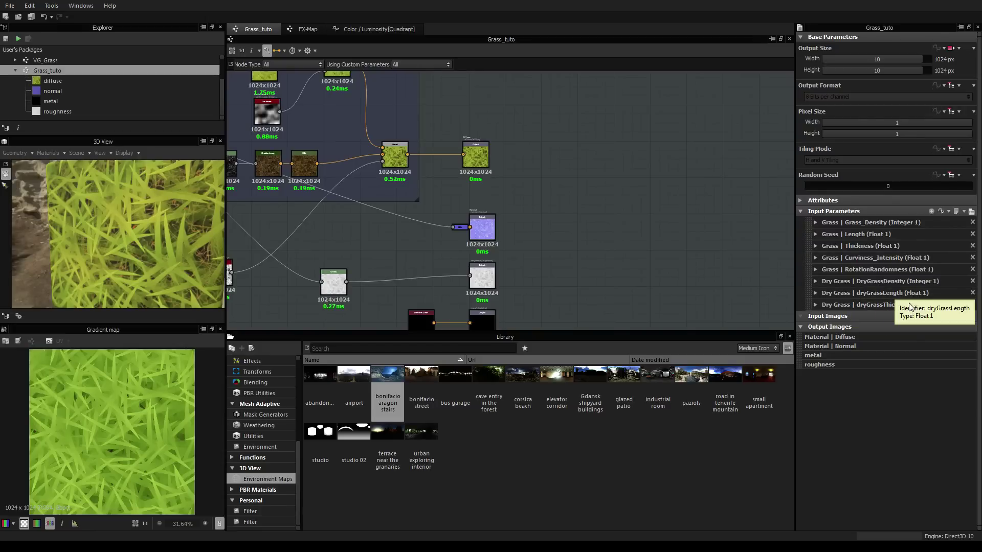
# Give the dryGrassThickness parameter the label Thickness
pyautogui.click(815, 305)
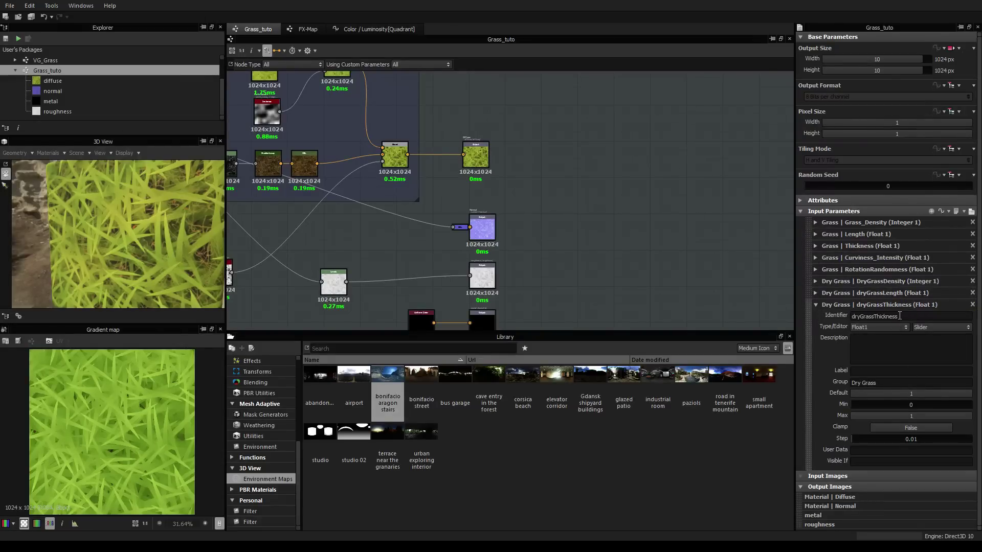
pyautogui.moveTo(913, 318); pyautogui.dragTo(877, 319)
pyautogui.hotkey('ctrl', 'c')
pyautogui.click(870, 372)
pyautogui.hotkey('ctrl', 'v')
pyautogui.click(816, 305)
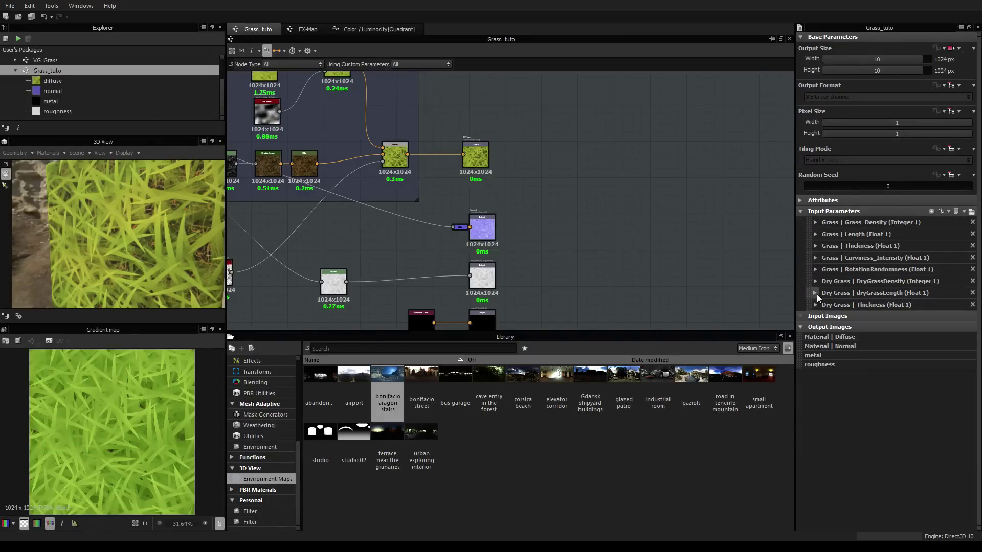
# Give the dryGrassLength parameter the label Length
pyautogui.click(816, 293)
pyautogui.moveTo(875, 305)
pyautogui.mouseDown()
pyautogui.moveTo(852, 305)
pyautogui.moveTo(876, 305)
pyautogui.mouseUp()
pyautogui.hotkey('ctrl', 'c')
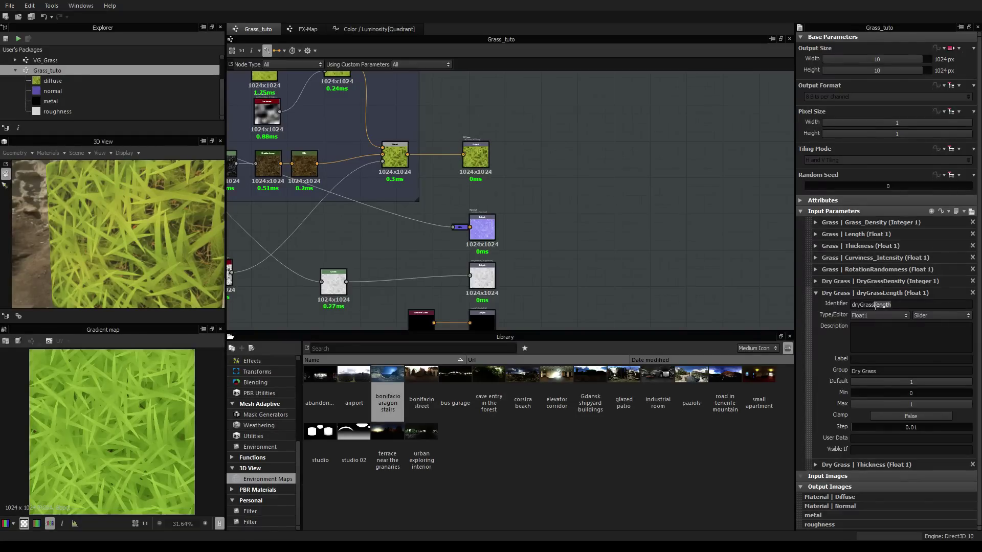
pyautogui.click(868, 359)
pyautogui.hotkey('ctrl', 'v')
pyautogui.click(821, 295)
pyautogui.click(821, 294)
# Give the DryGrassDensity parameter the label Density
pyautogui.click(817, 281)
pyautogui.moveTo(905, 290); pyautogui.dragTo(873, 301)
pyautogui.hotkey('ctrl', 'c')
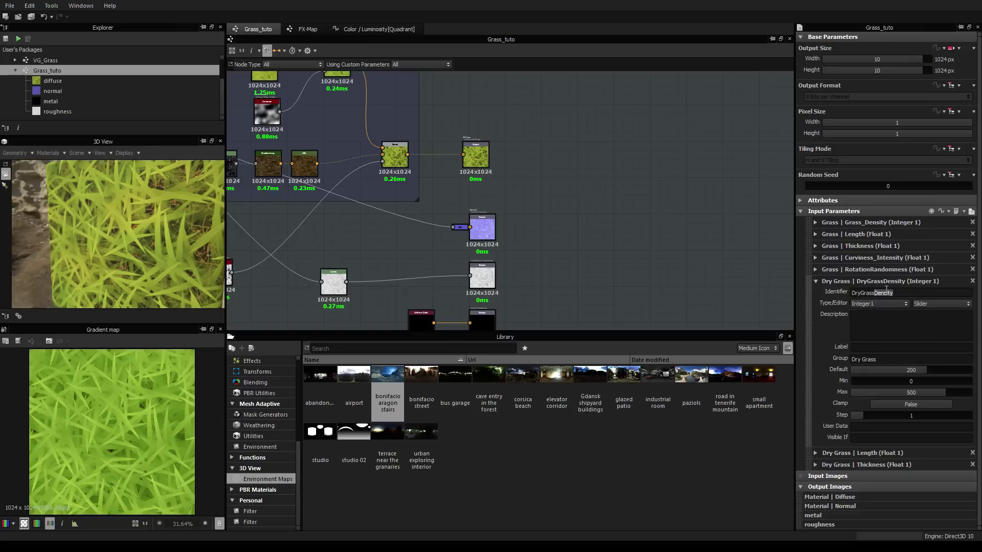
pyautogui.click(867, 347)
pyautogui.hotkey('ctrl', 'v')
pyautogui.click(816, 281)
# Give the RotationRandomness parameter the label Rotation Randomness, written as two words
pyautogui.click(816, 270)
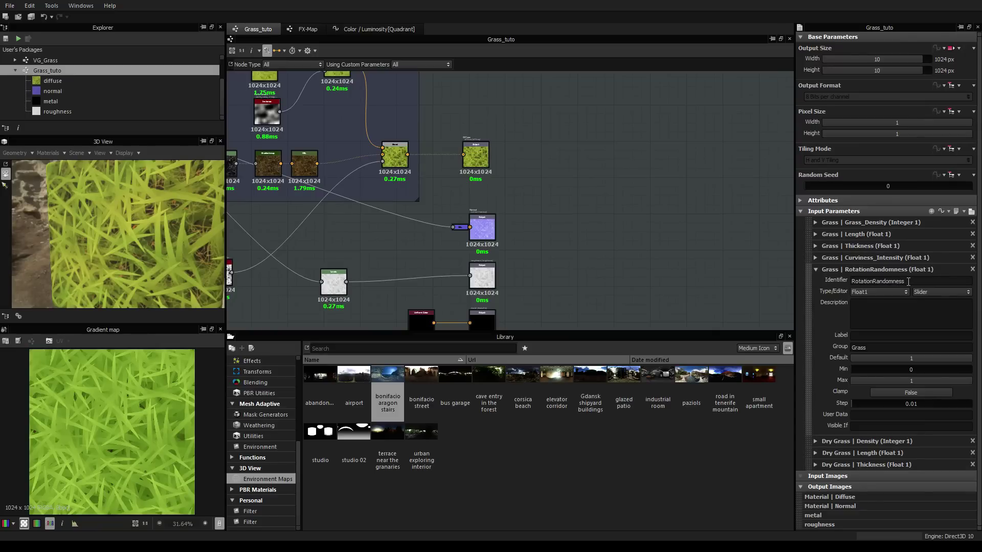
pyautogui.moveTo(909, 281); pyautogui.dragTo(830, 282)
pyautogui.hotkey('ctrl', 'c')
pyautogui.click(859, 337)
pyautogui.hotkey('ctrl', 'v')
pyautogui.click(875, 336)
pyautogui.click(816, 270)
# Give the Curviness_Intensity parameter the label Curviness Intensity, without the underscore
pyautogui.click(815, 259)
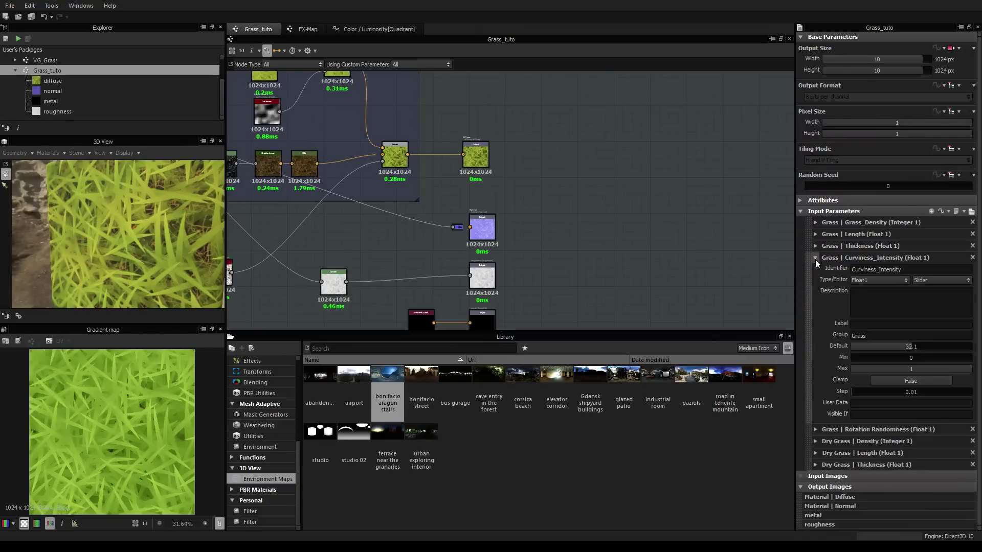
pyautogui.moveTo(912, 270); pyautogui.dragTo(852, 273)
pyautogui.hotkey('ctrl', 'c')
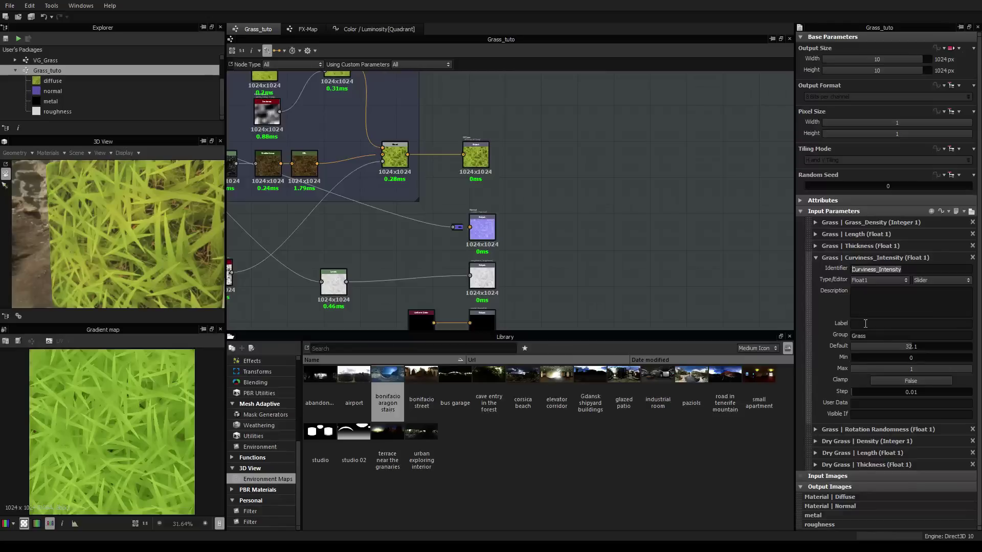
pyautogui.click(866, 324)
pyautogui.hotkey('ctrl', 'v')
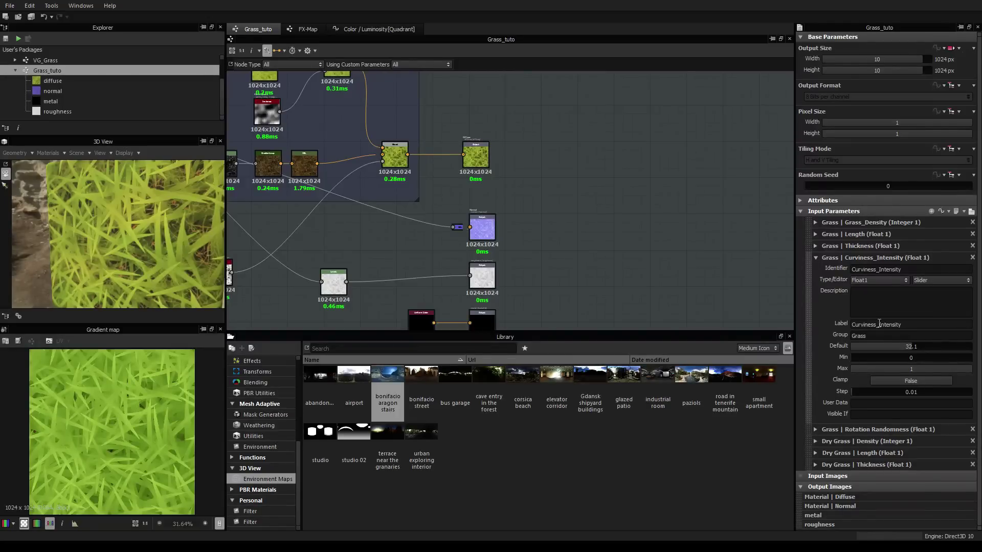
pyautogui.press('BackSpace')
pyautogui.click(815, 259)
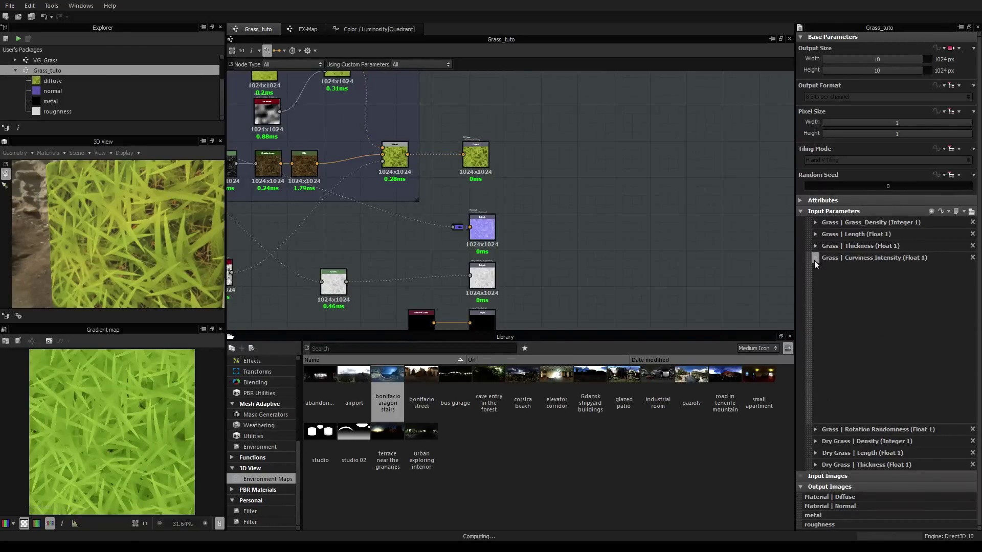
# Give the Grass_Density parameter the label Density
pyautogui.click(816, 222)
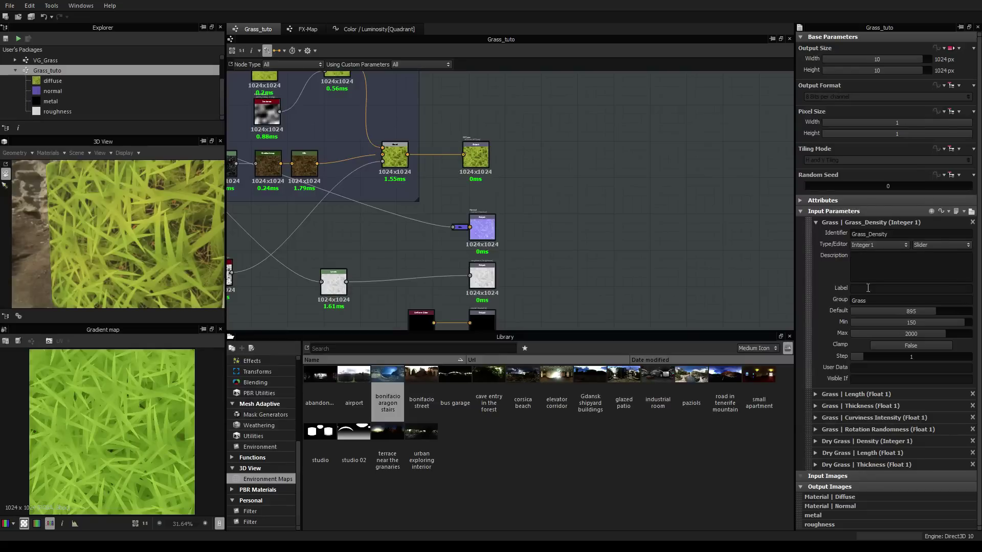
pyautogui.moveTo(890, 234); pyautogui.dragTo(868, 235)
pyautogui.hotkey('ctrl', 'c')
pyautogui.click(867, 288)
pyautogui.hotkey('ctrl', 'v')
pyautogui.click(816, 222)
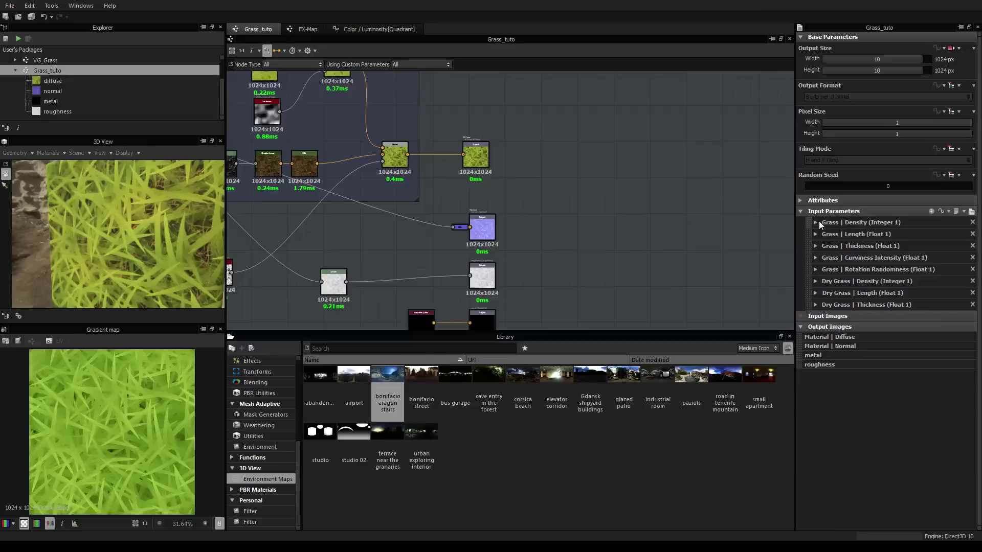
# In the parameters preview, set the grass Density to 1725, Length to 0.5, Thickness to 0.73 and Curviness Intensity to 52.71
pyautogui.click(971, 212)
pyautogui.moveTo(124, 233)
pyautogui.mouseDown()
pyautogui.moveTo(149, 232)
pyautogui.moveTo(152, 246)
pyautogui.moveTo(139, 239)
pyautogui.mouseUp()
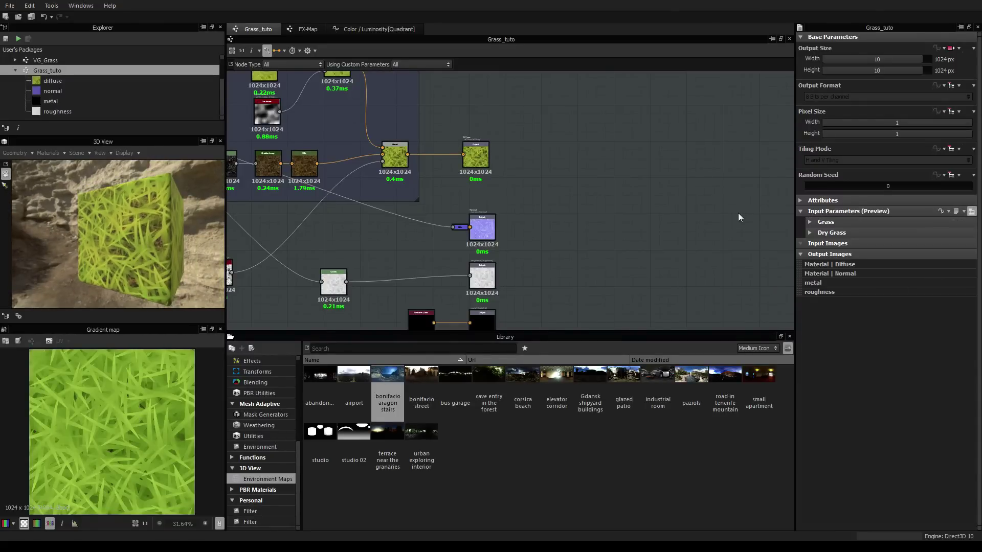
pyautogui.click(810, 222)
pyautogui.moveTo(880, 242); pyautogui.dragTo(897, 274)
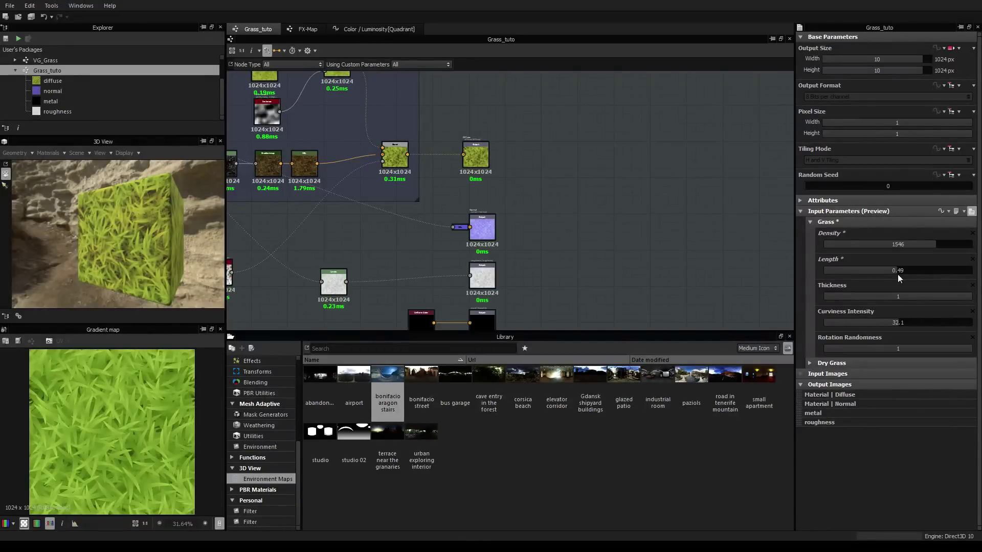
pyautogui.moveTo(966, 297); pyautogui.dragTo(931, 295)
pyautogui.moveTo(939, 245); pyautogui.dragTo(950, 245)
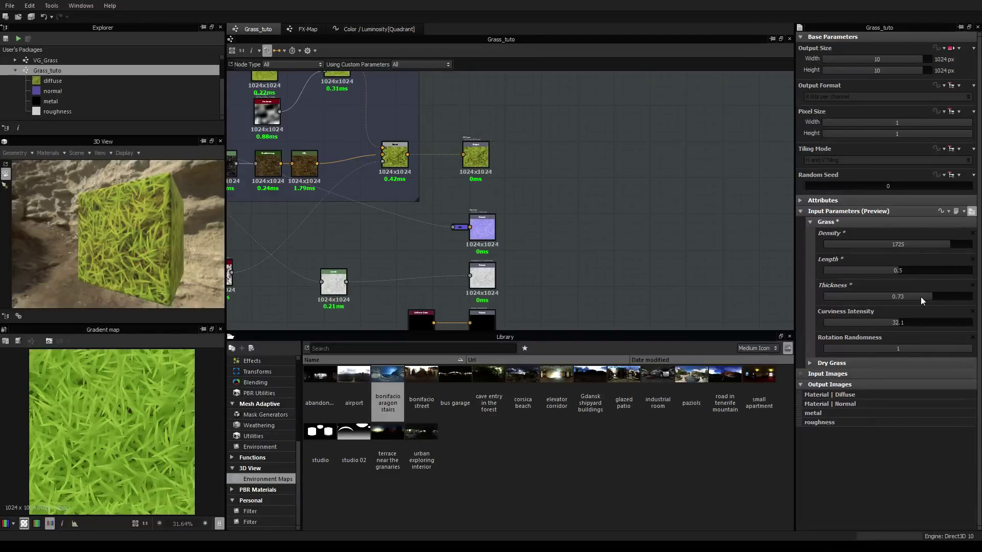
pyautogui.moveTo(889, 323); pyautogui.dragTo(946, 321)
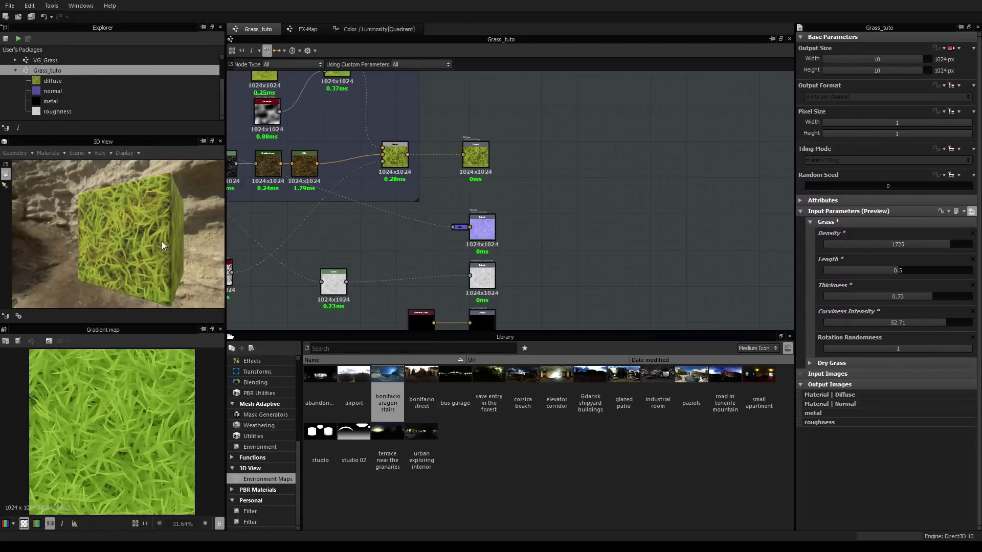
# In the parameters preview, set the Dry Grass Density to 199, Length to 0.75 and Thickness to 0.78
pyautogui.moveTo(971, 351)
pyautogui.mouseDown()
pyautogui.moveTo(936, 353)
pyautogui.moveTo(980, 353)
pyautogui.mouseUp()
pyautogui.click(811, 225)
pyautogui.click(812, 233)
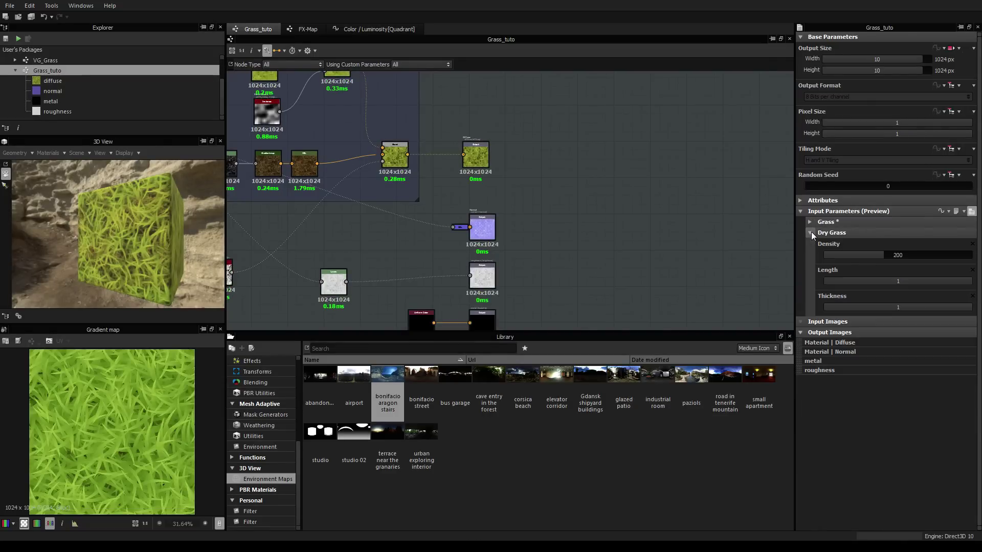
pyautogui.moveTo(879, 255); pyautogui.dragTo(971, 265)
pyautogui.moveTo(835, 263); pyautogui.dragTo(883, 264)
pyautogui.moveTo(967, 283); pyautogui.dragTo(937, 285)
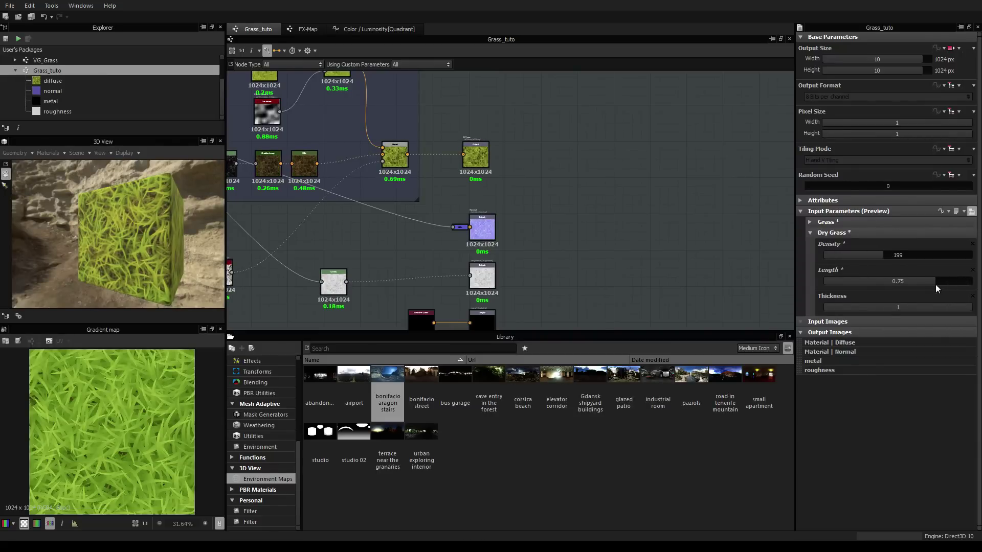
pyautogui.moveTo(958, 305); pyautogui.dragTo(939, 309)
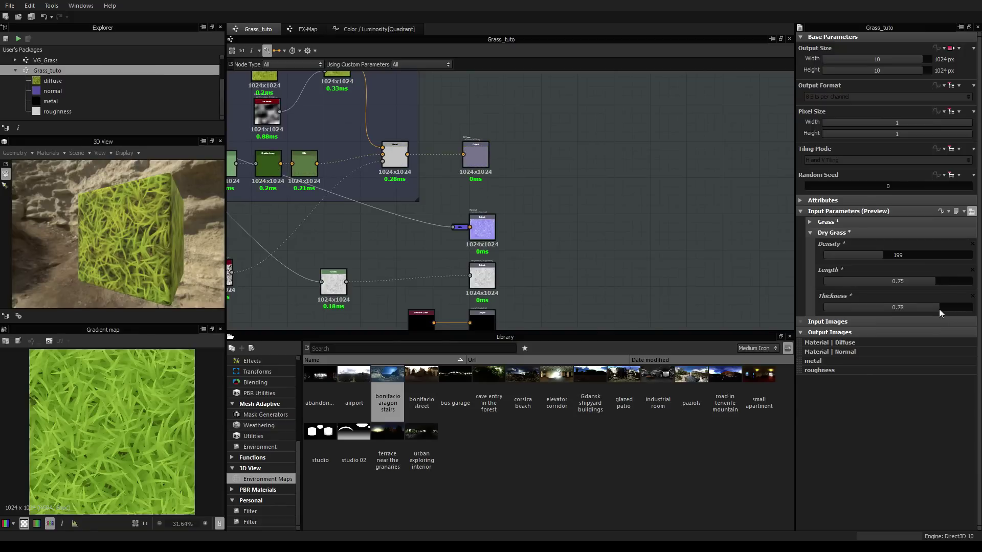
pyautogui.scroll(3, 74, 201)
pyautogui.scroll(4, 134, 232)
pyautogui.scroll(-4, 155, 234)
pyautogui.moveTo(157, 235)
pyautogui.mouseDown()
pyautogui.moveTo(175, 232)
pyautogui.moveTo(150, 233)
pyautogui.mouseUp()
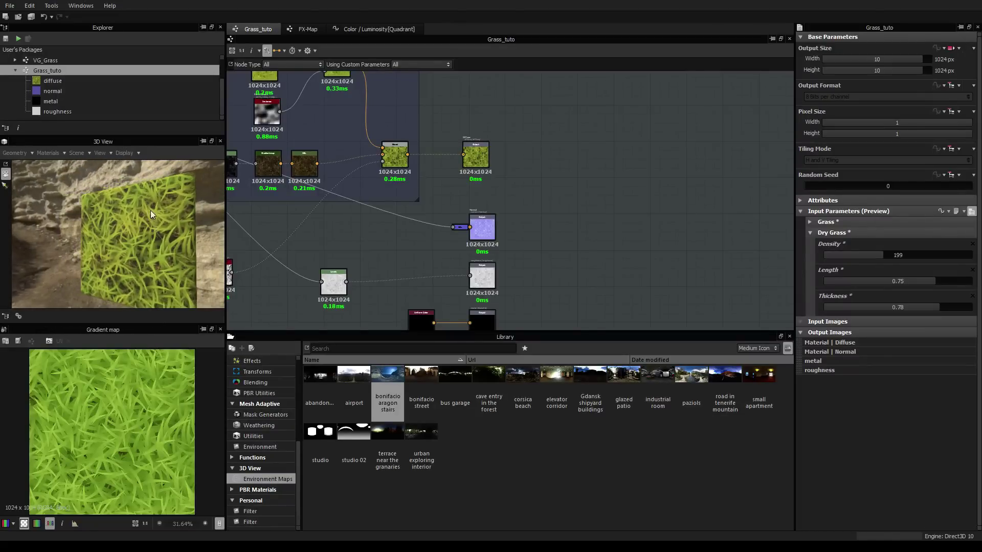
# Darken the green grass Gradient map in the Color frame by shifting its brown and dark green keys toward the bright end
pyautogui.moveTo(558, 183); pyautogui.dragTo(664, 259, button='middle')
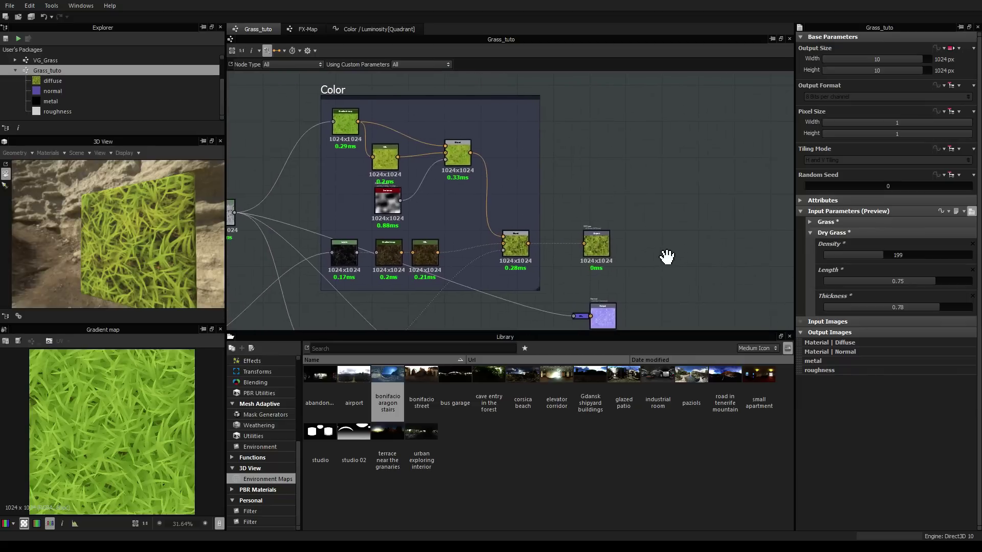
pyautogui.click(346, 124)
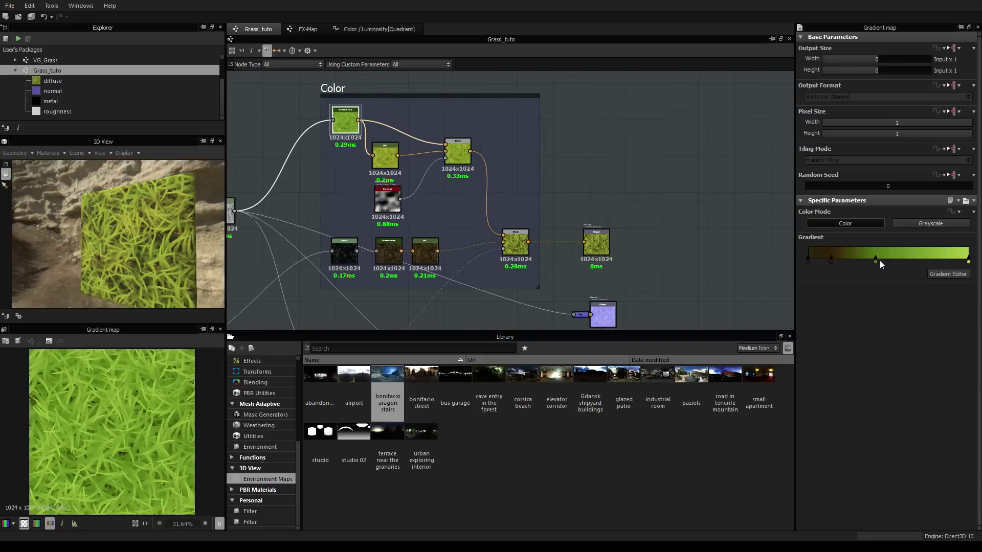
pyautogui.moveTo(876, 260); pyautogui.dragTo(910, 256)
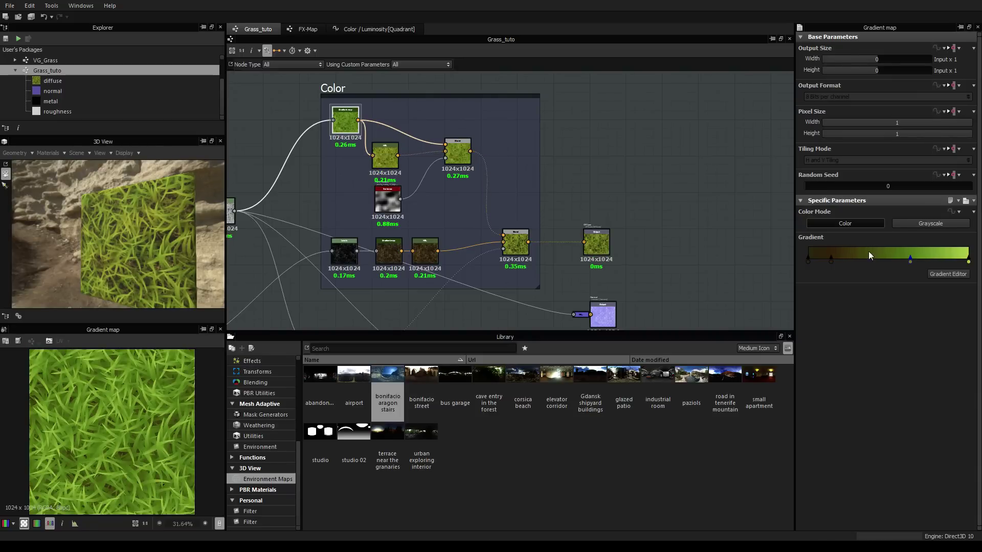
pyautogui.moveTo(833, 260); pyautogui.dragTo(915, 258)
pyautogui.moveTo(357, 69); pyautogui.dragTo(471, 153, button='middle')
pyautogui.scroll(5, 431, 191)
pyautogui.moveTo(158, 224); pyautogui.dragTo(128, 225)
# Adjust the Hue of the HSL node after the green grass Gradient map, trying 0.27 and 0.53 and settling slightly below 0.53
pyautogui.moveTo(677, 146); pyautogui.dragTo(644, 107, button='middle')
pyautogui.scroll(-3, 644, 108)
pyautogui.scroll(3, 651, 212)
pyautogui.scroll(-2, 647, 216)
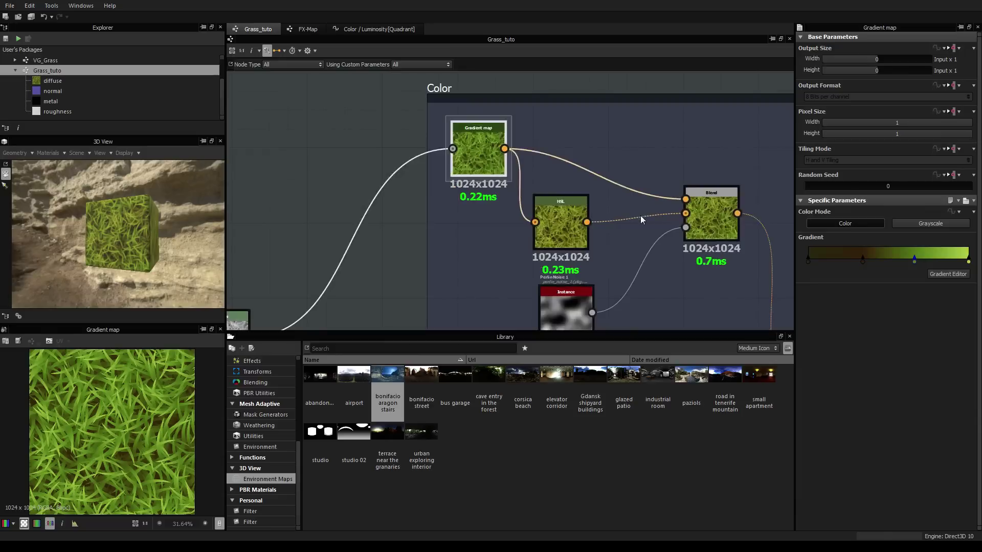
pyautogui.moveTo(616, 252); pyautogui.dragTo(576, 195, button='middle')
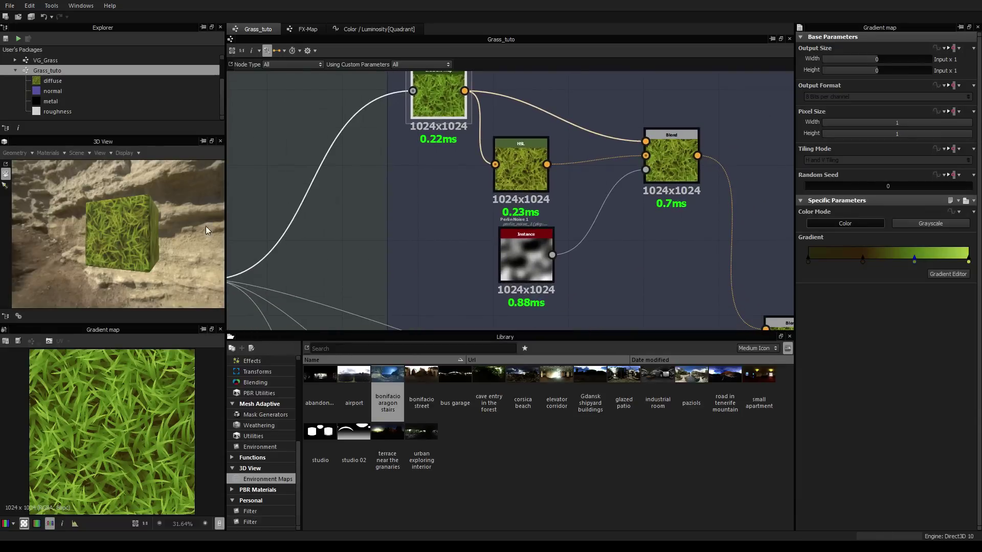
pyautogui.click(517, 164)
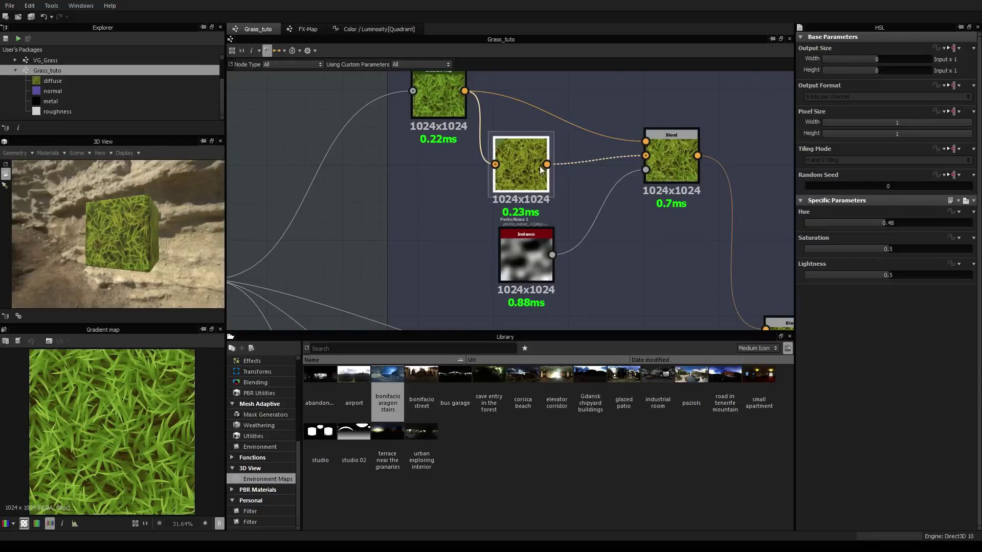
pyautogui.scroll(5, 161, 216)
pyautogui.scroll(-2, 159, 220)
pyautogui.moveTo(886, 223); pyautogui.dragTo(849, 231)
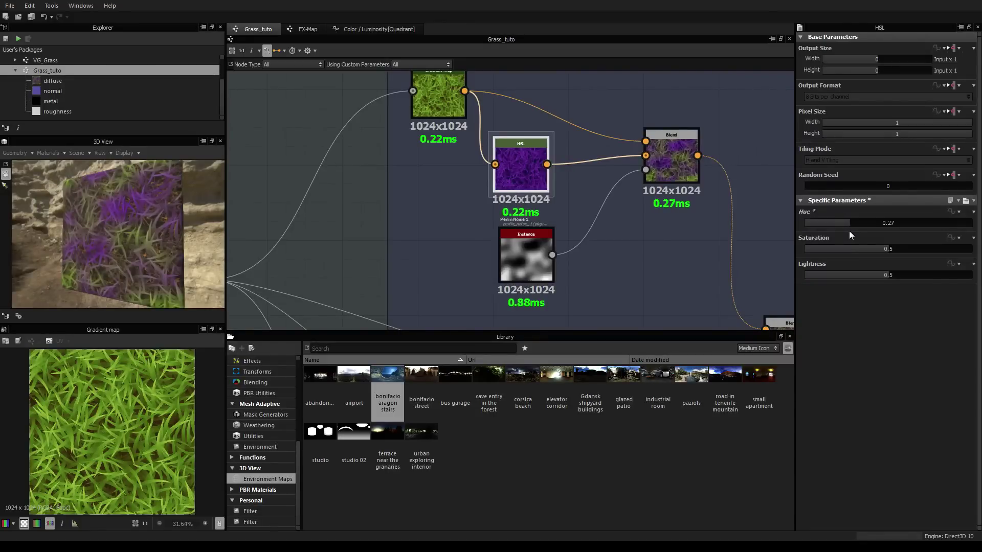
pyautogui.moveTo(873, 228); pyautogui.dragTo(895, 228)
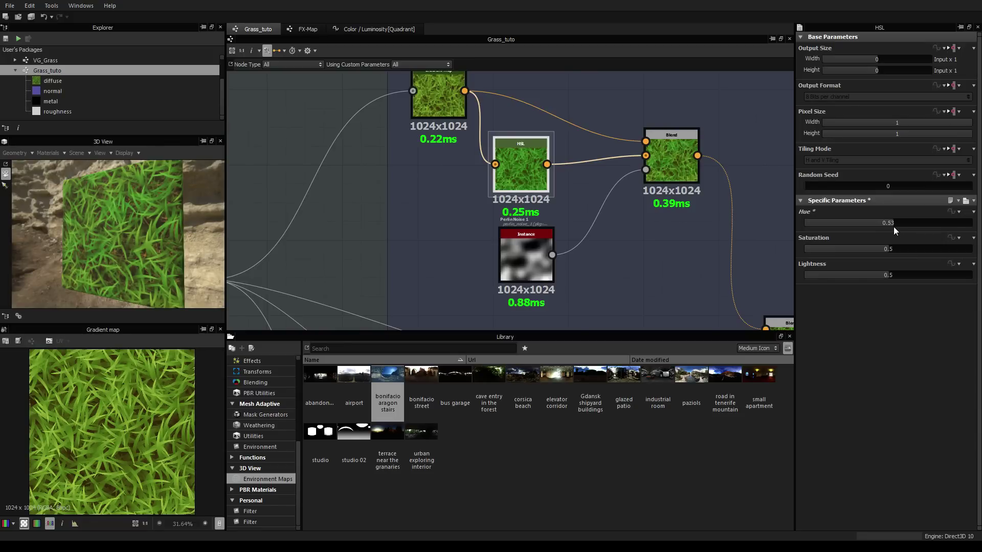
pyautogui.moveTo(894, 228); pyautogui.dragTo(889, 228)
# Examine the dry grass HSL node's settings and compare the input parameters of the VG_Grass and Grass_tuto graphs
pyautogui.moveTo(650, 259); pyautogui.dragTo(634, 199, button='middle')
pyautogui.scroll(-3, 635, 199)
pyautogui.scroll(4, 613, 245)
pyautogui.click(598, 268)
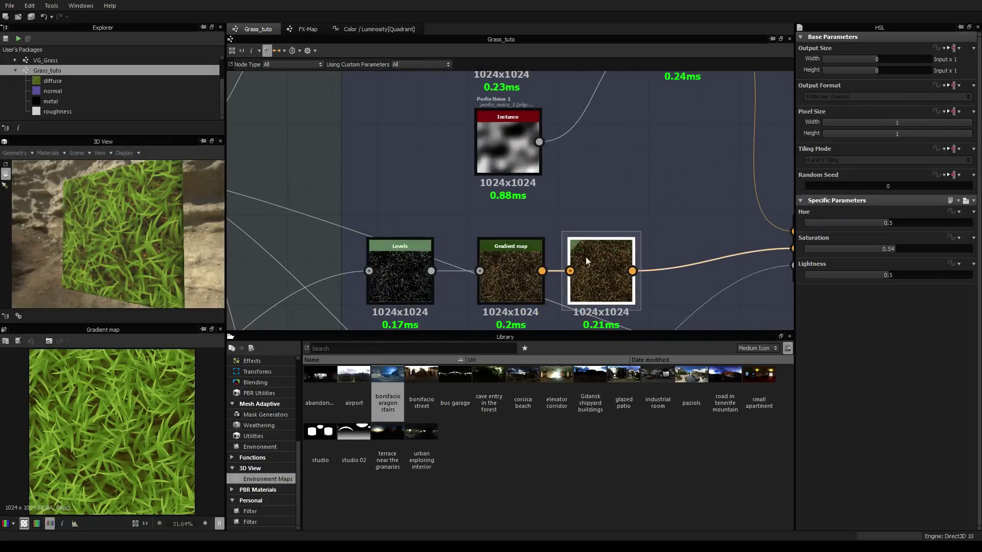
pyautogui.scroll(-6, 582, 195)
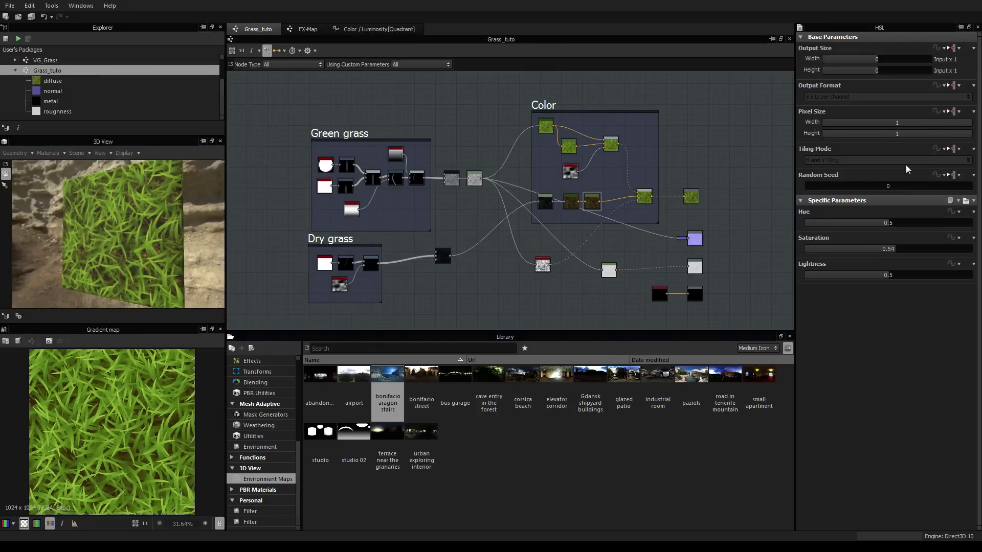
pyautogui.click(50, 62)
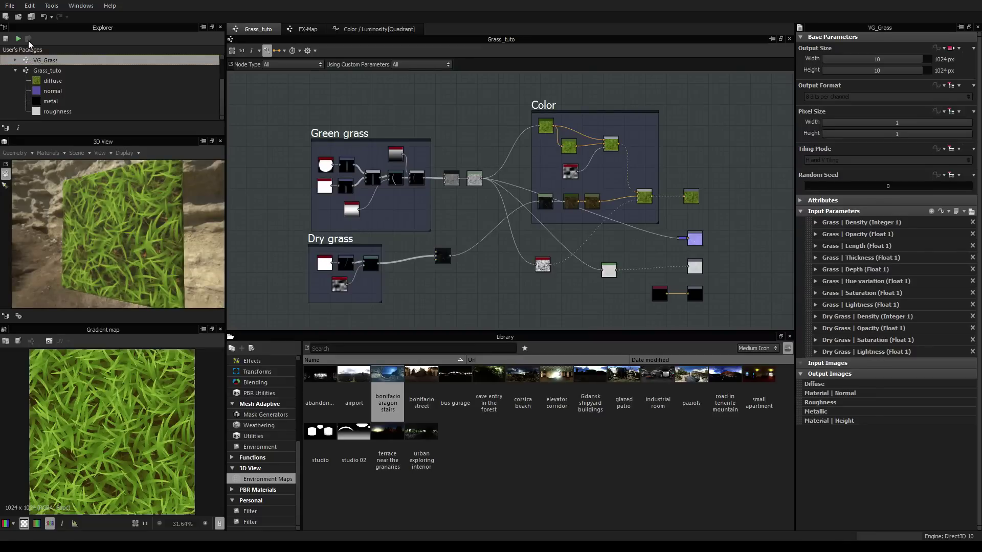
pyautogui.click(49, 73)
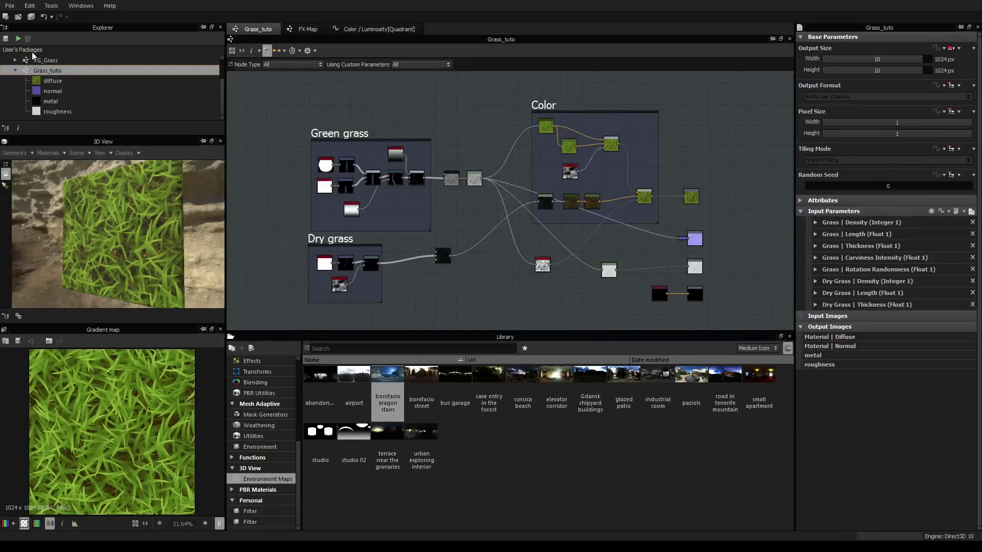
pyautogui.scroll(-3, 499, 142)
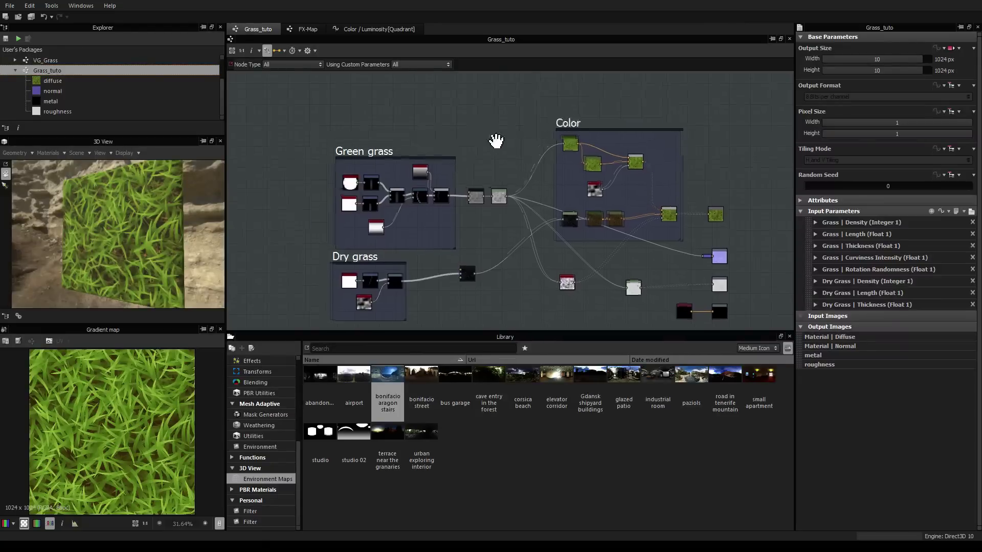
pyautogui.scroll(3, 223, 91)
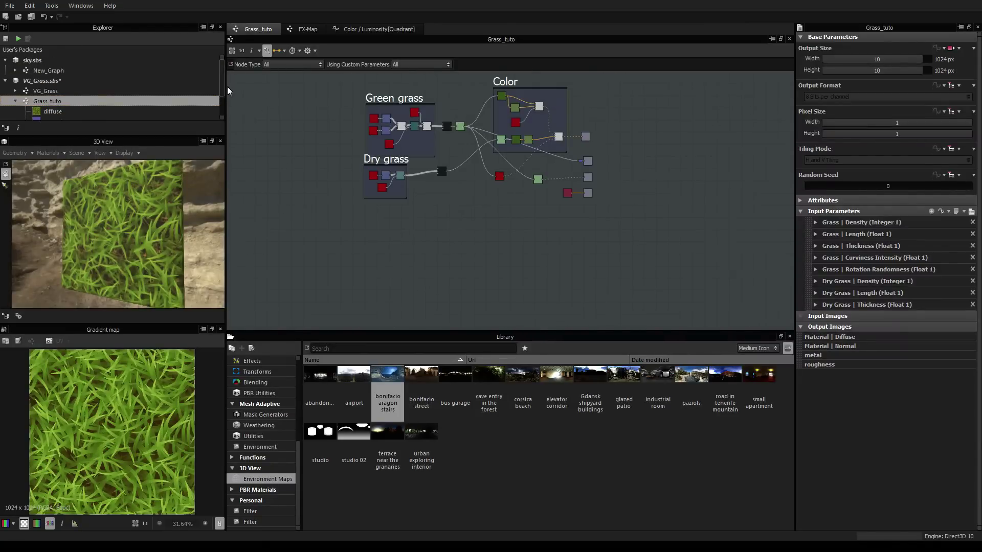
# Save the VG_Grass.sbs package and review the publish options for the VG_Grass.sbsar archive without publishing it
pyautogui.click(48, 83)
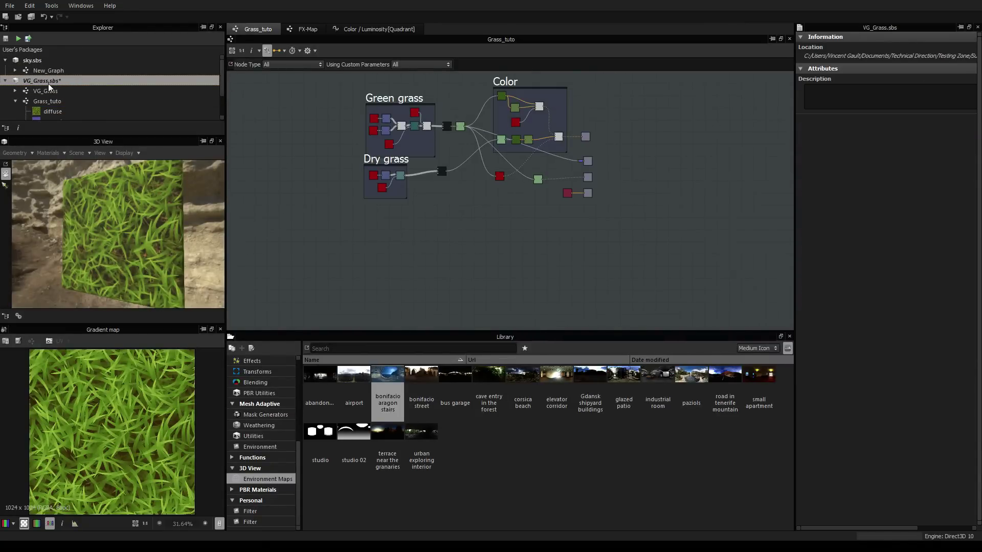
pyautogui.rightClick(48, 81)
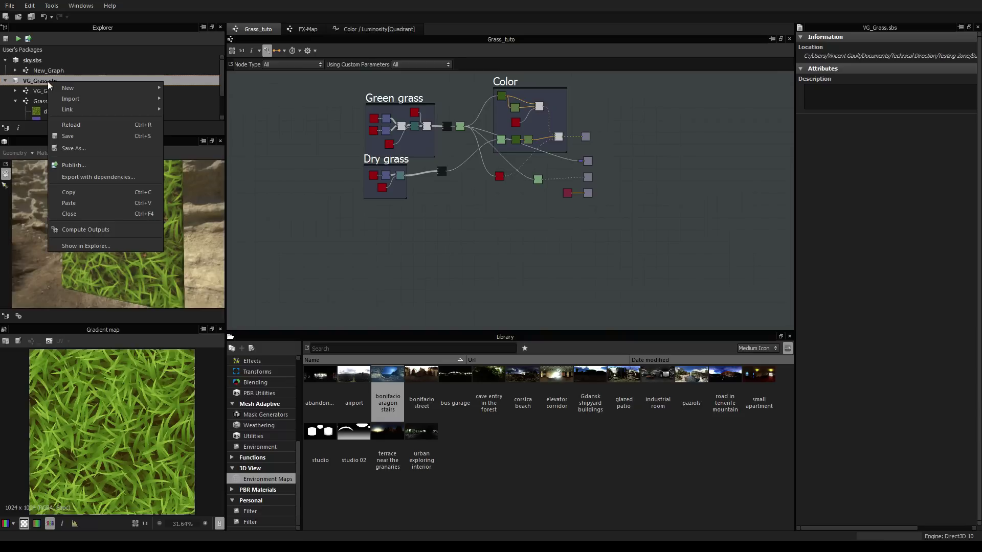
pyautogui.click(76, 165)
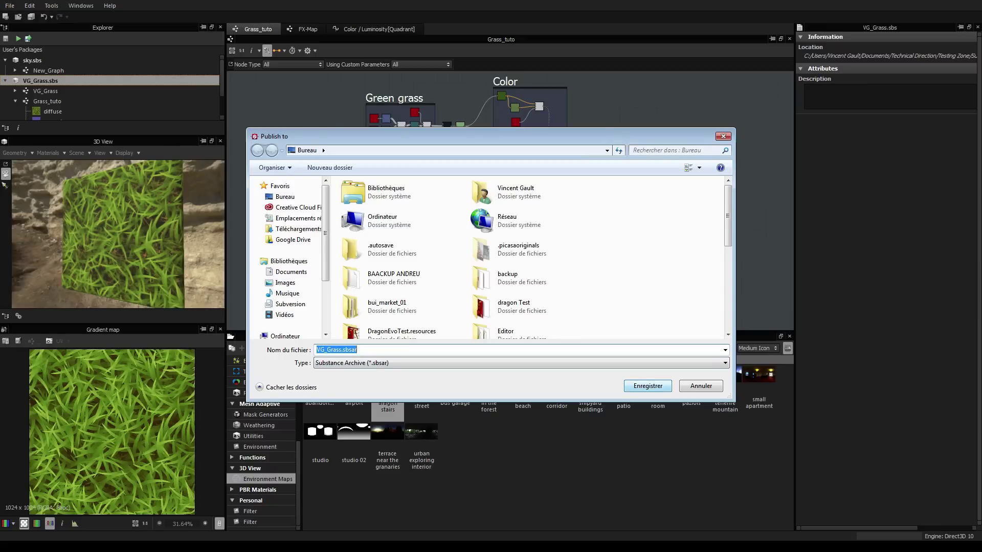
pyautogui.click(634, 385)
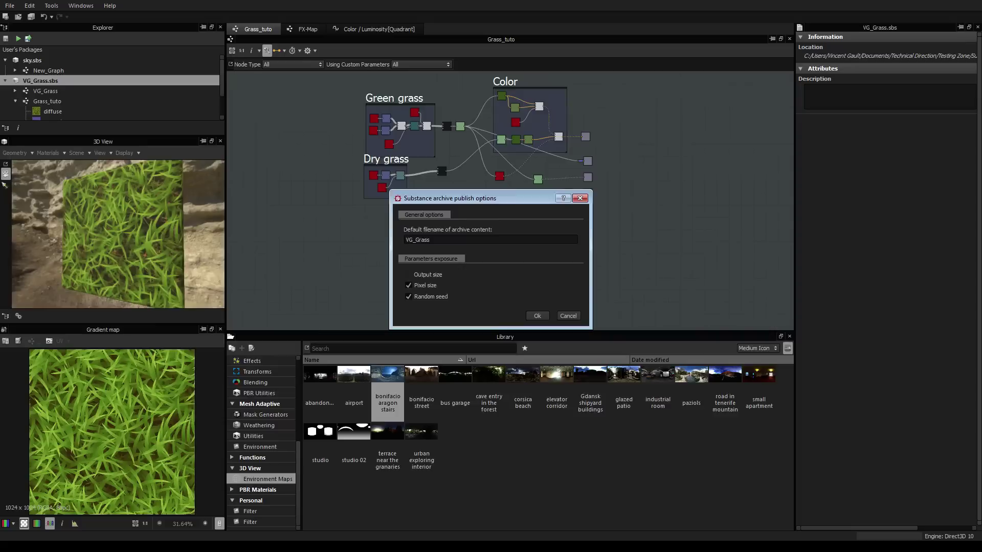
pyautogui.moveTo(511, 198); pyautogui.dragTo(600, 187)
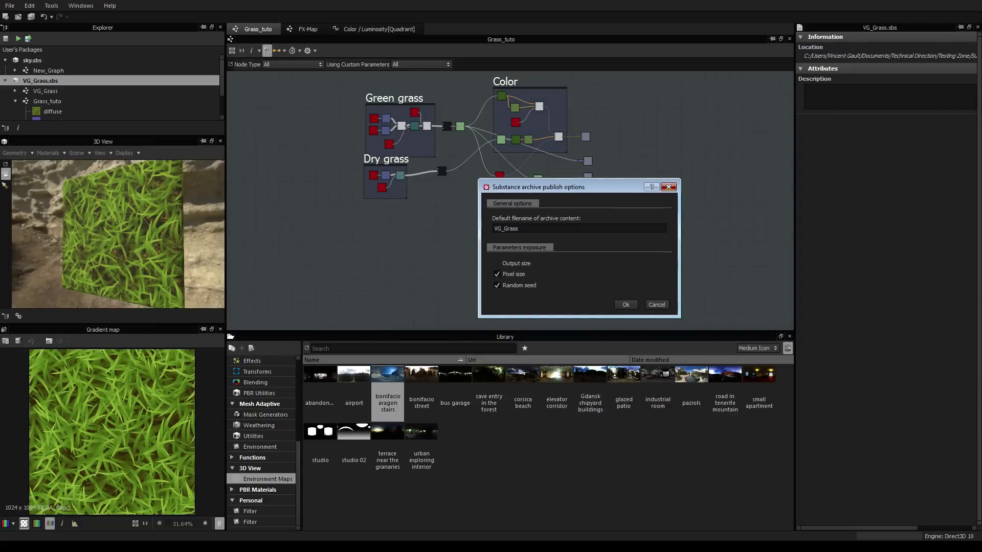
pyautogui.click(670, 187)
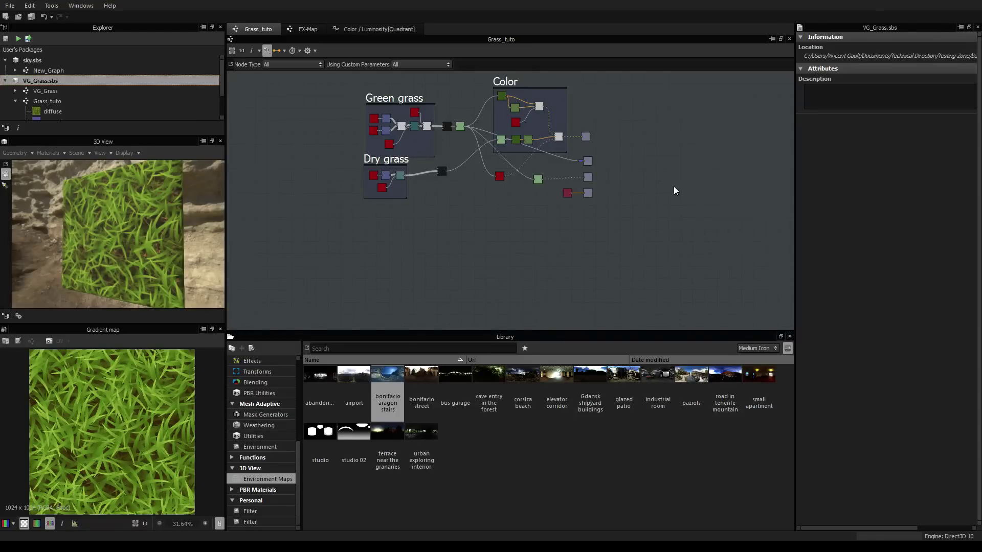
# In the Grass_tuto parameters preview, set the Grass Density to 1814, Length to 0.36 and Thickness to 0.57
pyautogui.moveTo(642, 139); pyautogui.dragTo(686, 136, button='middle')
pyautogui.scroll(4, 675, 207)
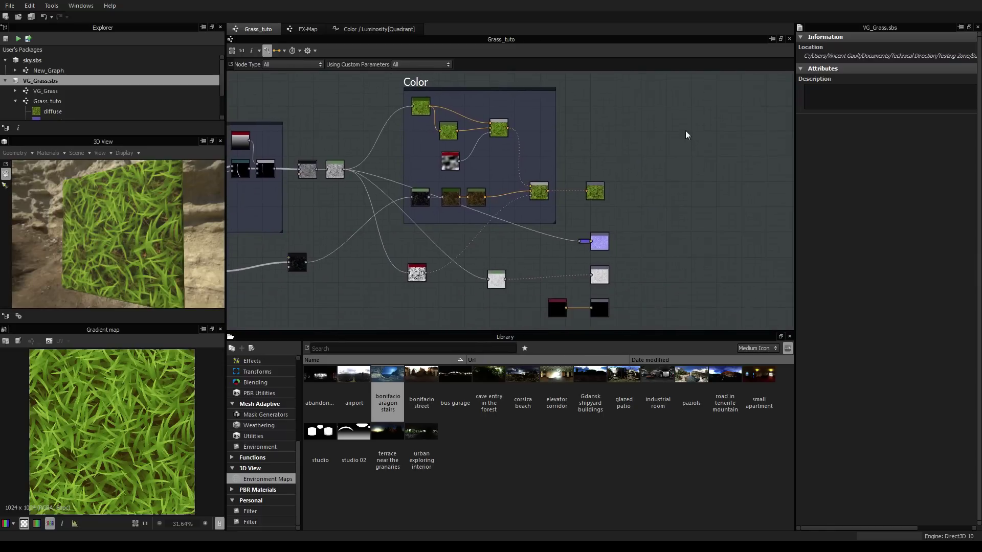
pyautogui.click(701, 210)
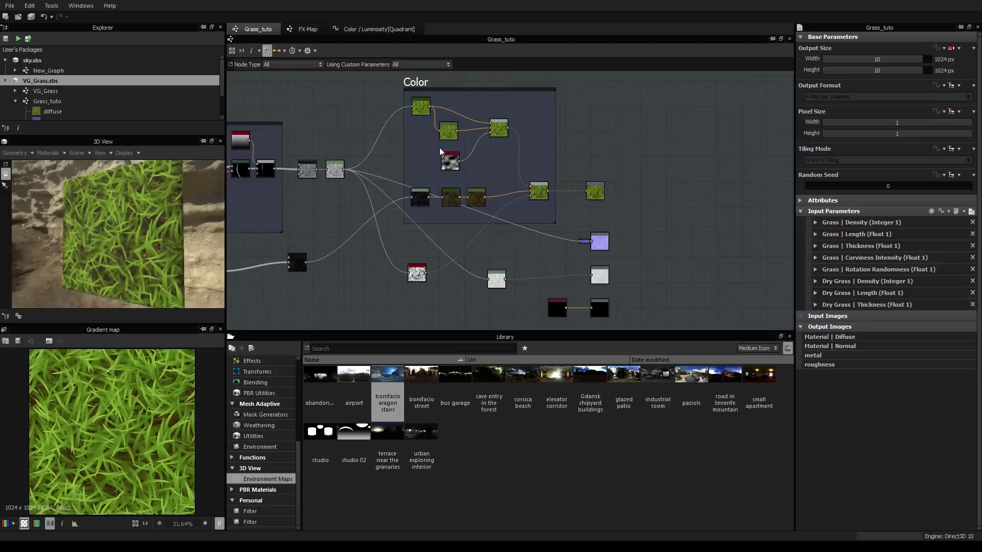
pyautogui.click(970, 211)
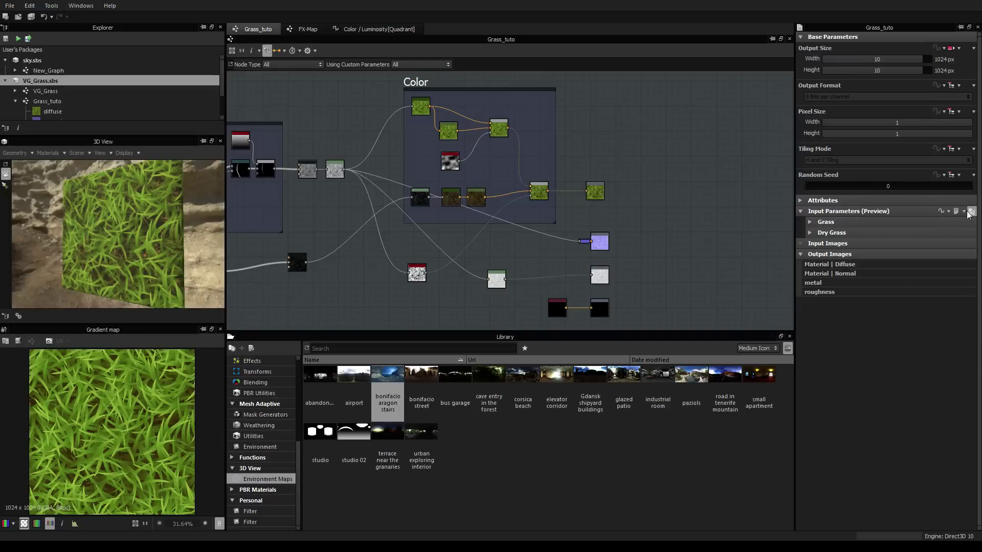
pyautogui.click(811, 222)
pyautogui.click(946, 246)
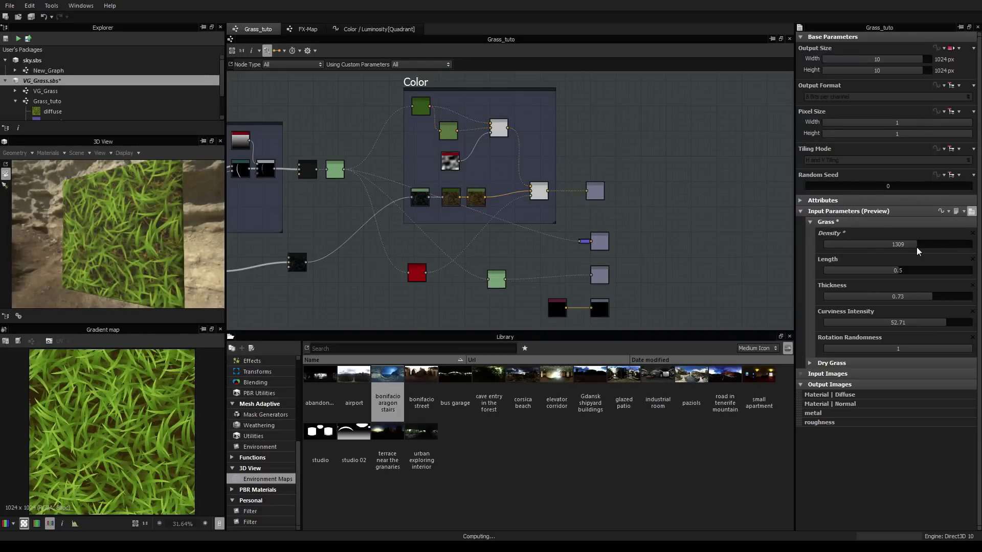
pyautogui.click(958, 245)
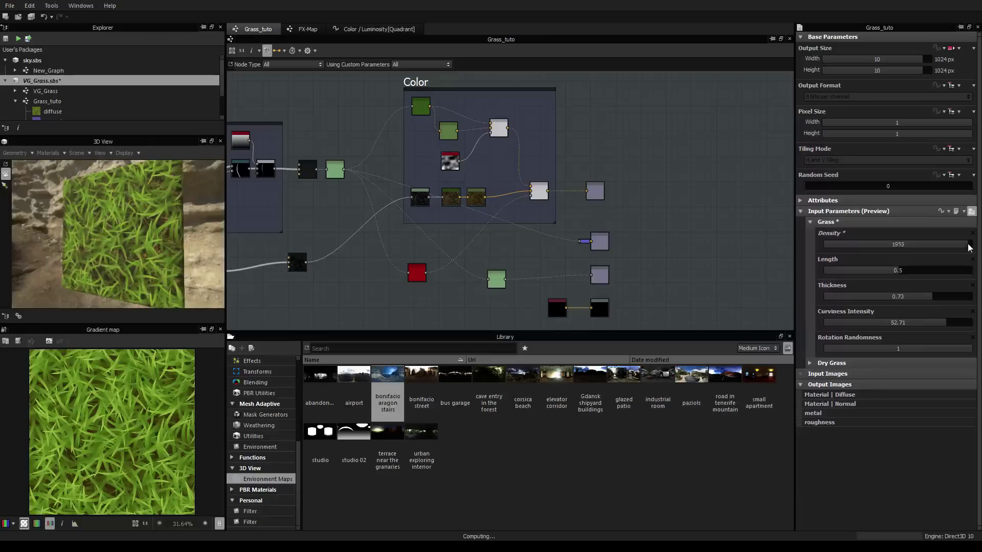
pyautogui.moveTo(895, 270)
pyautogui.mouseDown()
pyautogui.moveTo(918, 270)
pyautogui.moveTo(868, 272)
pyautogui.moveTo(877, 272)
pyautogui.mouseUp()
pyautogui.click(920, 270)
pyautogui.moveTo(935, 295); pyautogui.dragTo(908, 295)
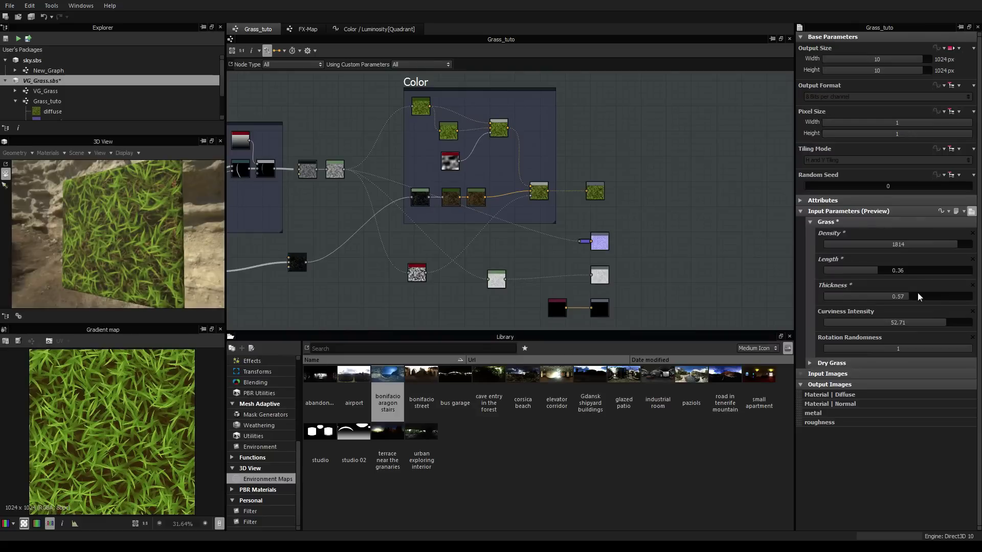
pyautogui.moveTo(690, 205); pyautogui.dragTo(680, 183, button='middle')
pyautogui.moveTo(166, 227)
pyautogui.mouseDown()
pyautogui.moveTo(132, 215)
pyautogui.moveTo(163, 219)
pyautogui.moveTo(164, 229)
pyautogui.mouseUp()
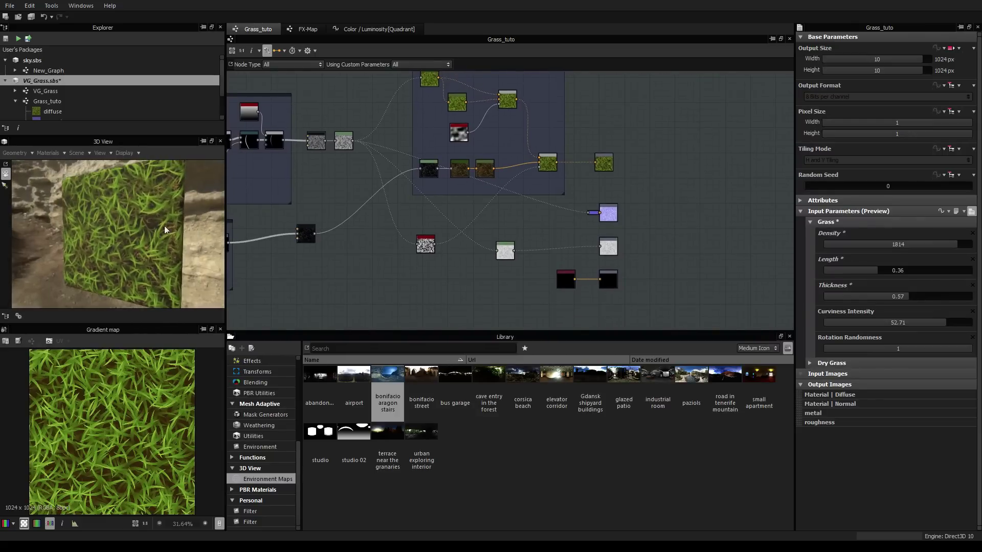
# Inspect the levels of the node feeding the roughness output and examine the grass material on the cube in the 3D preview
pyautogui.click(506, 251)
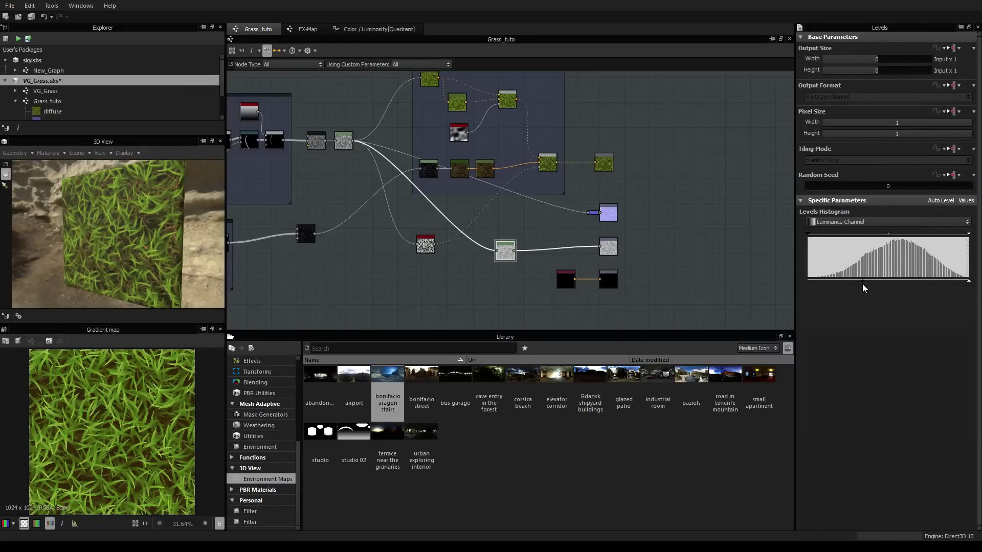
pyautogui.moveTo(143, 234); pyautogui.dragTo(213, 166)
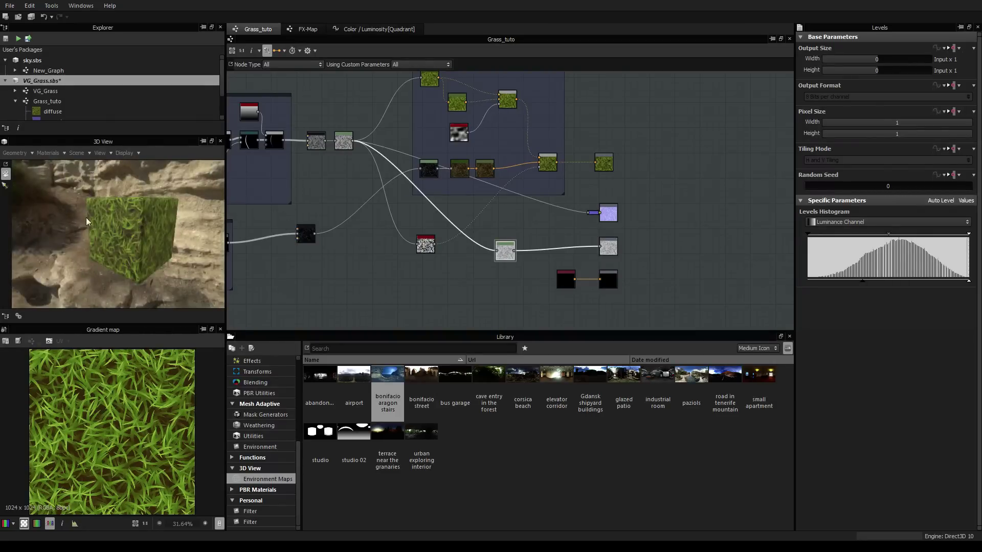
pyautogui.moveTo(105, 234); pyautogui.dragTo(135, 215)
pyautogui.scroll(3, 135, 215)
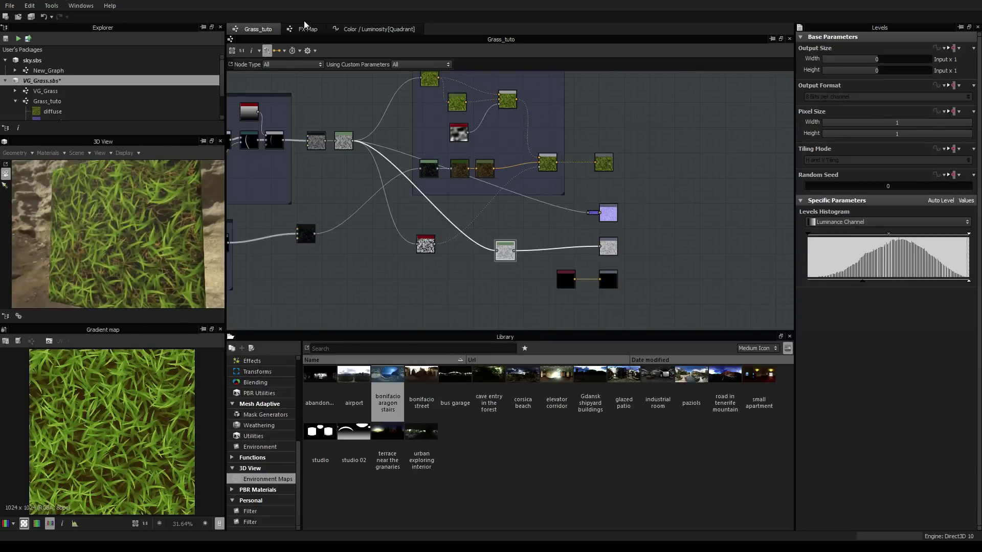
# Edit the Default material of the 3D preview and set its Tiling to 2.87
pyautogui.click(48, 153)
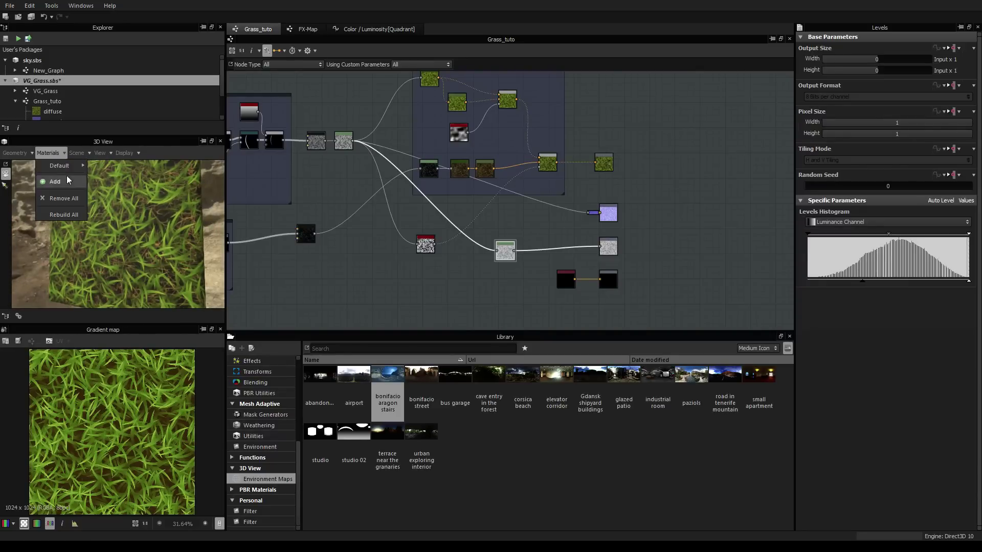
pyautogui.moveTo(68, 166)
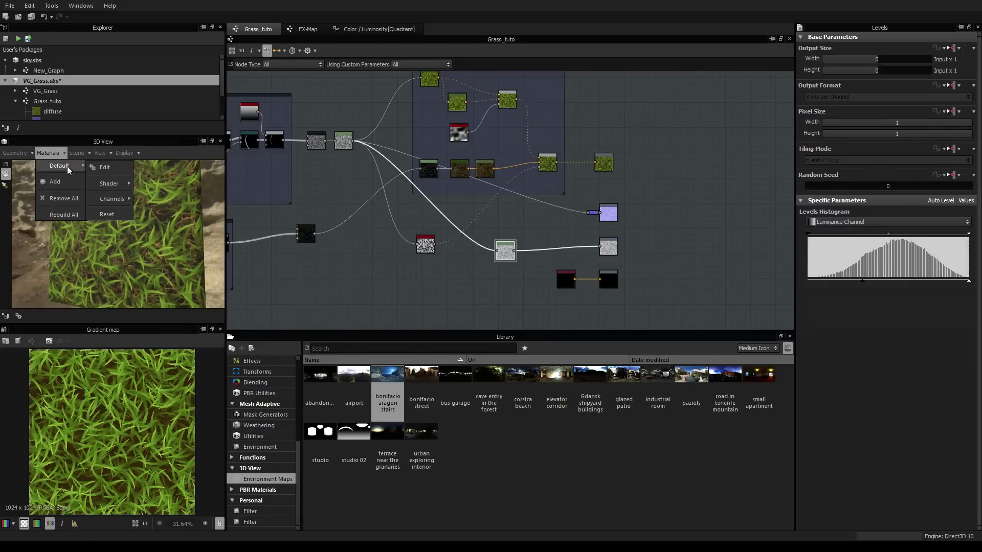
pyautogui.click(105, 168)
pyautogui.moveTo(833, 152)
pyautogui.mouseDown()
pyautogui.moveTo(859, 156)
pyautogui.moveTo(847, 158)
pyautogui.mouseUp()
pyautogui.moveTo(142, 222); pyautogui.dragTo(140, 222)
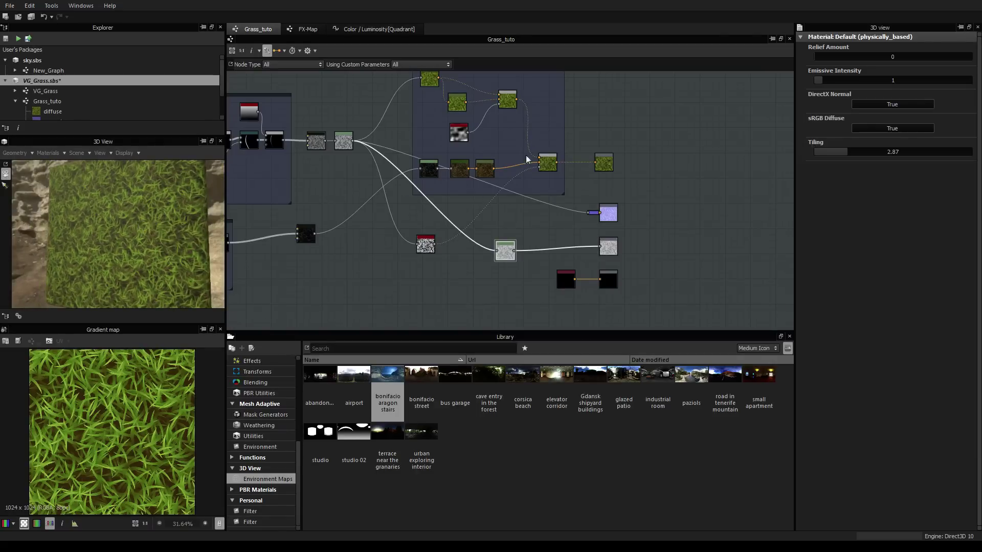
# Review the Green grass, Dry grass and Color frames of the Grass_tuto graph and examine the tiled grass on the preview cube
pyautogui.click(746, 182)
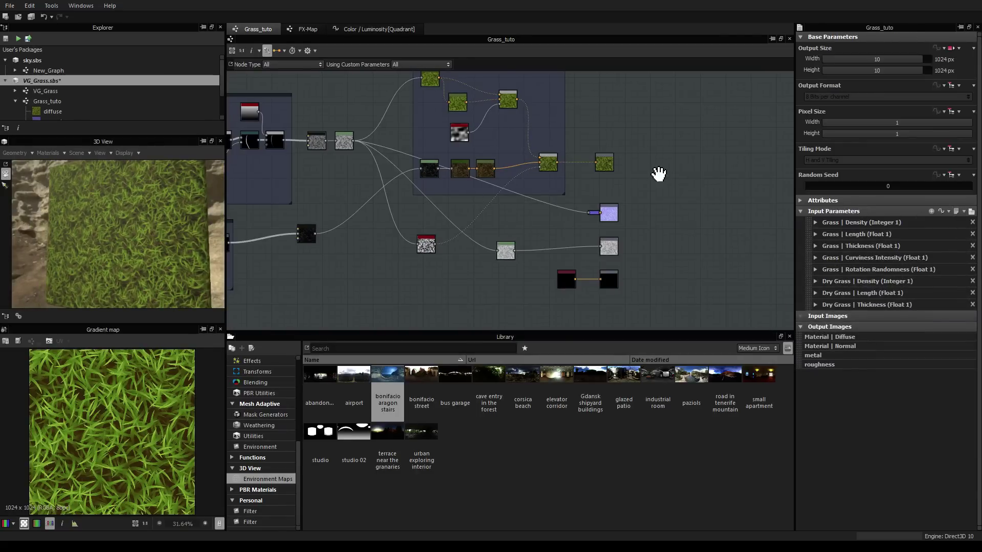
pyautogui.scroll(-3, 665, 174)
pyautogui.scroll(2, 692, 148)
pyautogui.moveTo(687, 151); pyautogui.dragTo(720, 149, button='middle')
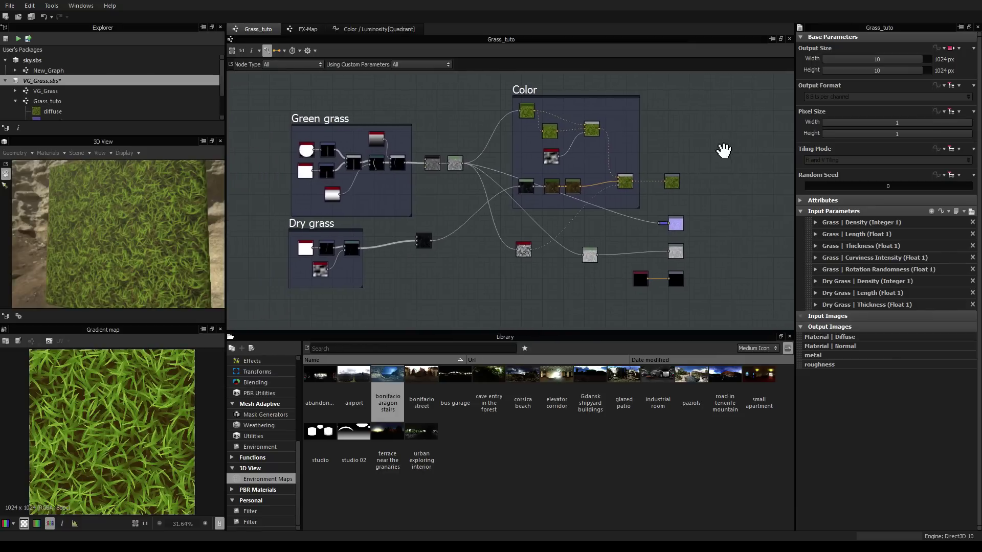
pyautogui.moveTo(167, 208); pyautogui.dragTo(123, 206)
pyautogui.scroll(2, 123, 205)
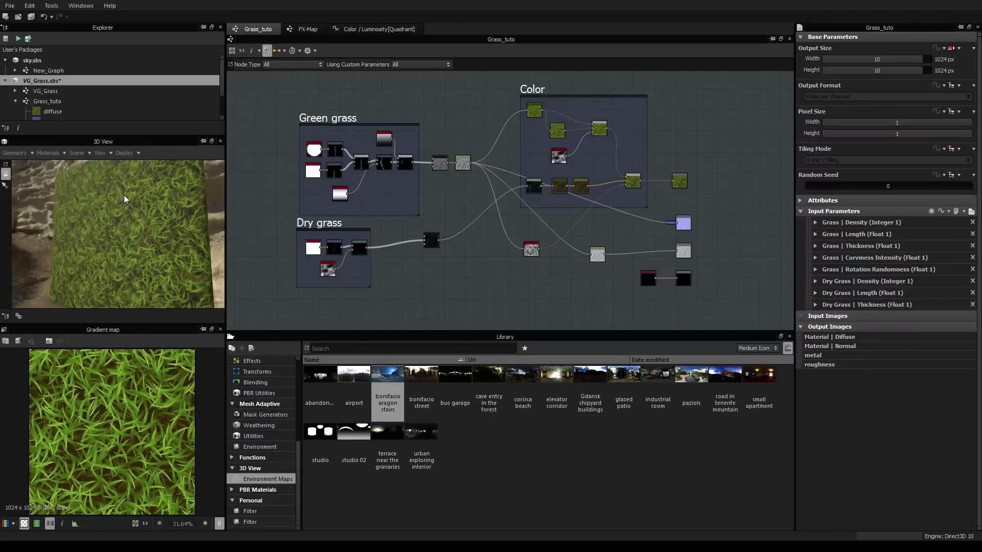
pyautogui.moveTo(134, 202)
pyautogui.mouseDown()
pyautogui.moveTo(128, 215)
pyautogui.moveTo(163, 254)
pyautogui.moveTo(142, 215)
pyautogui.mouseUp()
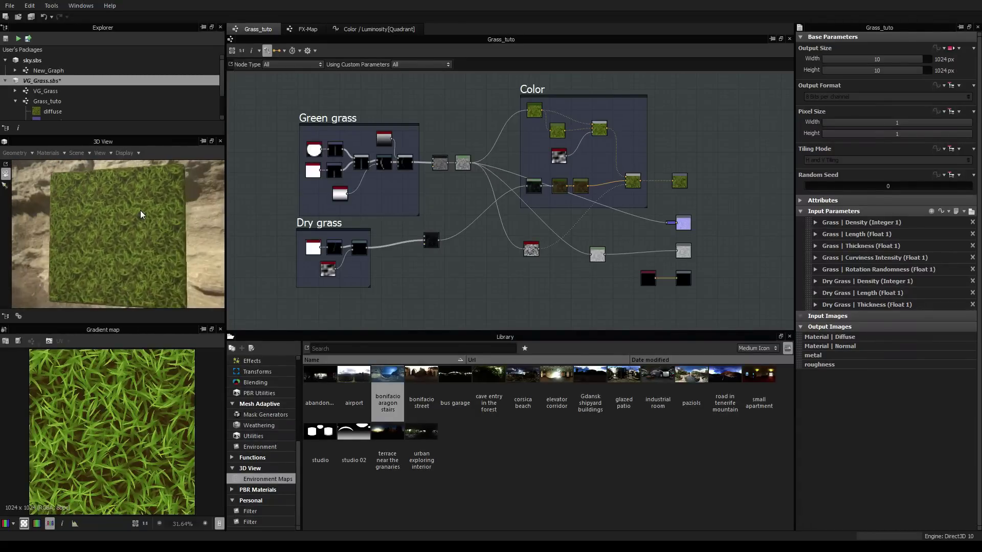